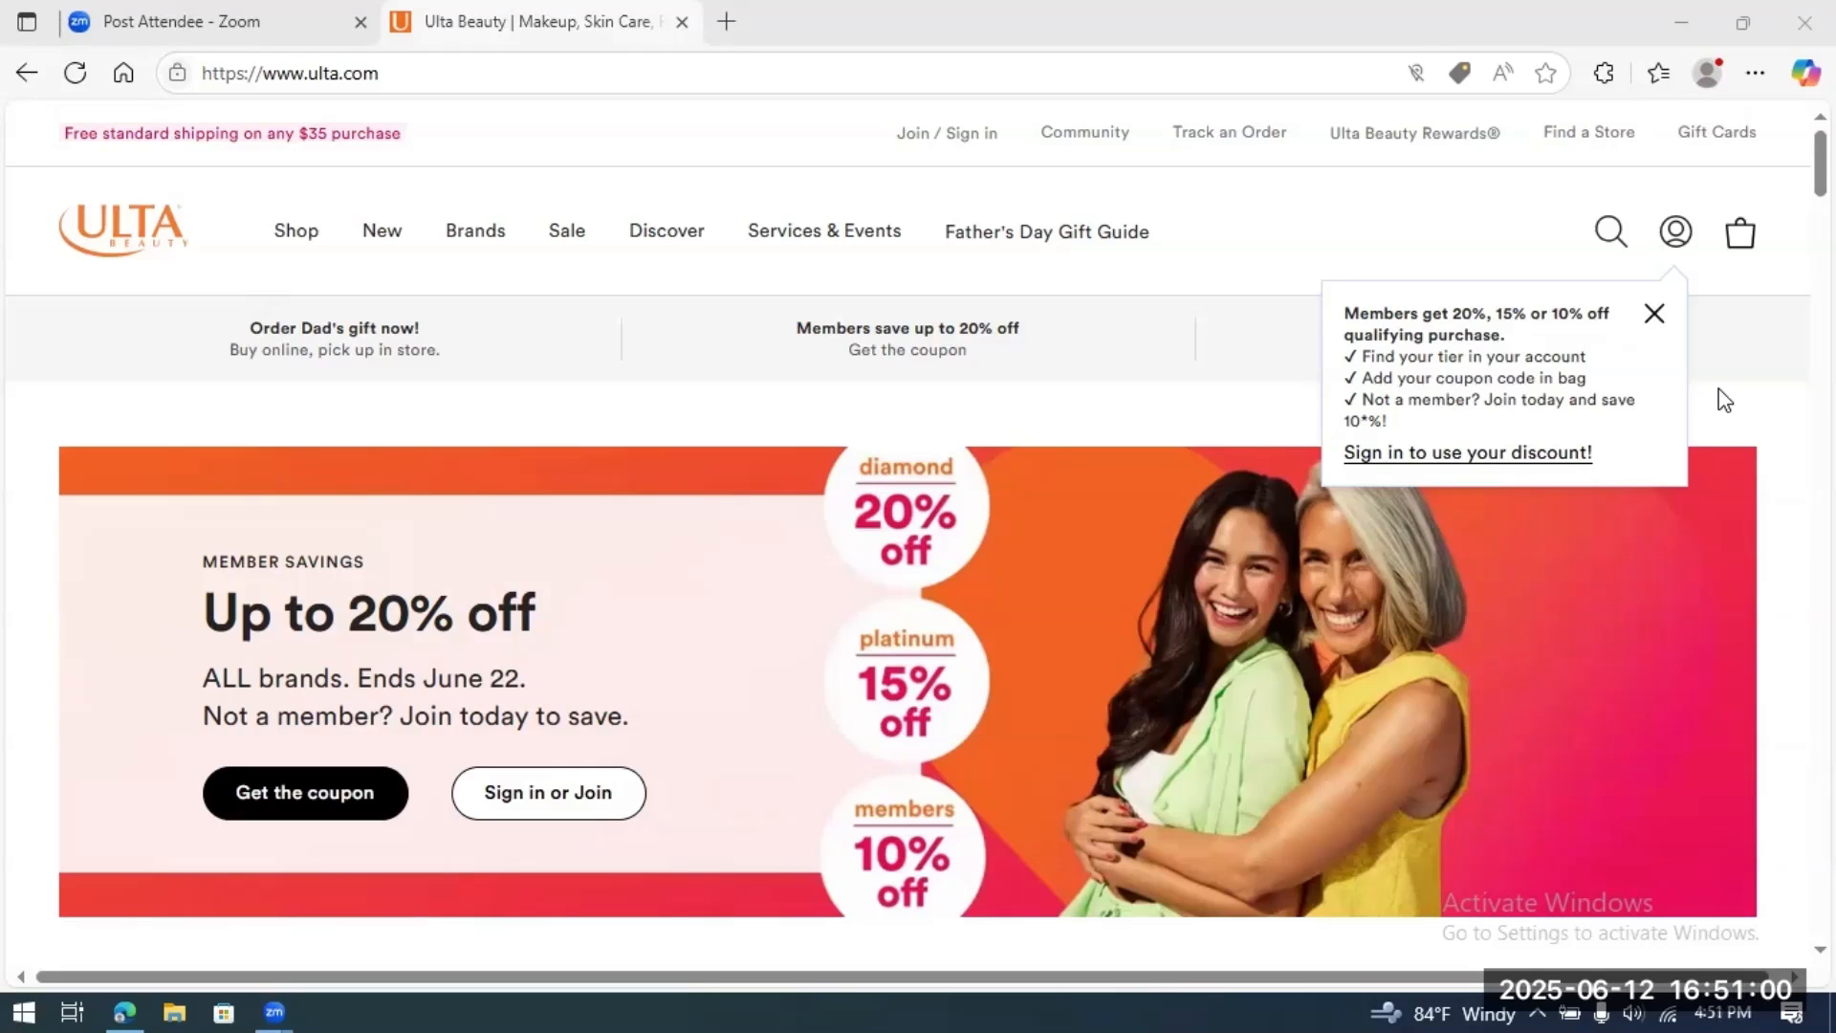
Step: Scroll the Ulta Beauty homepage down to the footer with the company and careers links
{"action": "left_click", "coordinate": [1821, 165]}
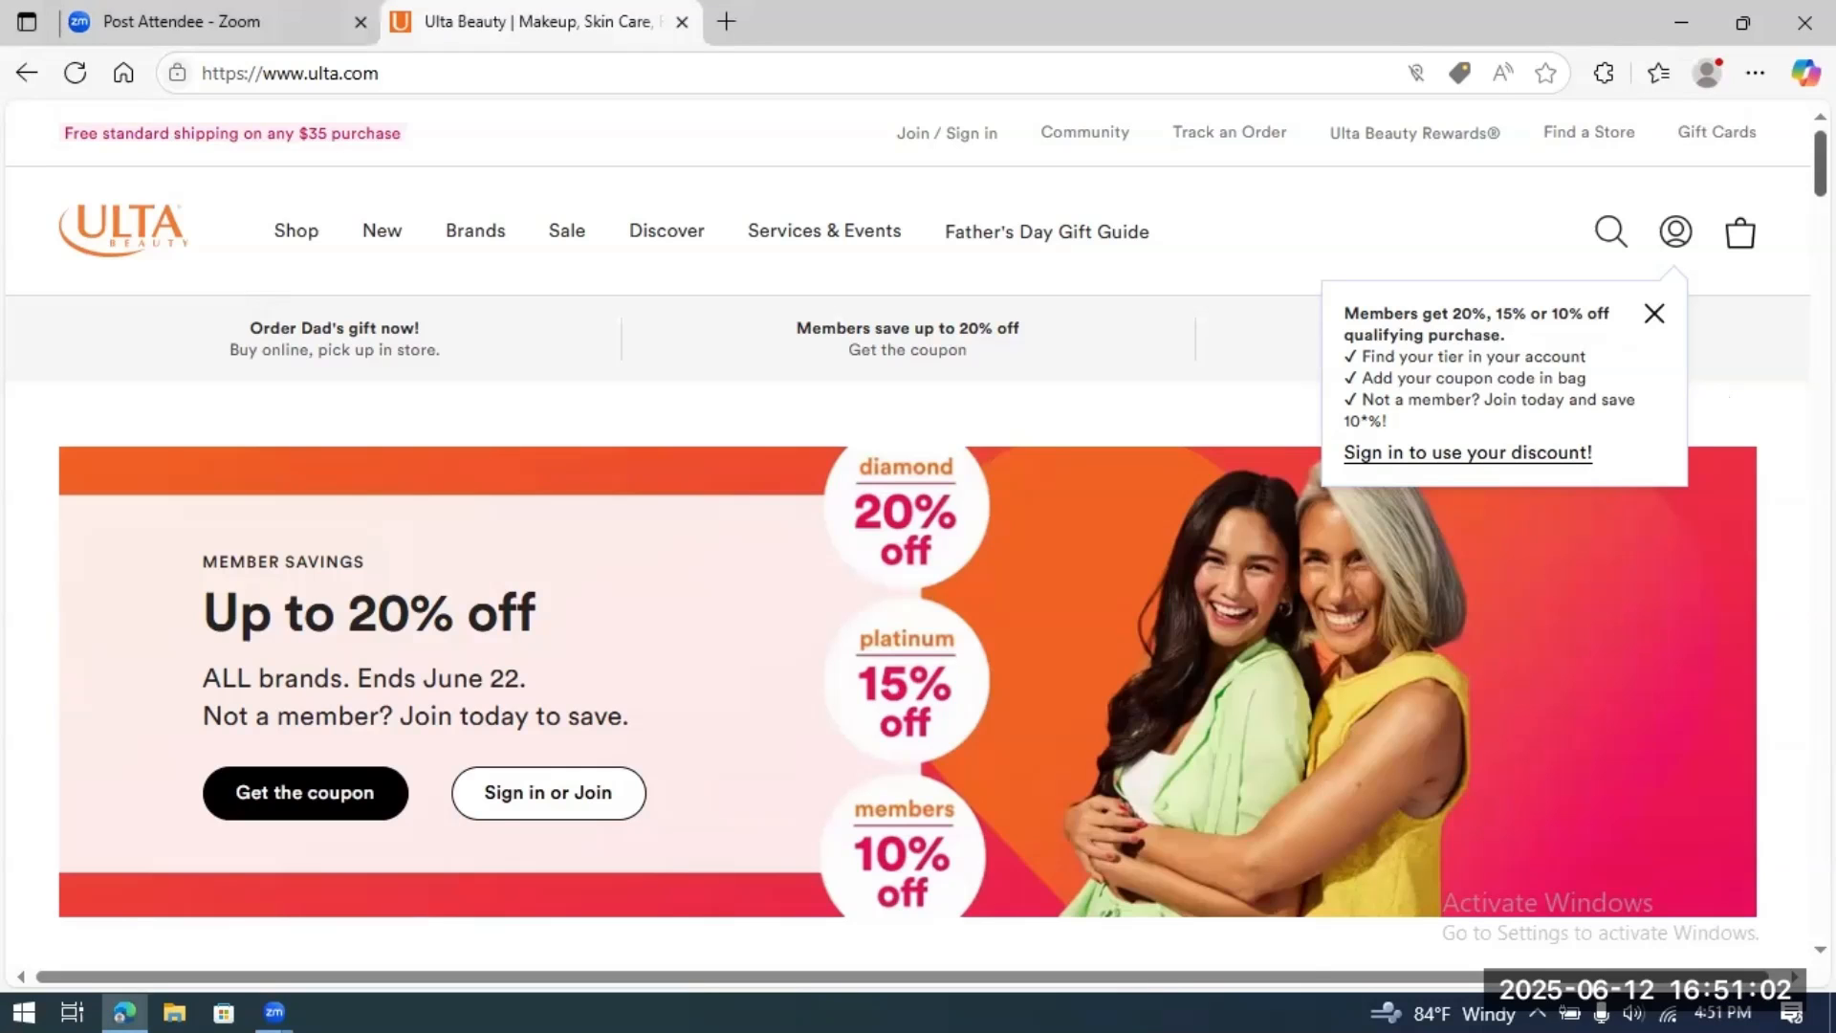
{"action": "left_click_drag", "start_coordinate": [1820, 165], "coordinate": [1758, 923]}
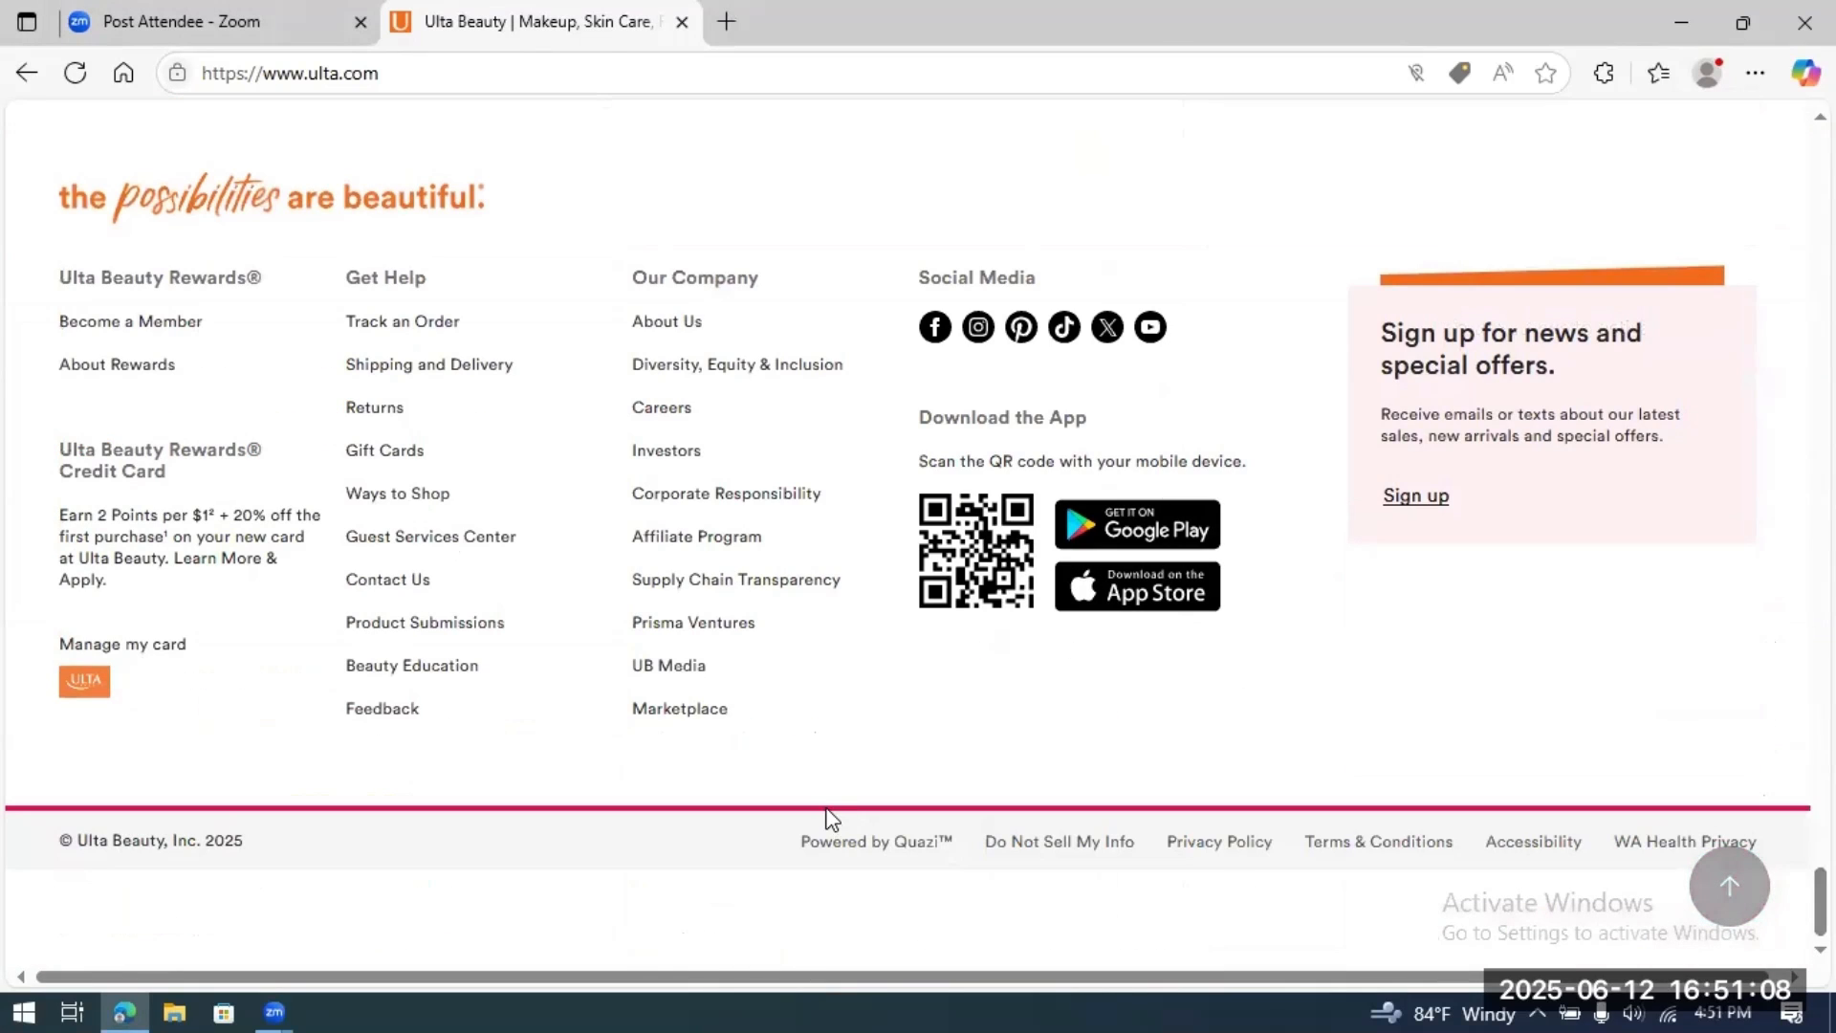
Step: On the Careers site, search for jobs located in Baton Rouge, LA
{"action": "left_click", "coordinate": [669, 413]}
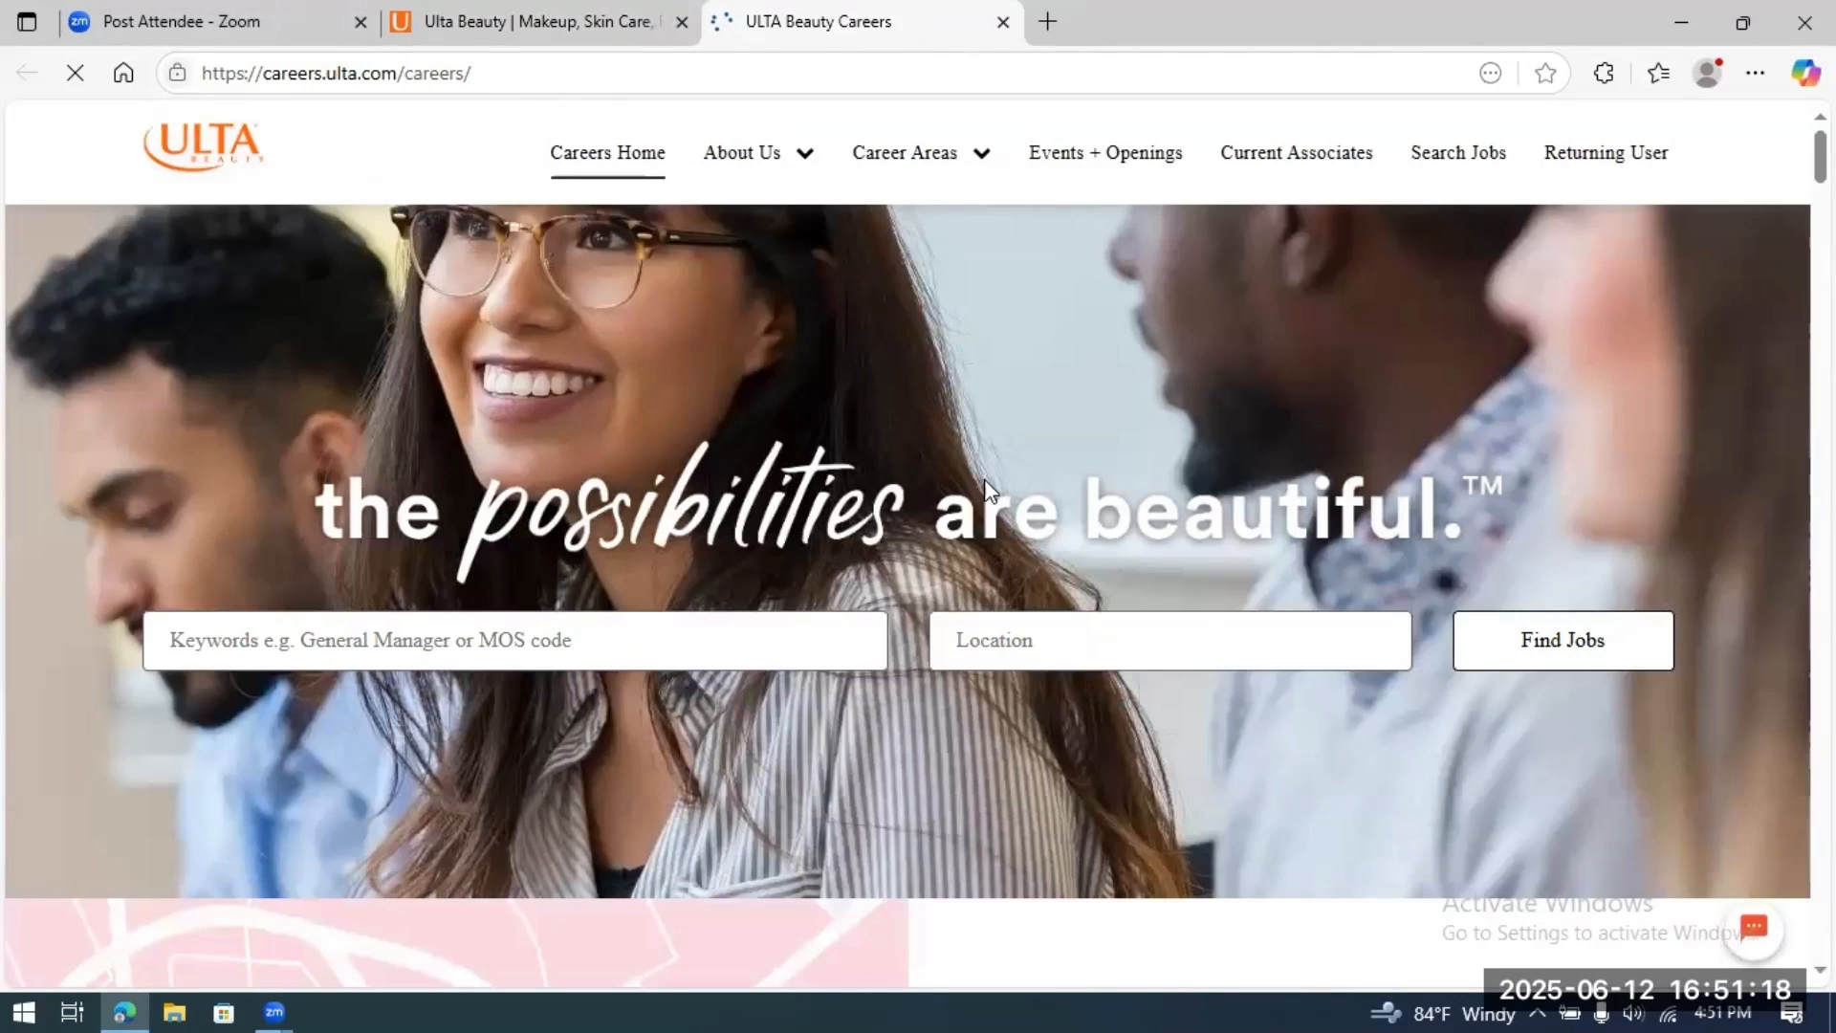
{"action": "left_click", "coordinate": [1044, 641]}
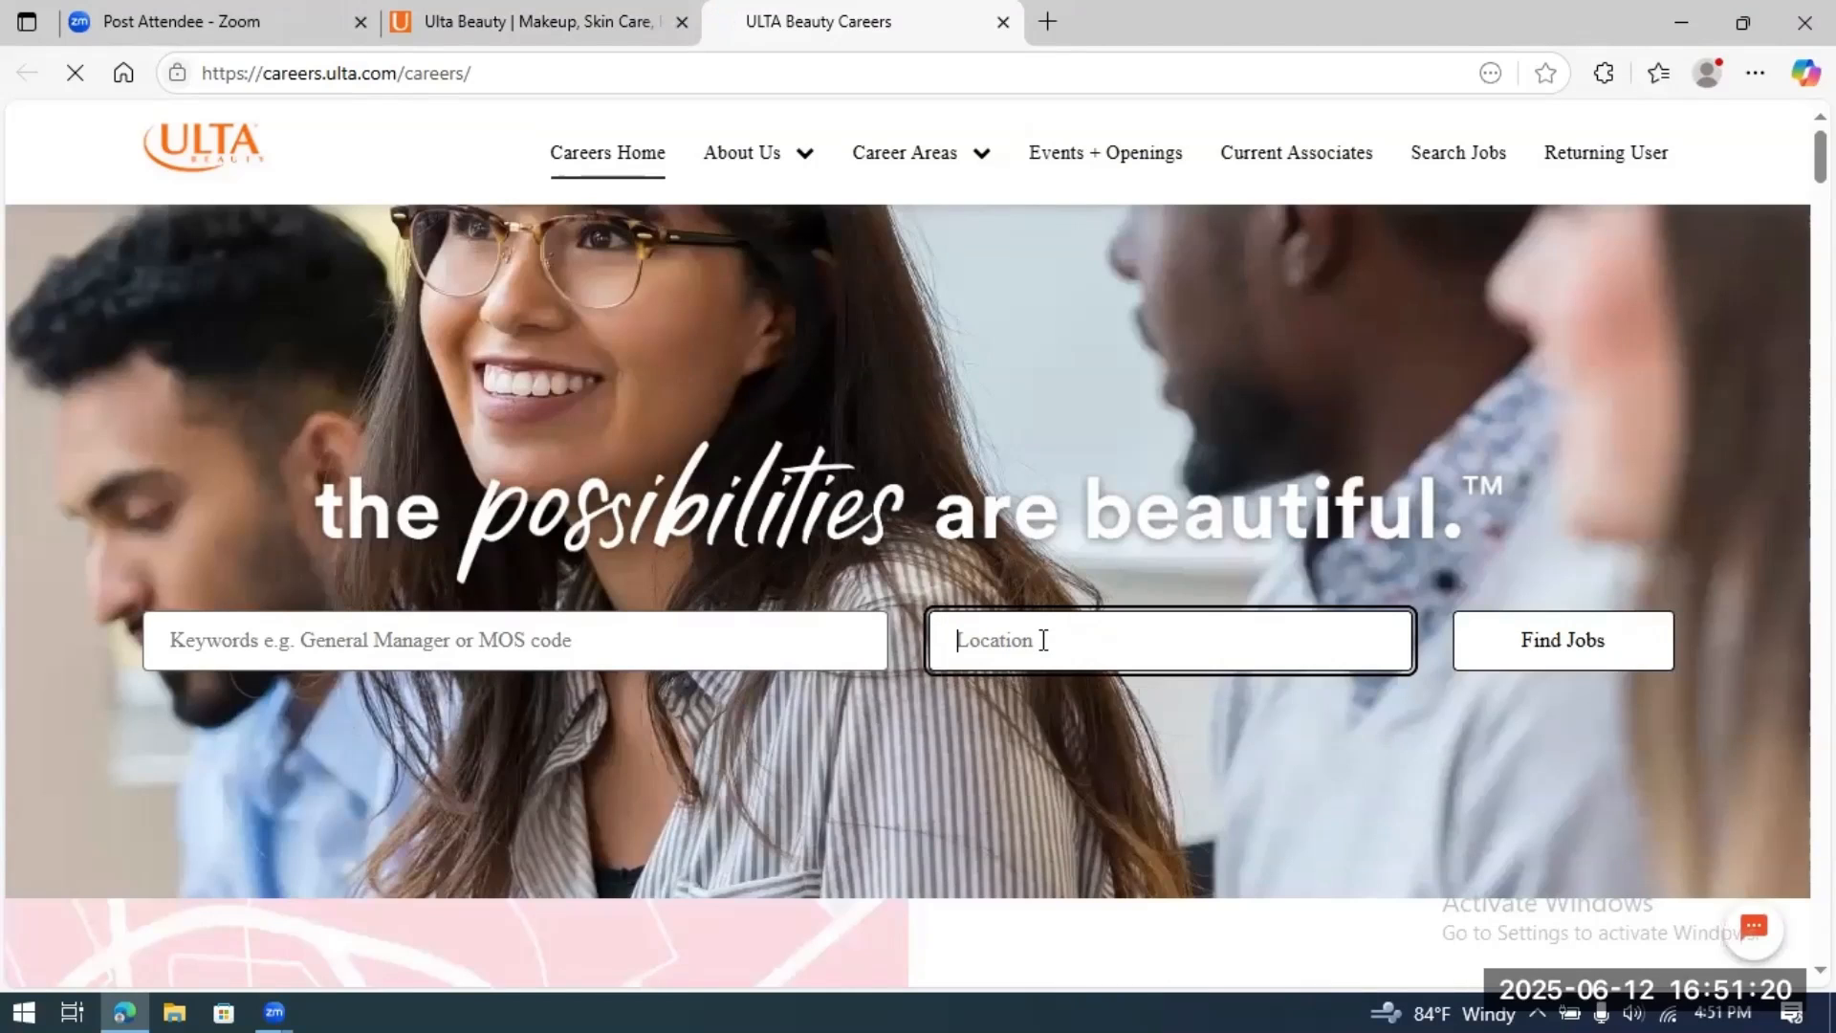
{"action": "type", "text": "Baton Rouge, LA"}
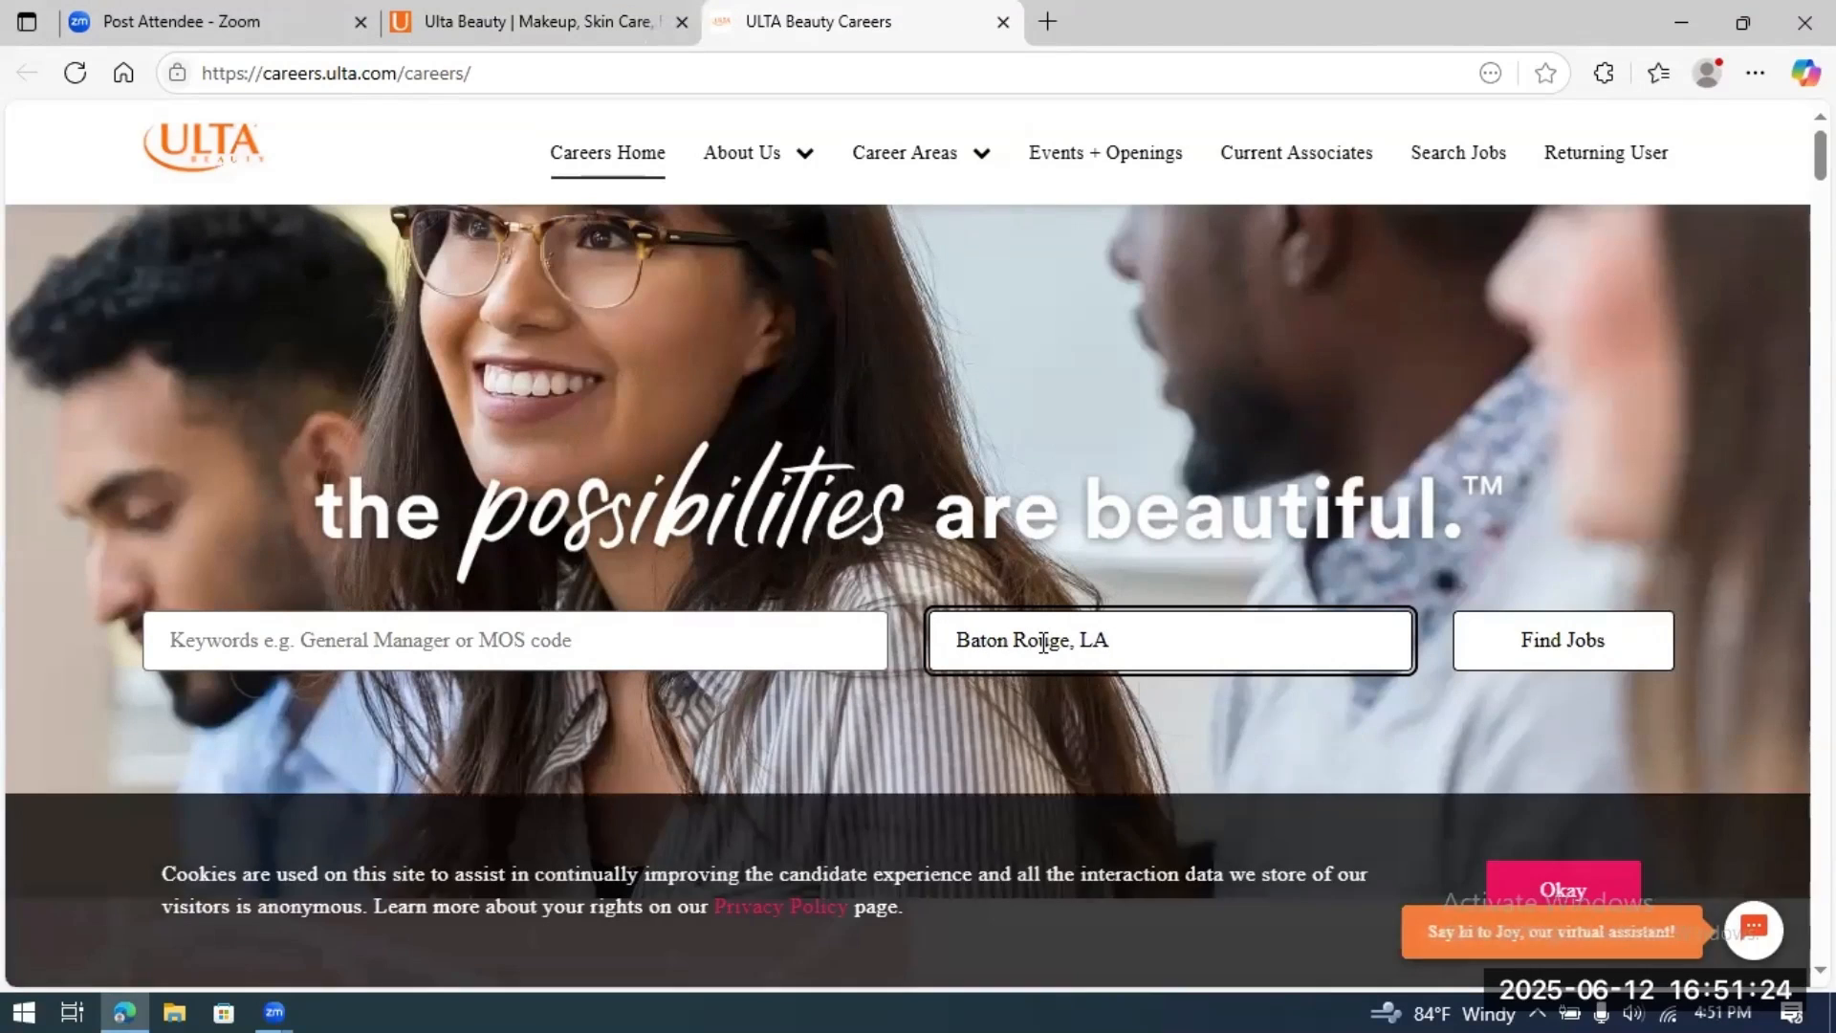
{"action": "left_click", "coordinate": [1553, 632]}
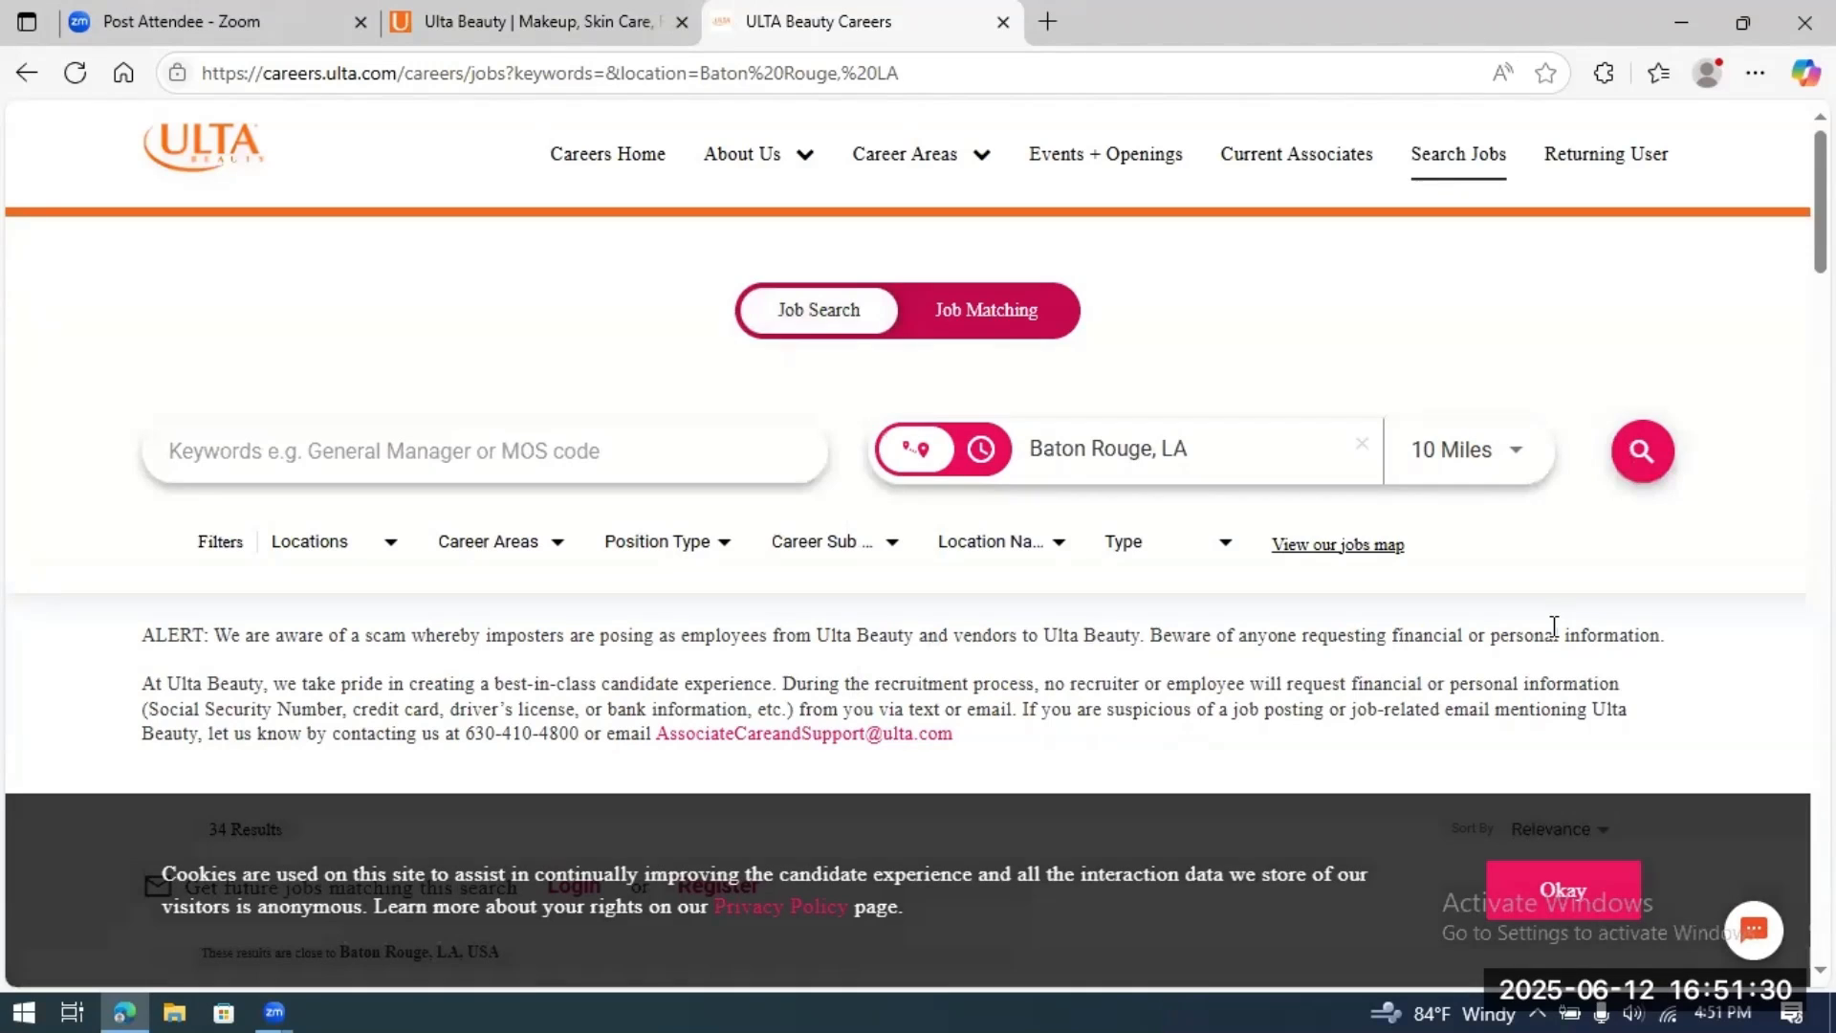
Step: Dismiss the cookie notice and scroll the 34 results down to the Beauty Advisor posting
{"action": "left_click", "coordinate": [1537, 896]}
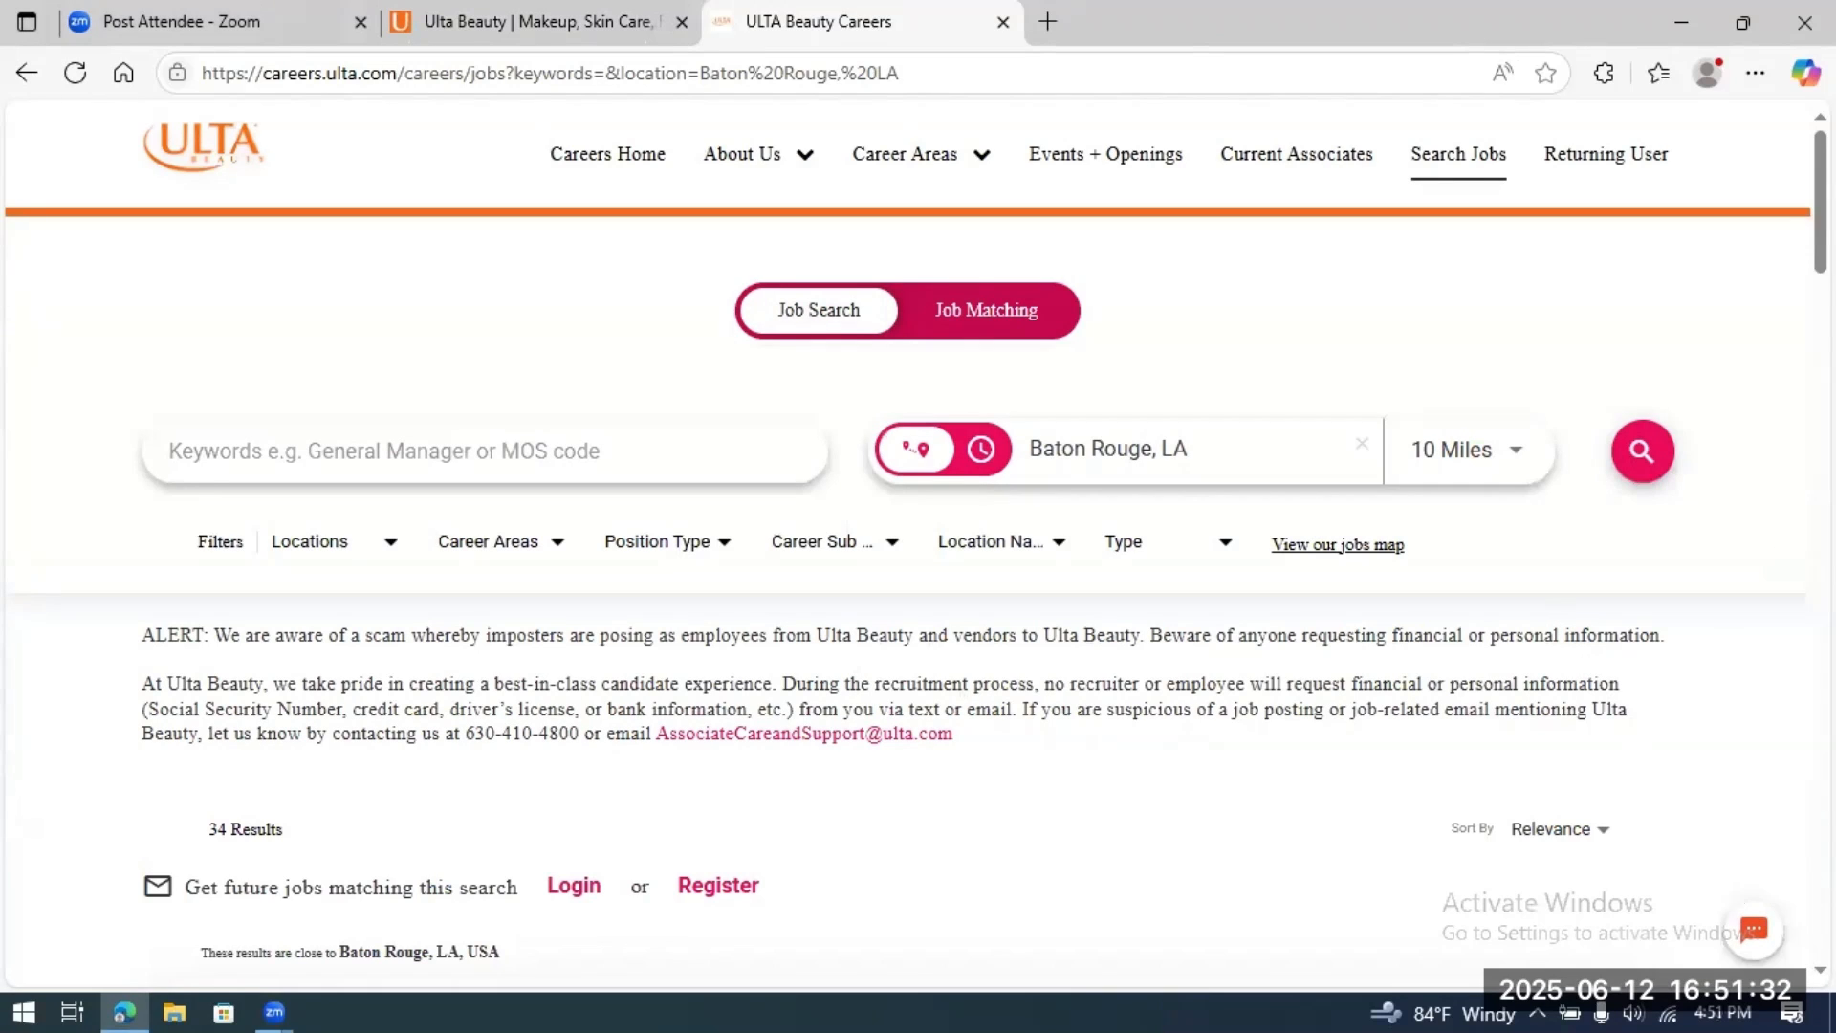
{"action": "scroll", "coordinate": [918, 545], "scroll_direction": "down", "scroll_amount": 4}
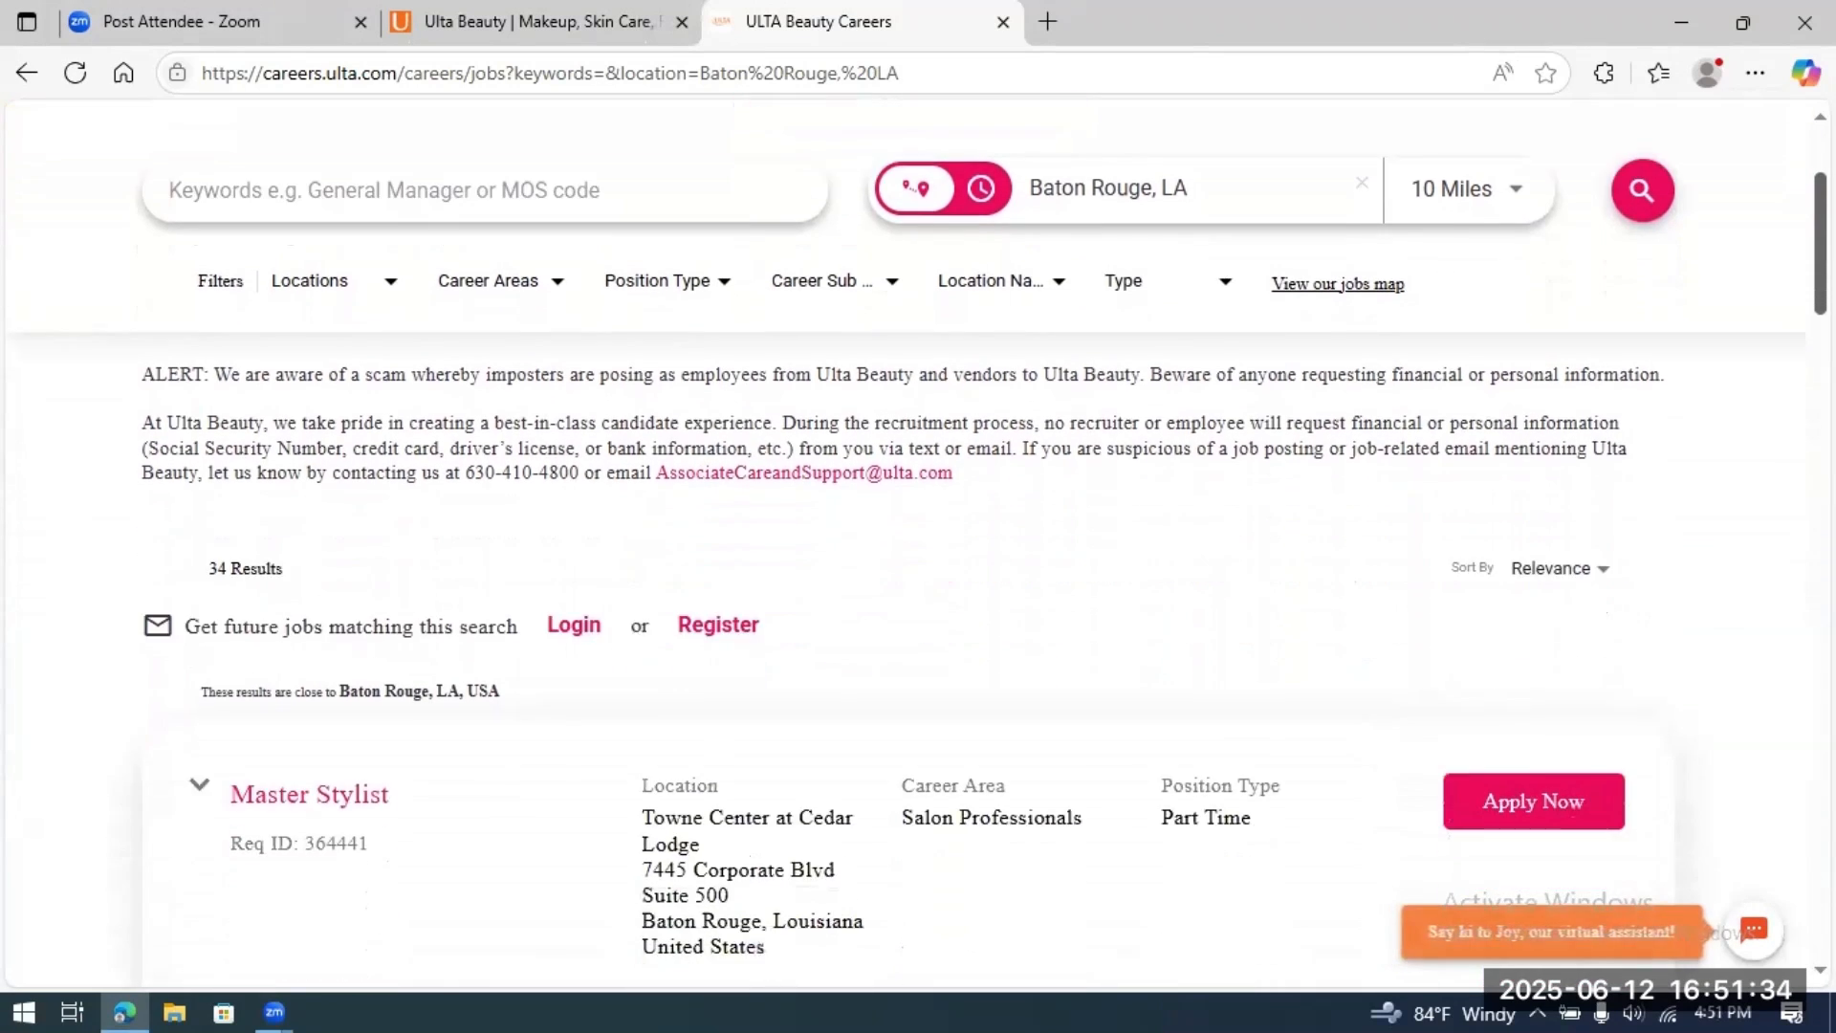
{"action": "scroll", "coordinate": [918, 545], "scroll_direction": "down", "scroll_amount": 4}
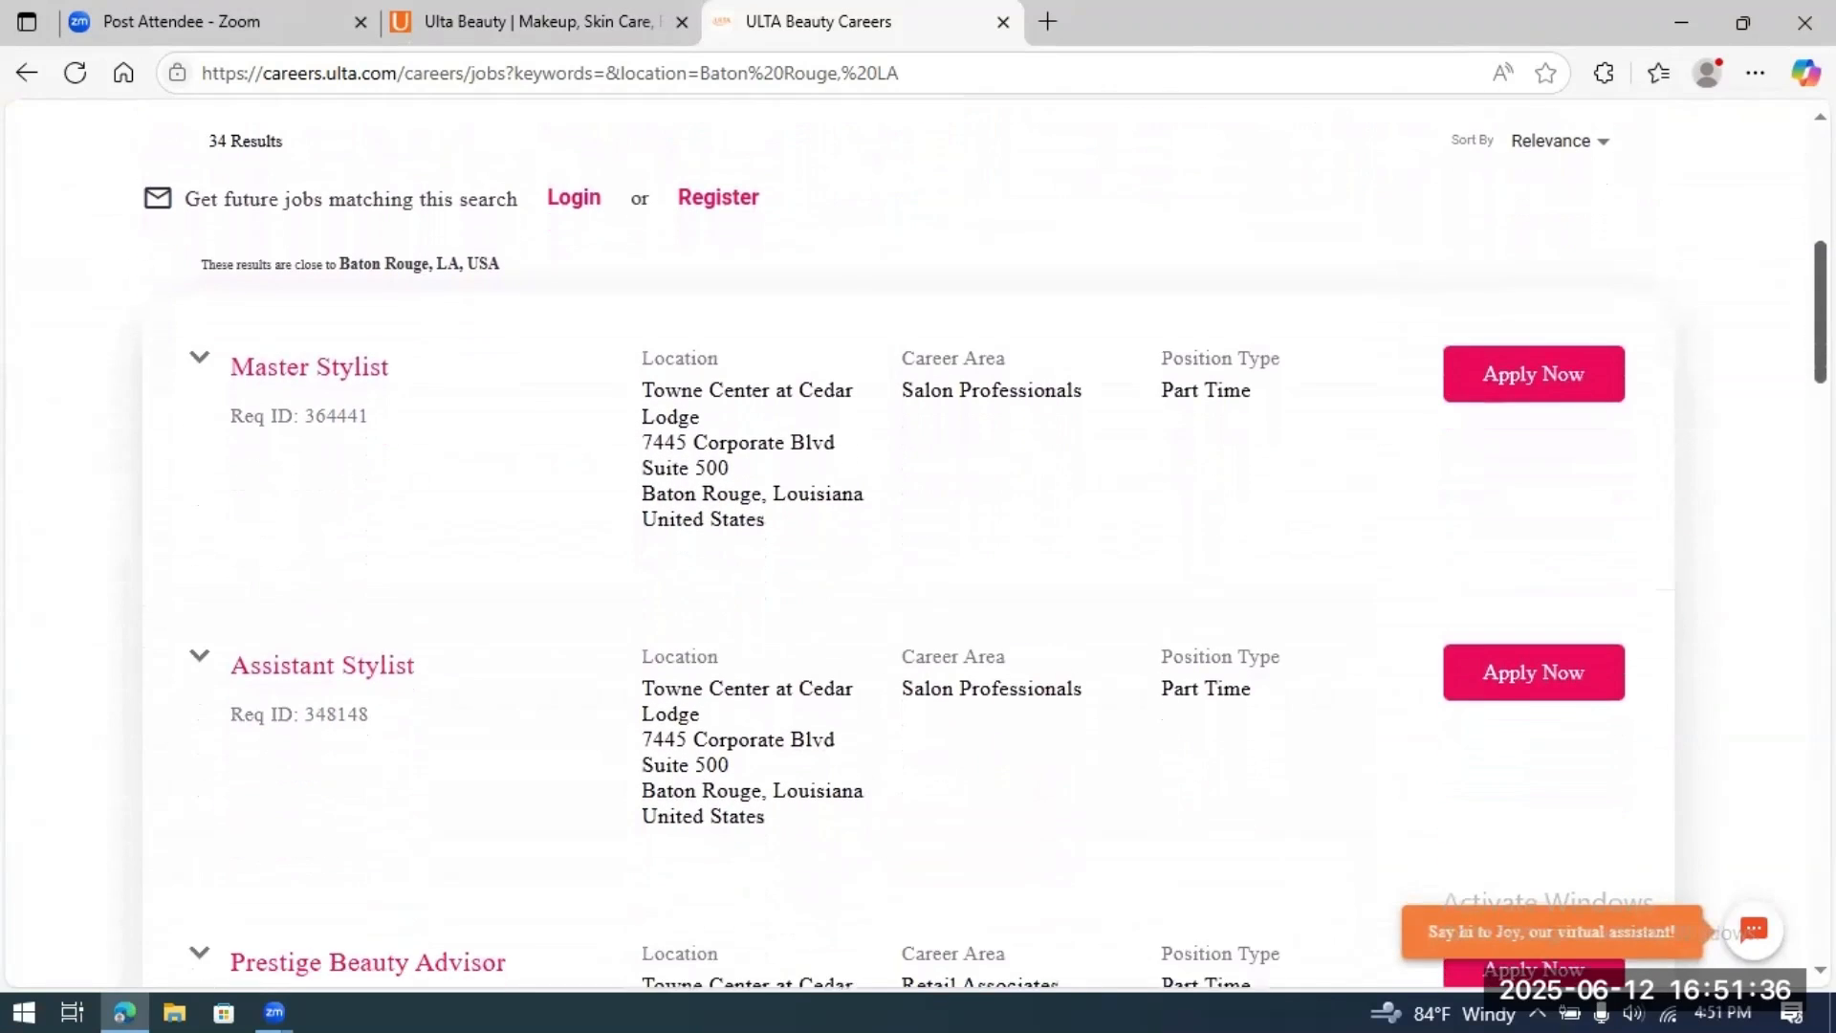
{"action": "scroll", "coordinate": [918, 545], "scroll_direction": "down", "scroll_amount": 3}
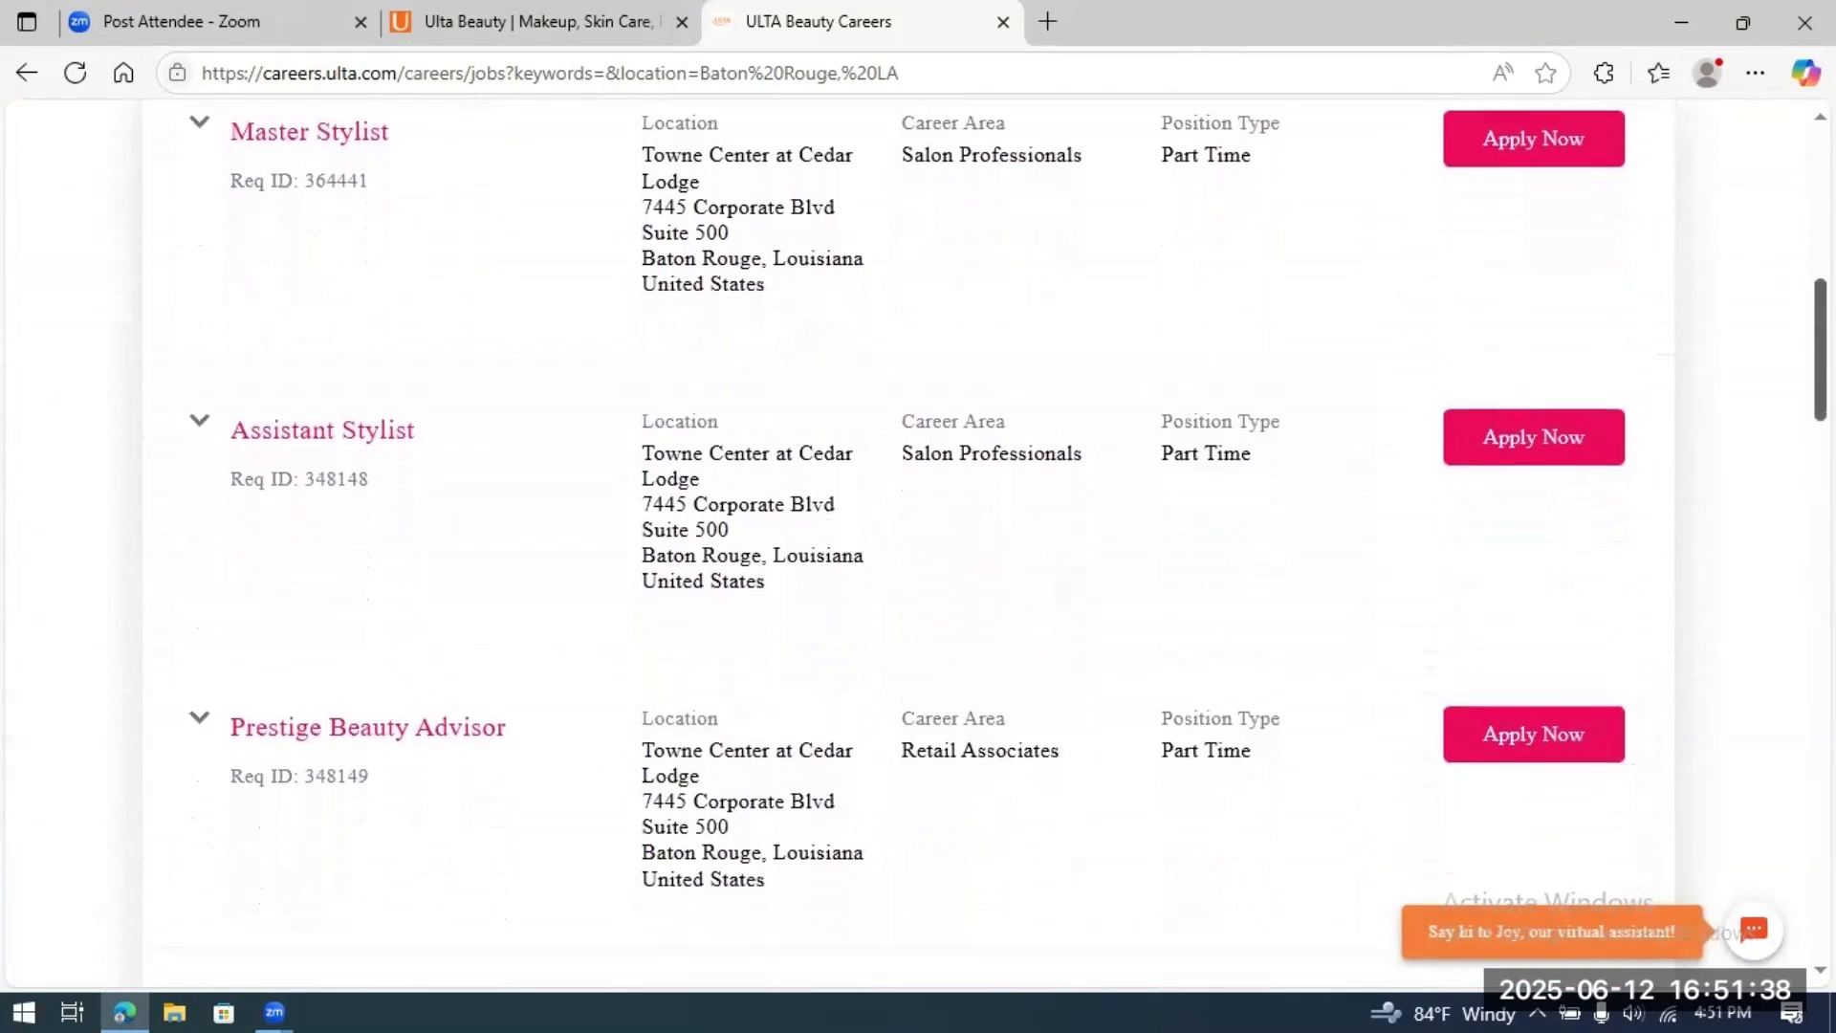
{"action": "scroll", "coordinate": [918, 545], "scroll_direction": "down", "scroll_amount": 6}
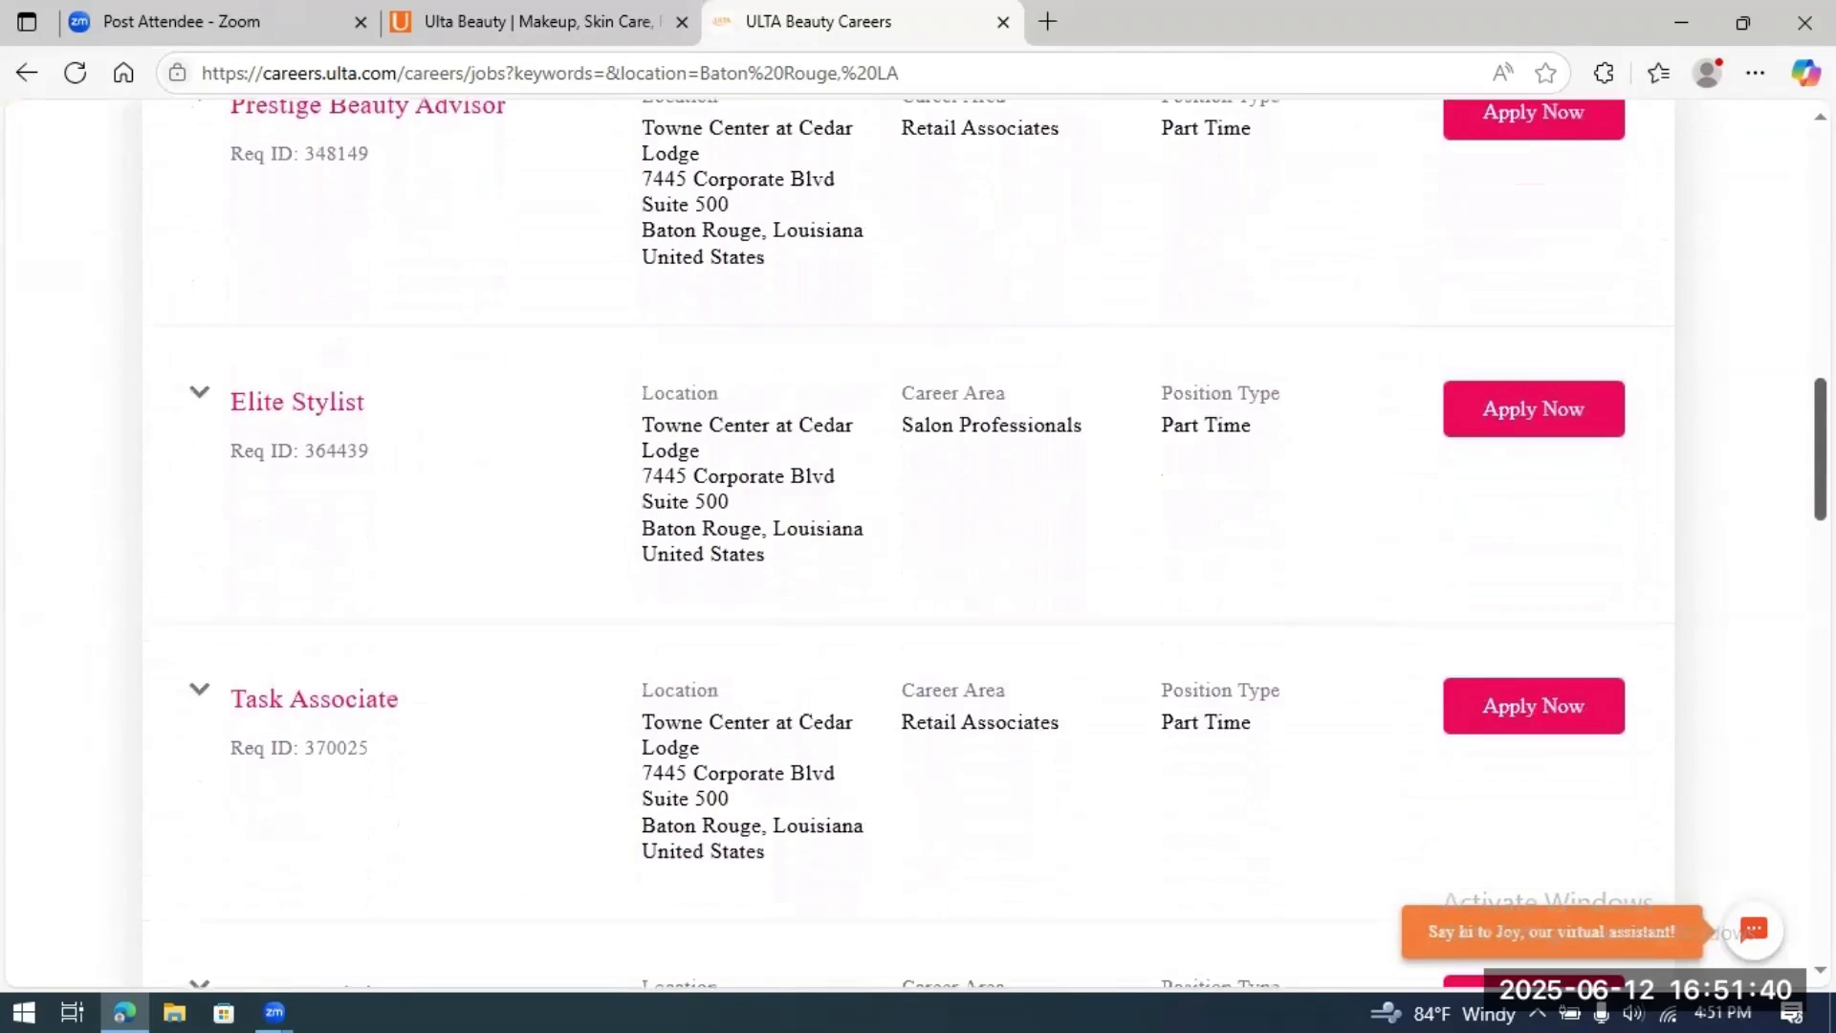
{"action": "scroll", "coordinate": [1128, 527], "scroll_direction": "down", "scroll_amount": 6}
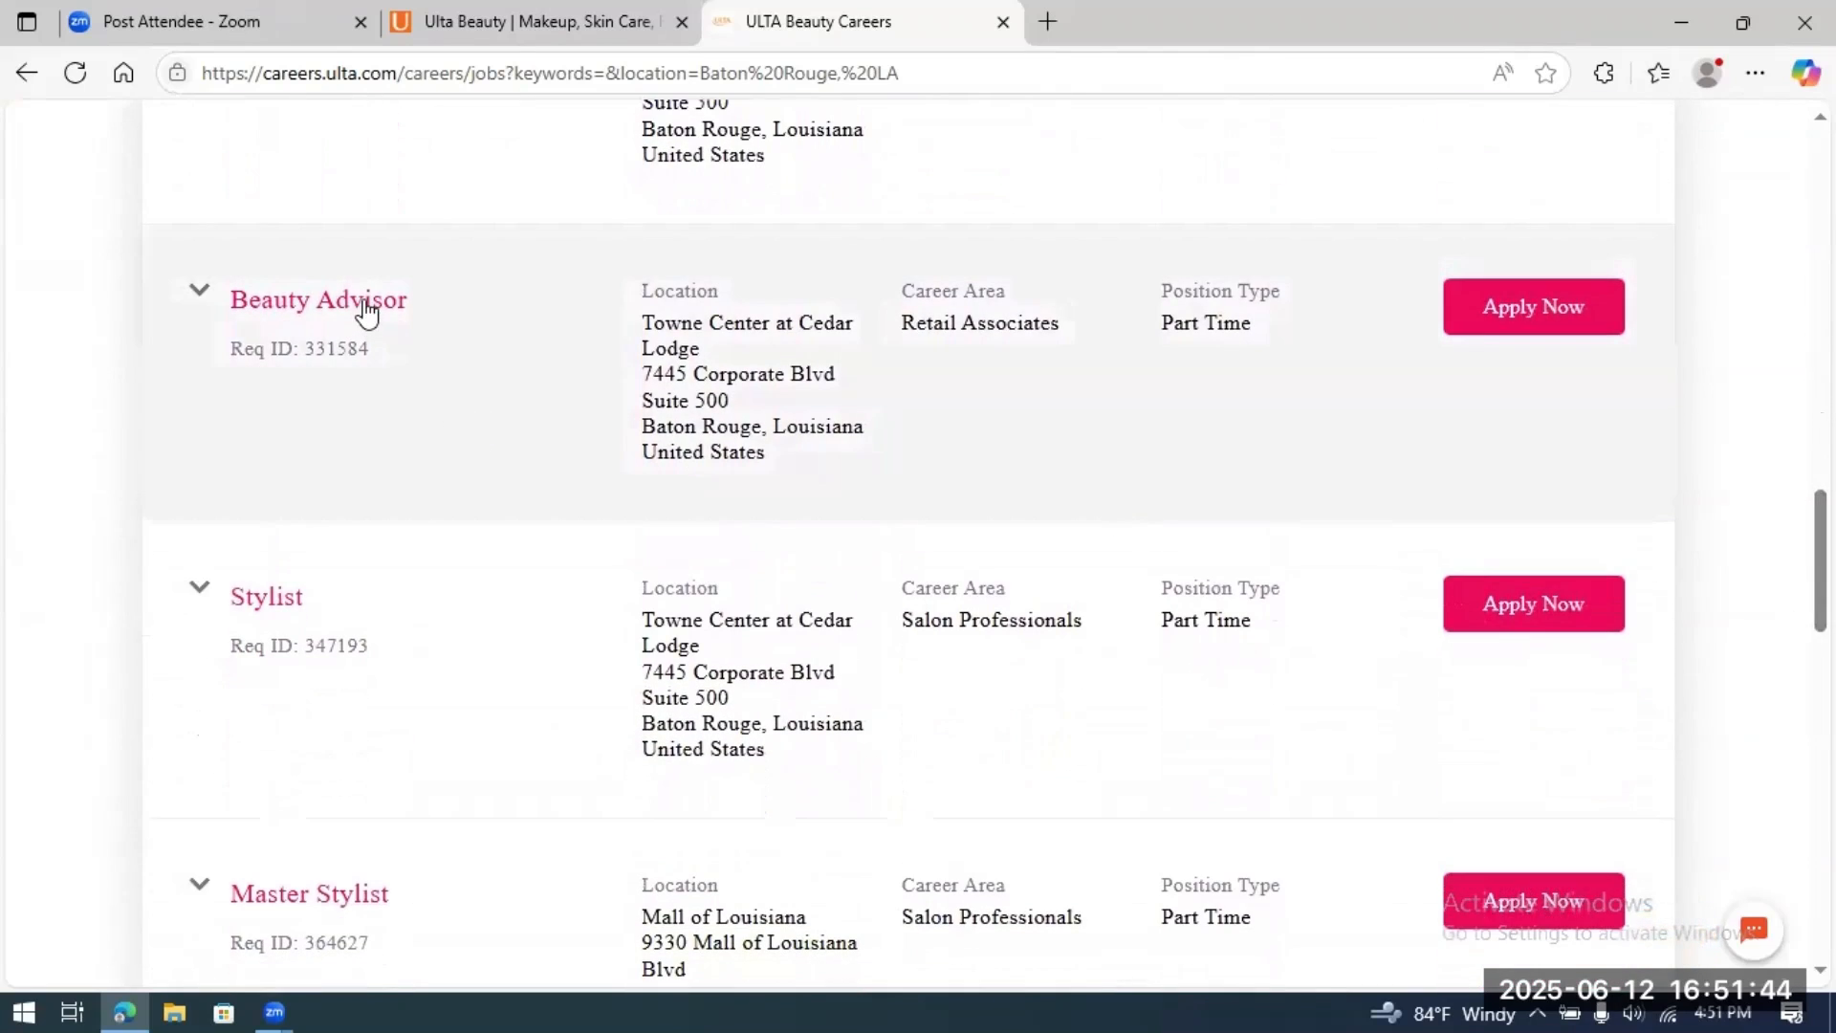
Step: Open the Beauty Advisor posting, review its description, and start the application for job 331584
{"action": "left_click", "coordinate": [360, 302]}
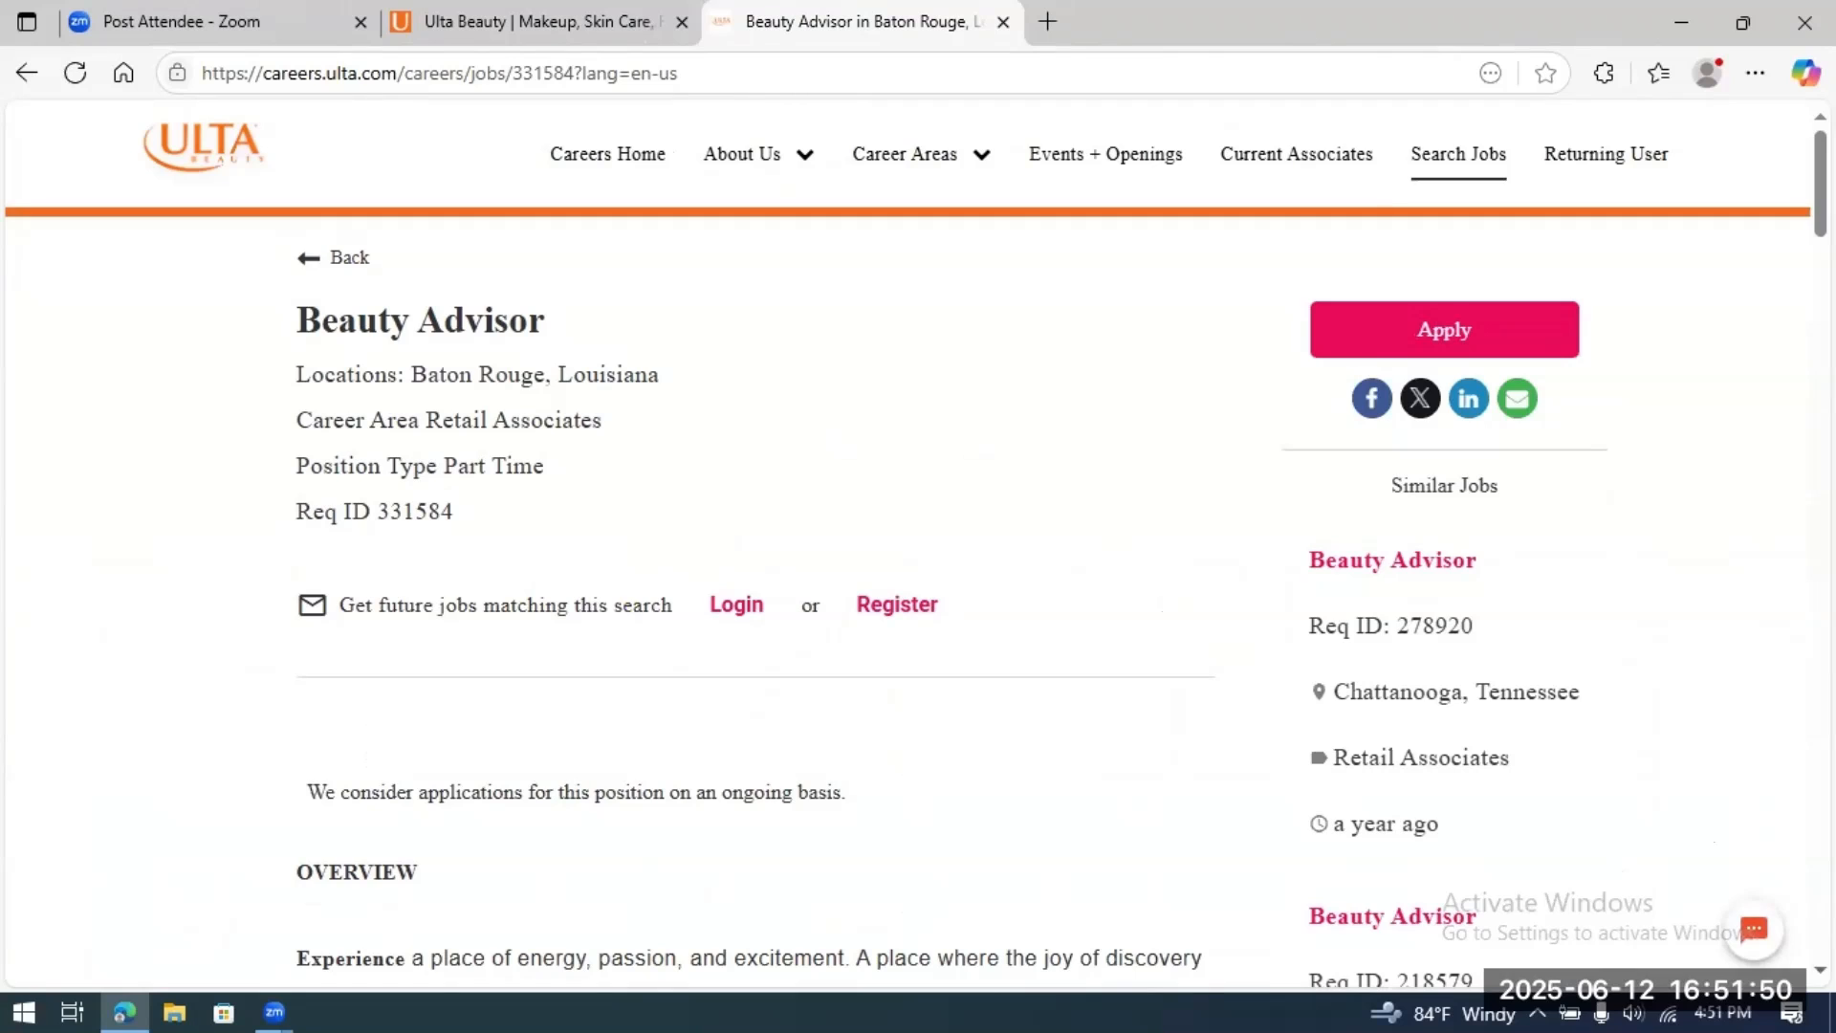
{"action": "scroll", "coordinate": [756, 545], "scroll_direction": "down", "scroll_amount": 15}
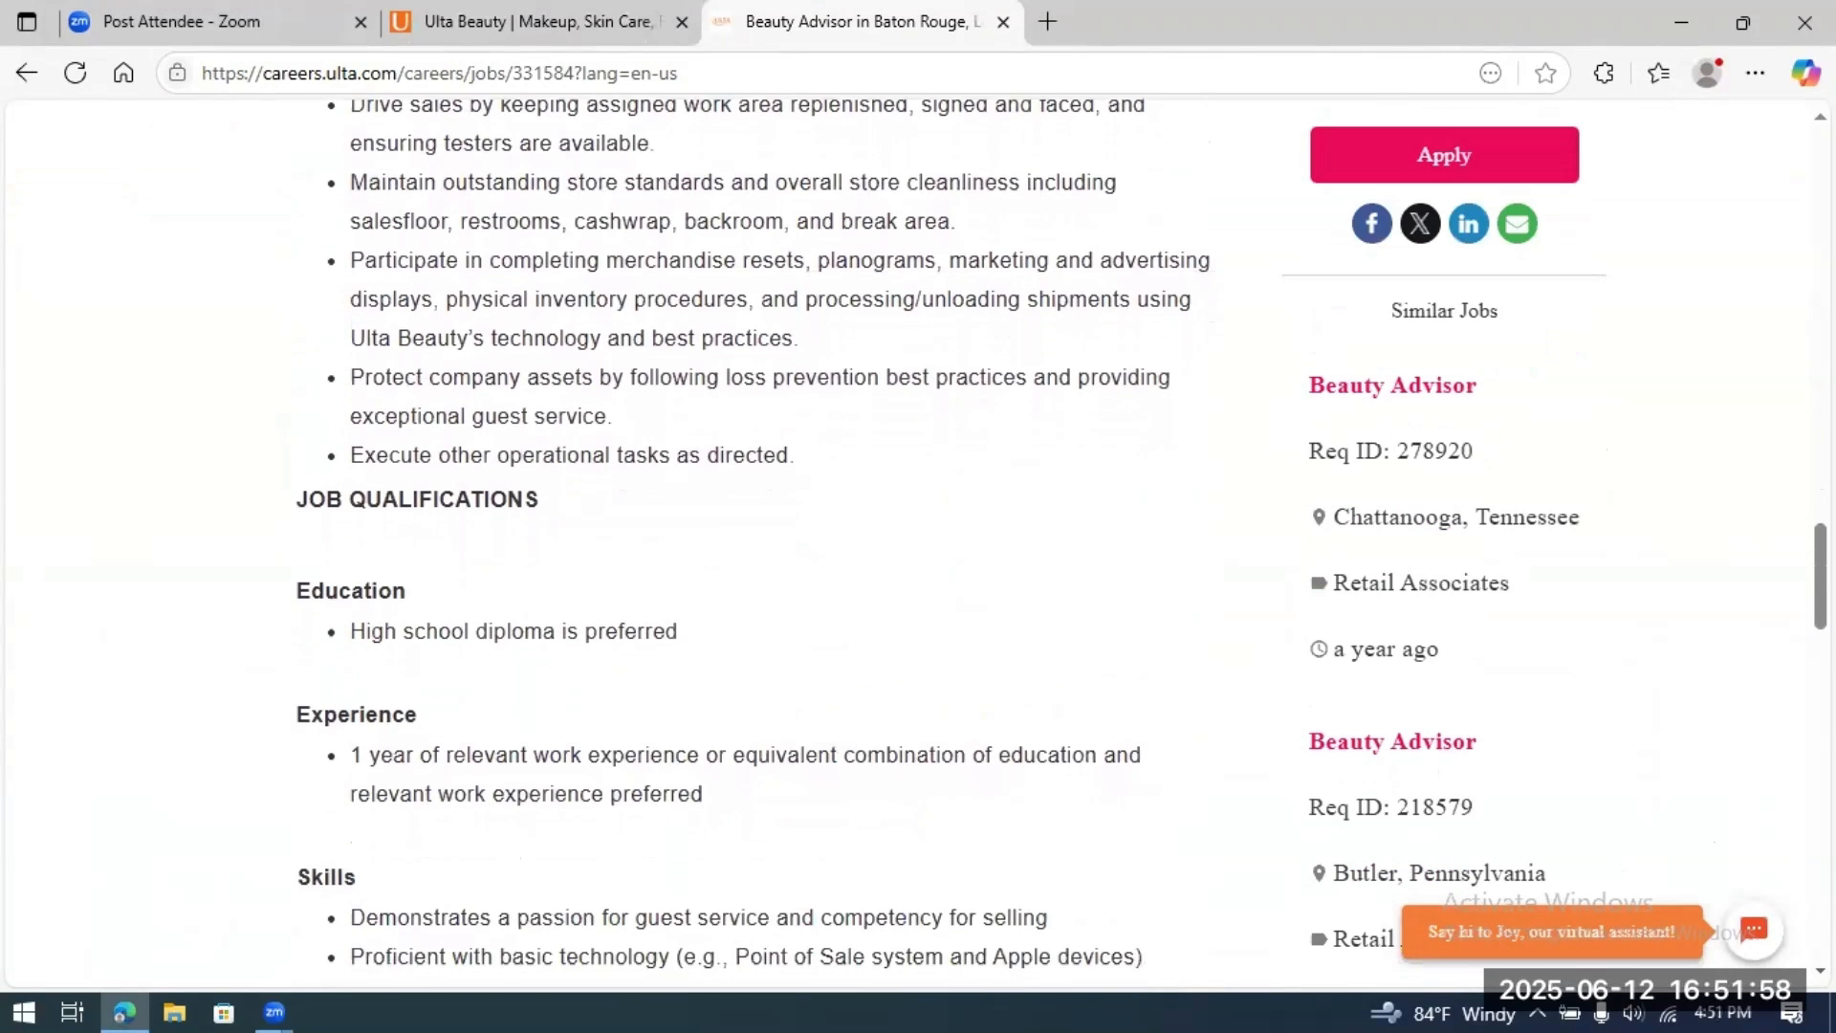
{"action": "scroll", "coordinate": [755, 545], "scroll_direction": "down", "scroll_amount": 3}
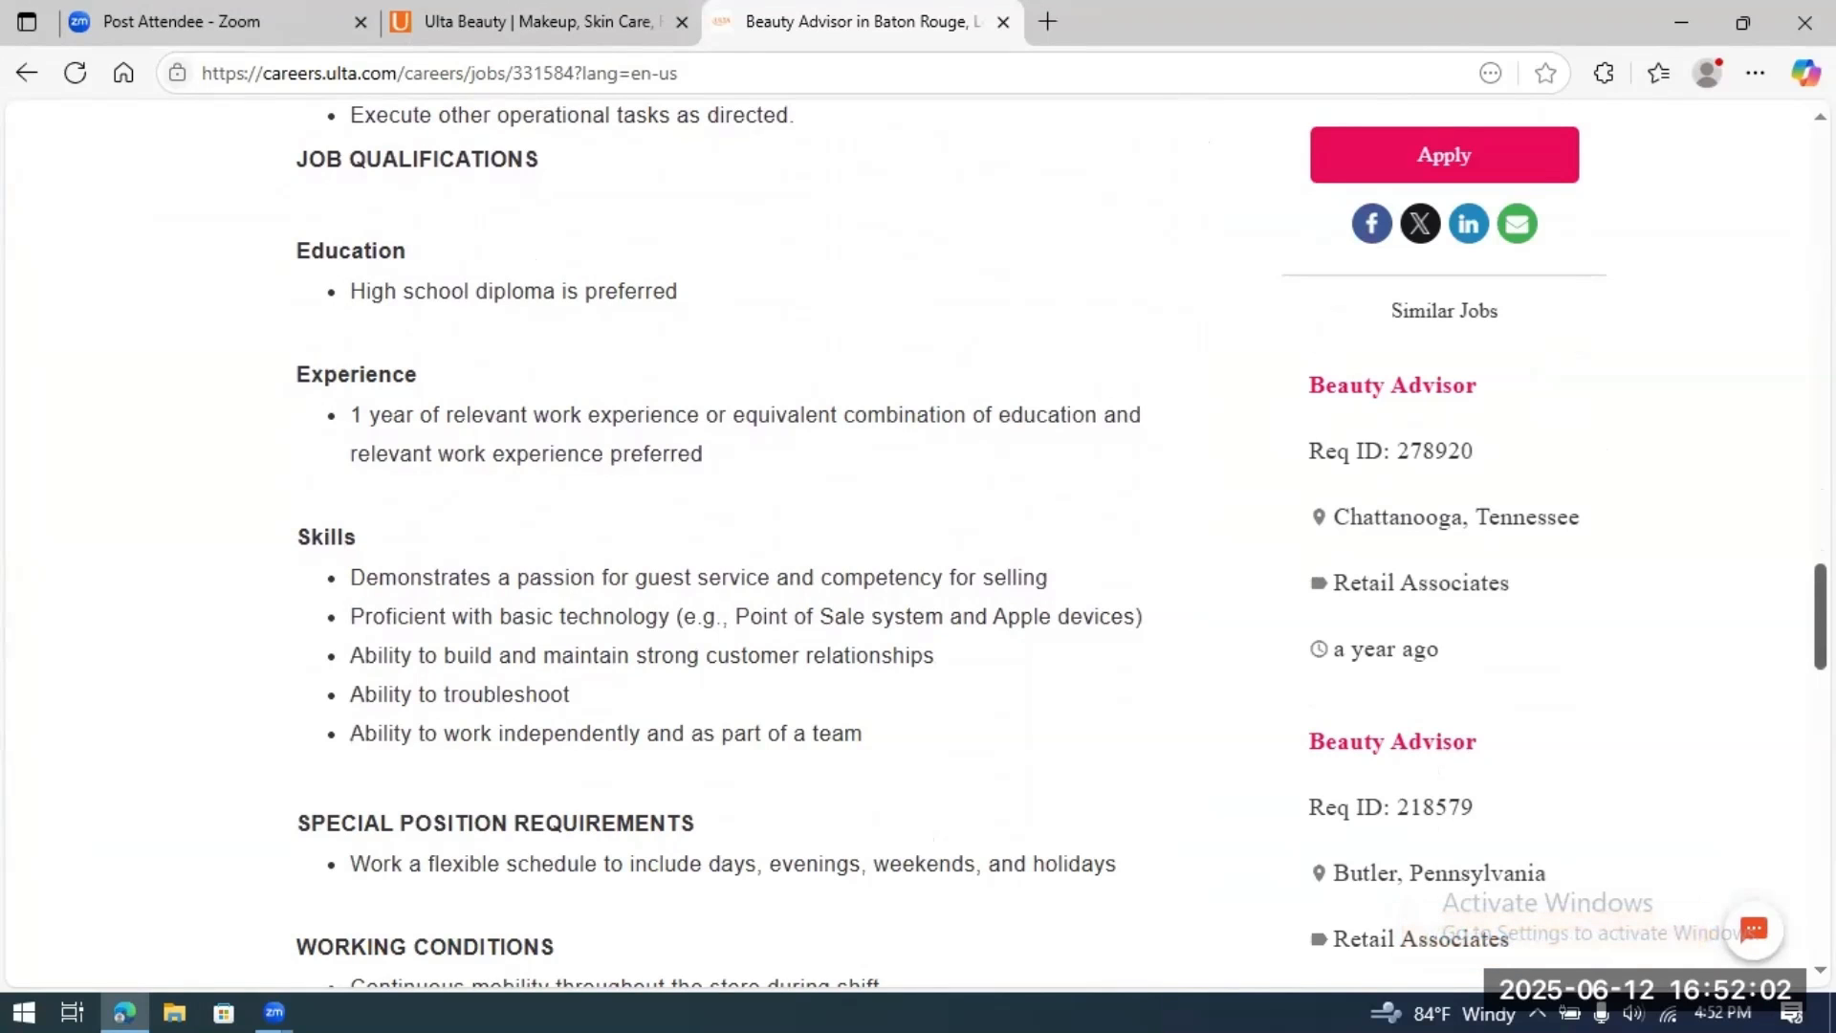
{"action": "scroll", "coordinate": [756, 545], "scroll_direction": "up", "scroll_amount": 15}
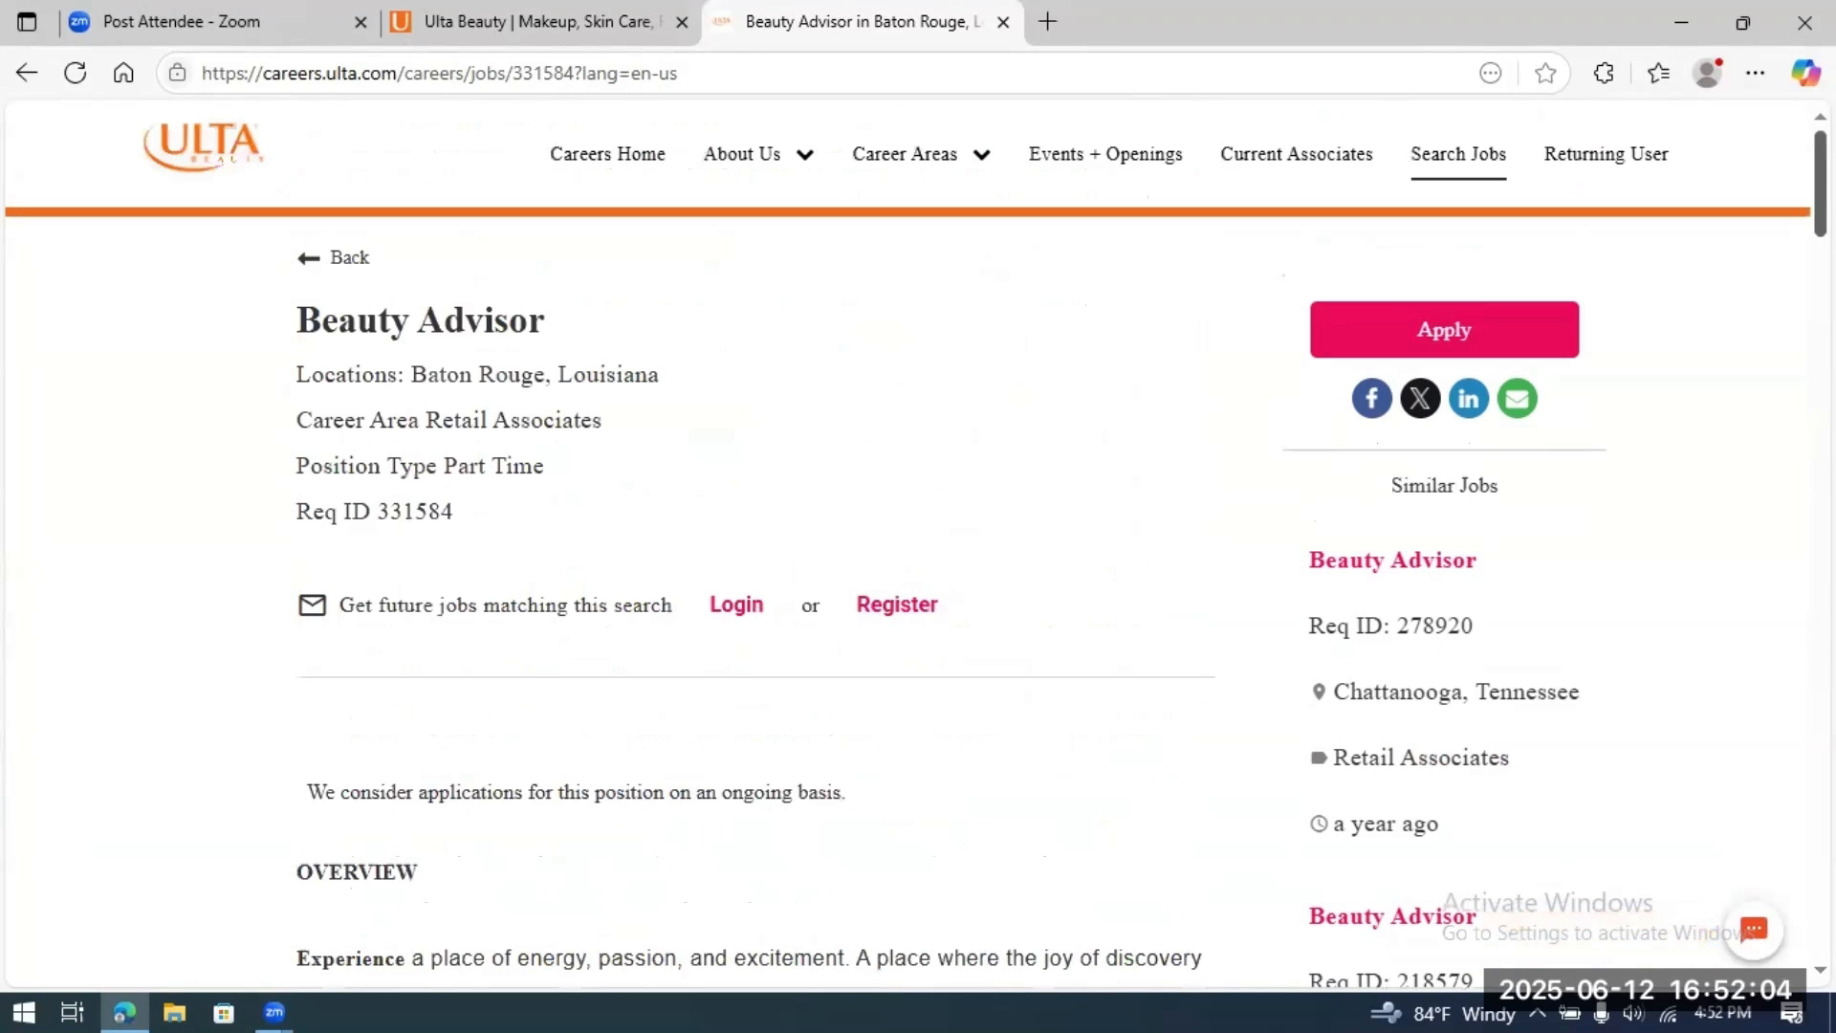
{"action": "left_click", "coordinate": [1442, 329]}
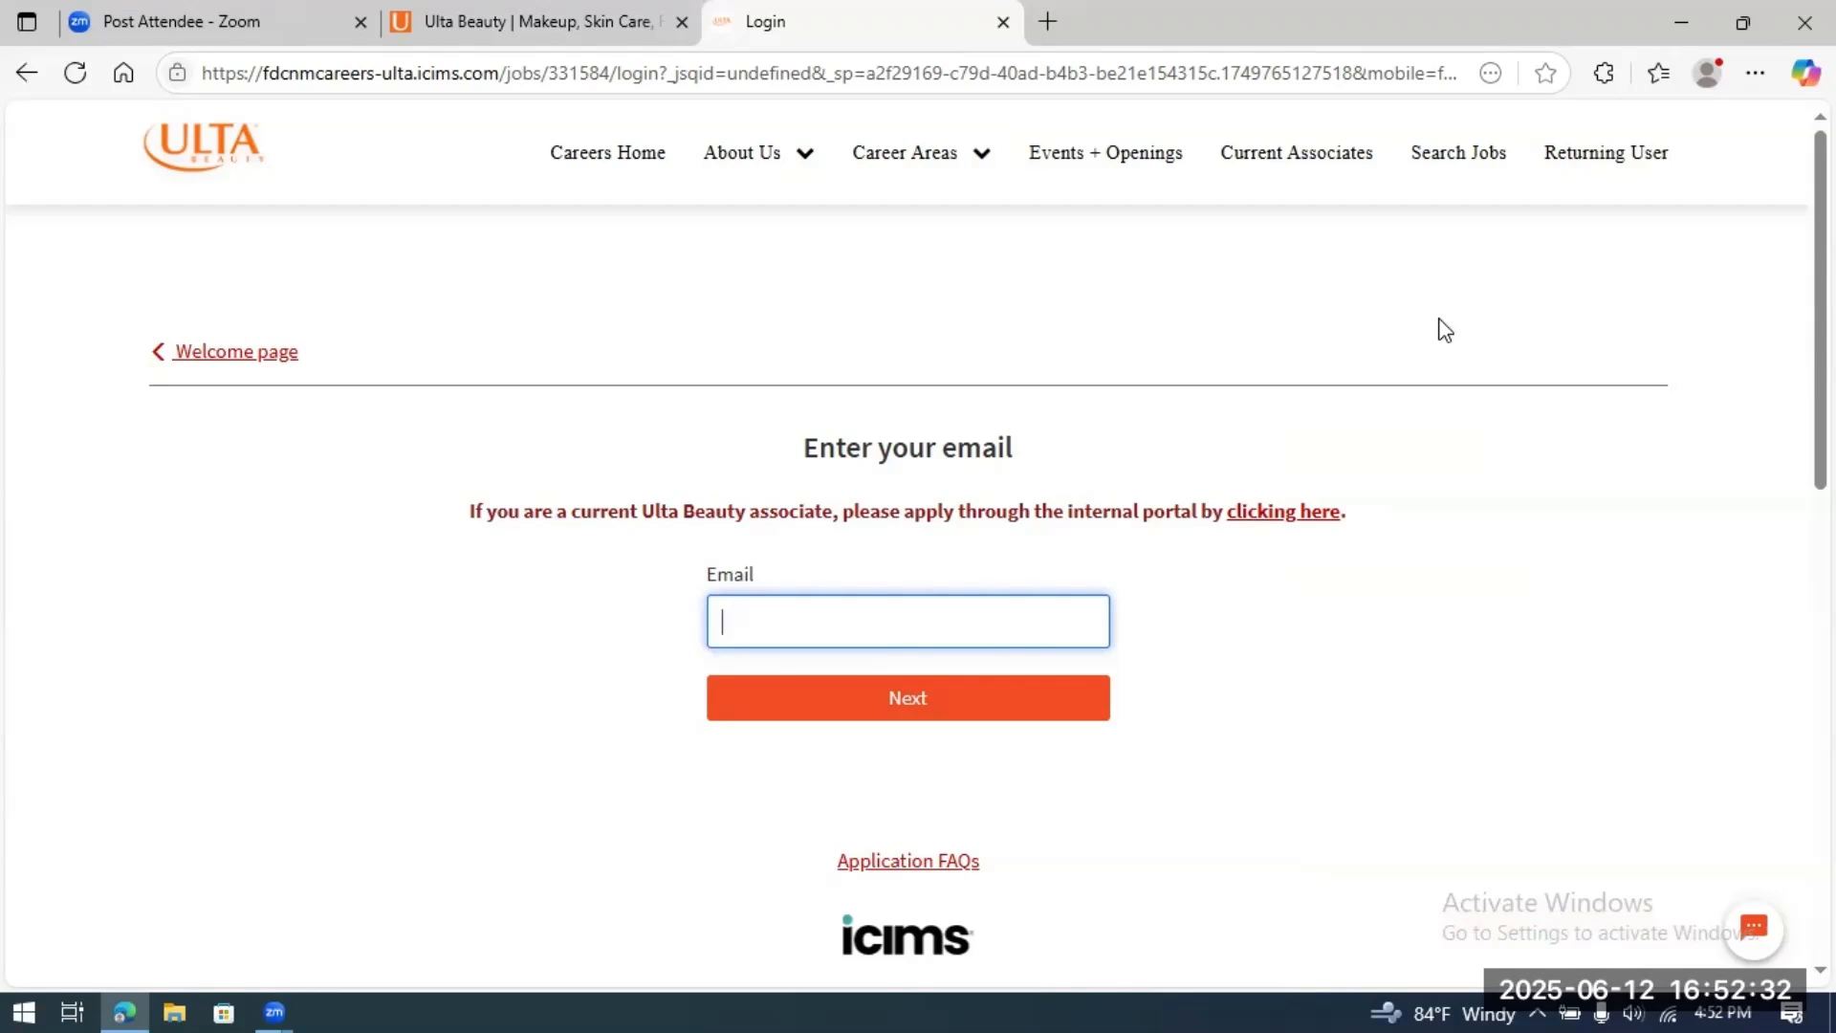
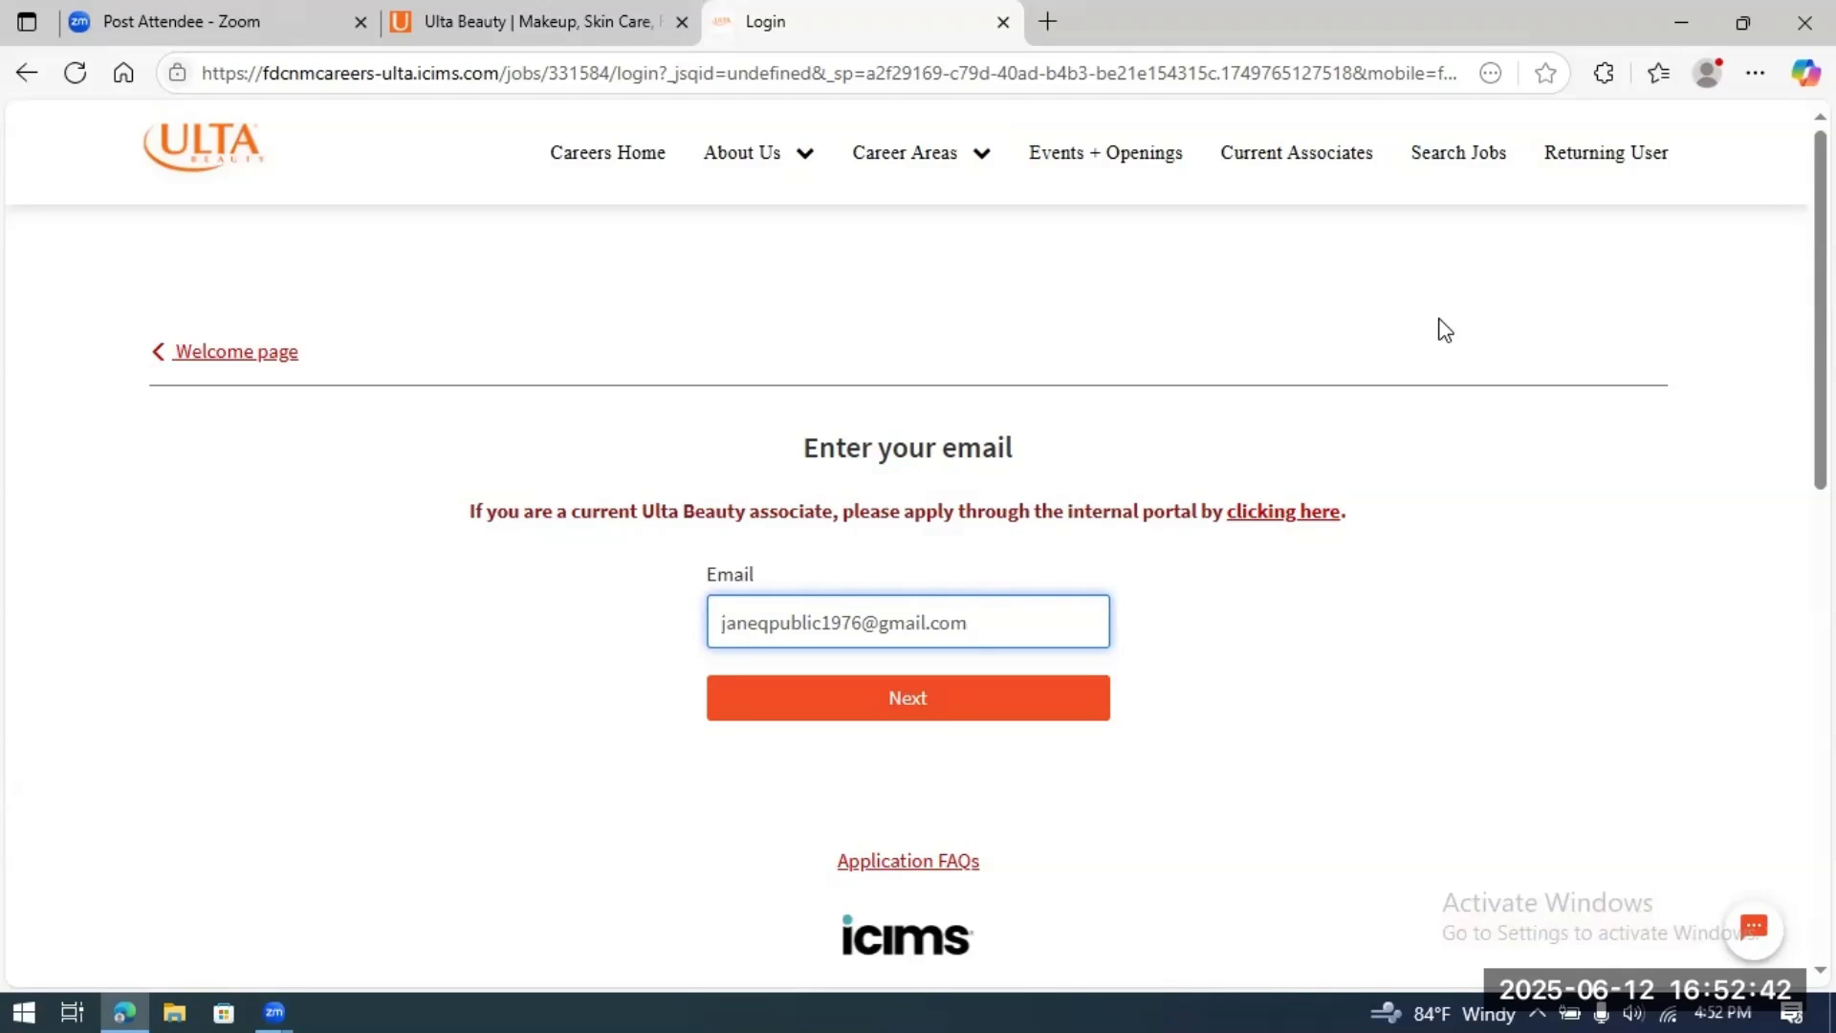
Step: Enter the applicant's email address and continue to the Candidate Profile step
{"action": "left_click", "coordinate": [947, 688]}
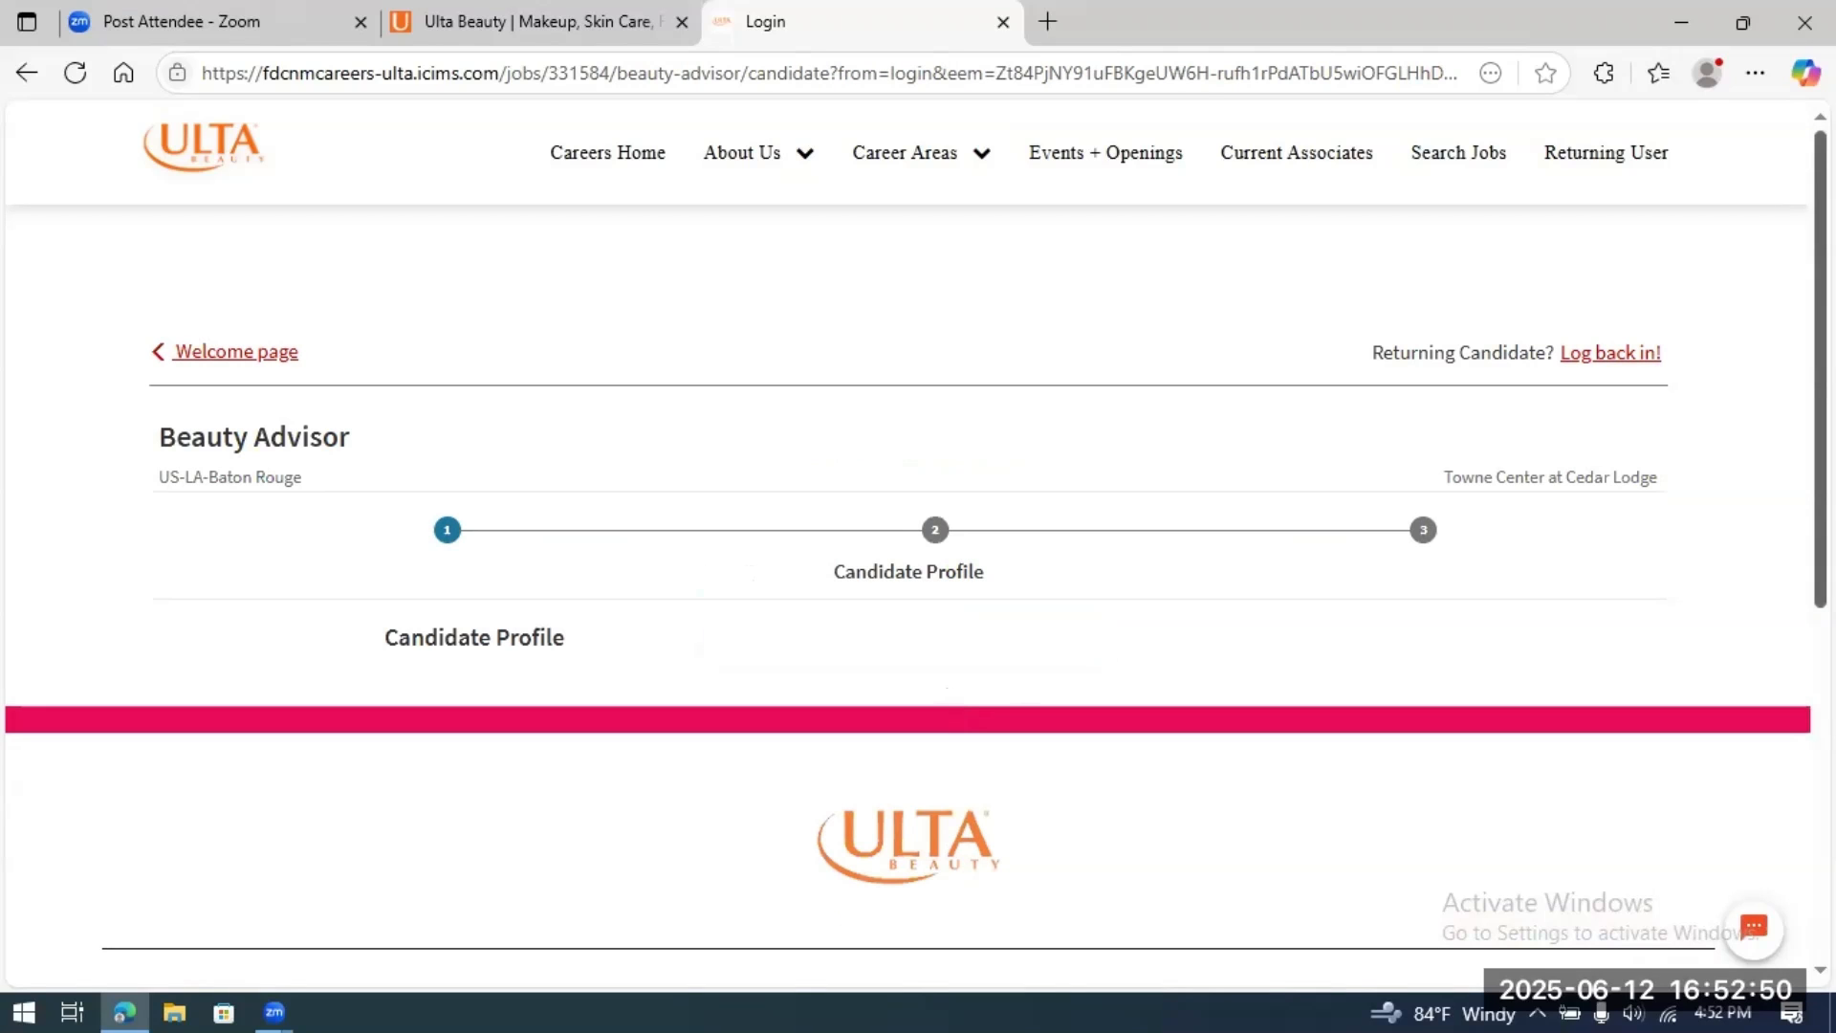
Step: Scroll the blank Candidate Profile down to the Resume and Create a login sections
{"action": "scroll", "coordinate": [919, 543], "scroll_direction": "down", "scroll_amount": 4}
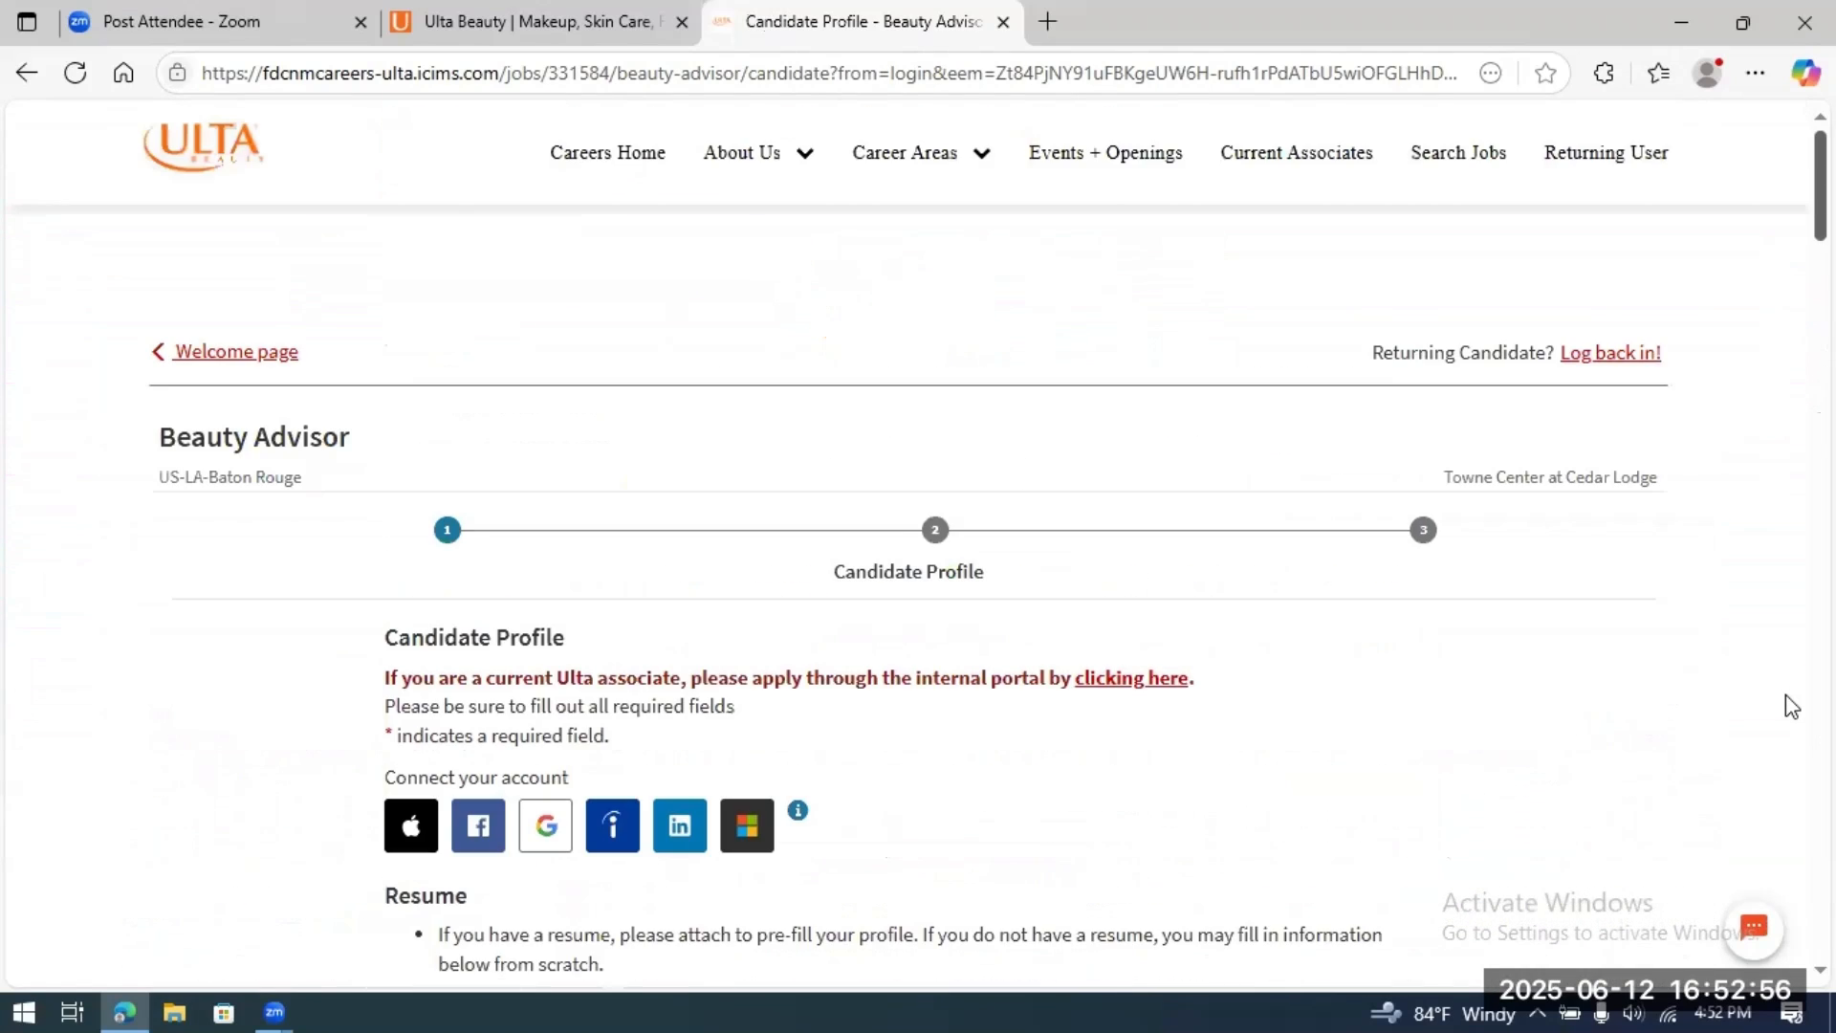
{"action": "scroll", "coordinate": [1785, 708], "scroll_direction": "down", "scroll_amount": 6}
{"action": "scroll", "coordinate": [1785, 698], "scroll_direction": "up", "scroll_amount": 3}
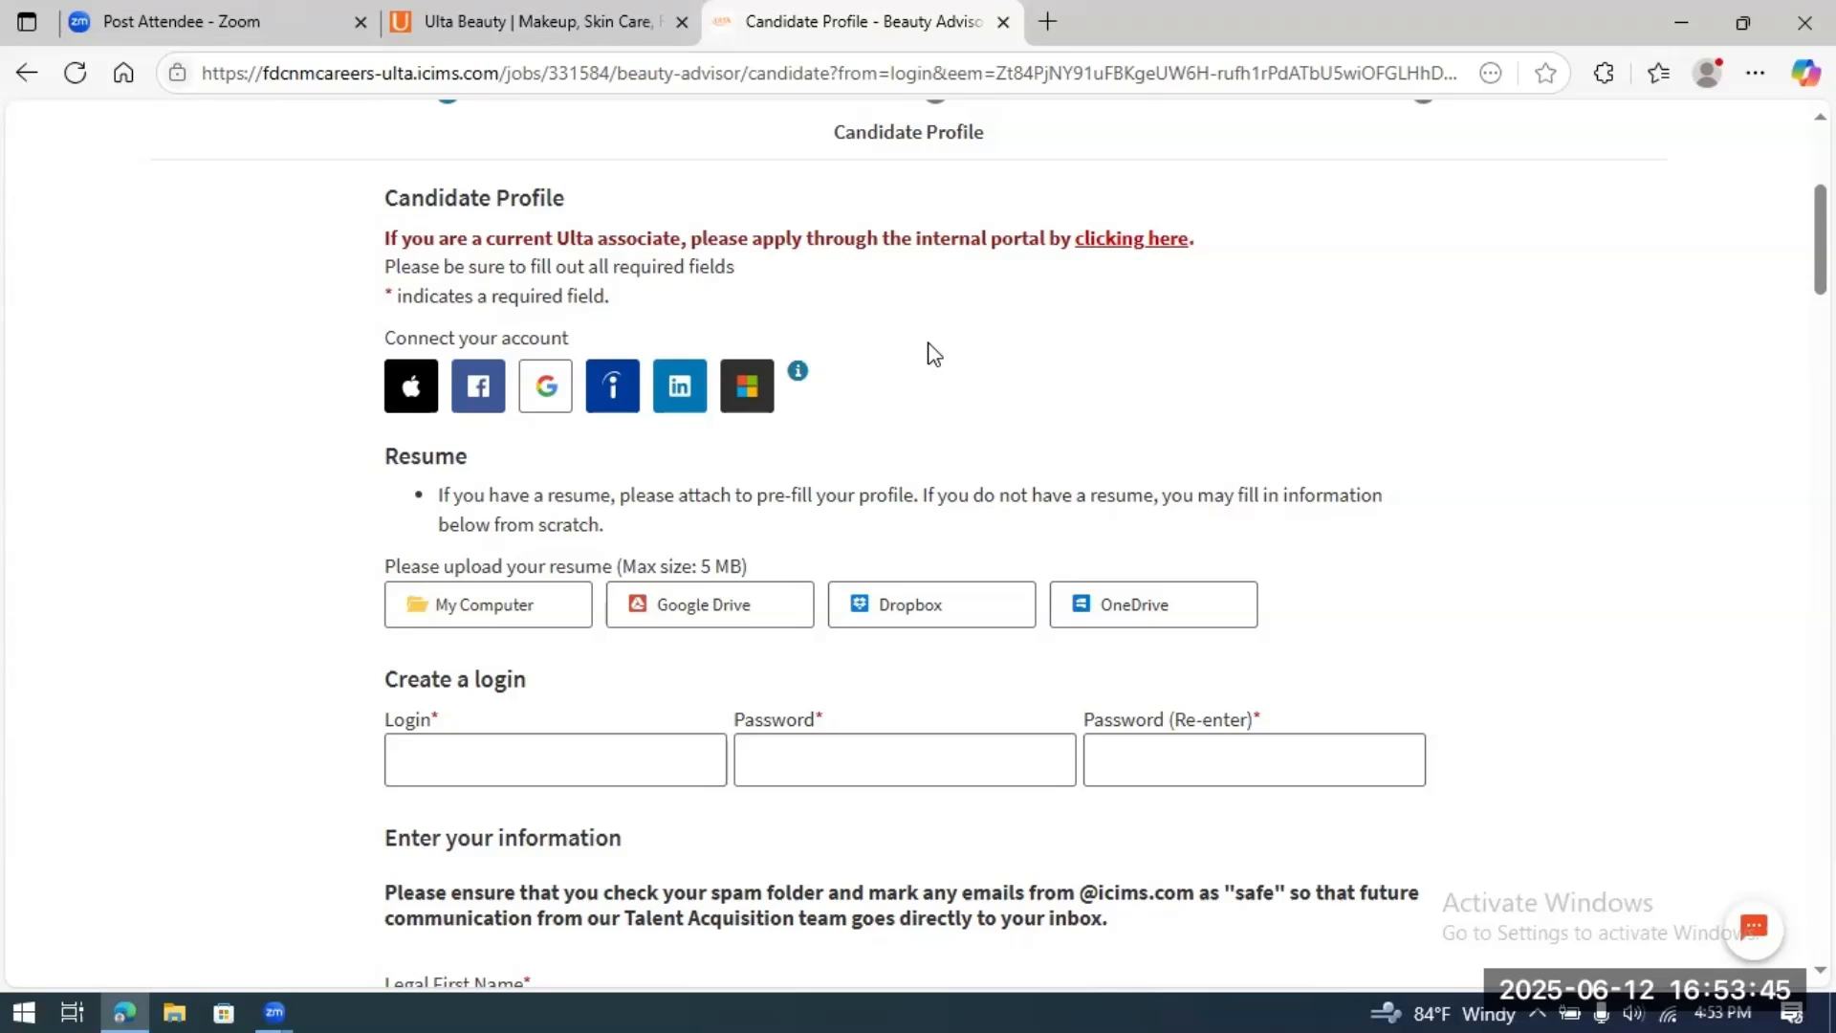
{"action": "scroll", "coordinate": [1517, 499], "scroll_direction": "down", "scroll_amount": 1}
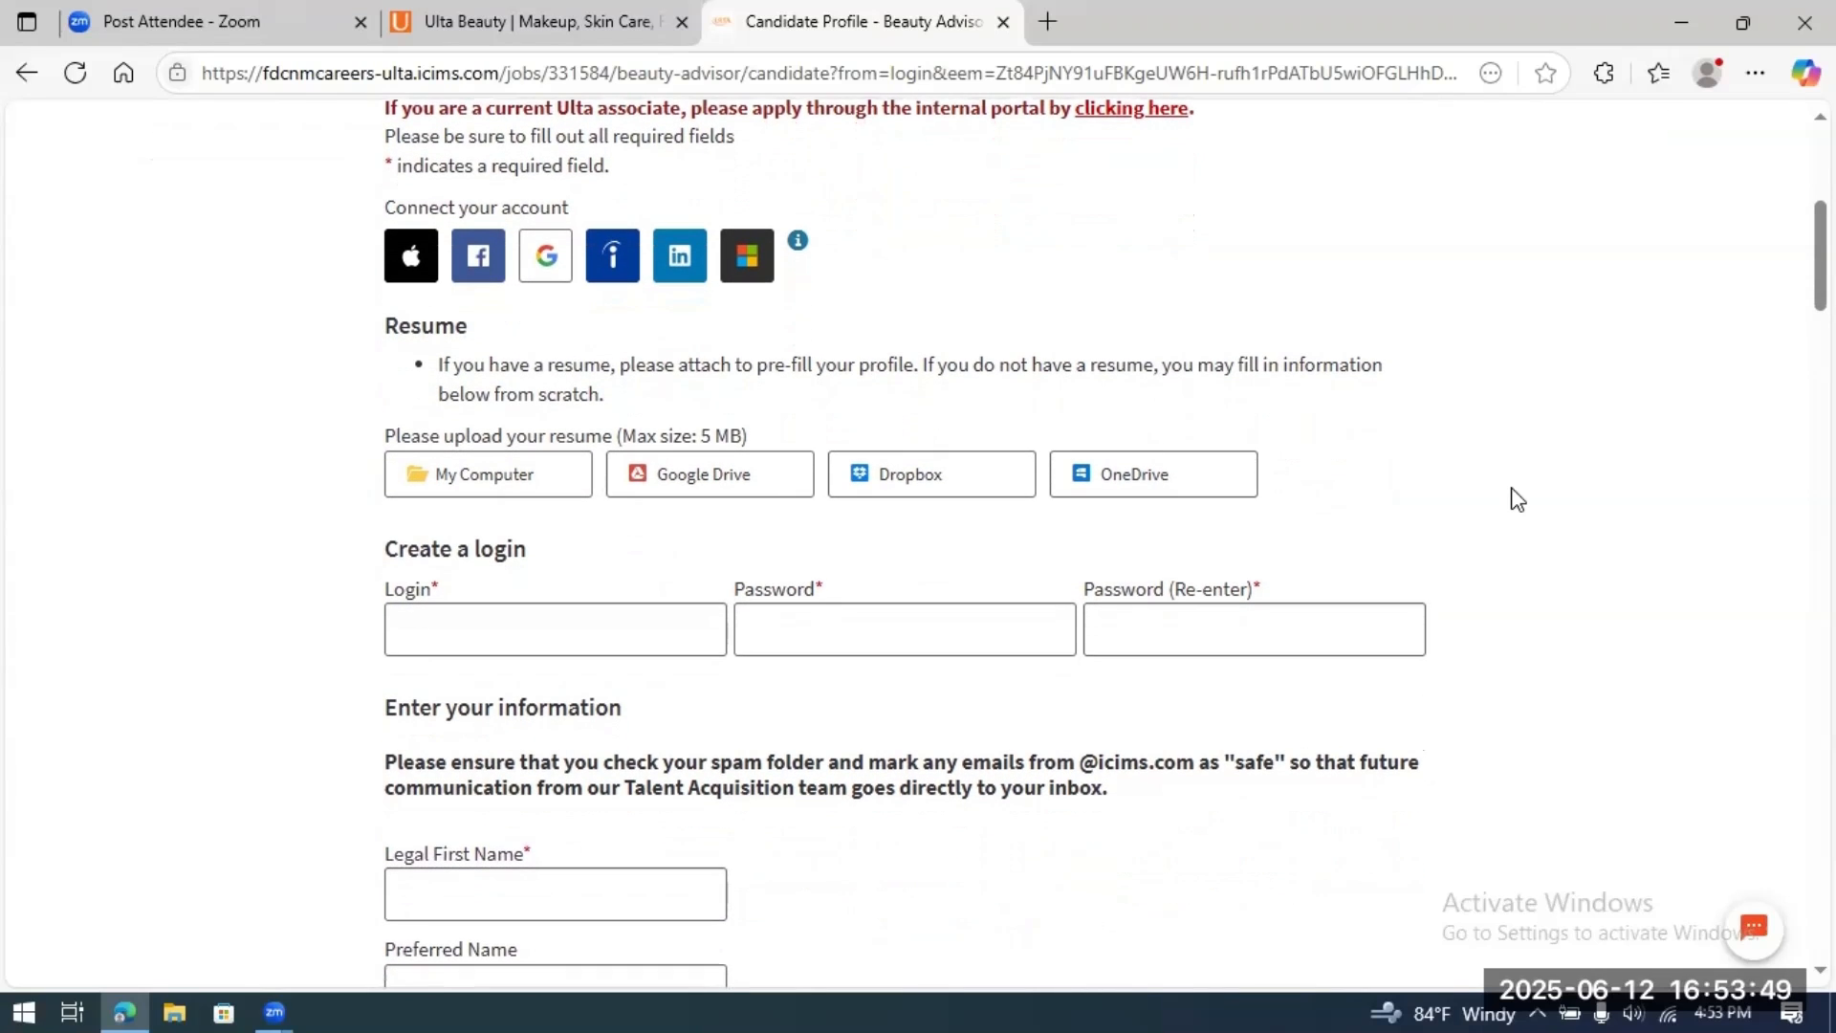
{"action": "scroll", "coordinate": [1517, 499], "scroll_direction": "down", "scroll_amount": 1}
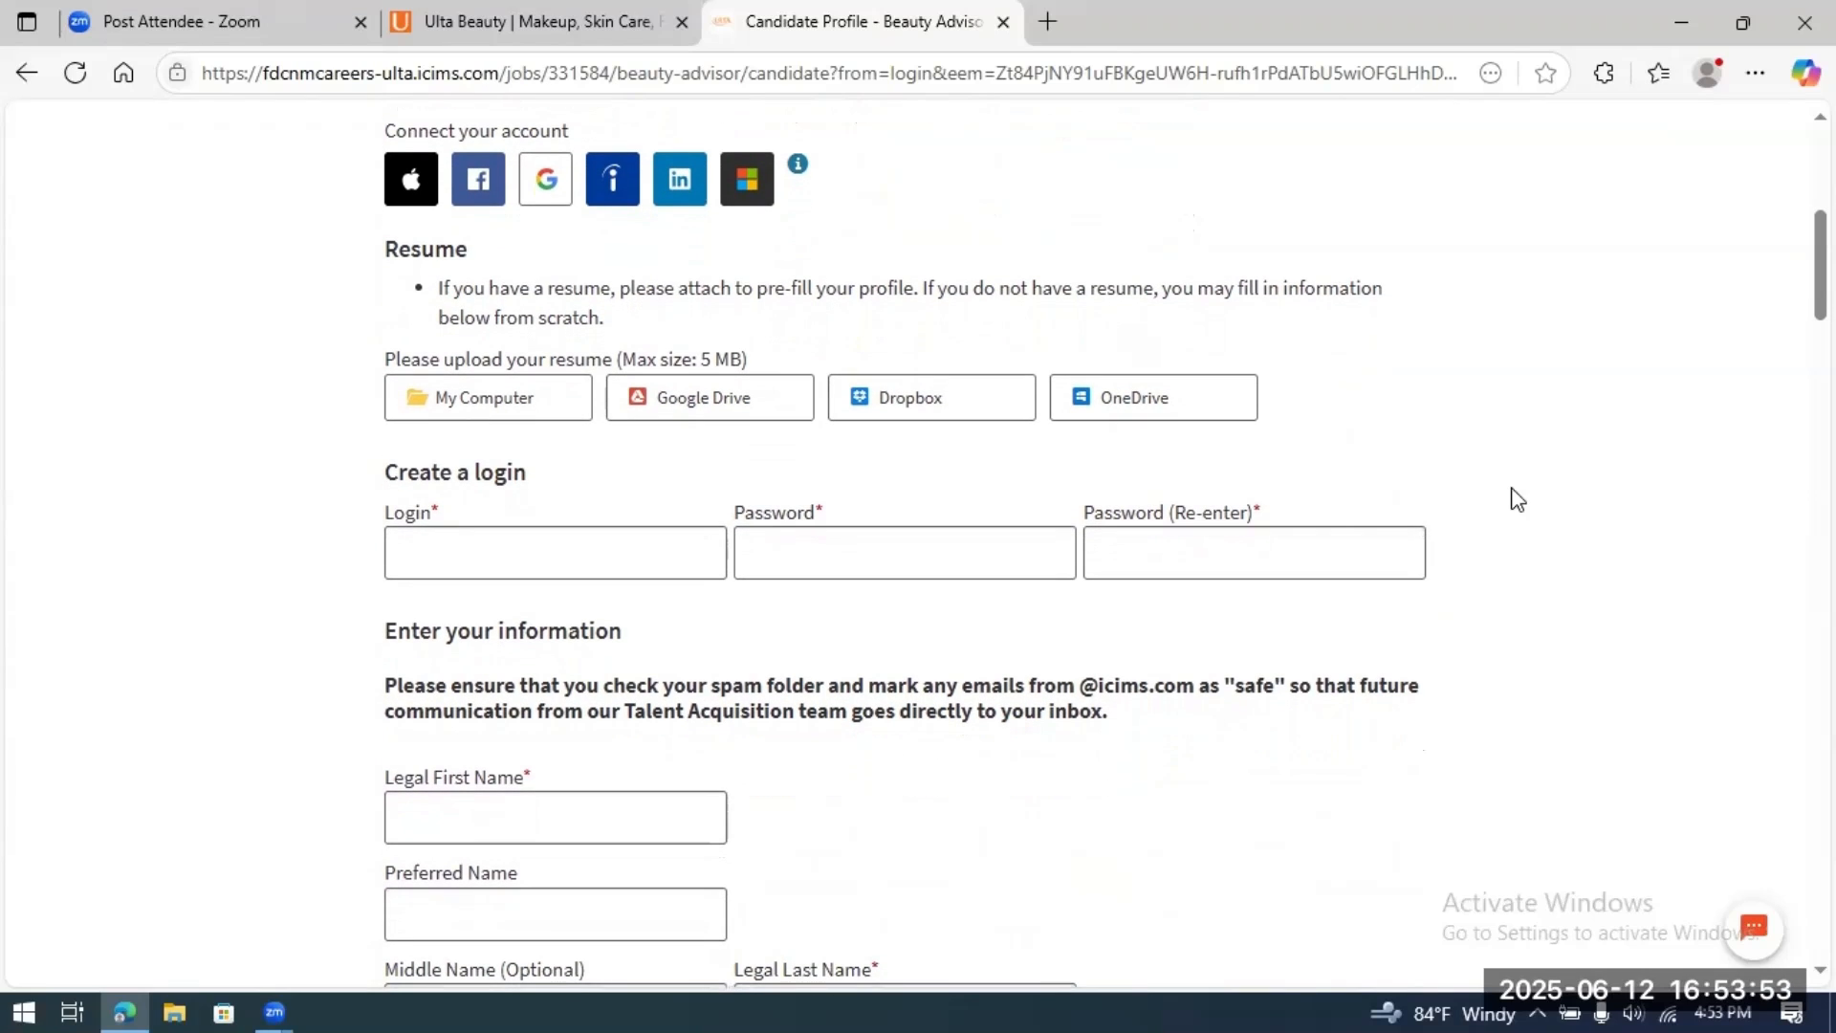
Step: Upload the resume Word document from the Desktop using the My Computer option
{"action": "left_click", "coordinate": [486, 402]}
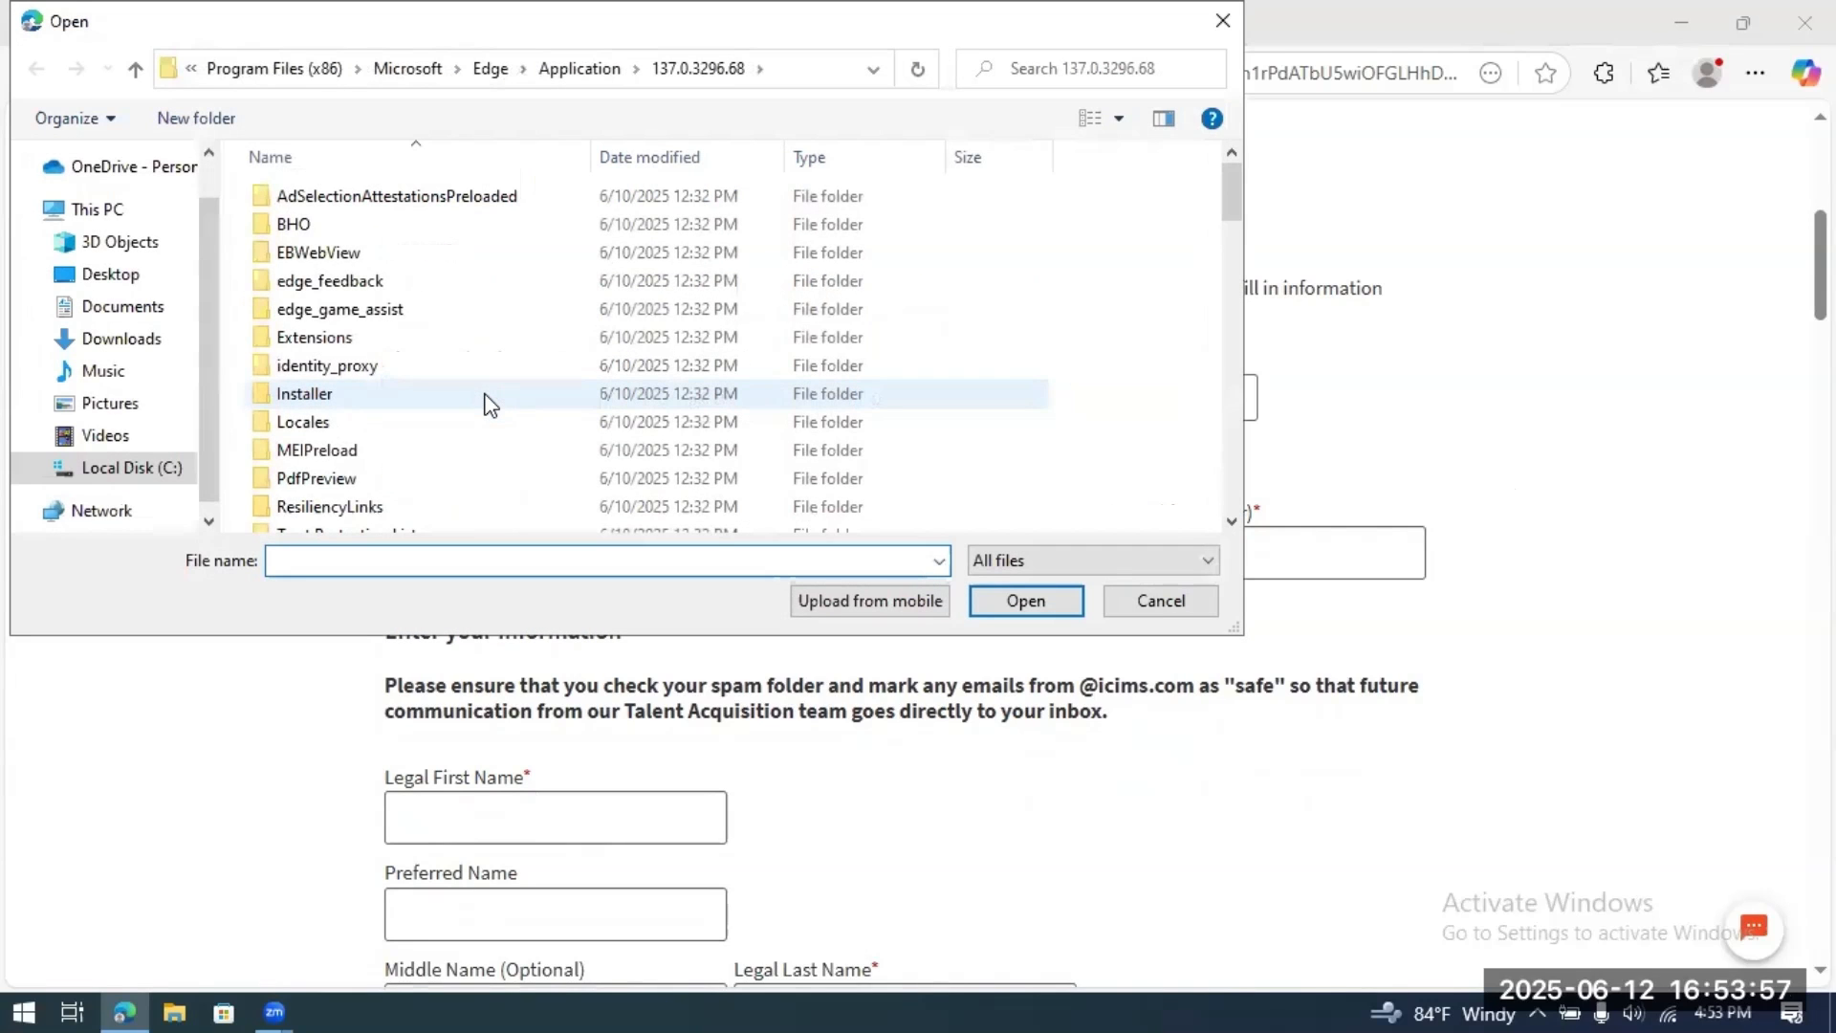
{"action": "left_click", "coordinate": [123, 278]}
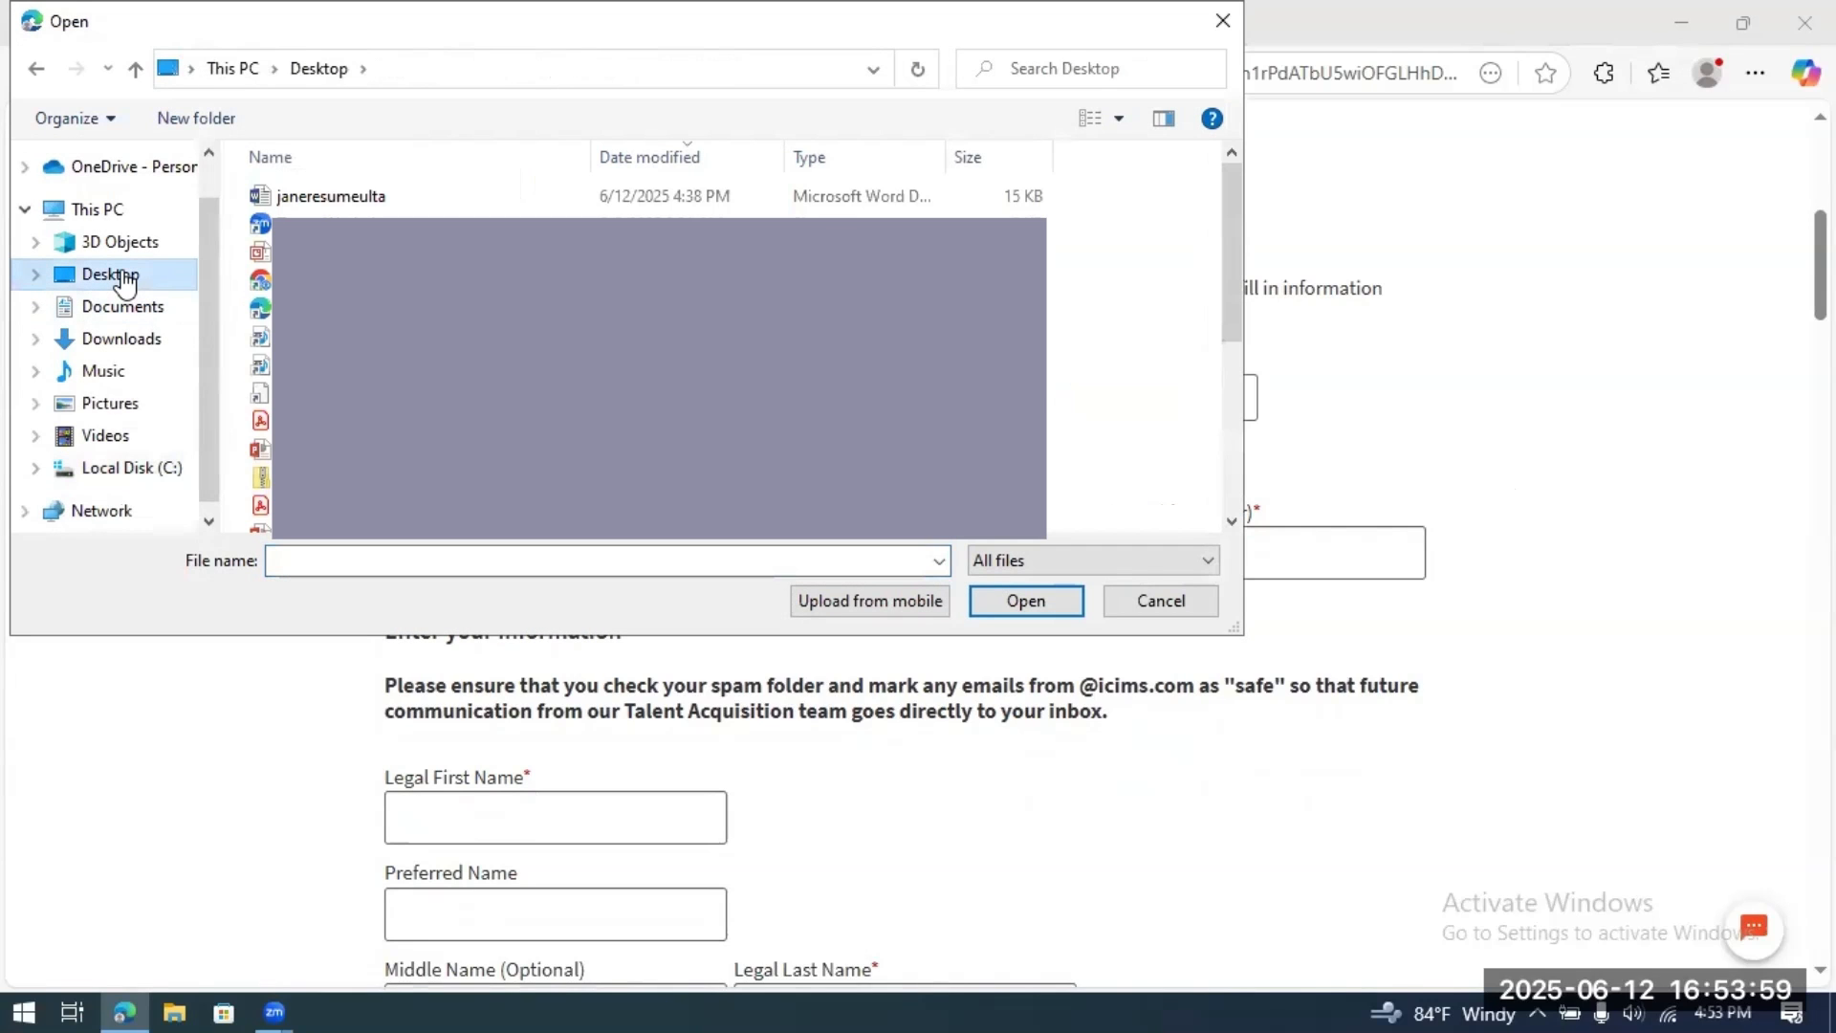
{"action": "left_click", "coordinate": [356, 198]}
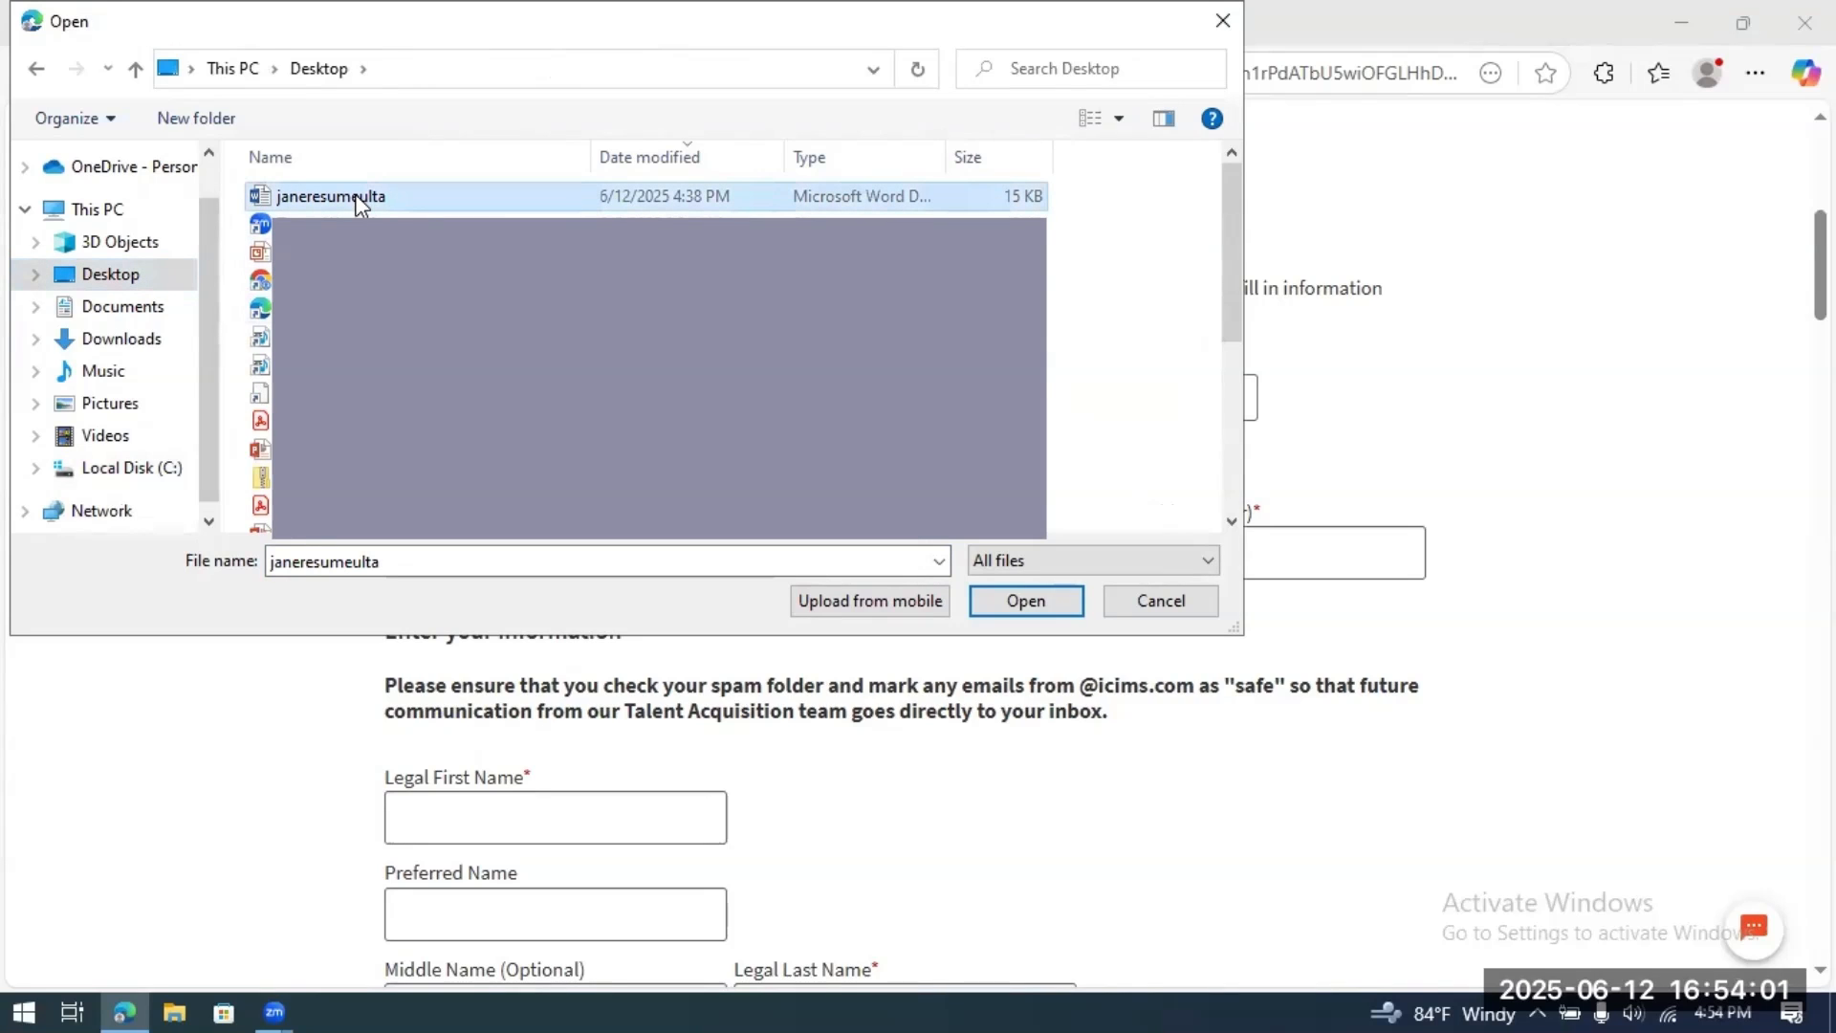
{"action": "left_click", "coordinate": [1024, 602]}
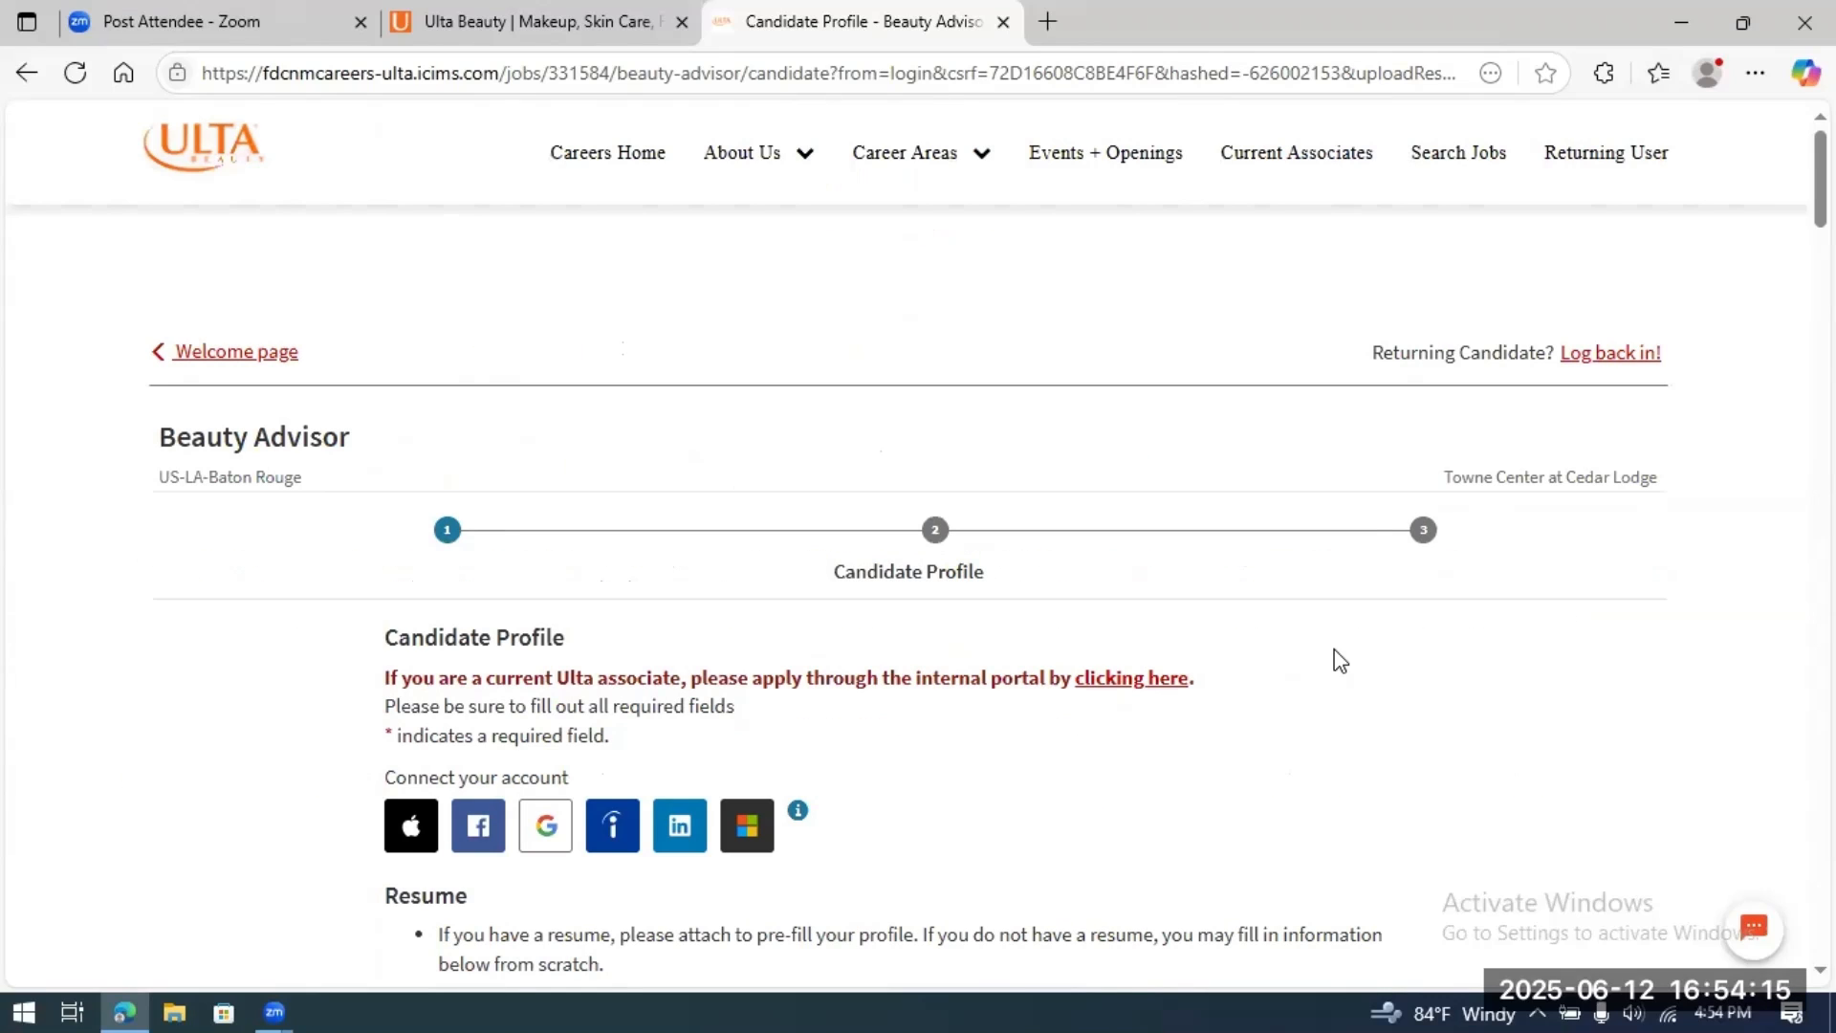
Step: Enter the new account password and re-enter it in Password (Re-enter) to confirm
{"action": "scroll", "coordinate": [1340, 660], "scroll_direction": "down", "scroll_amount": 2}
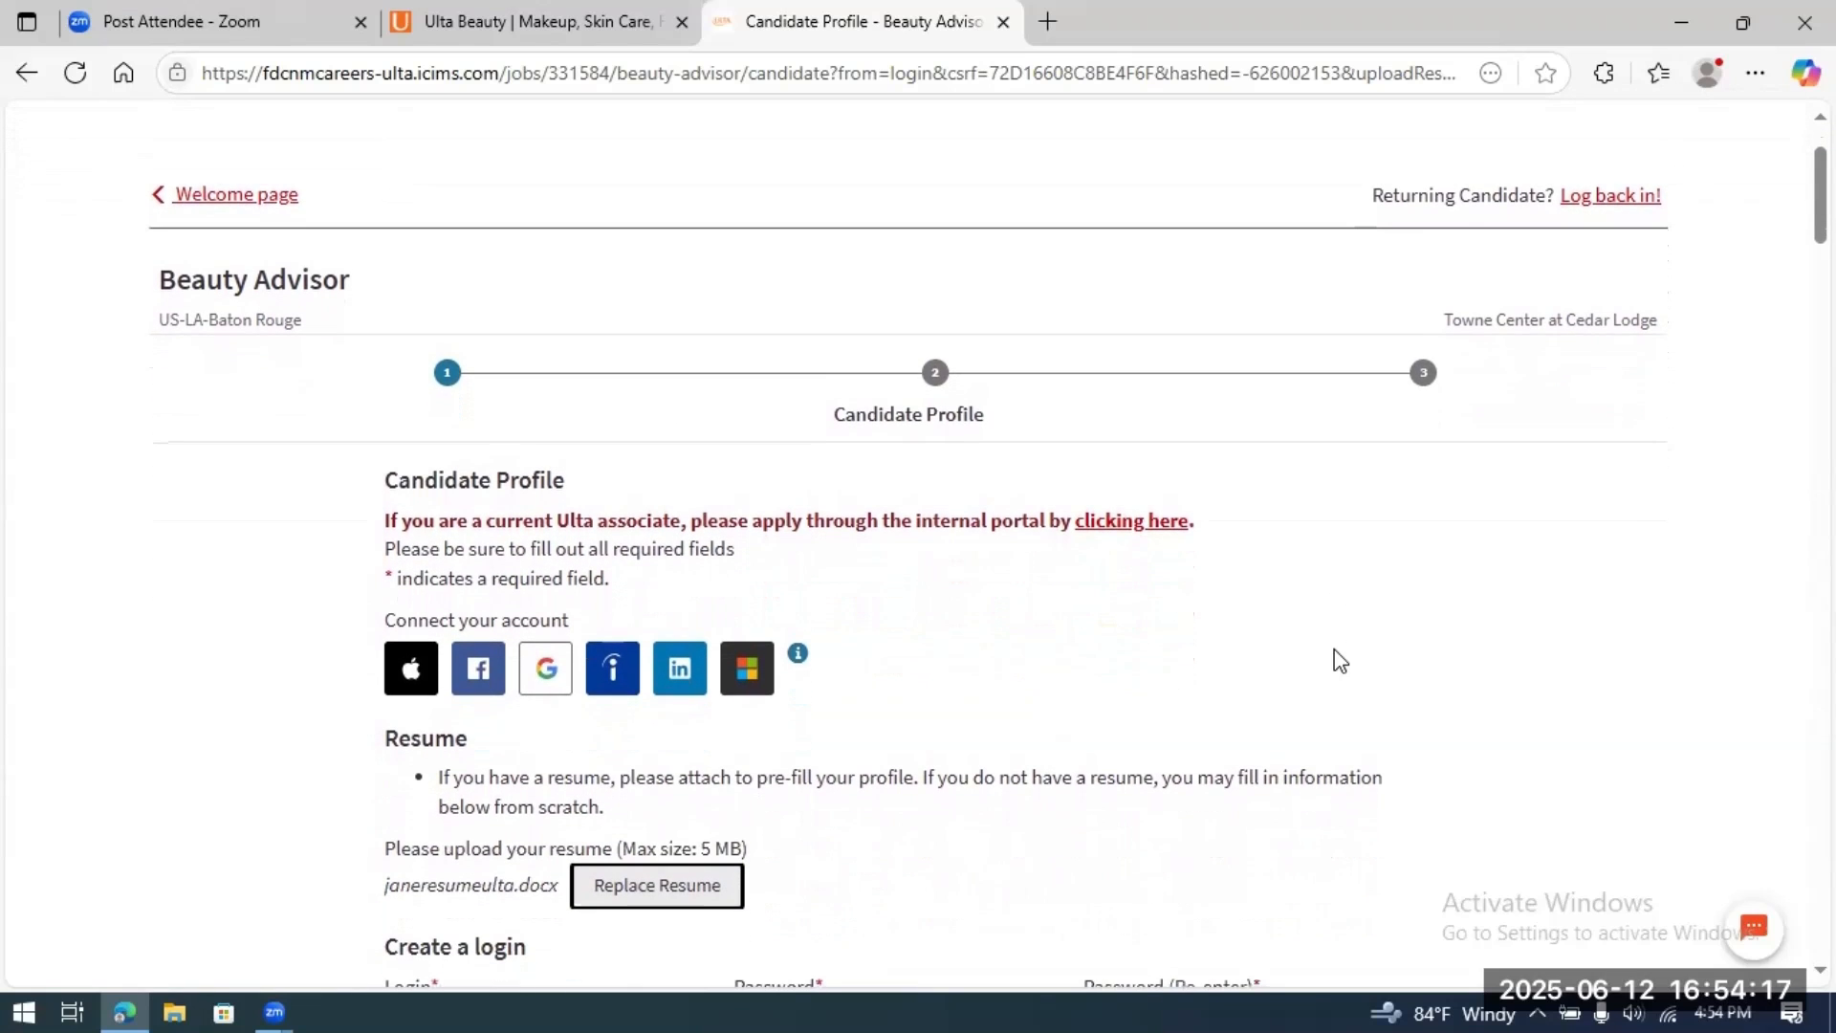
{"action": "scroll", "coordinate": [1341, 660], "scroll_direction": "down", "scroll_amount": 3}
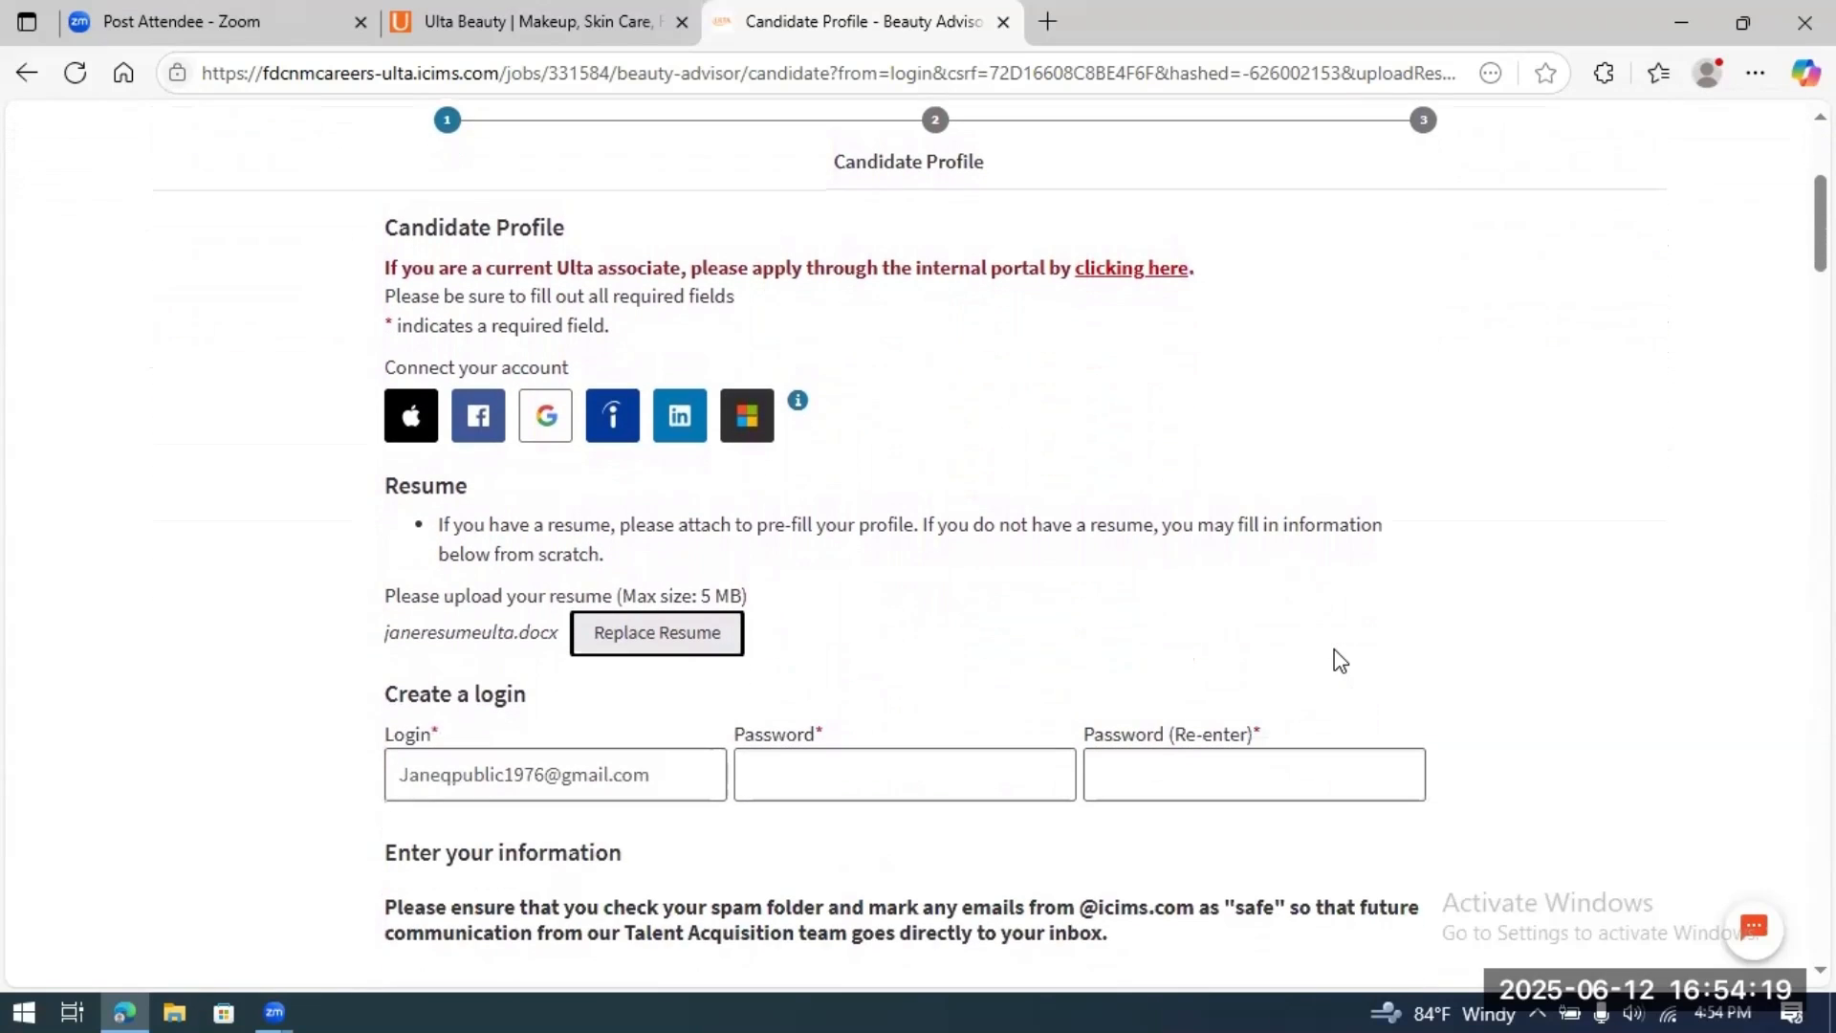
{"action": "scroll", "coordinate": [1340, 660], "scroll_direction": "down", "scroll_amount": 4}
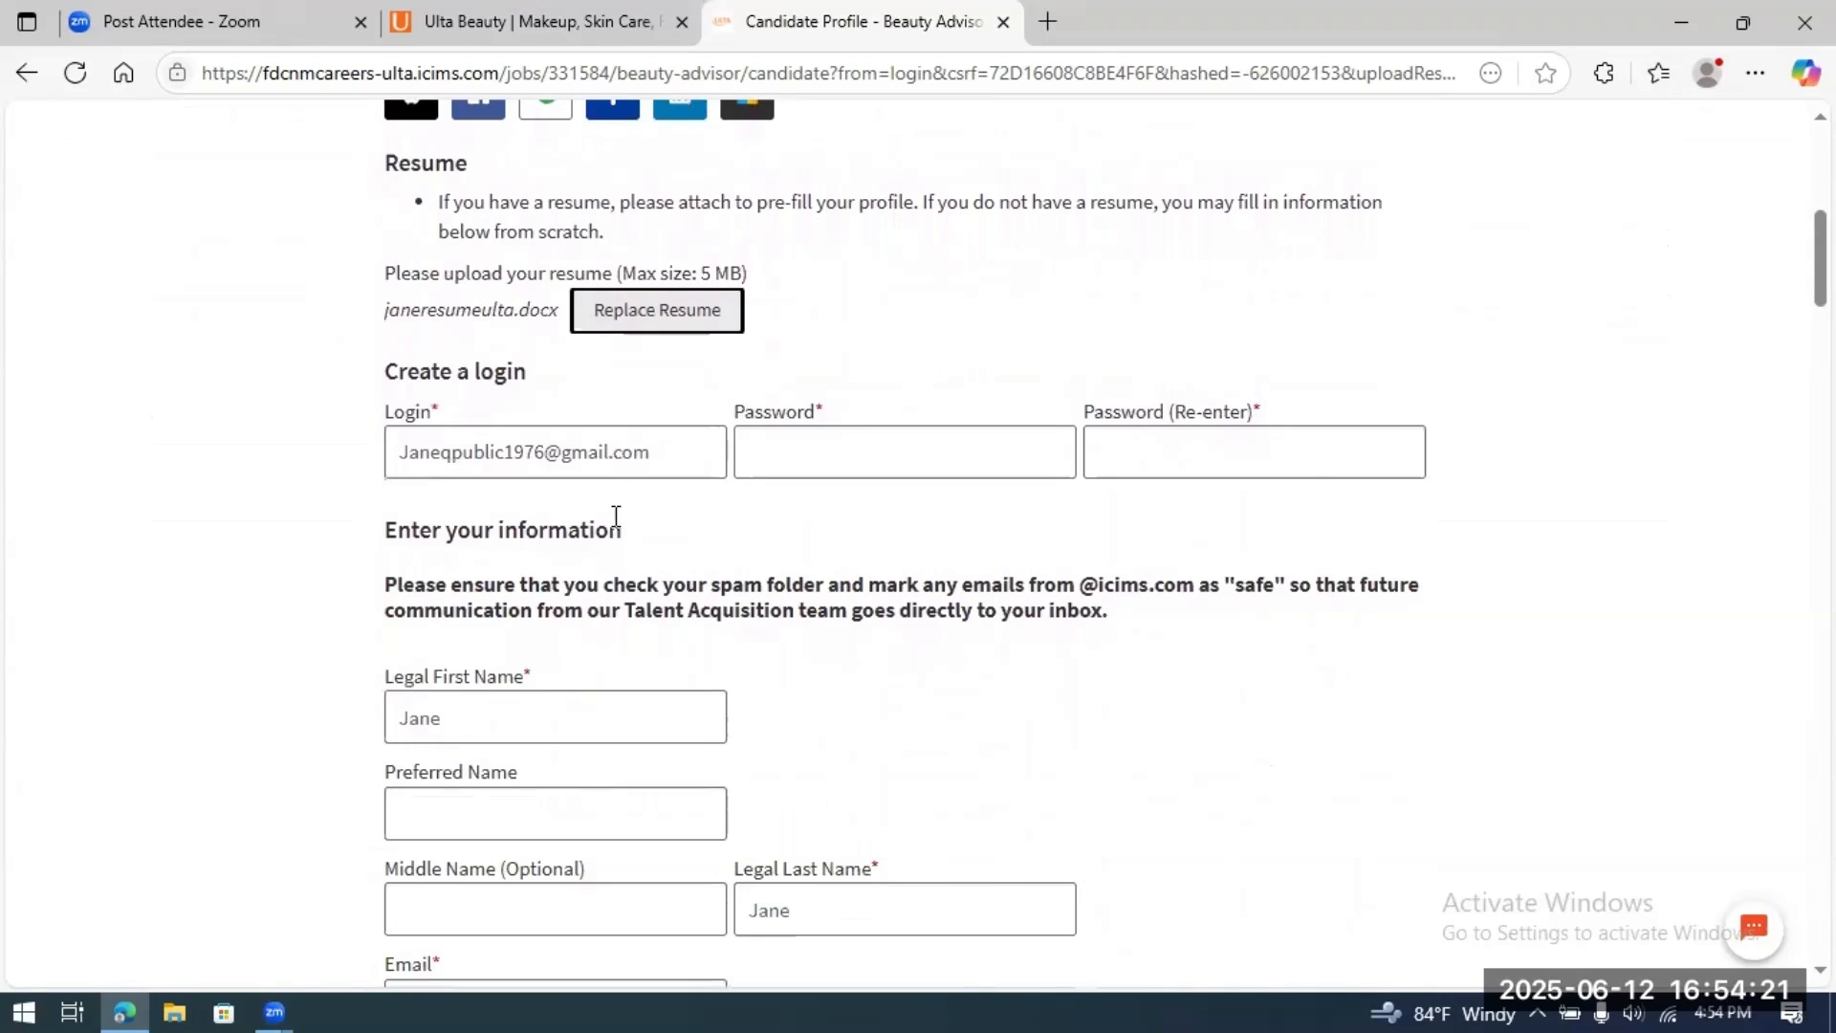
{"action": "left_click", "coordinate": [846, 457]}
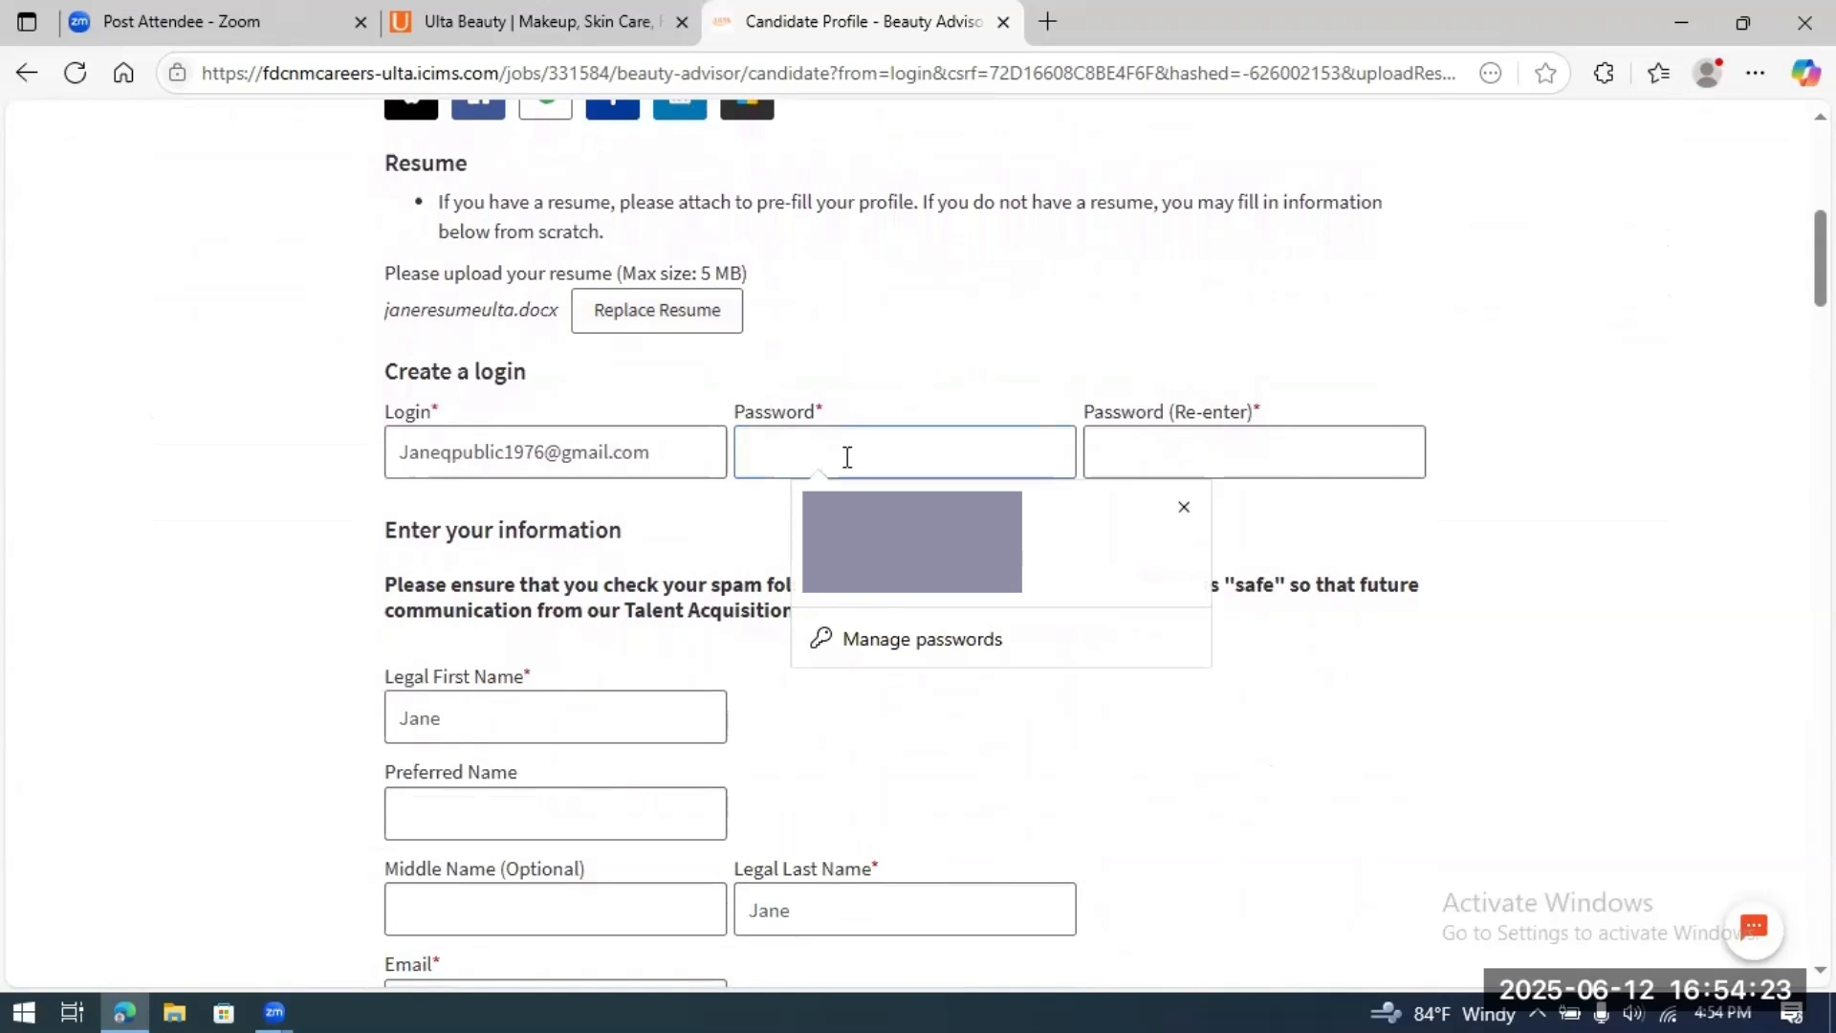
{"action": "left_click", "coordinate": [1184, 509]}
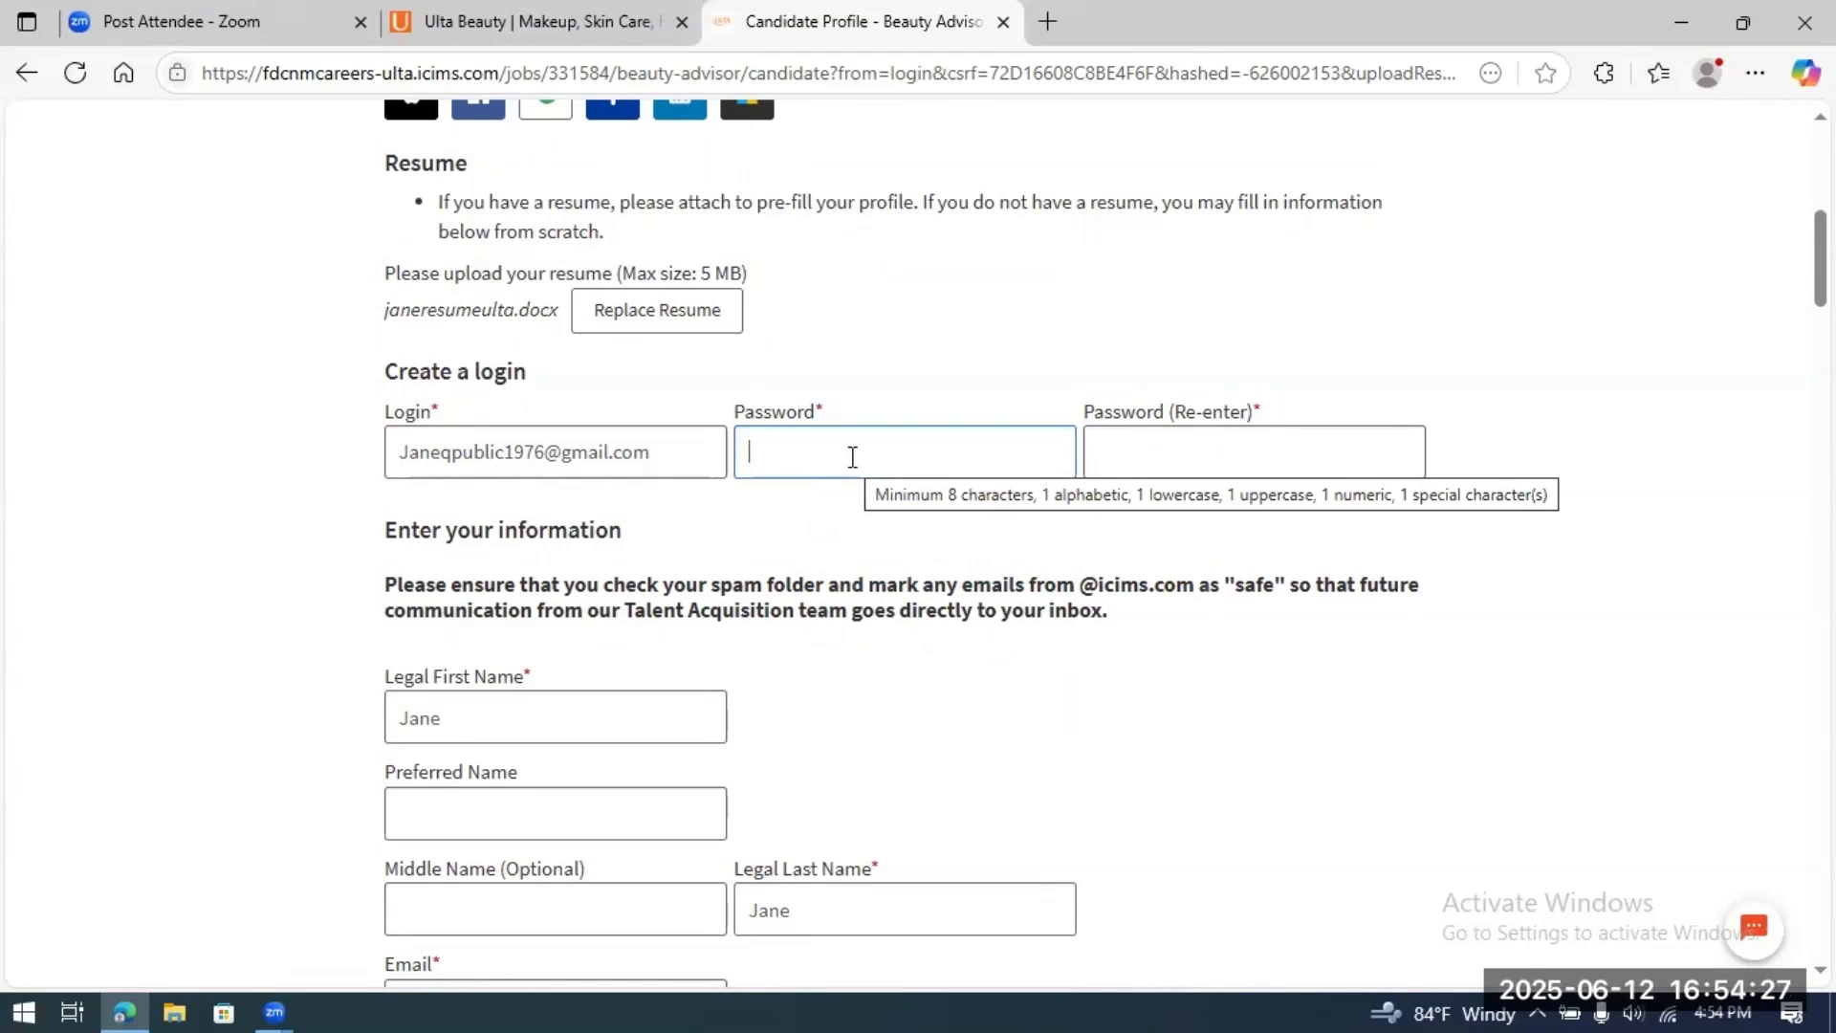
{"action": "type", "text": "•••"}
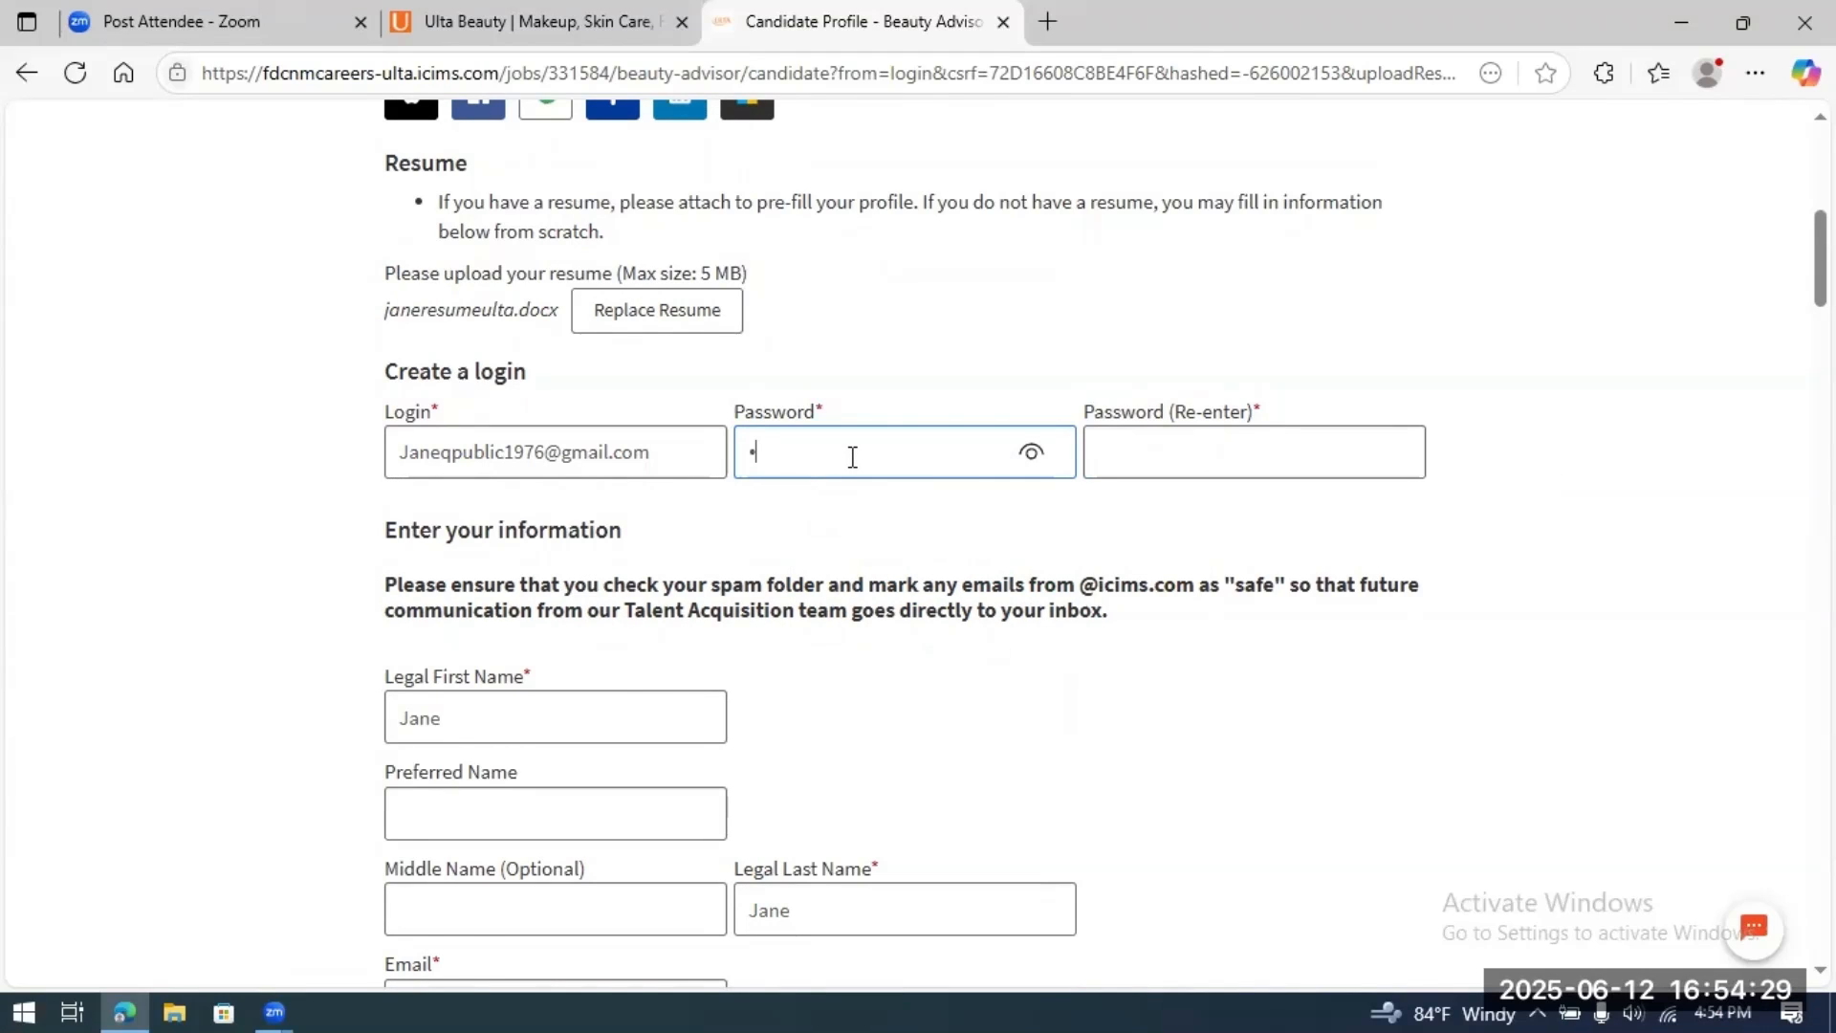
{"action": "type", "text": "•••"}
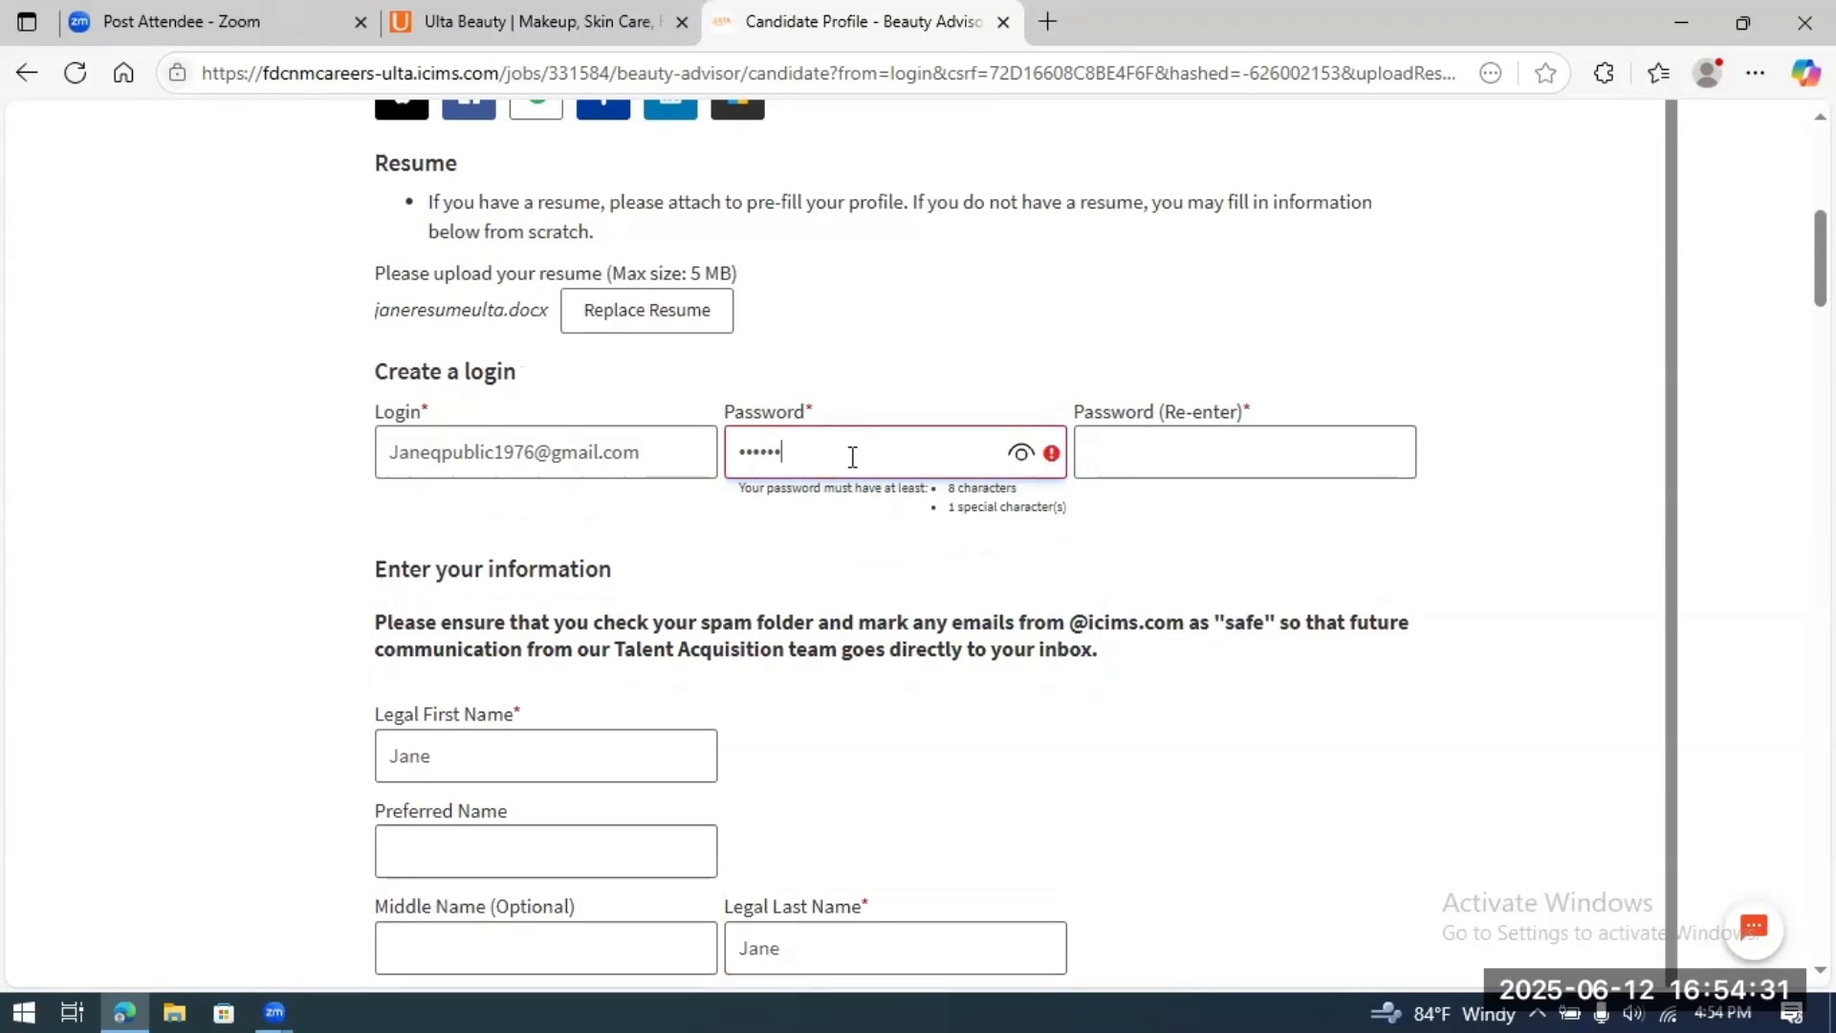
{"action": "type", "text": "!"}
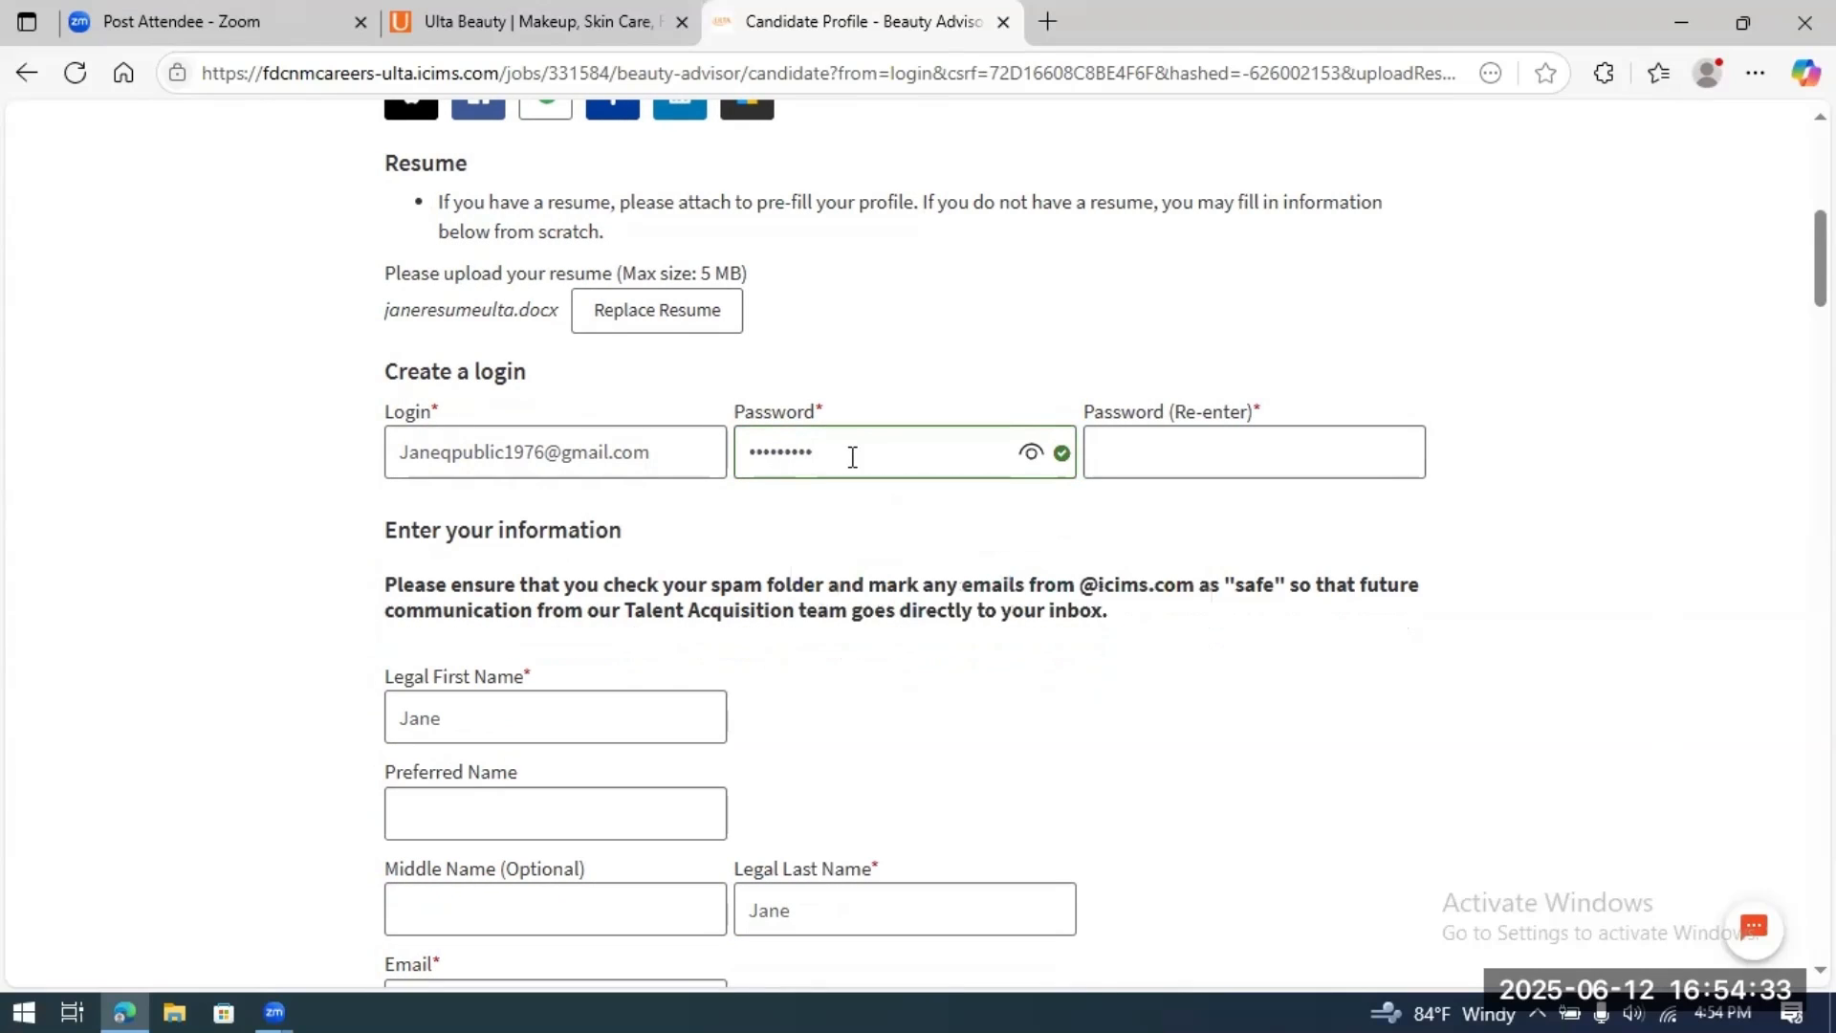
{"action": "left_click", "coordinate": [1178, 455]}
{"action": "type", "text": "•••••"}
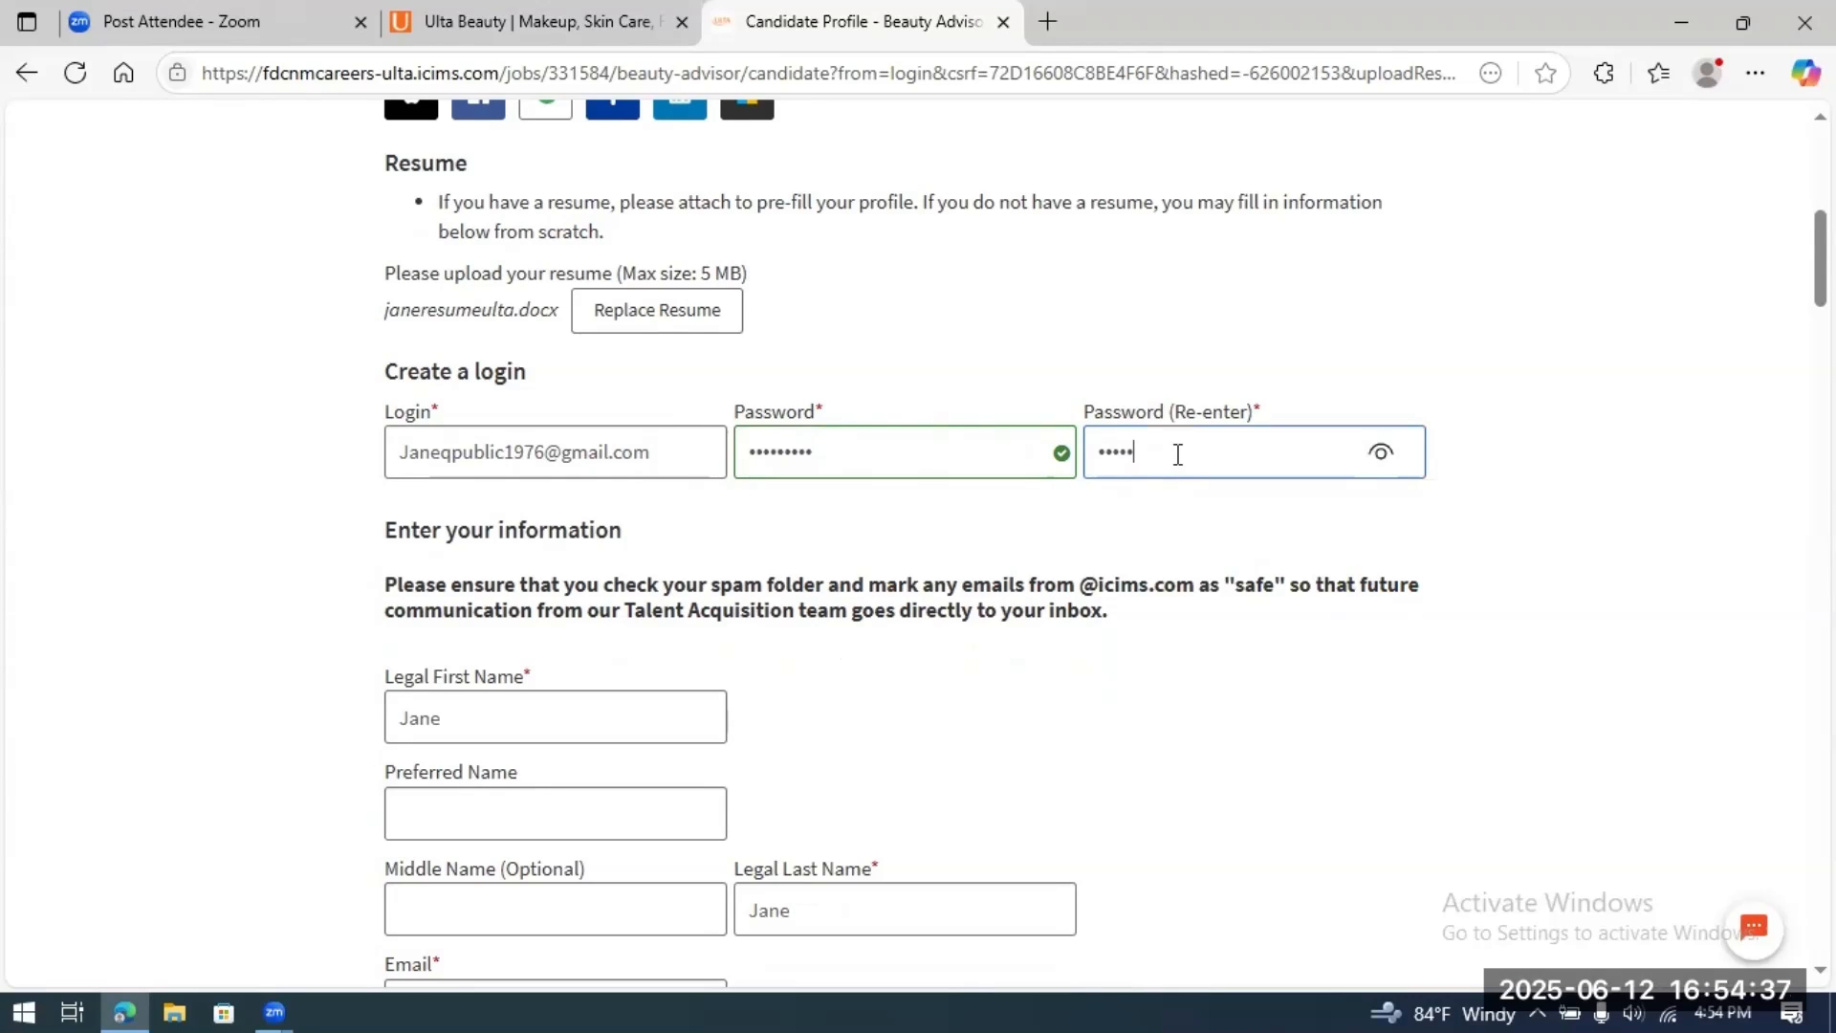
{"action": "type", "text": "•"}
{"action": "scroll", "coordinate": [1218, 657], "scroll_direction": "down", "scroll_amount": 3}
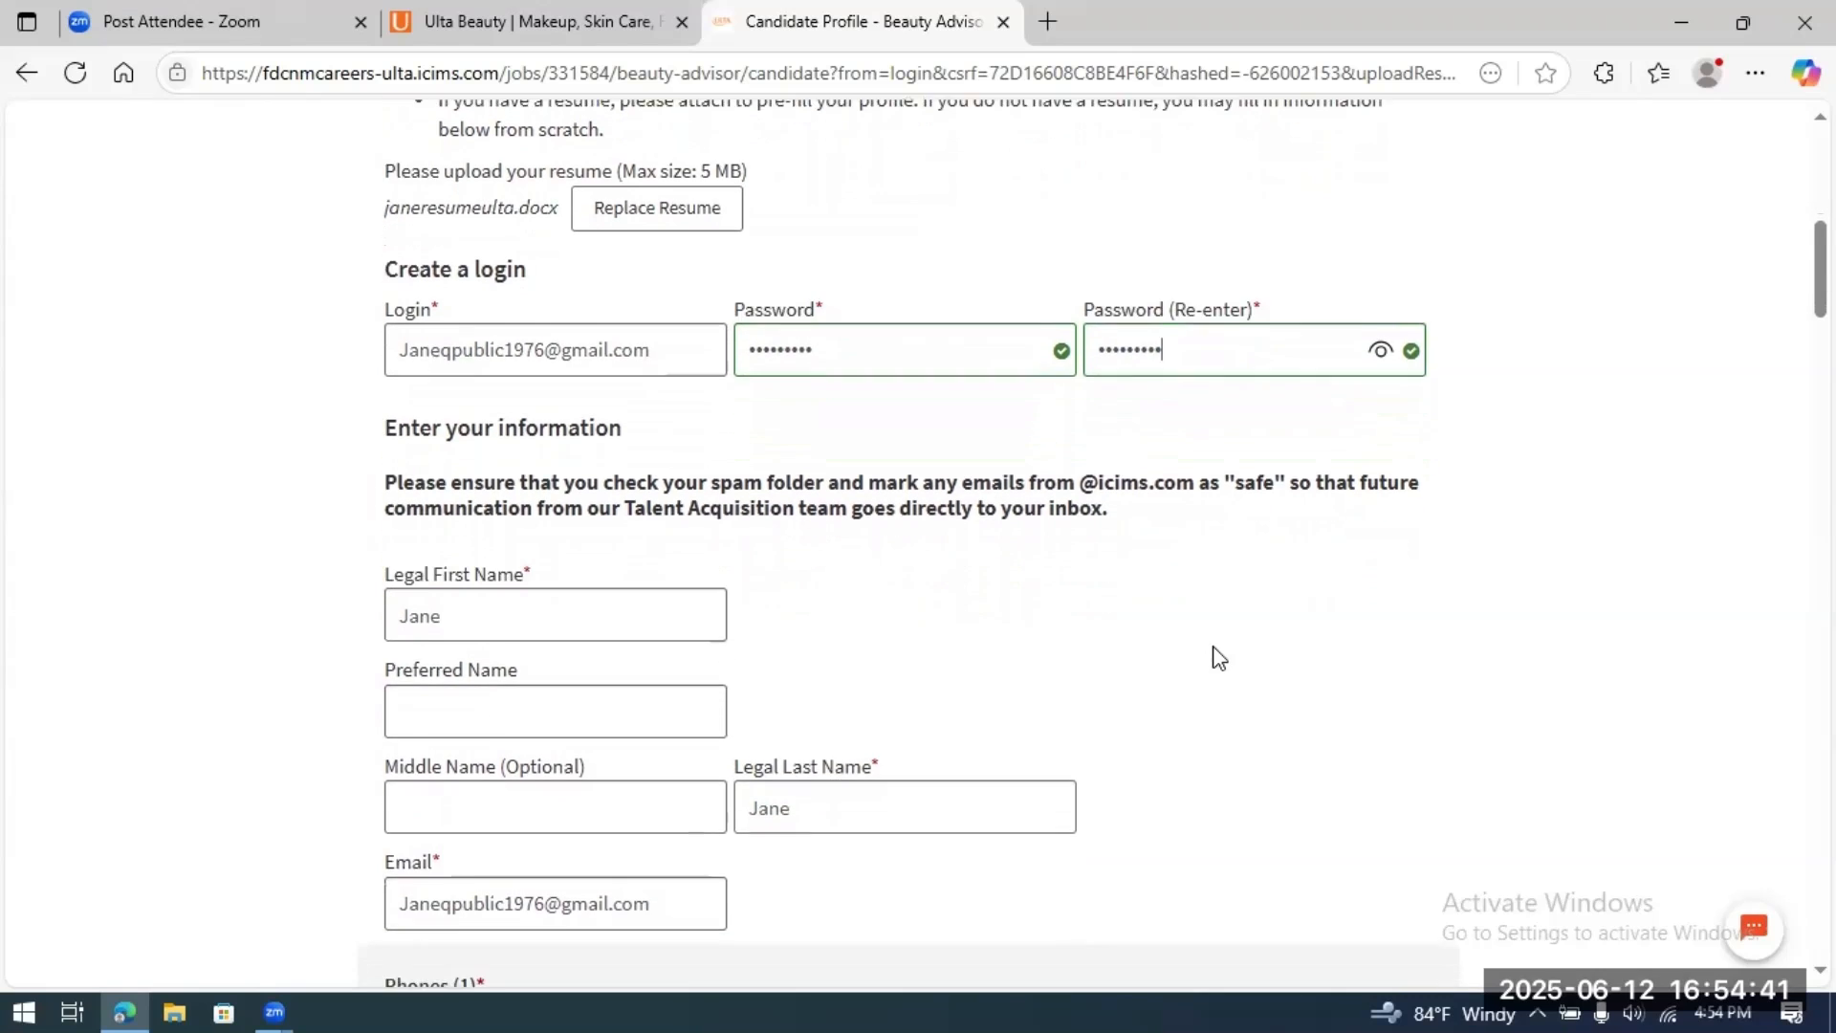
{"action": "scroll", "coordinate": [1217, 658], "scroll_direction": "down", "scroll_amount": 1}
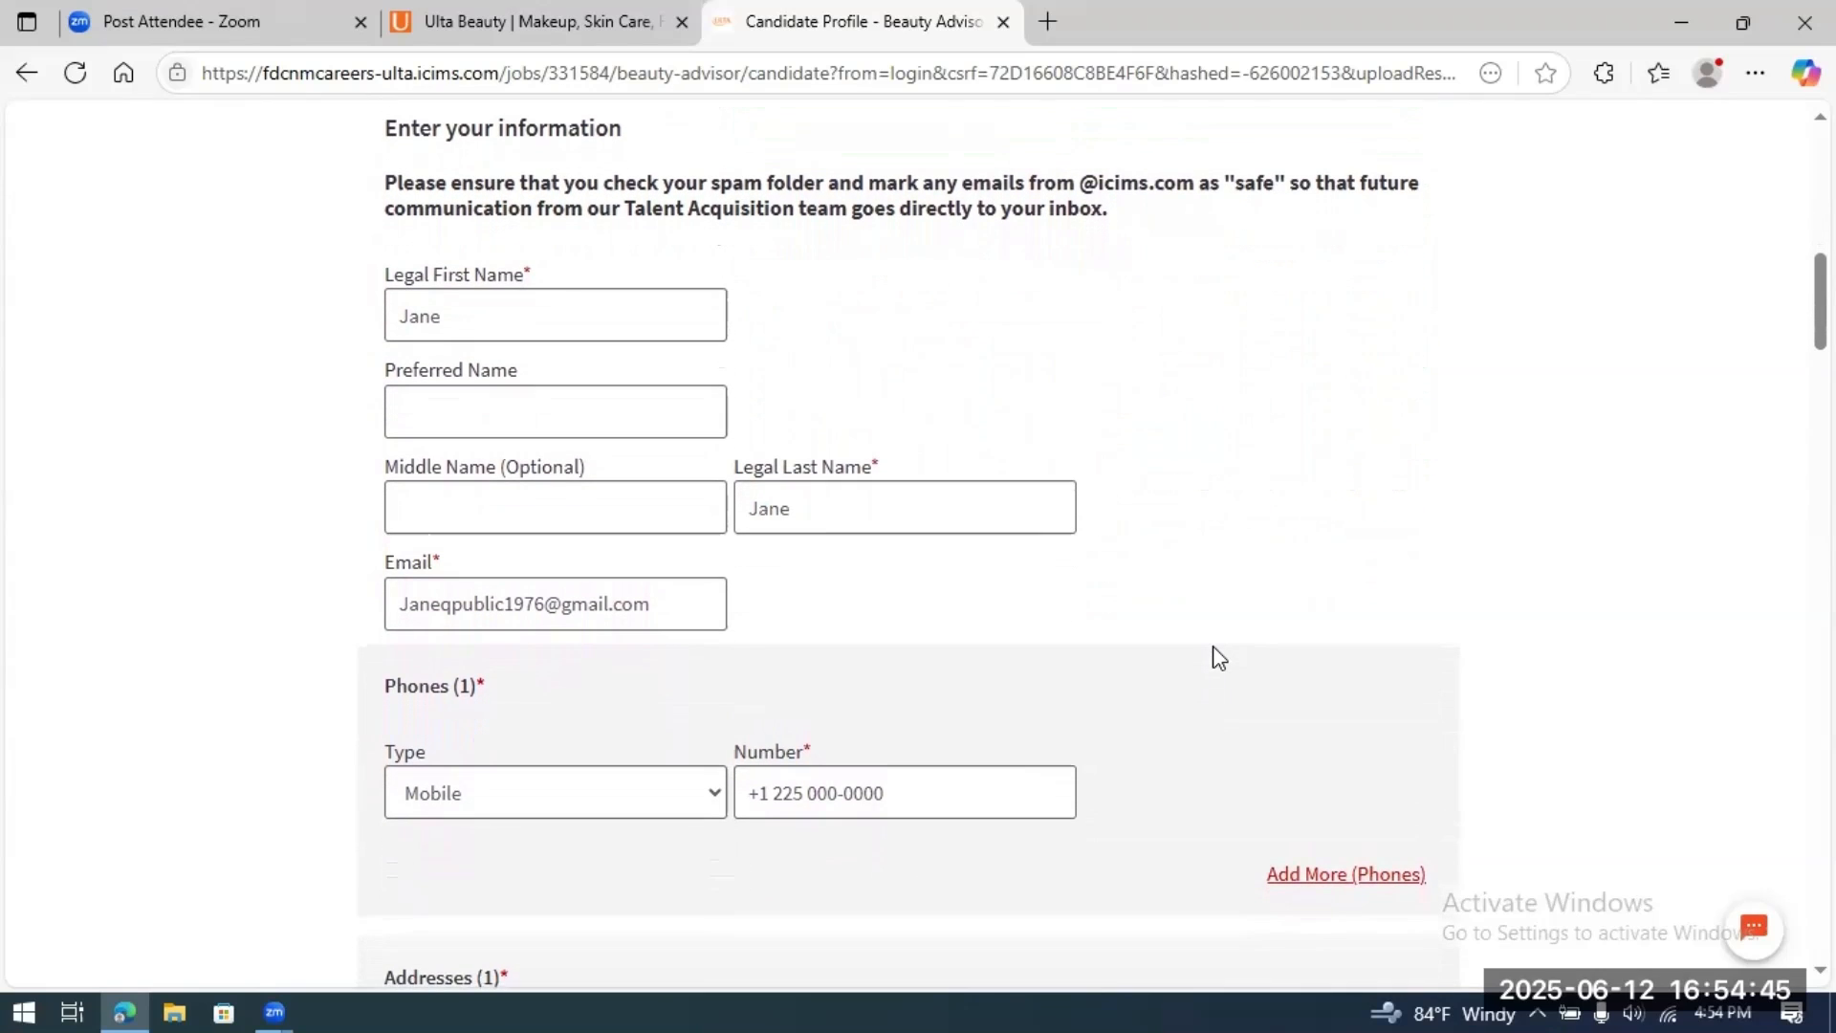
{"action": "scroll", "coordinate": [1213, 648], "scroll_direction": "down", "scroll_amount": 1}
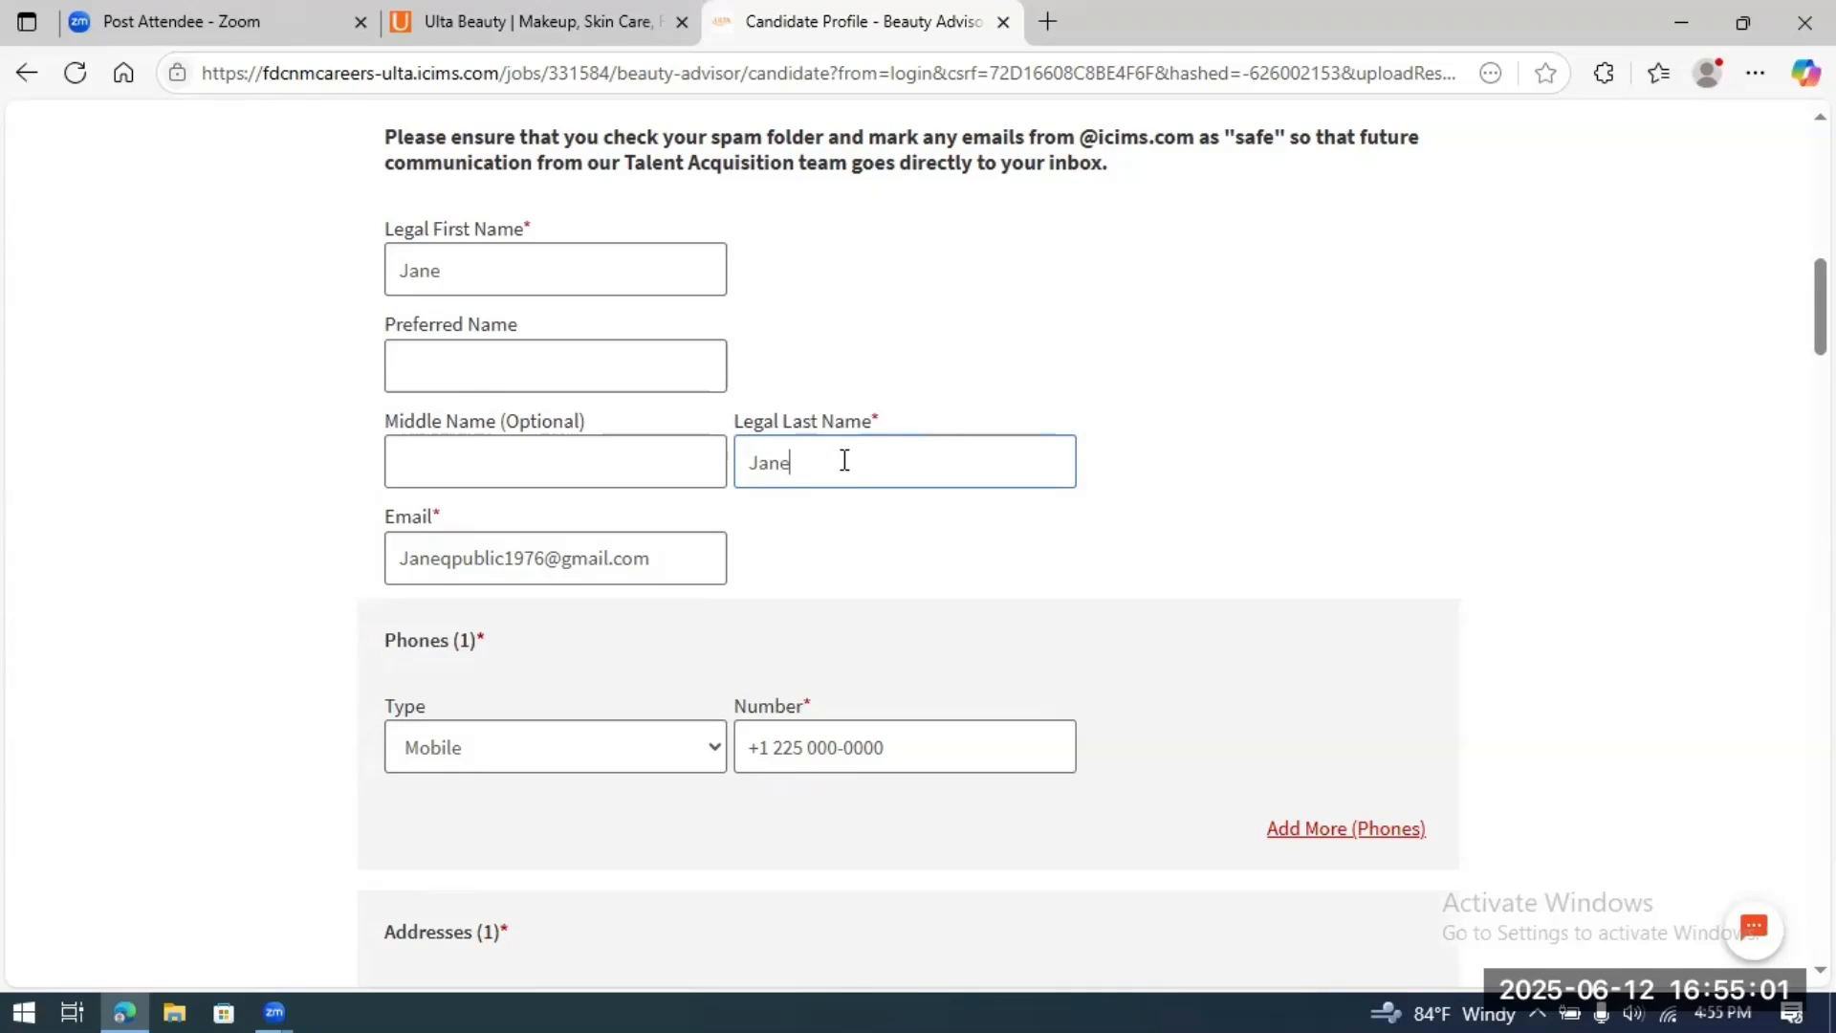
Step: Retype the applicant's legal last name and replace the placeholder phone with their mobile number
{"action": "key", "text": "BackSpace"}
{"action": "key", "text": "BackSpace"}
{"action": "type", "text": "Public"}
{"action": "scroll", "coordinate": [1137, 507], "scroll_direction": "down", "scroll_amount": 2}
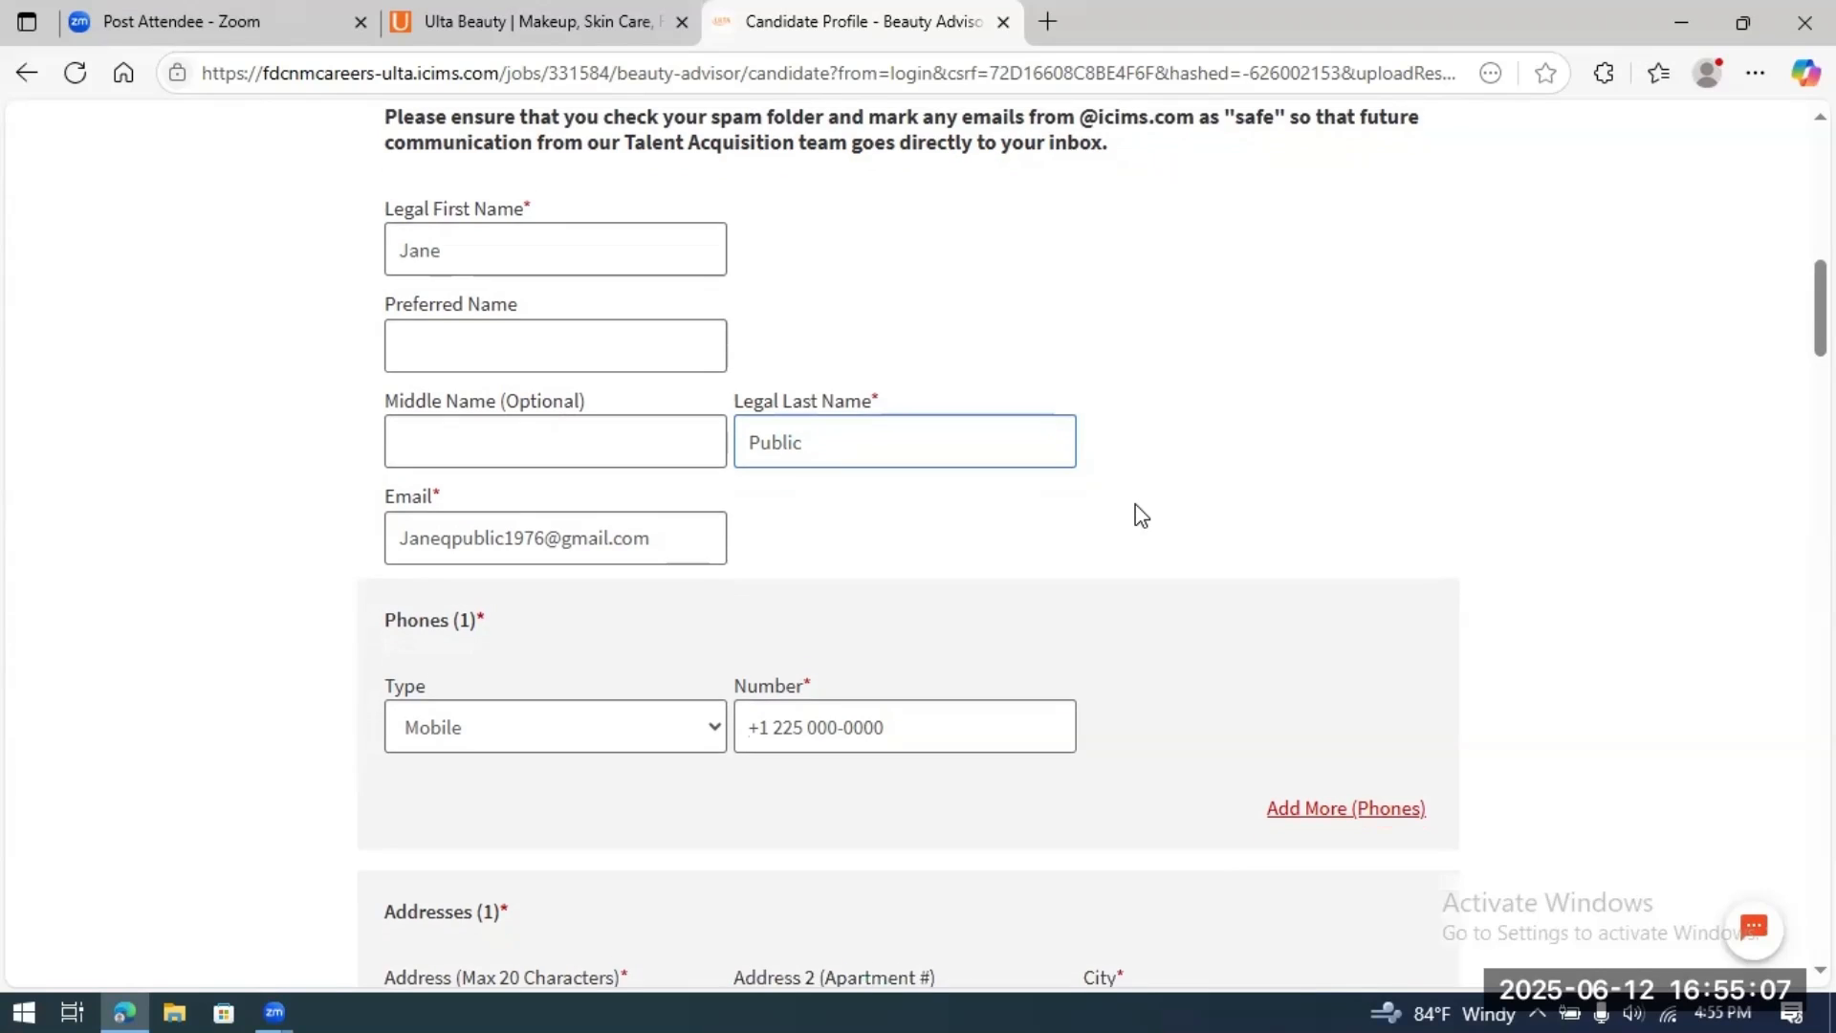
{"action": "scroll", "coordinate": [1136, 507], "scroll_direction": "down", "scroll_amount": 1}
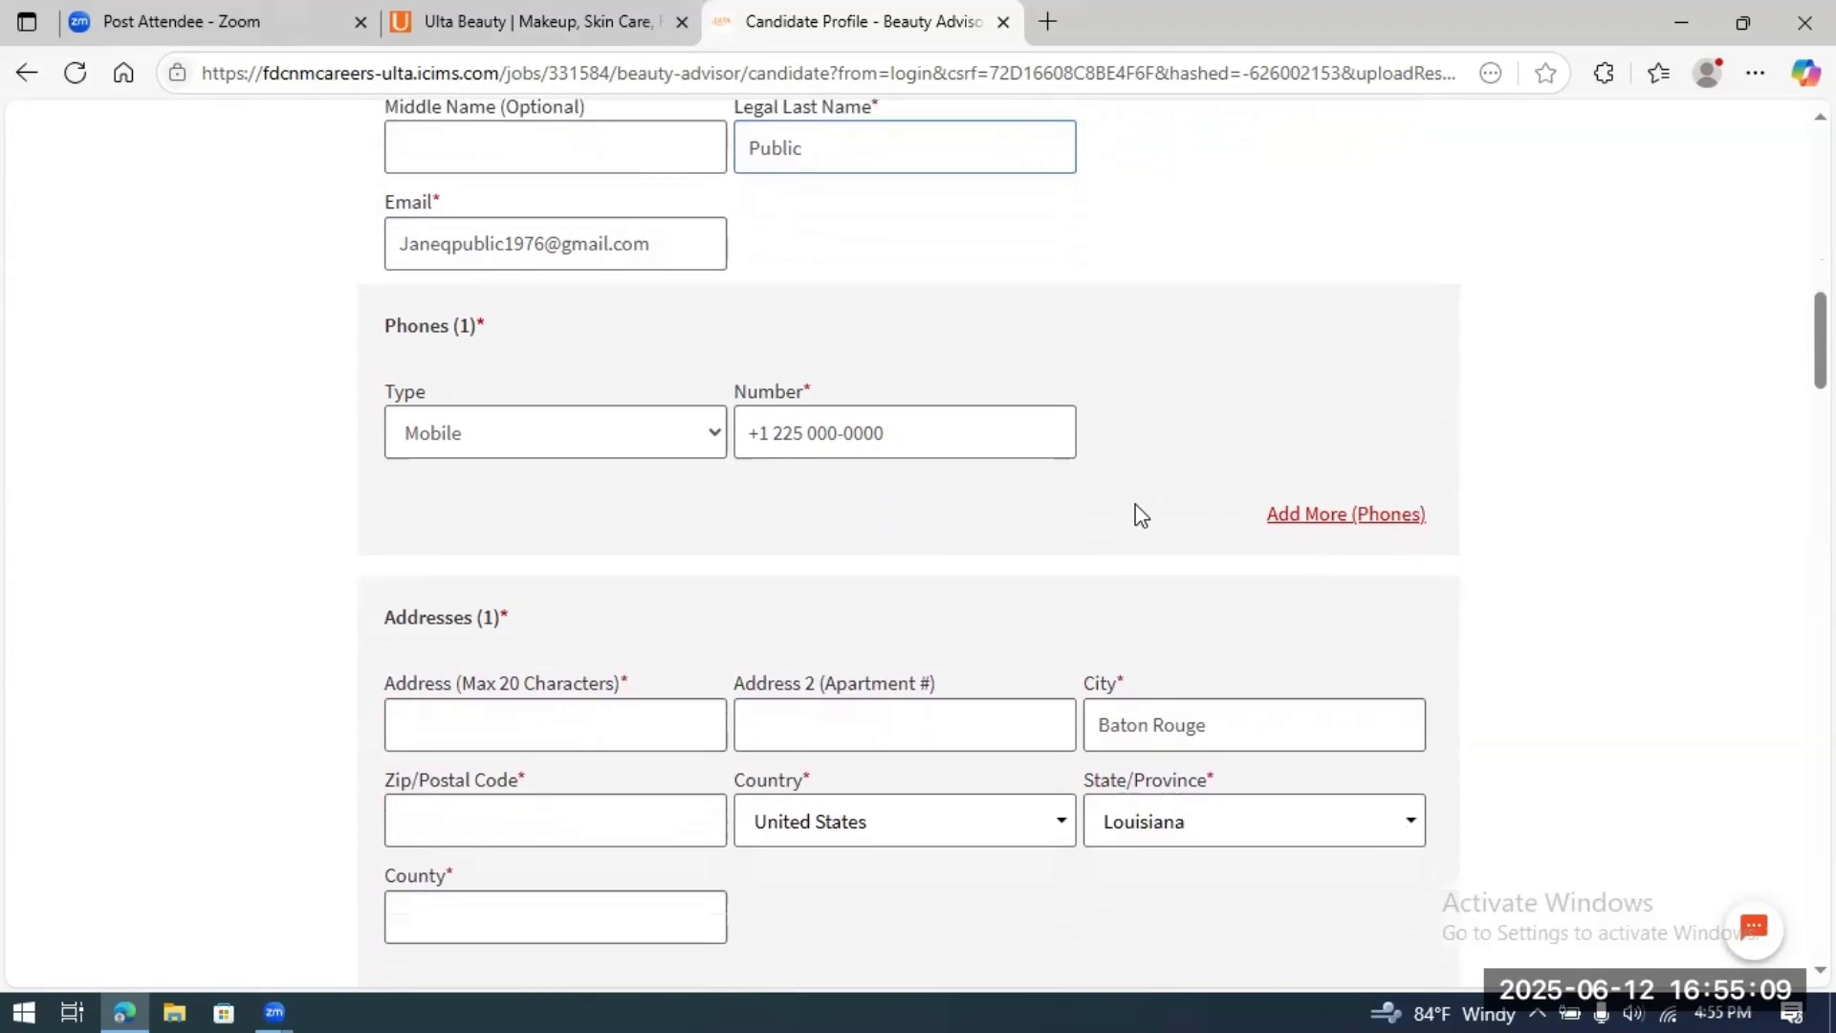
{"action": "left_click", "coordinate": [944, 414]}
{"action": "key", "text": "BackSpace"}
{"action": "key", "text": "BackSpace"}
{"action": "key", "text": "BackSpace"}
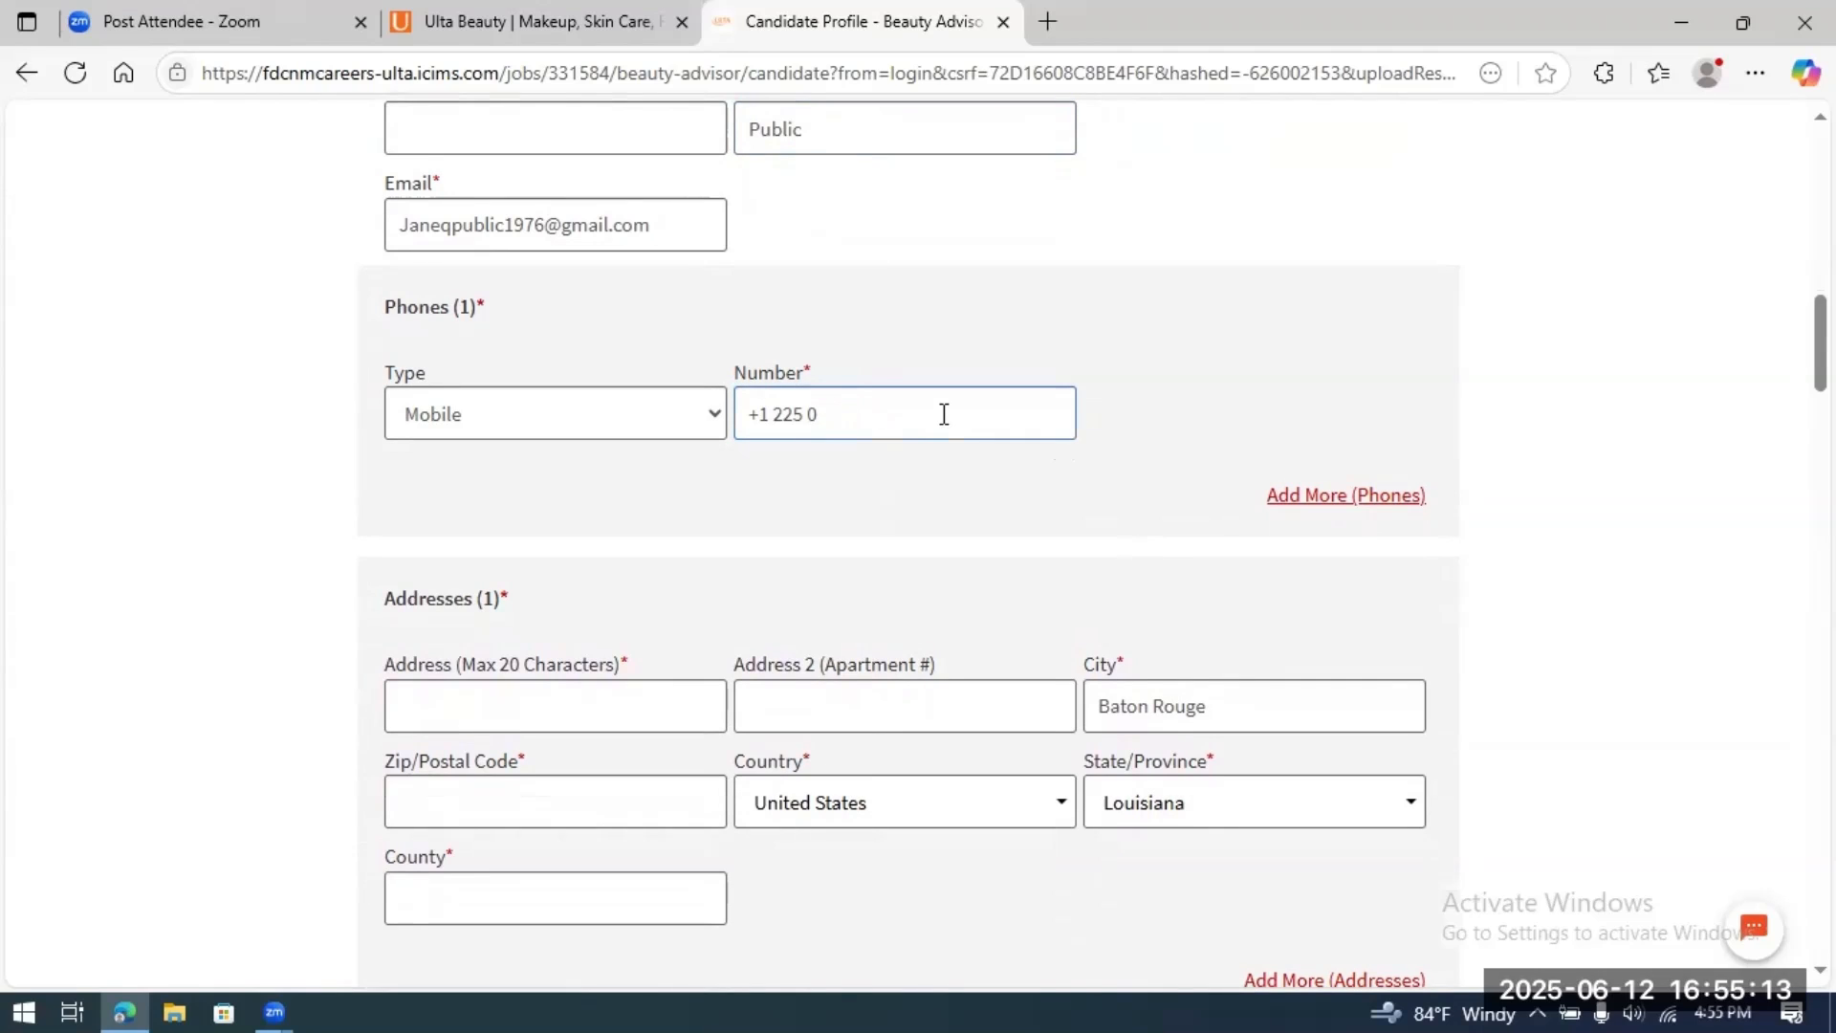
Step: Fill in the applicant's street address, ZIP code and county, correcting the county typos
{"action": "scroll", "coordinate": [1164, 431], "scroll_direction": "down", "scroll_amount": 2}
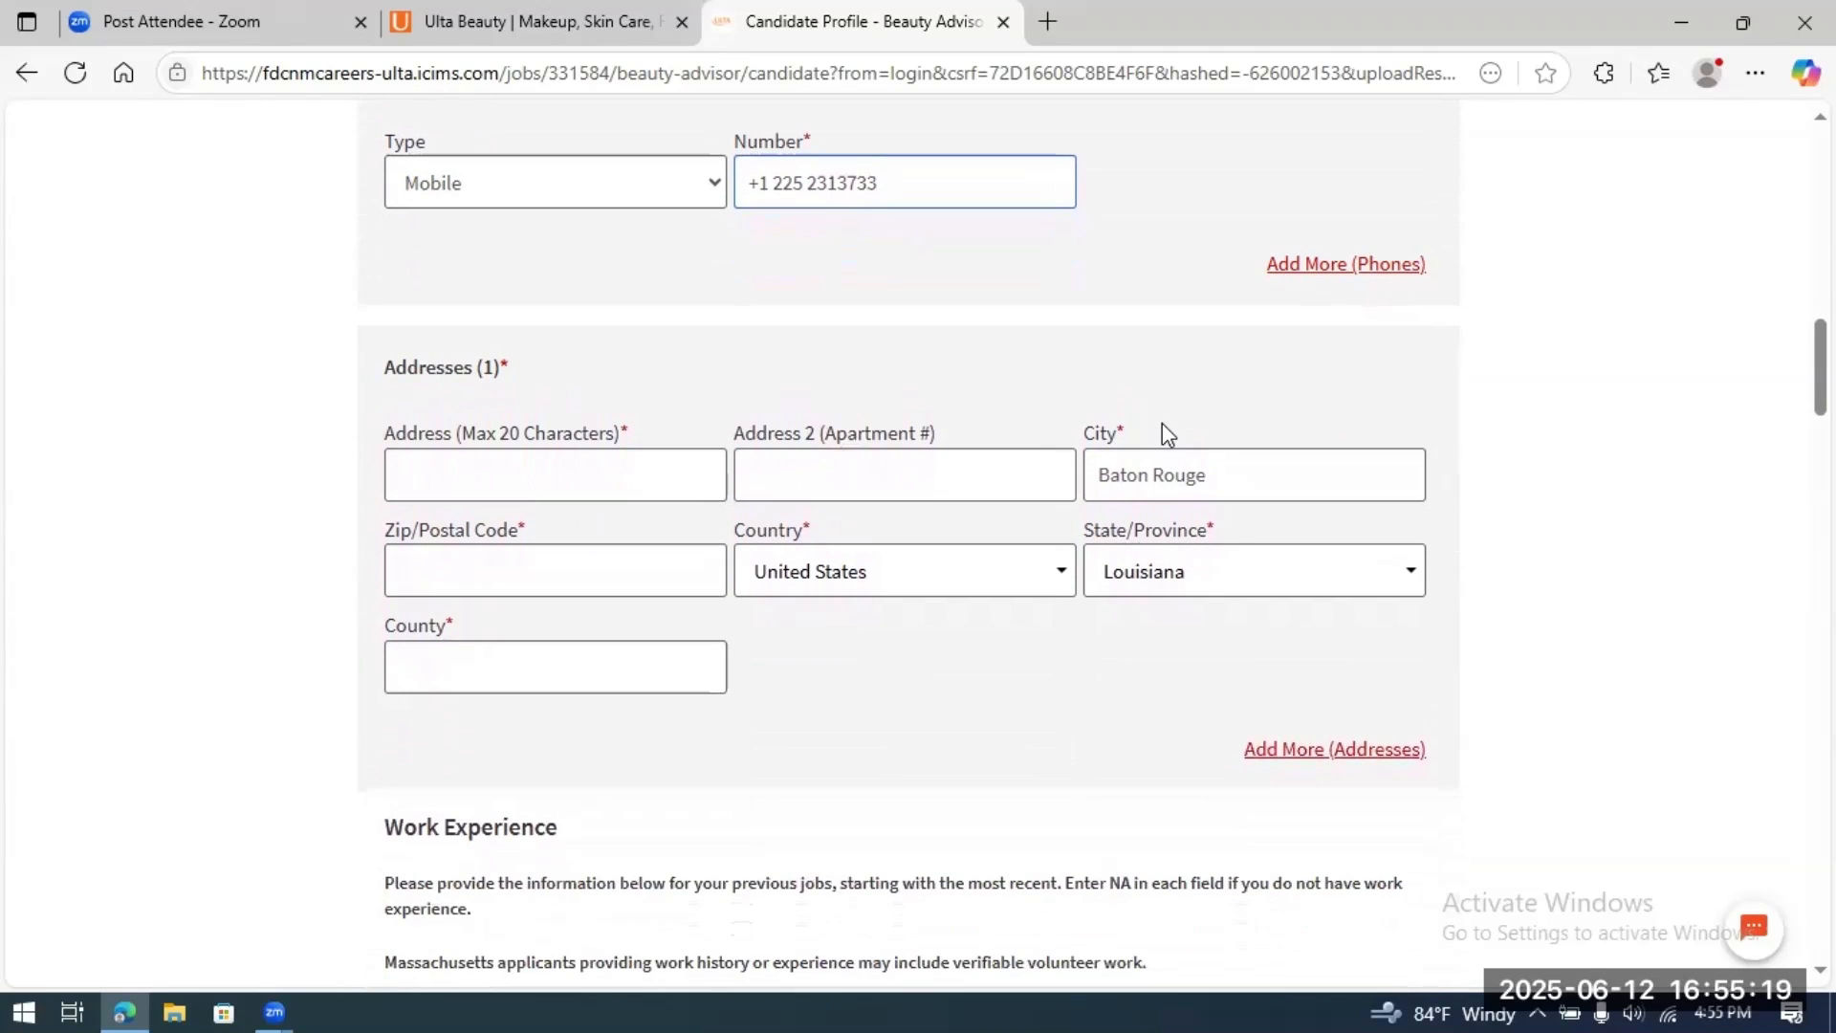
{"action": "scroll", "coordinate": [1162, 432], "scroll_direction": "down", "scroll_amount": 1}
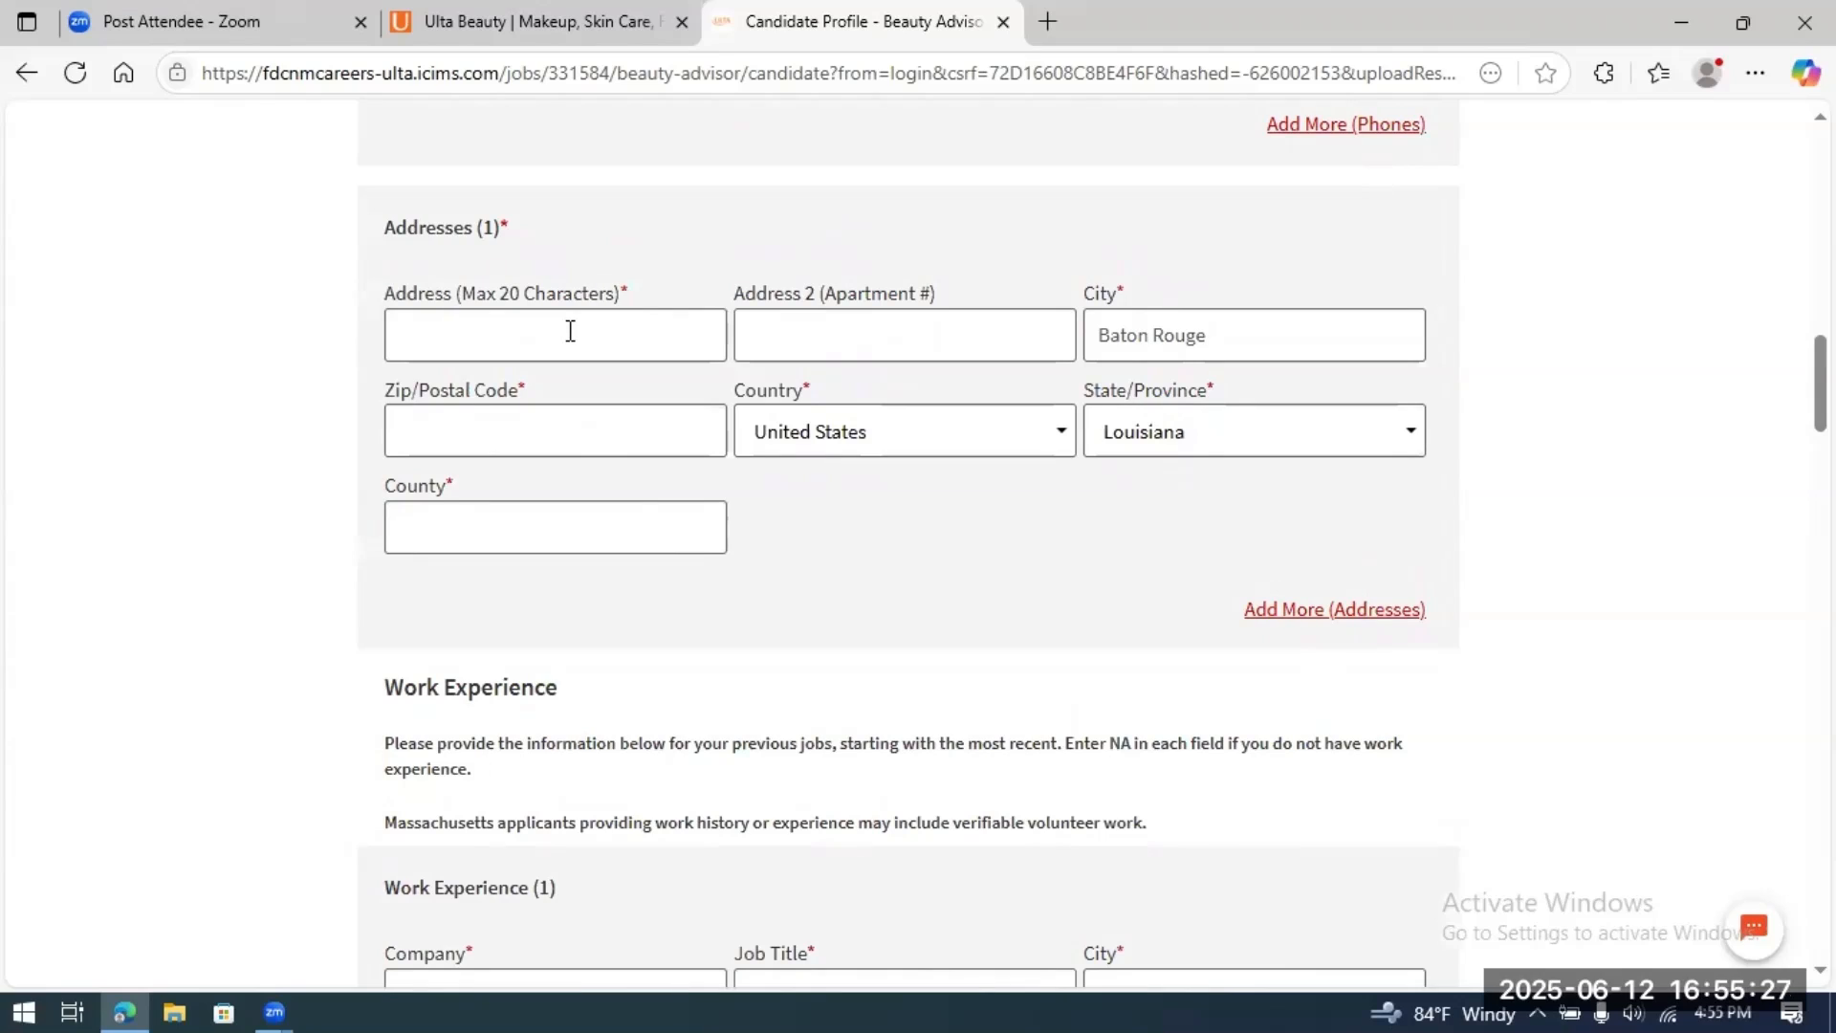
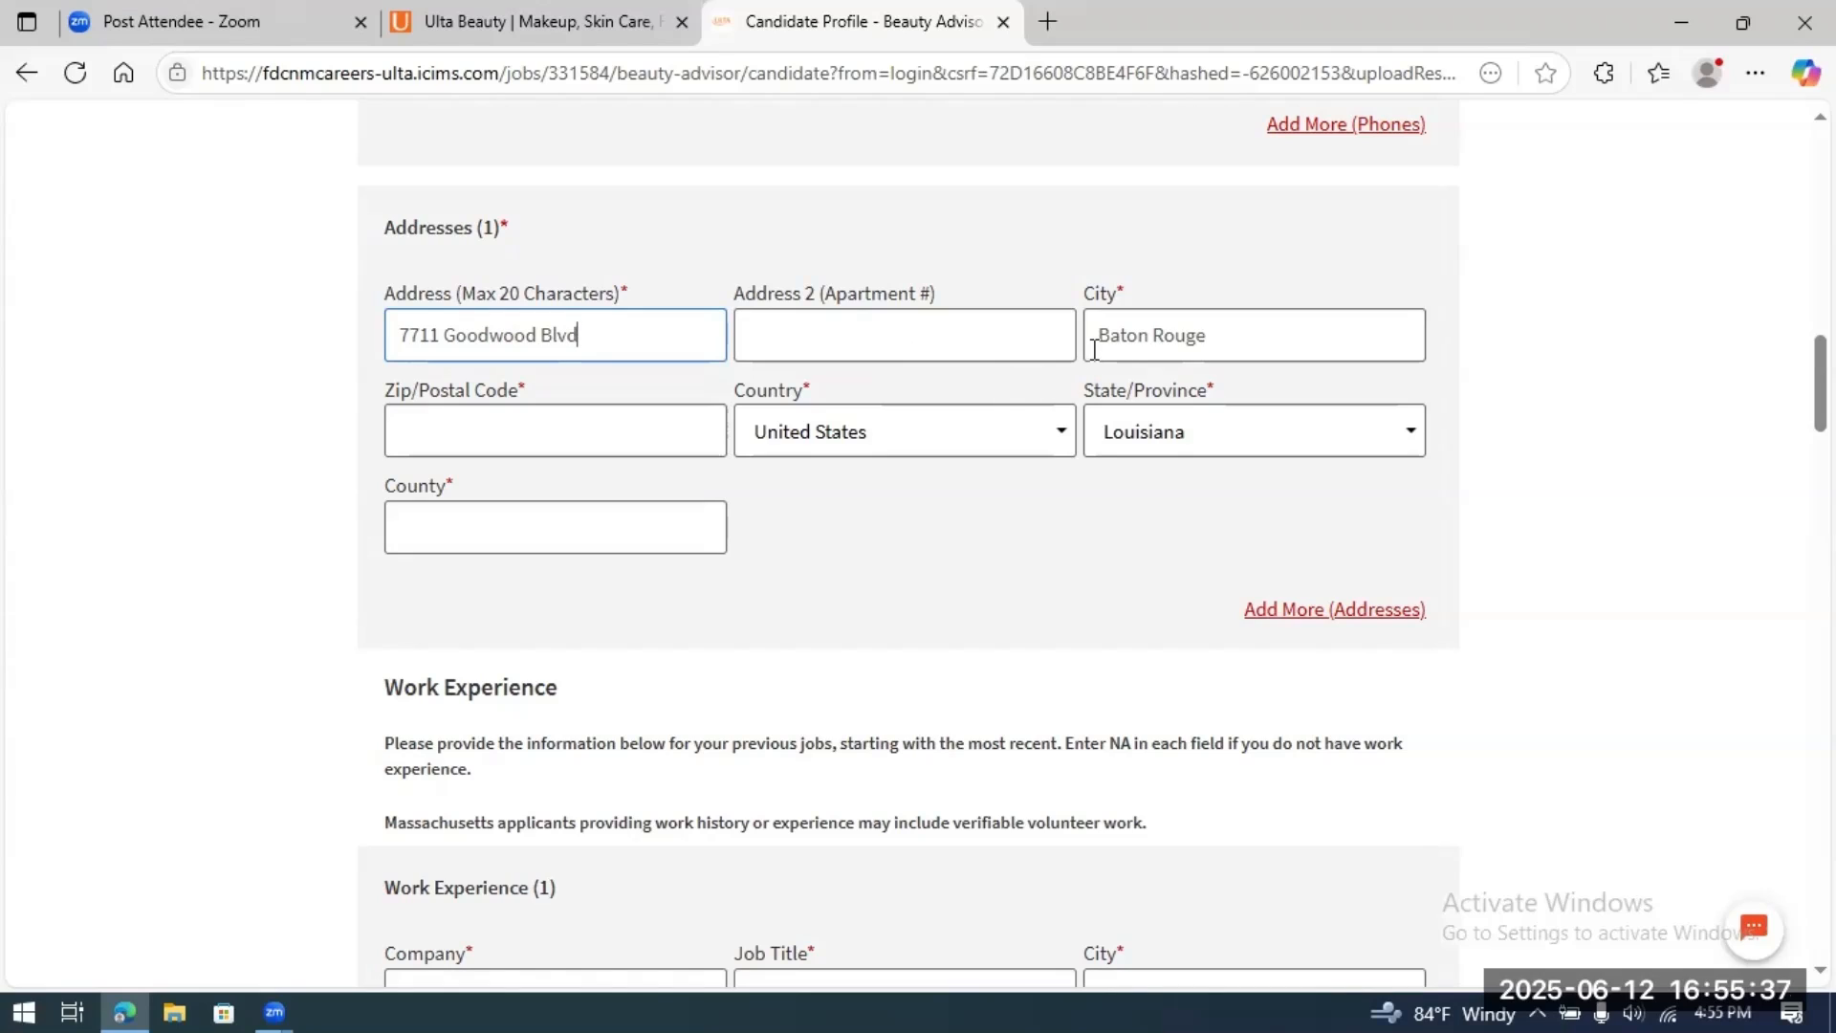
{"action": "left_click", "coordinate": [548, 428]}
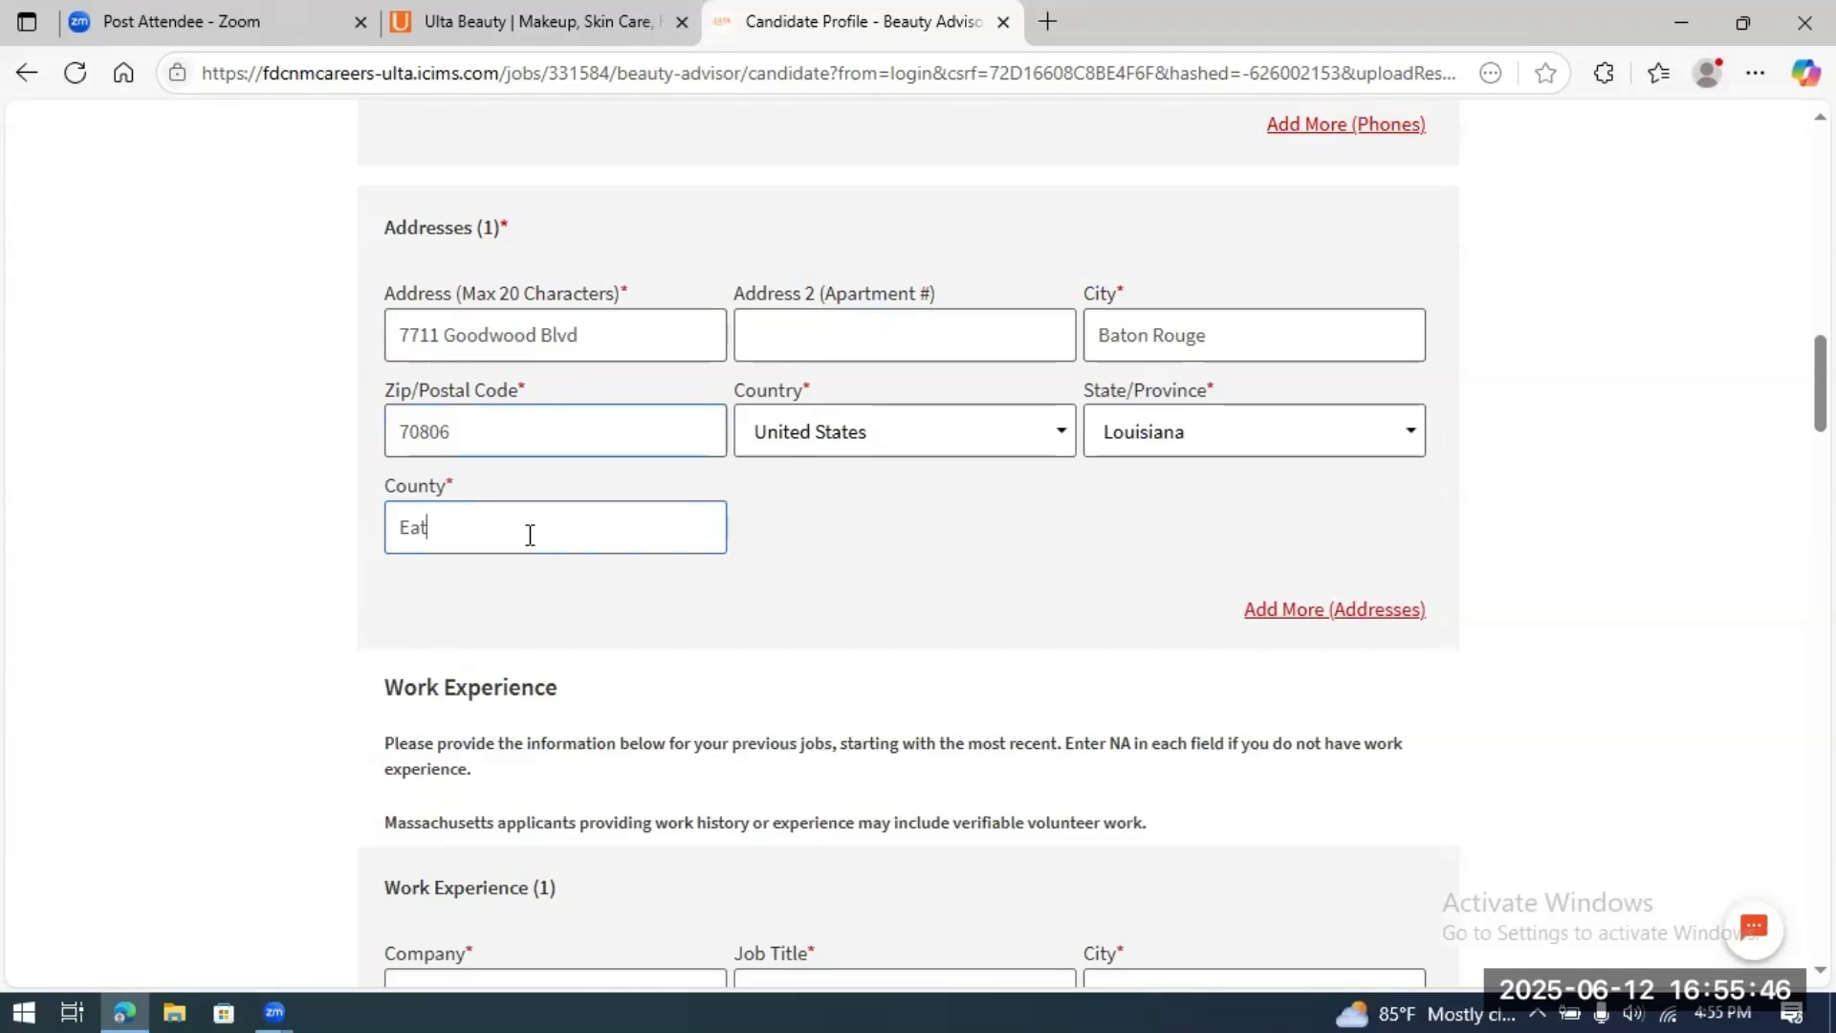
{"action": "key", "text": "BackSpace"}
{"action": "key", "text": "BackSpace"}
{"action": "key", "text": "BackSpace"}
{"action": "key", "text": "BackSpace"}
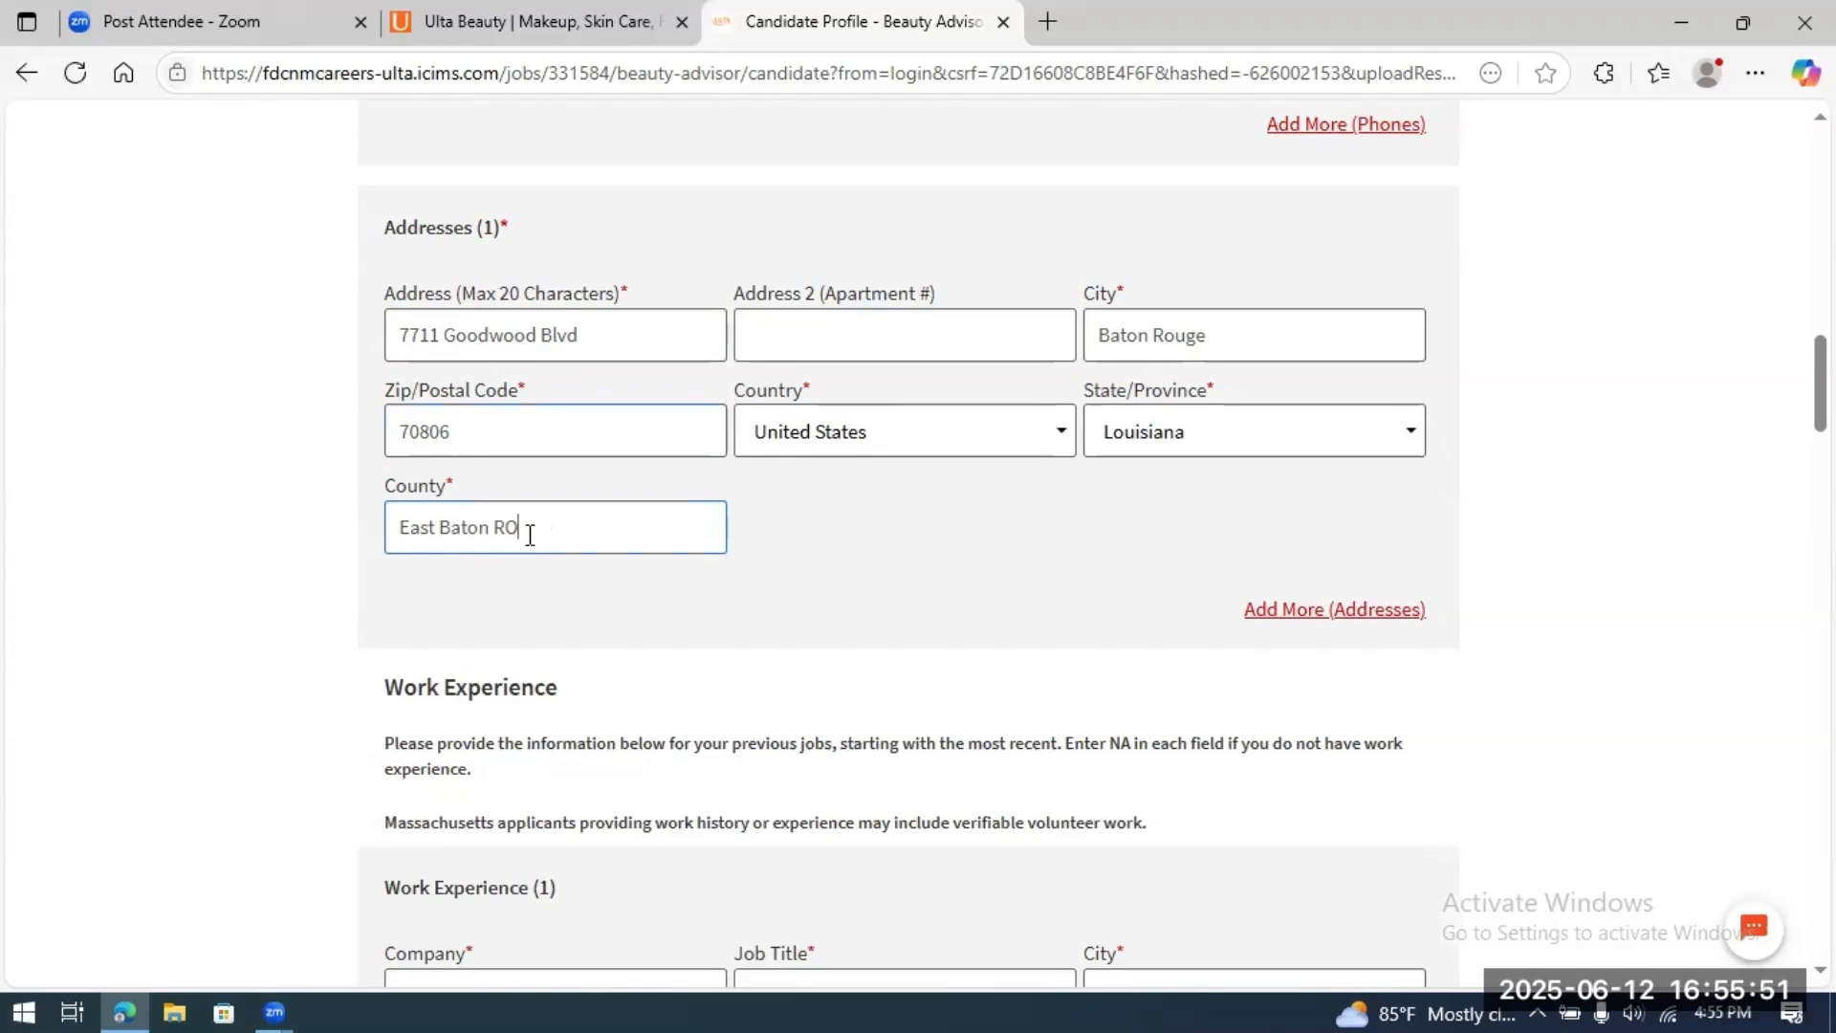
{"action": "scroll", "coordinate": [1066, 586], "scroll_direction": "down", "scroll_amount": 1}
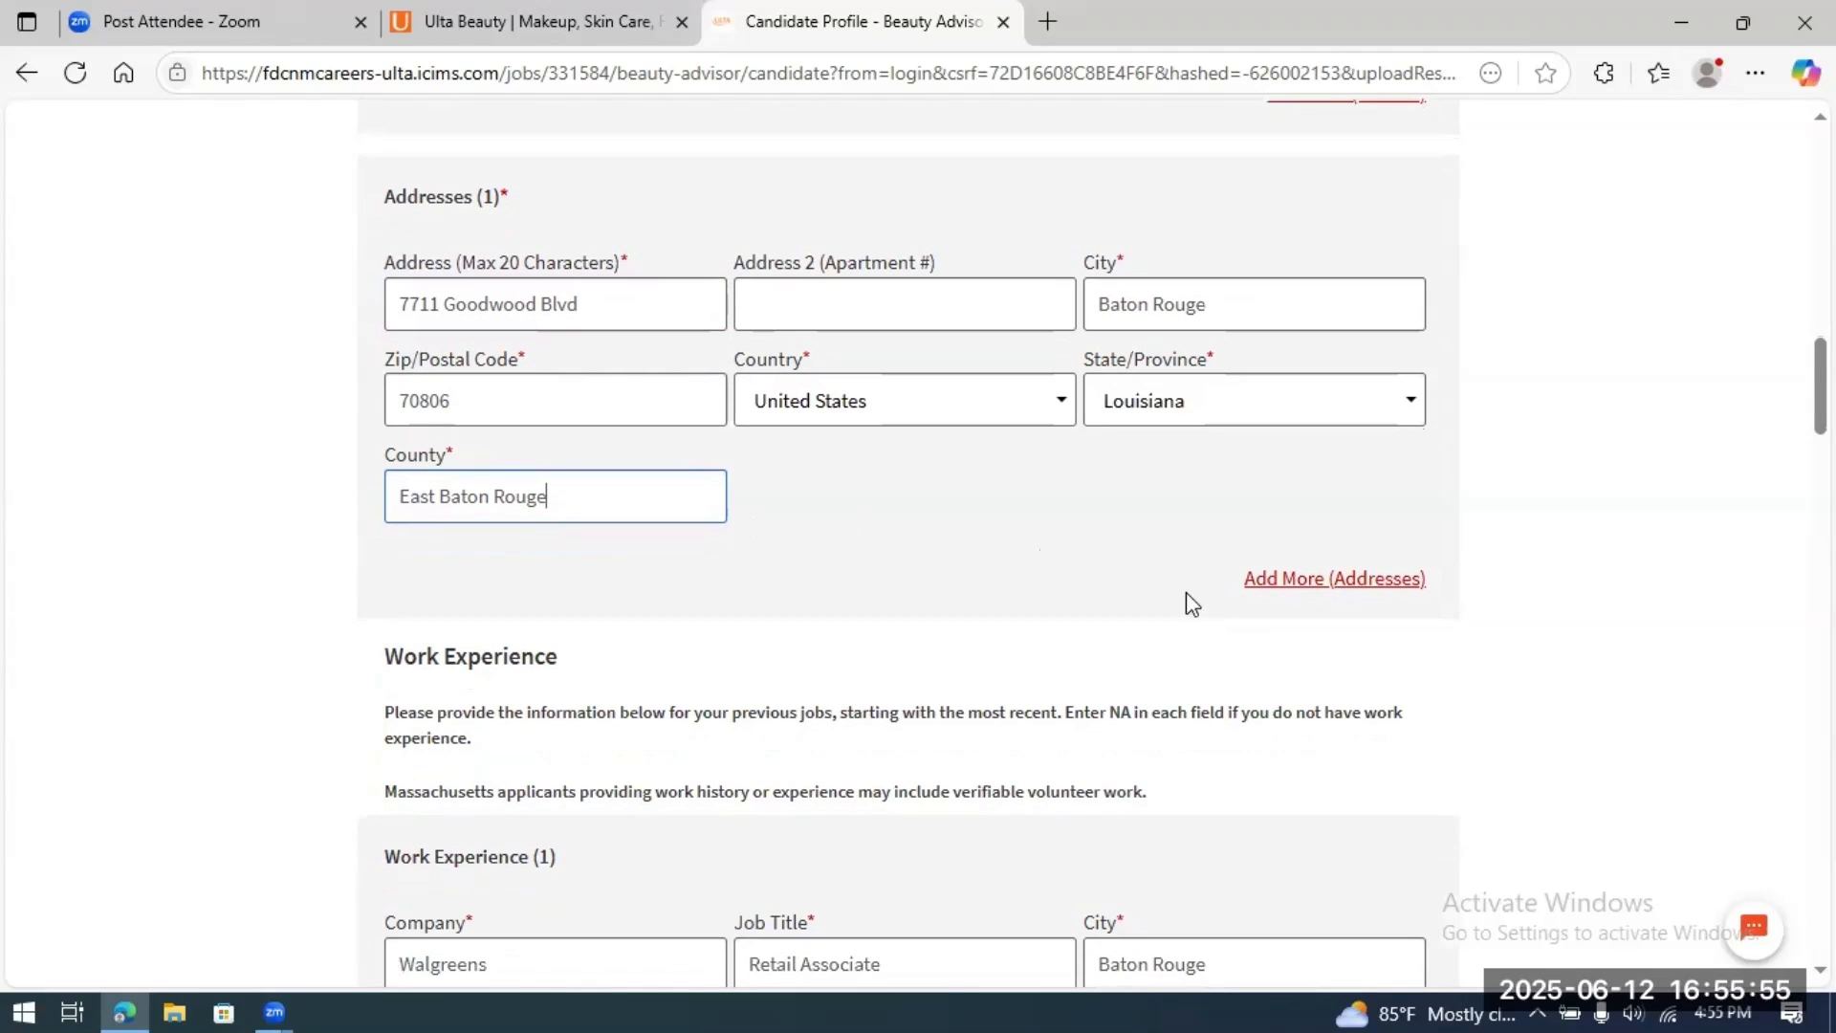
Step: Set May We Contact This Employer? to Yes for the first work-experience entry
{"action": "scroll", "coordinate": [909, 545], "scroll_direction": "down", "scroll_amount": 6}
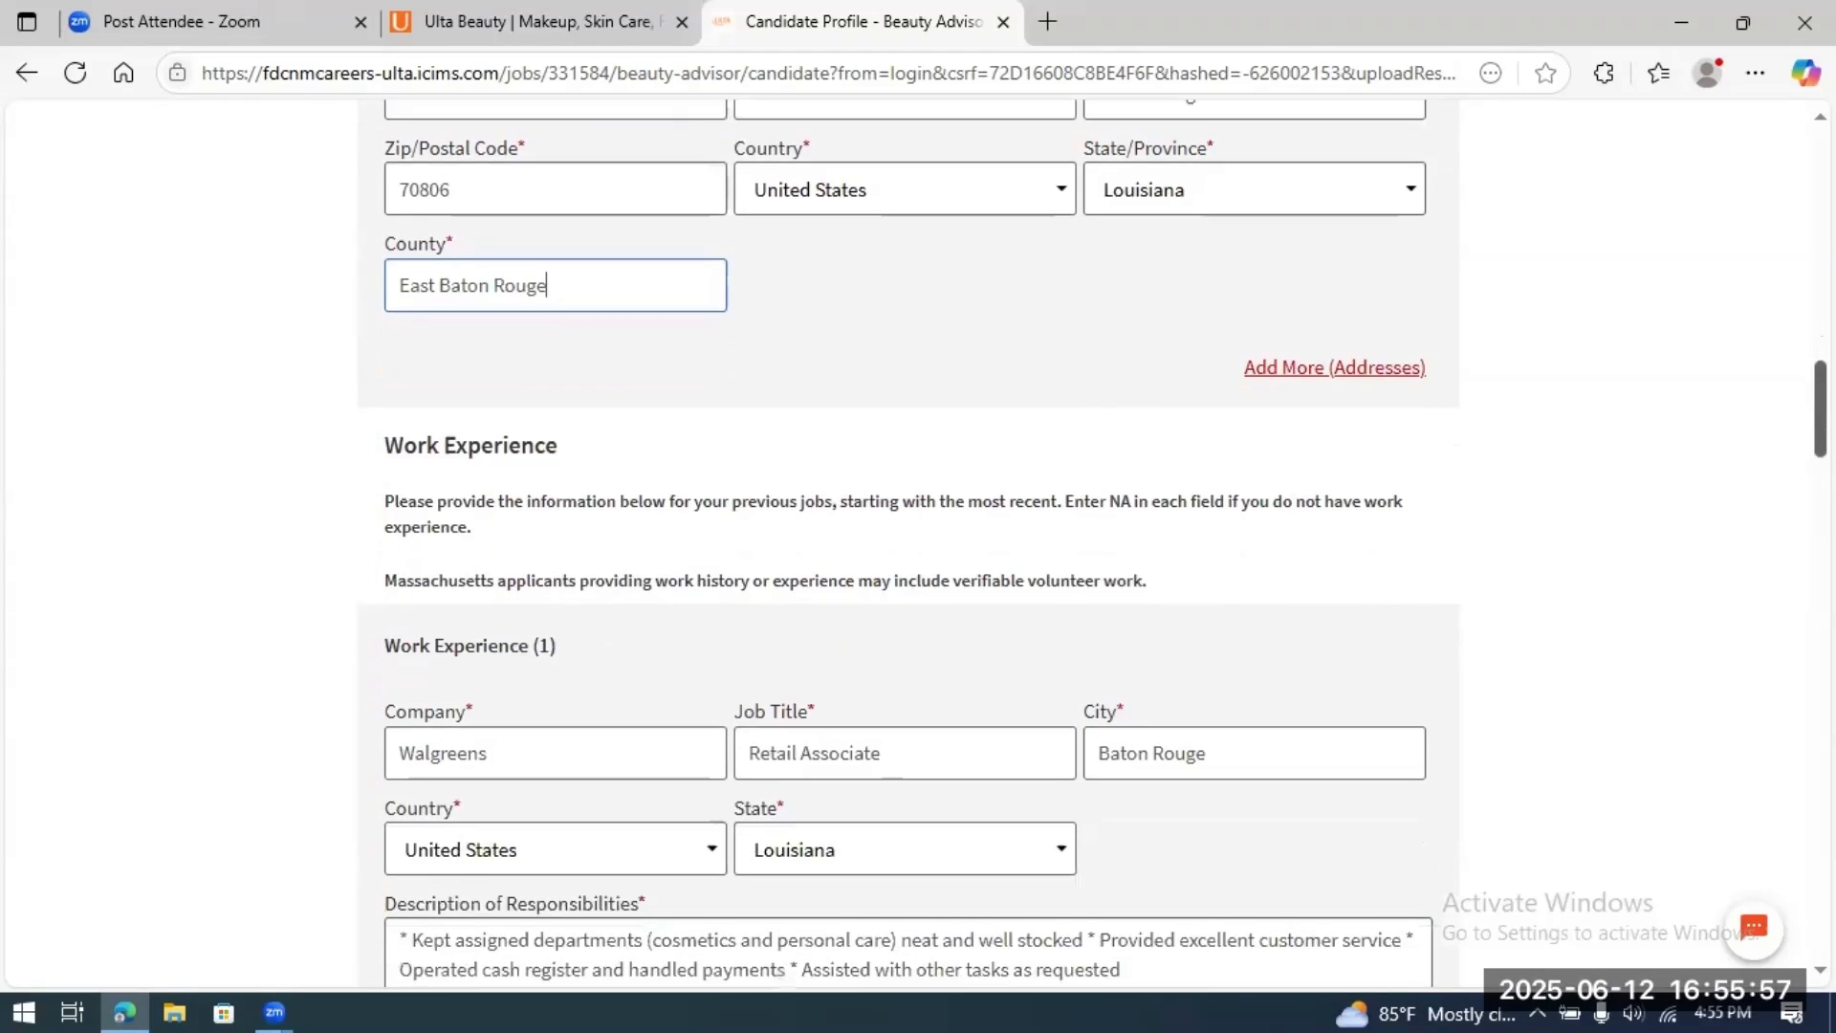
{"action": "scroll", "coordinate": [908, 545], "scroll_direction": "down", "scroll_amount": 1}
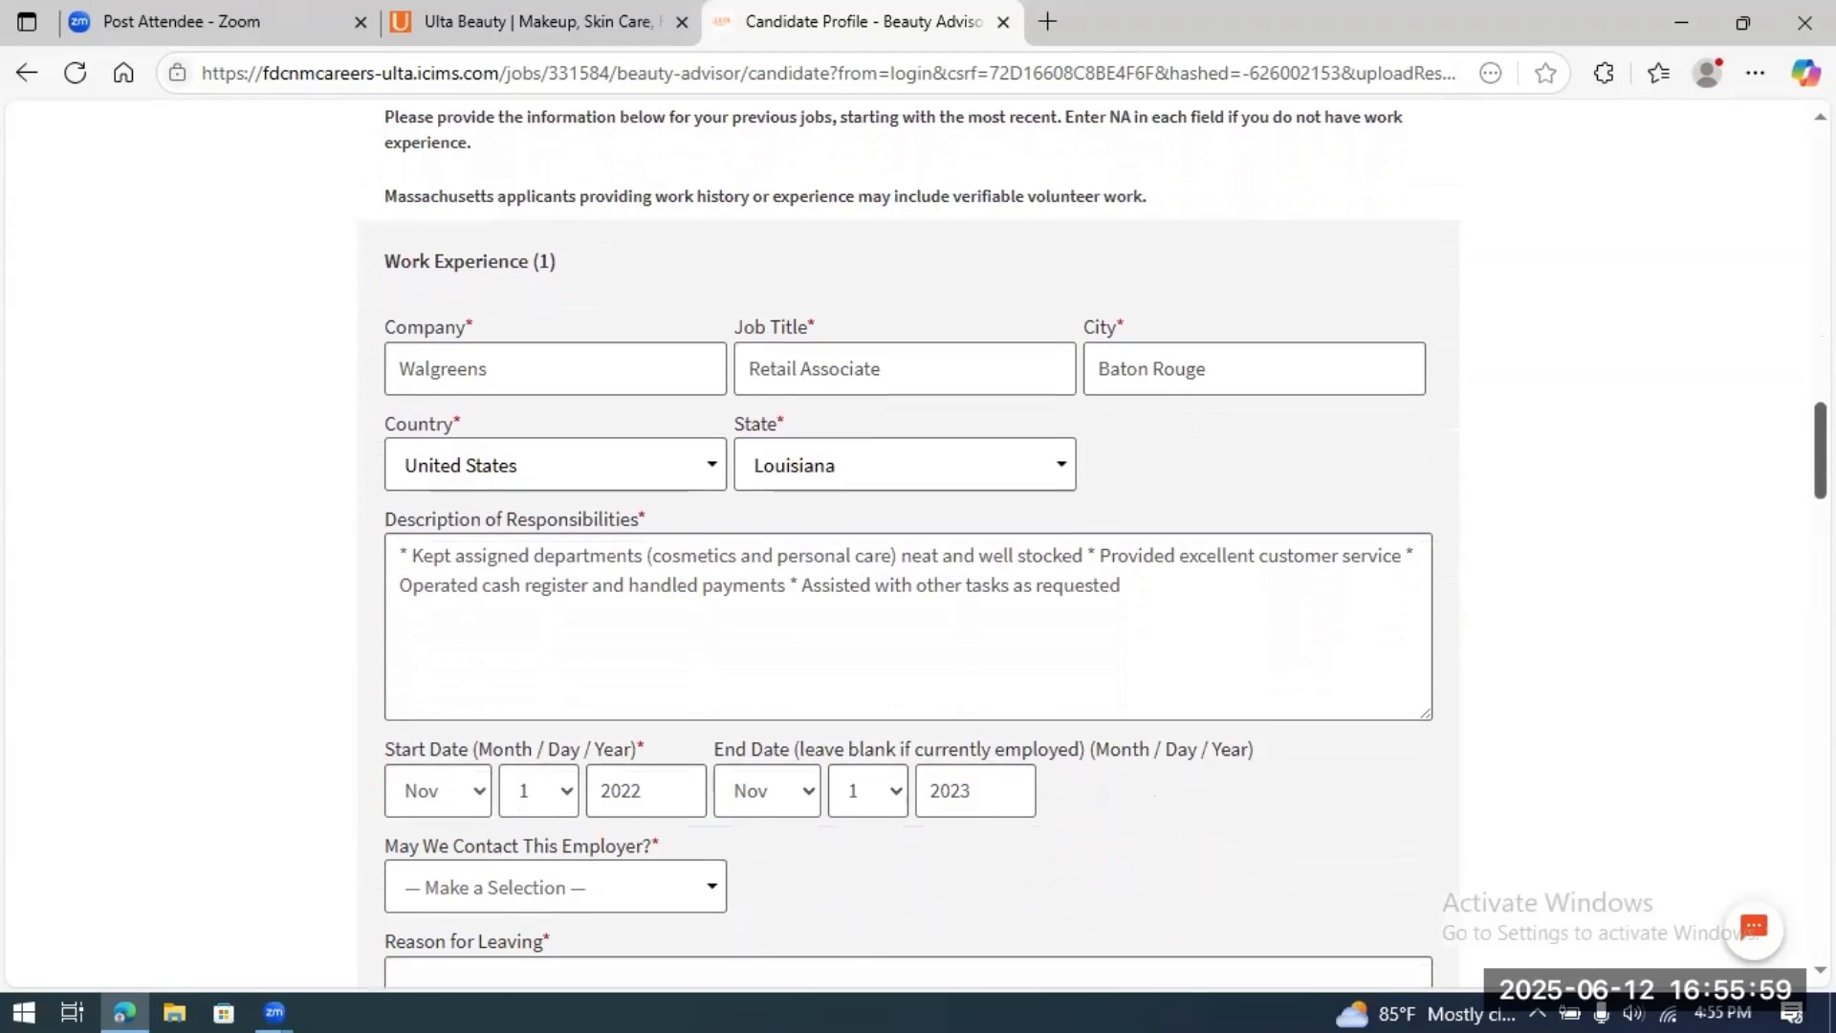
{"action": "scroll", "coordinate": [909, 546], "scroll_direction": "down", "scroll_amount": 1}
{"action": "scroll", "coordinate": [909, 546], "scroll_direction": "down", "scroll_amount": 1}
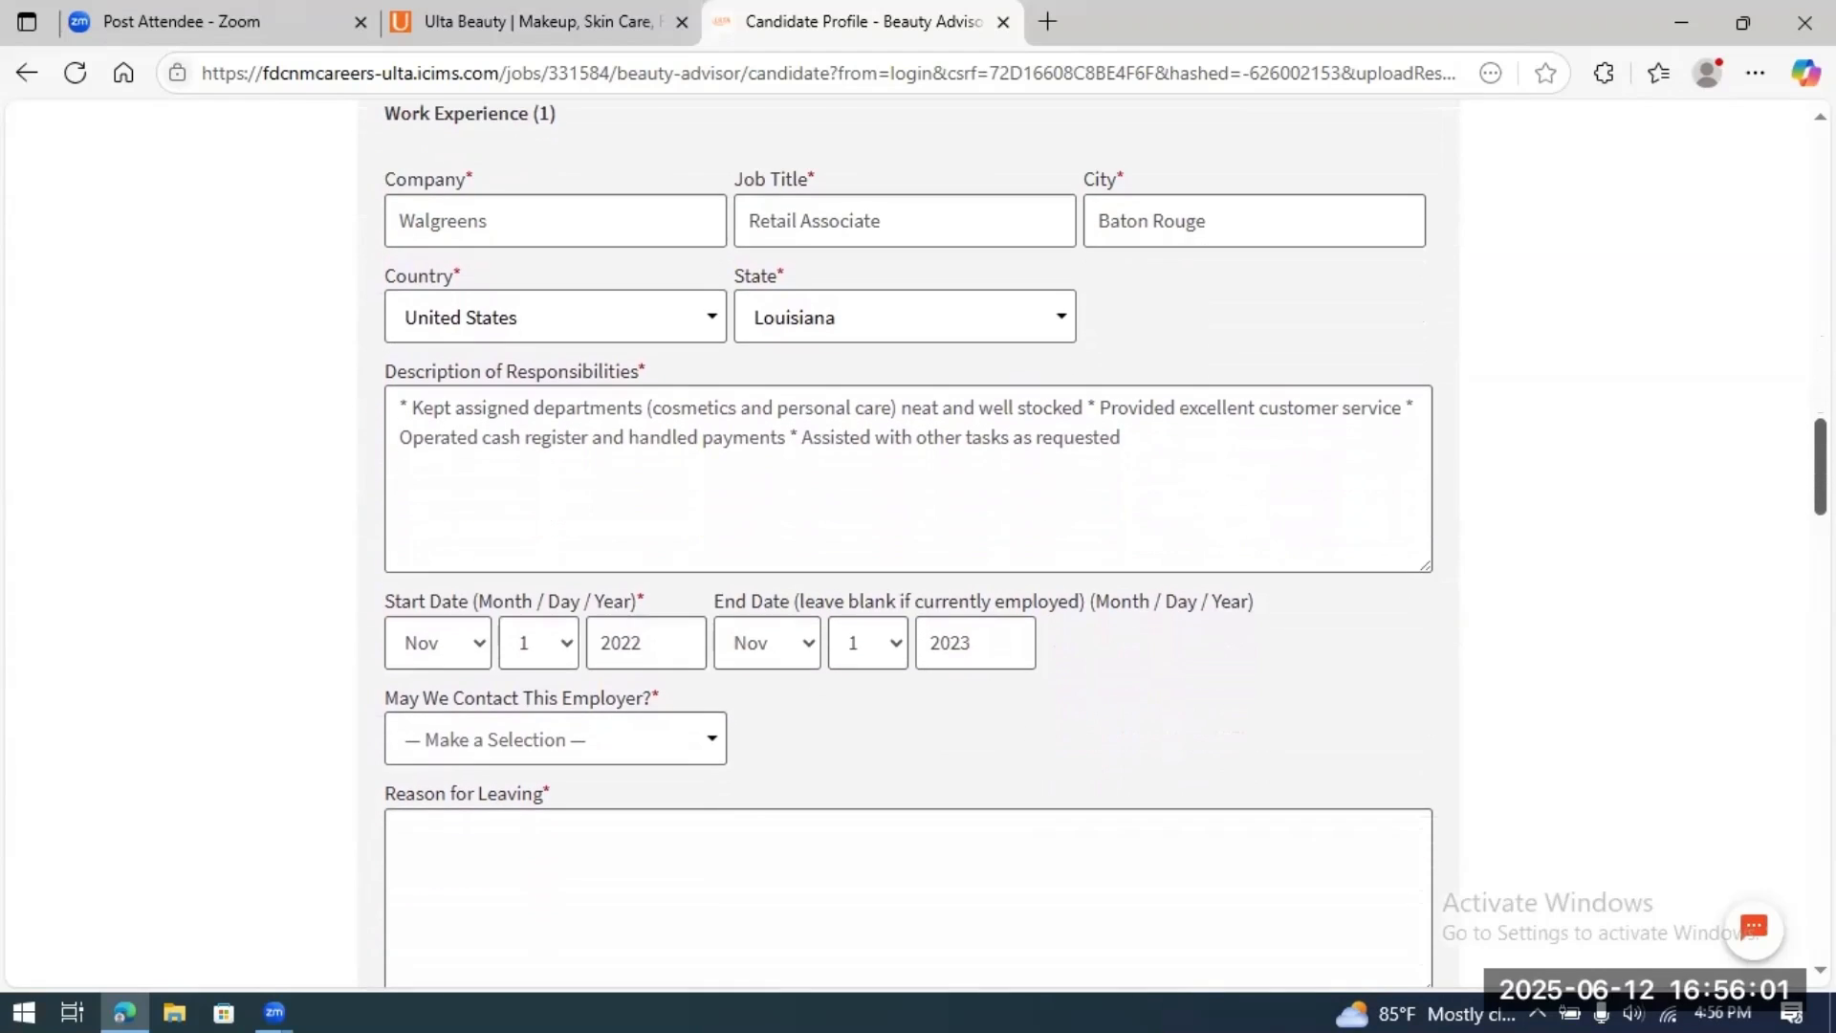
{"action": "scroll", "coordinate": [908, 545], "scroll_direction": "down", "scroll_amount": 1}
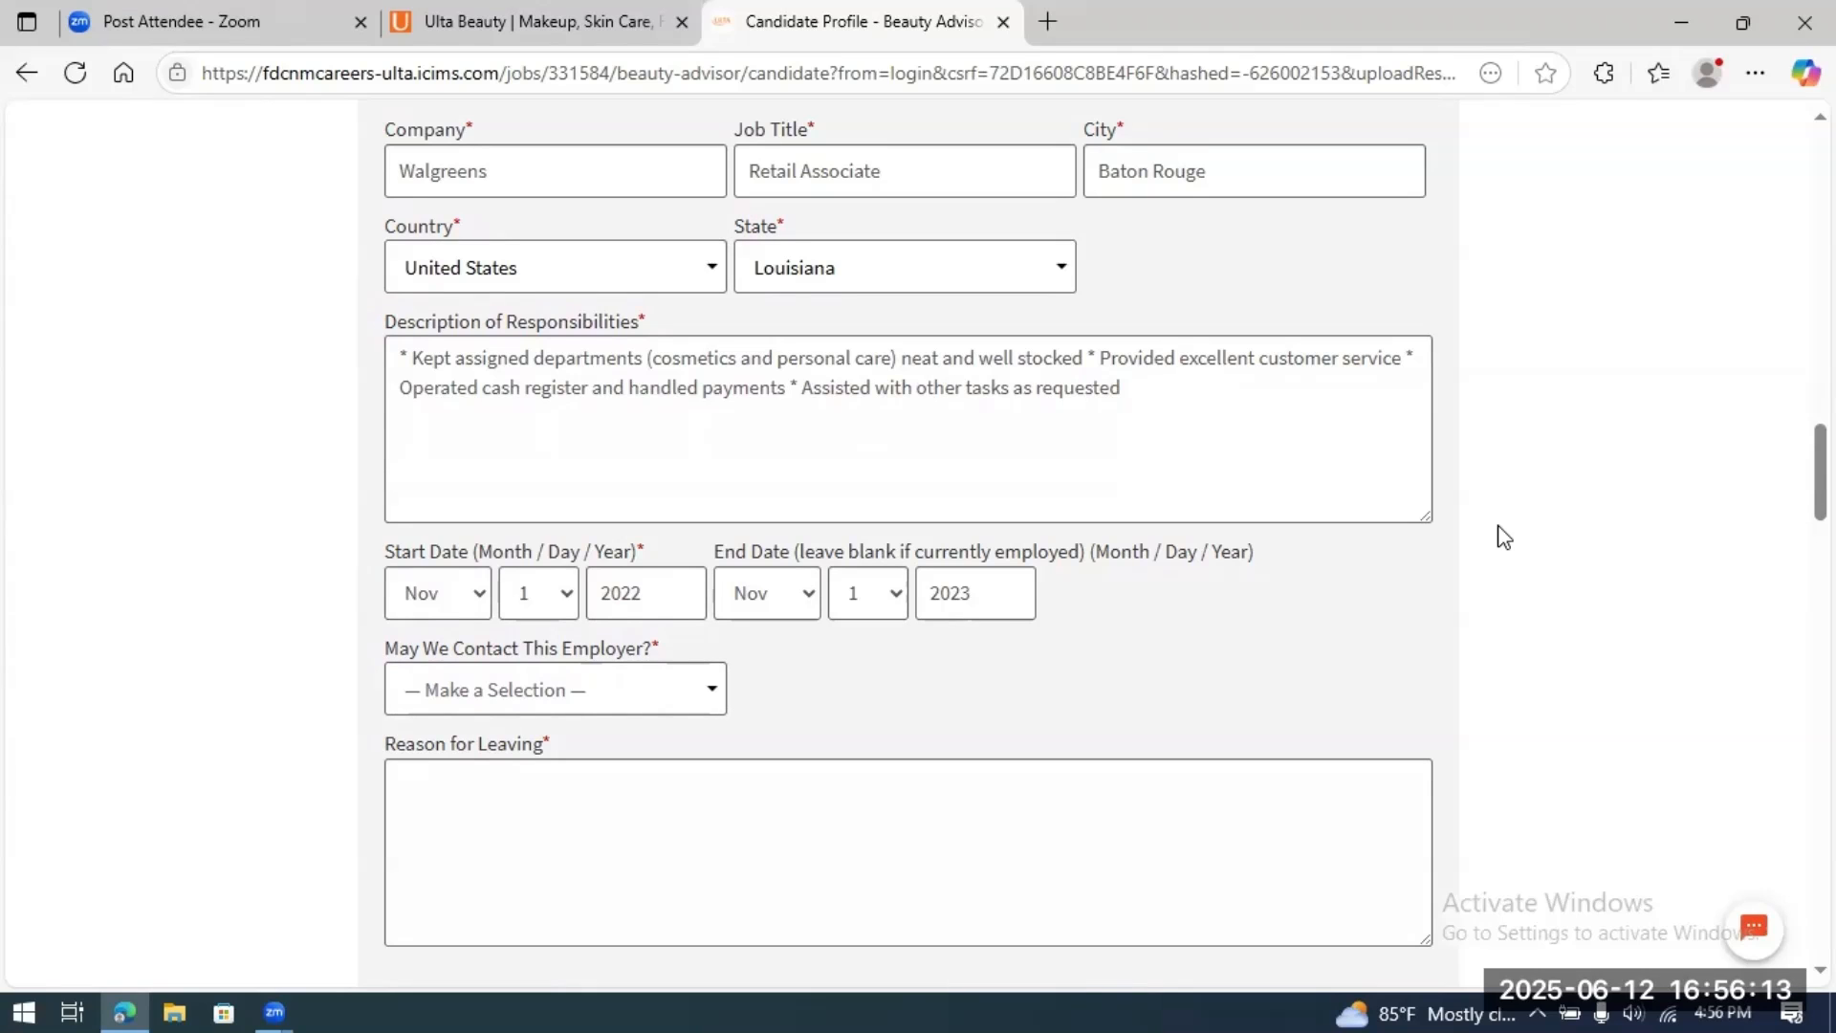
{"action": "scroll", "coordinate": [1500, 534], "scroll_direction": "down", "scroll_amount": 1}
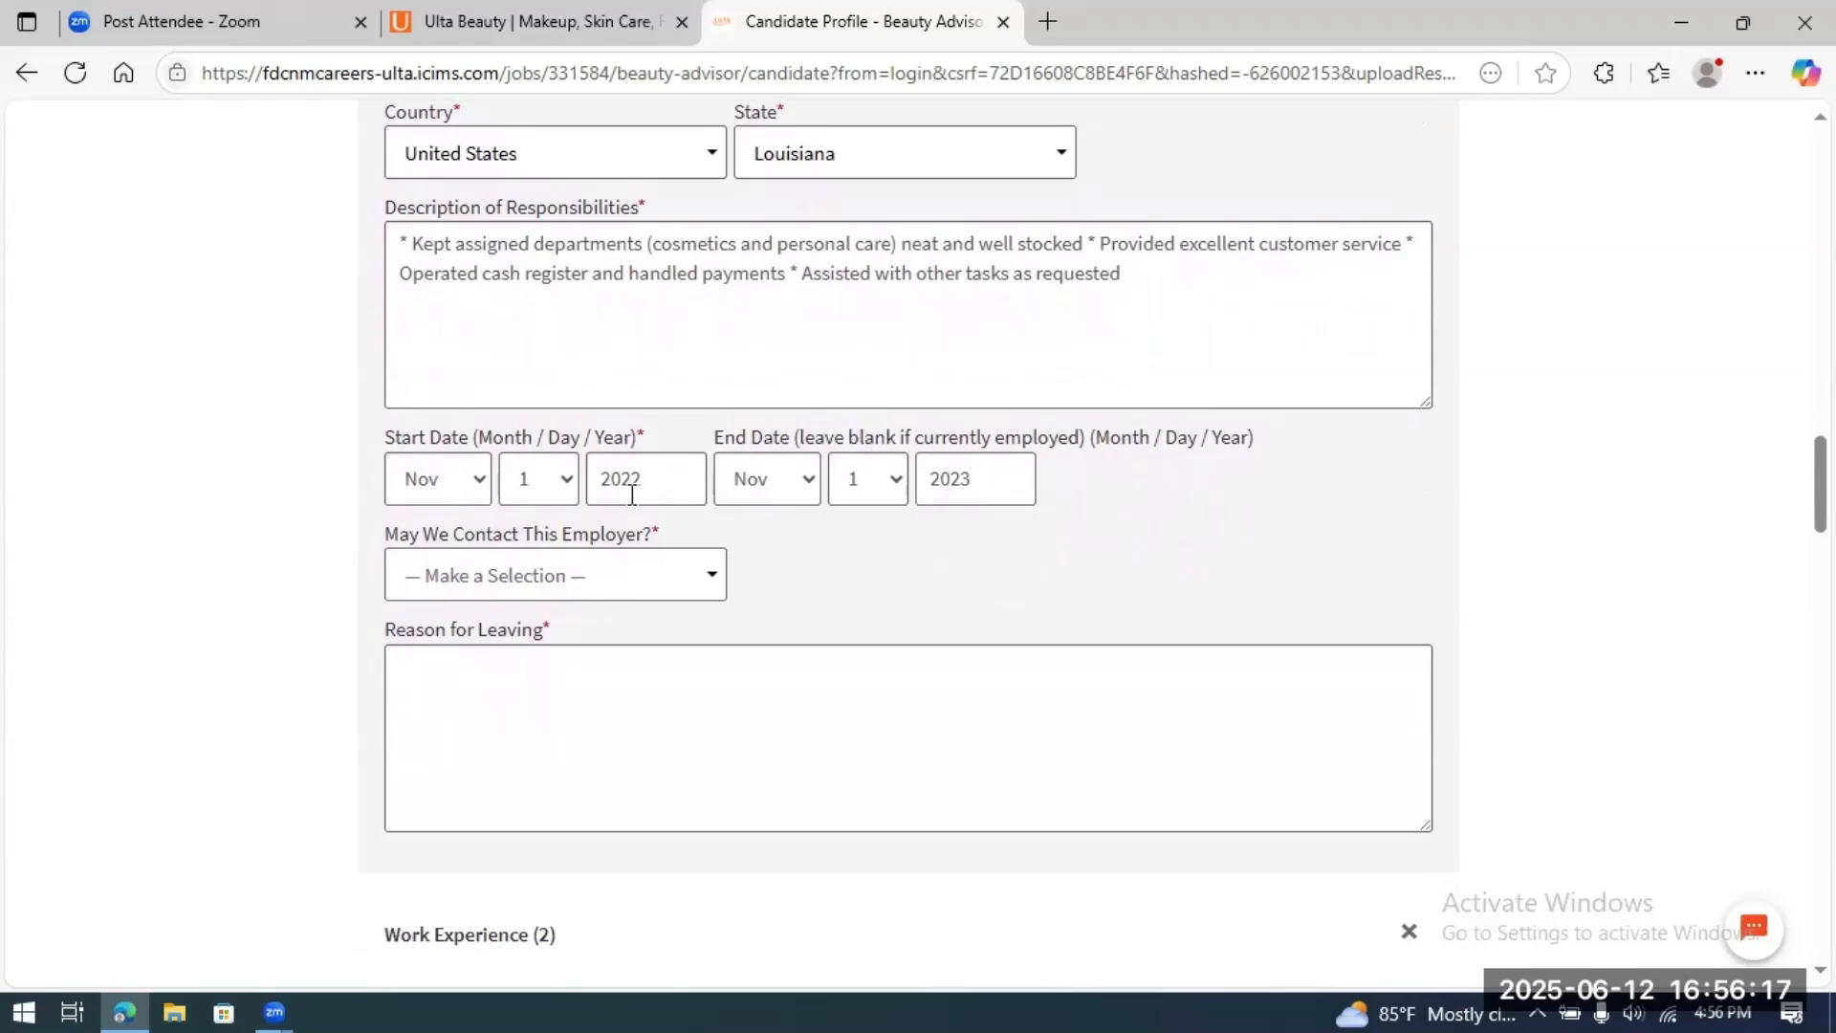
{"action": "scroll", "coordinate": [1549, 509], "scroll_direction": "down", "scroll_amount": 1}
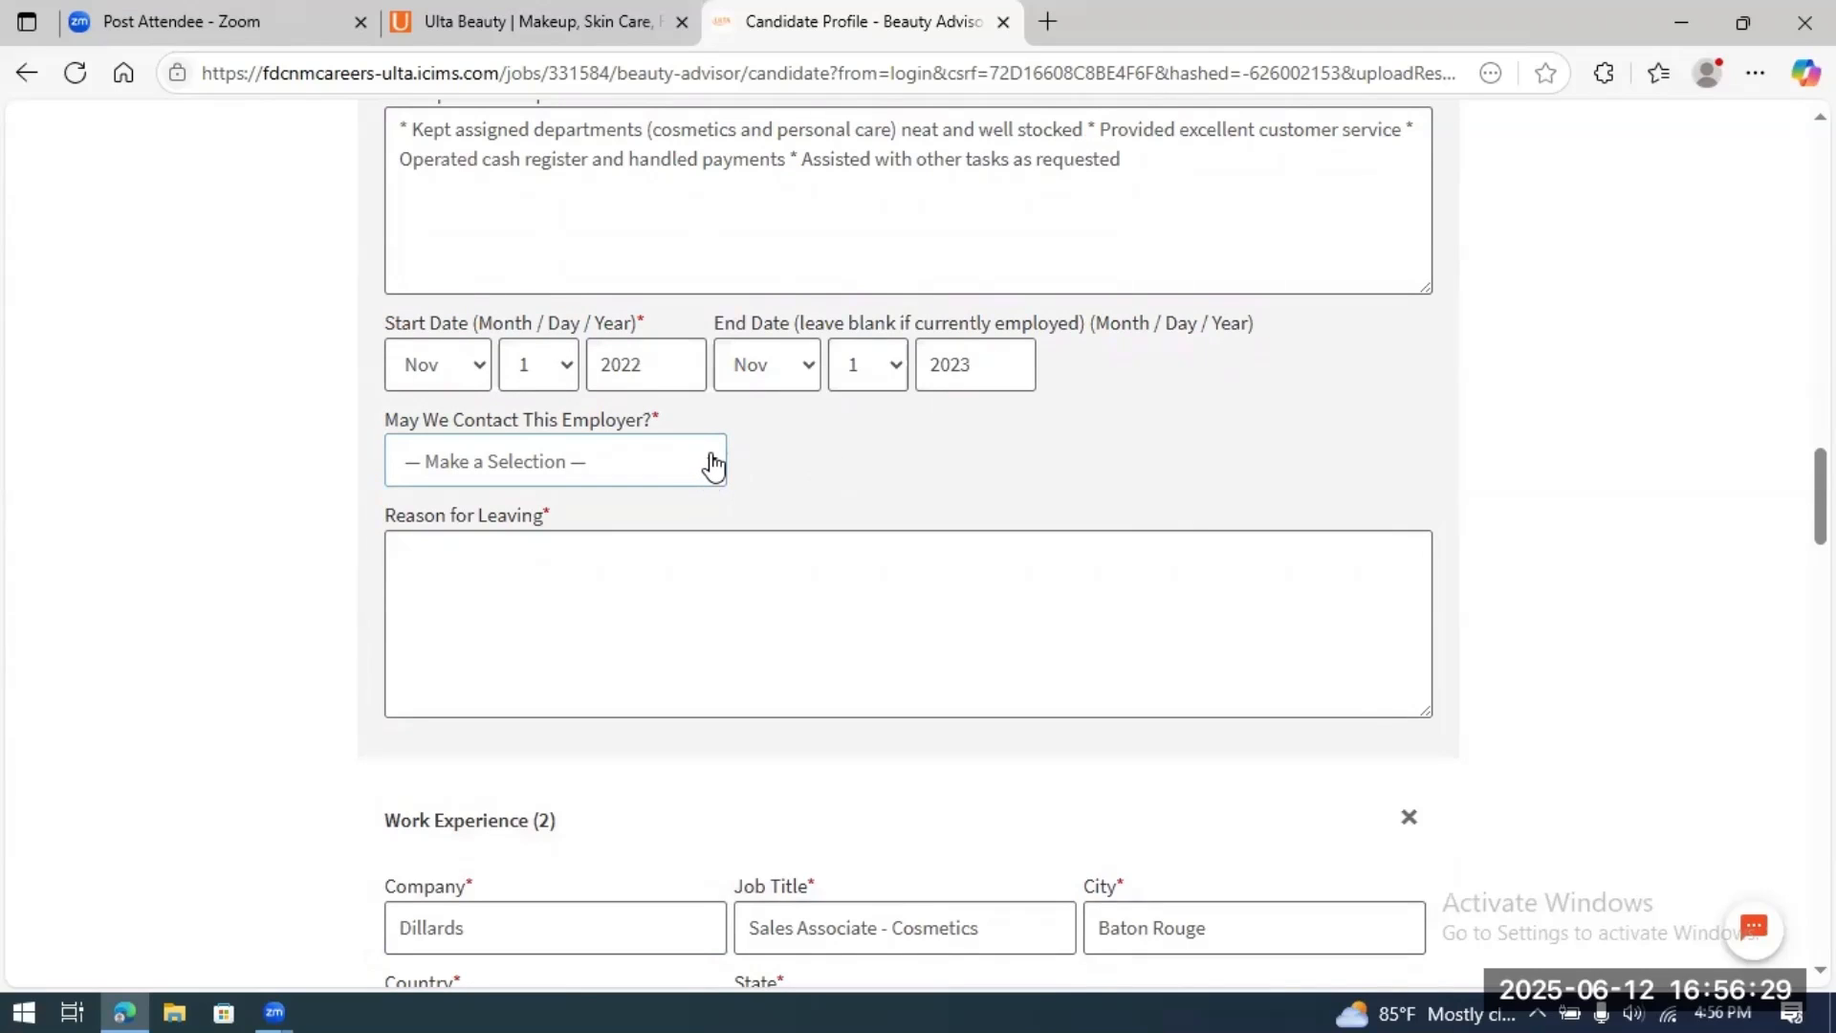
{"action": "left_click", "coordinate": [712, 461]}
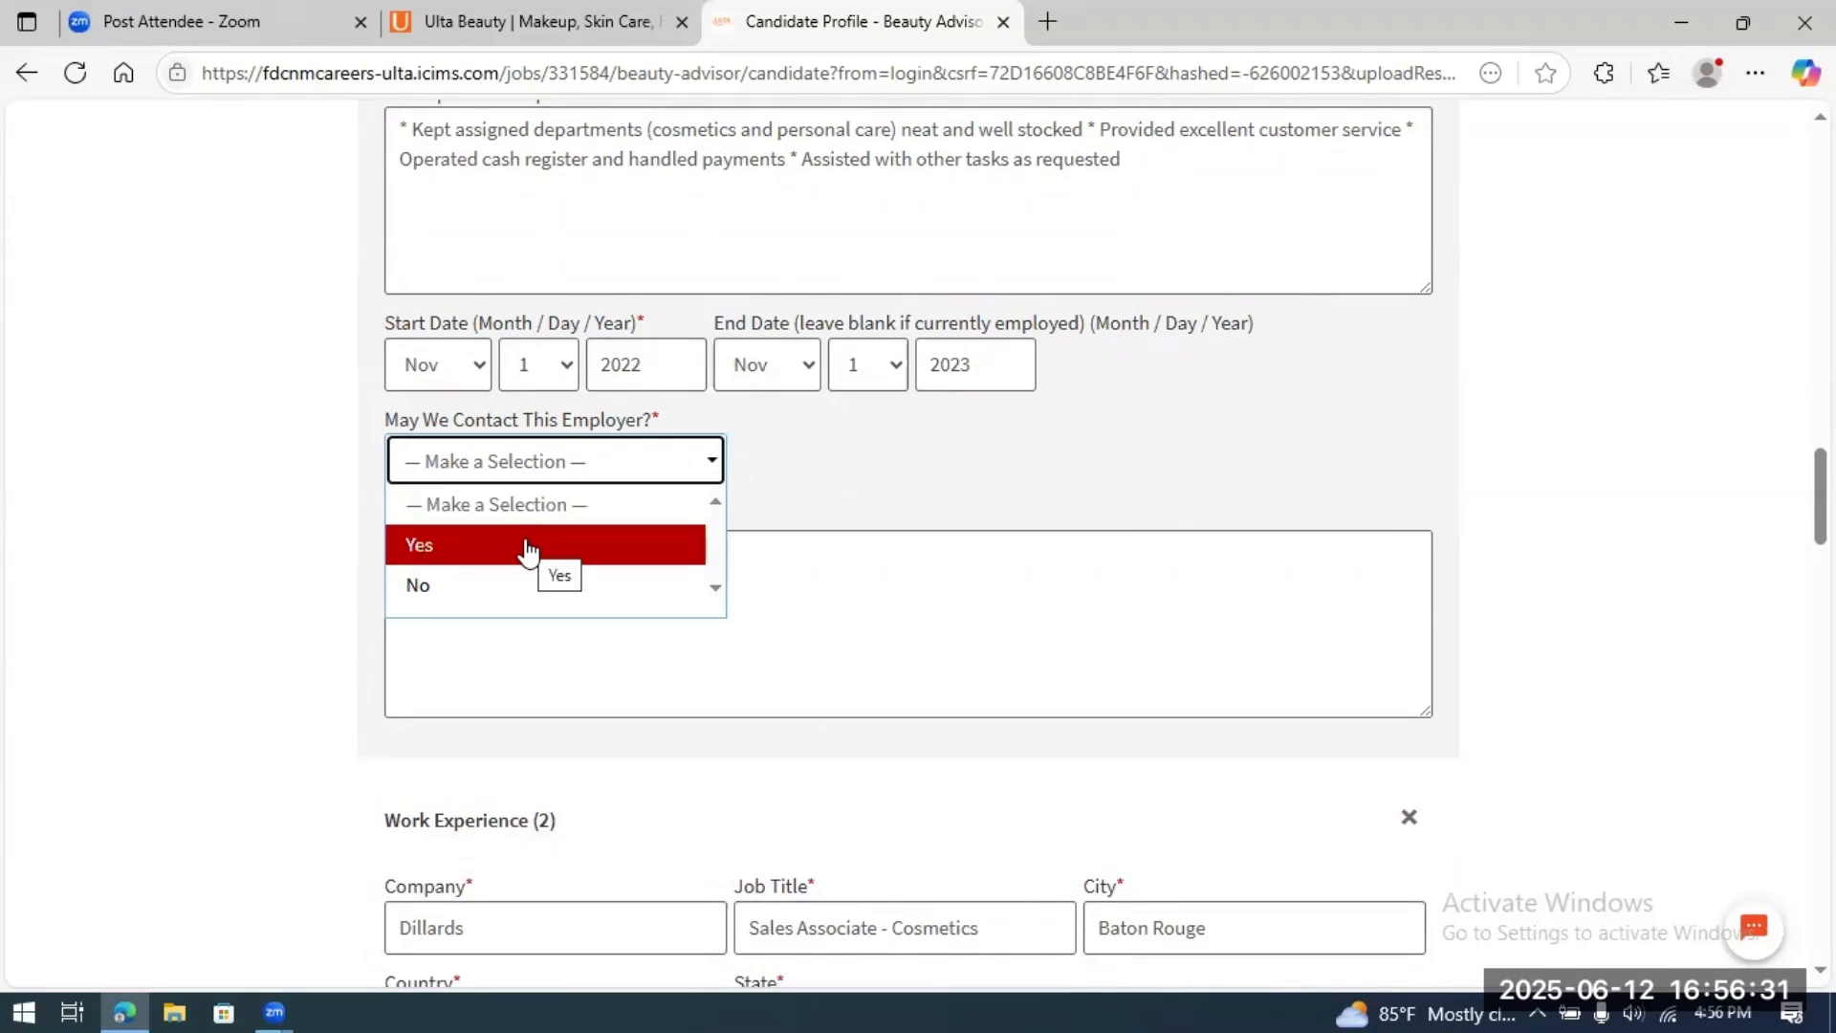
{"action": "left_click", "coordinate": [528, 545]}
Step: Enter 'better opportunity with Dillards' as the Reason for Leaving
{"action": "scroll", "coordinate": [1490, 499], "scroll_direction": "up", "scroll_amount": 2}
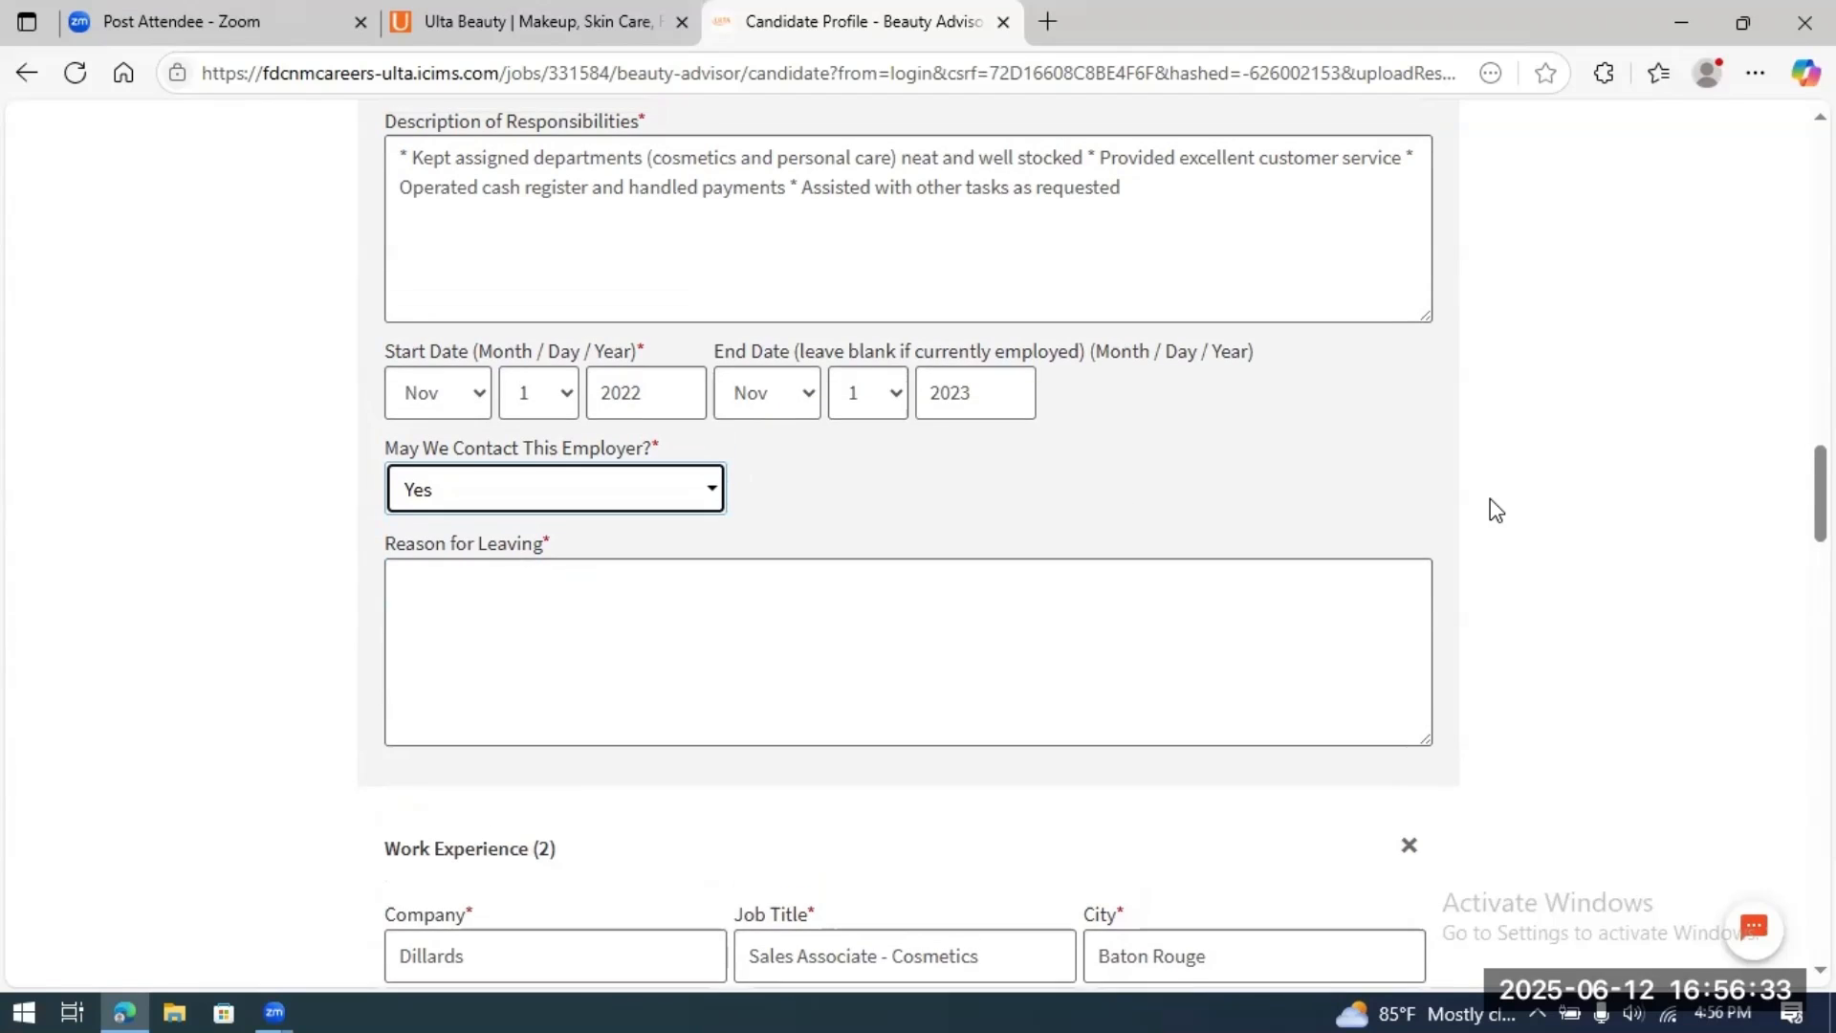
{"action": "scroll", "coordinate": [1491, 499], "scroll_direction": "down", "scroll_amount": 3}
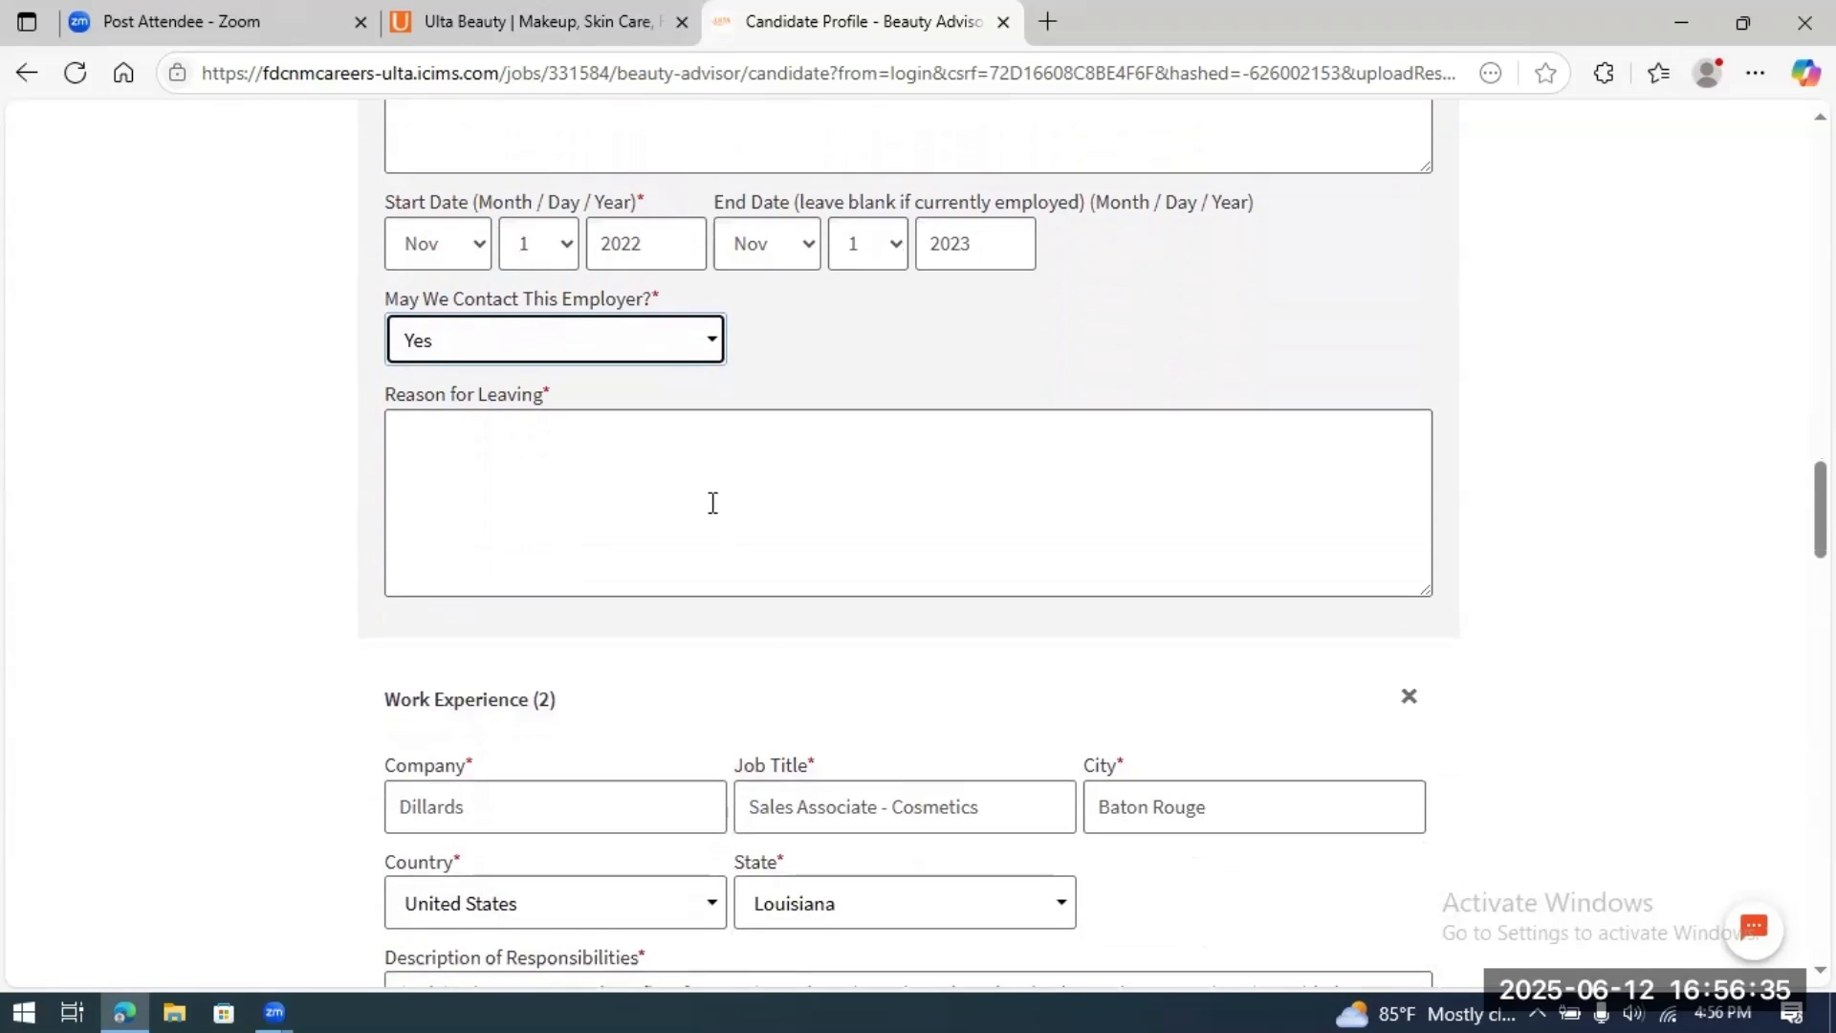
{"action": "left_click", "coordinate": [702, 460]}
{"action": "type", "text": "bet"}
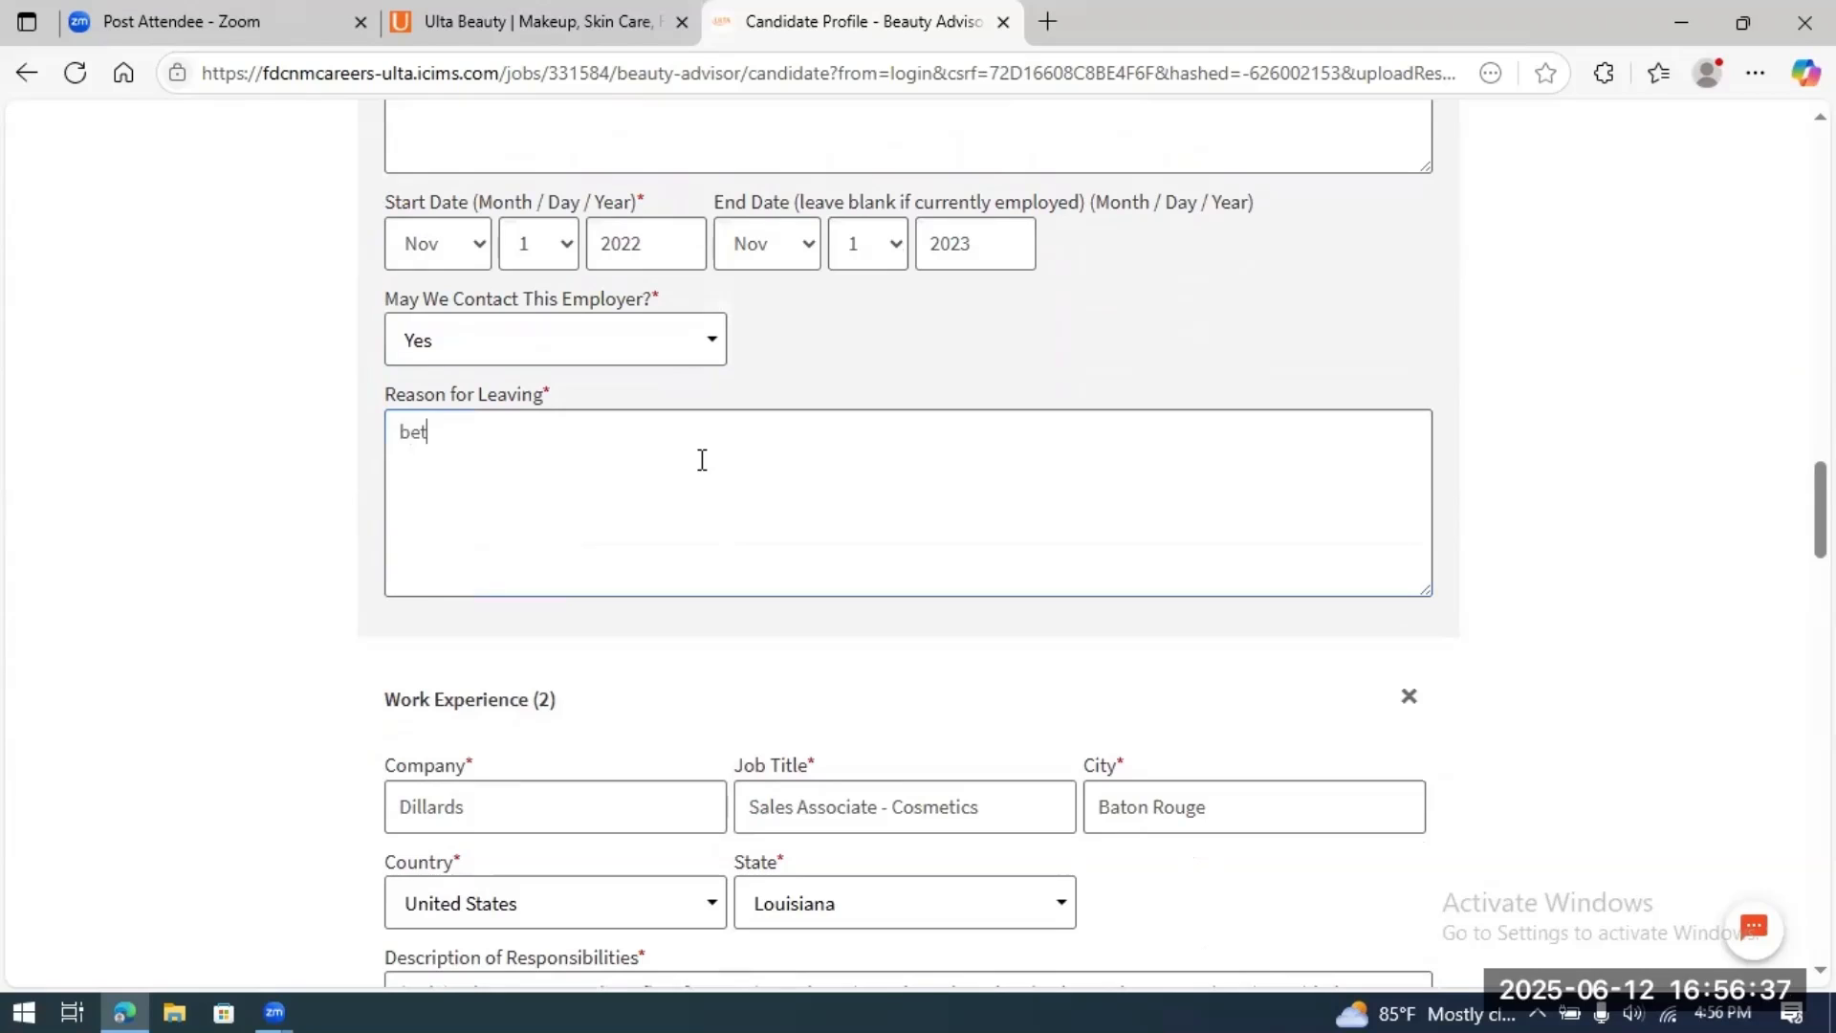
{"action": "type", "text": "ter opportun"}
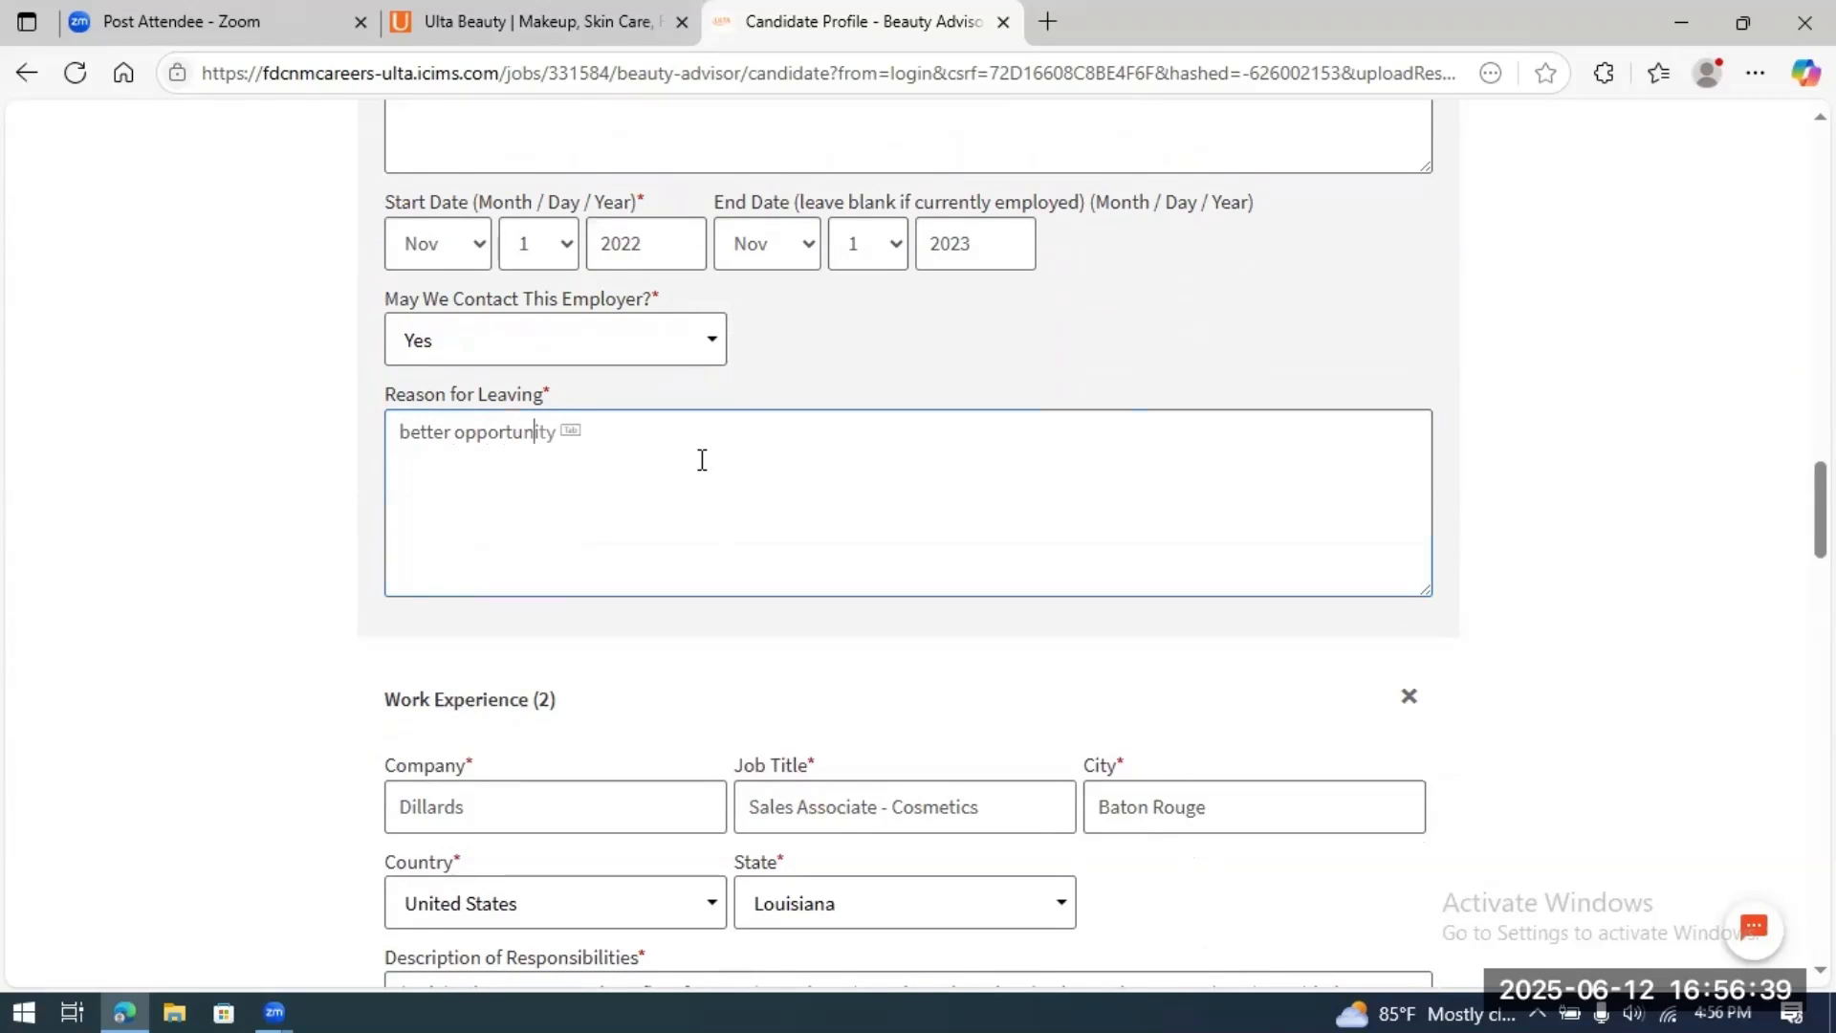
{"action": "type", "text": "ity with Dillards"}
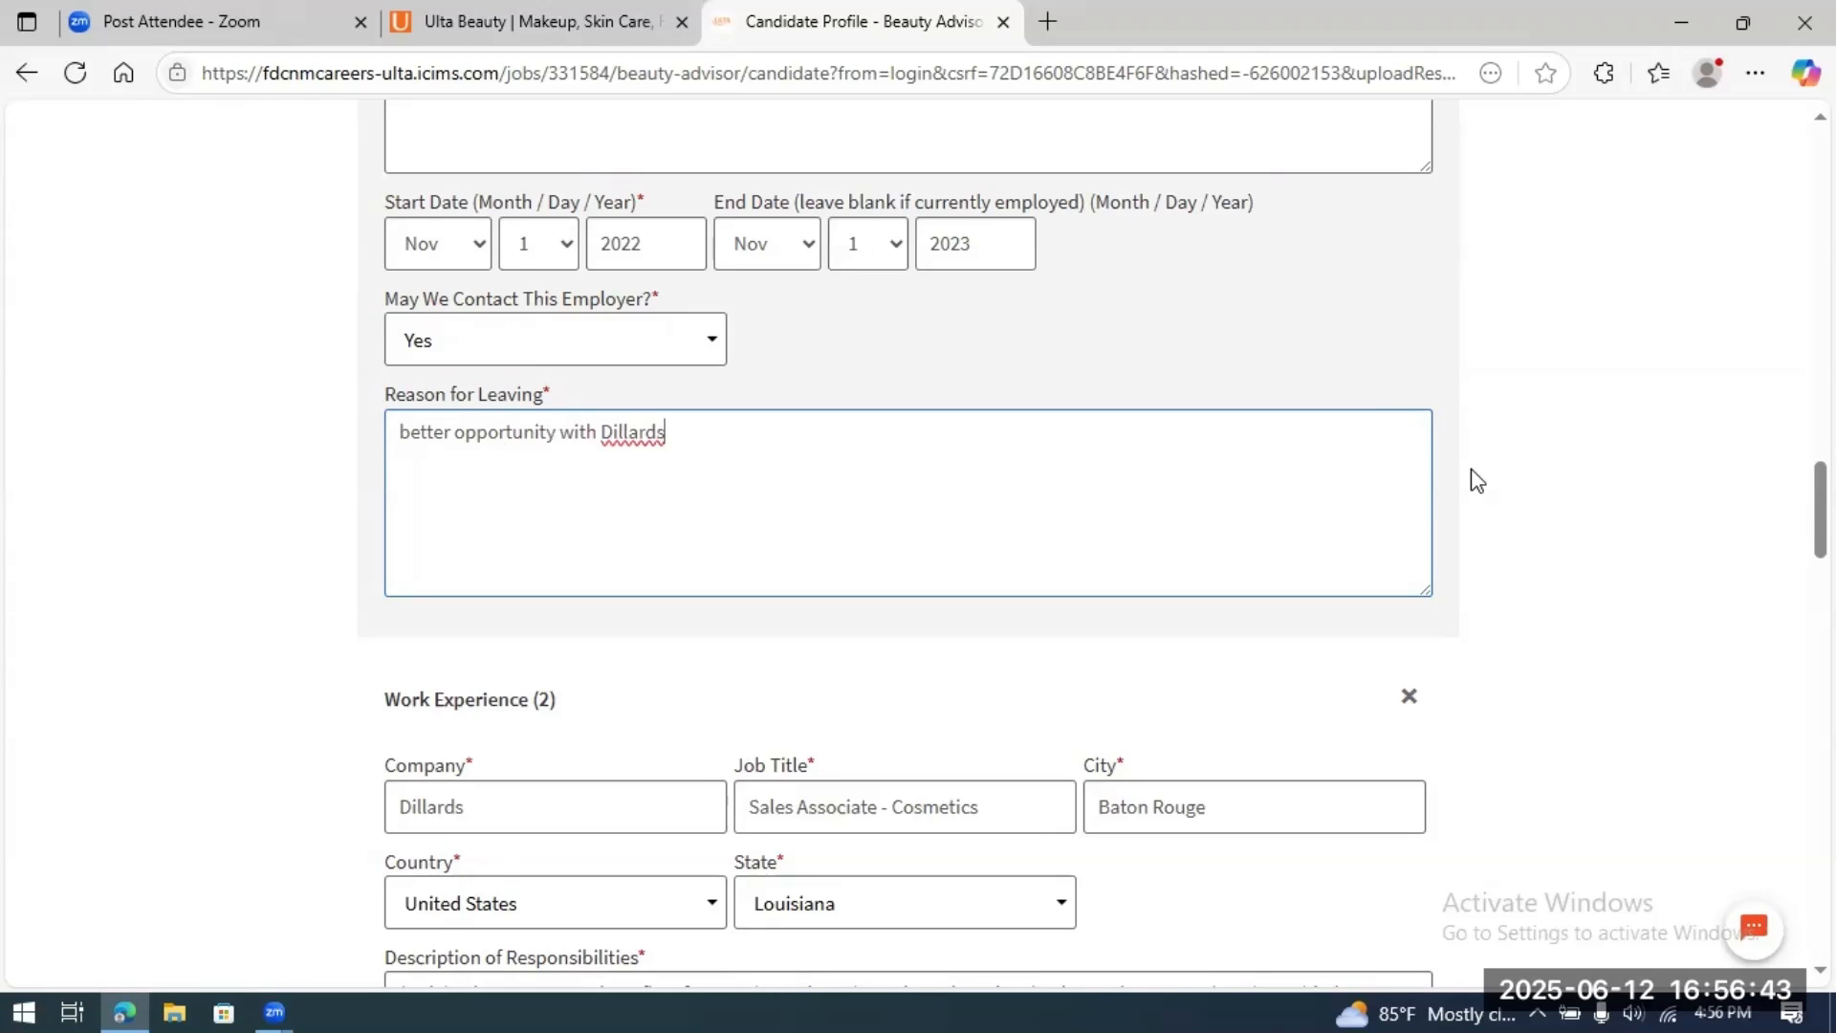
{"action": "scroll", "coordinate": [1478, 481], "scroll_direction": "down", "scroll_amount": 2}
{"action": "scroll", "coordinate": [1478, 480], "scroll_direction": "down", "scroll_amount": 3}
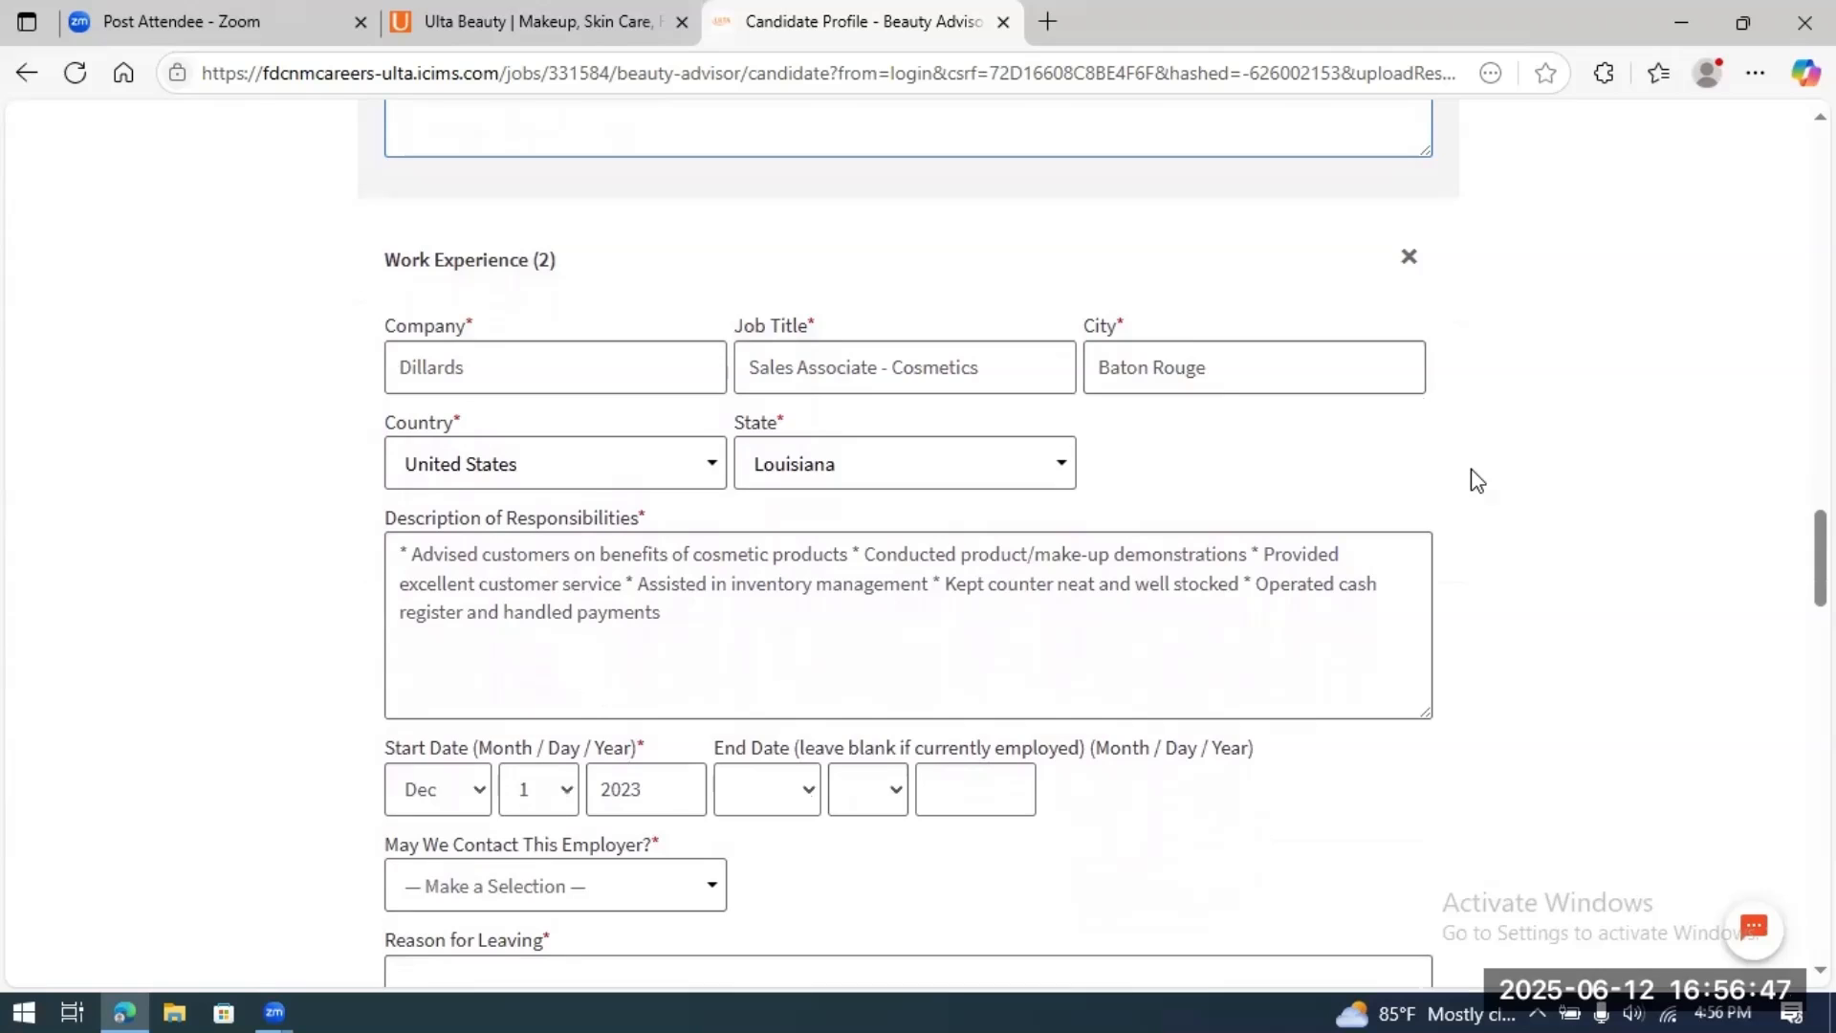
Step: Set 'May We Contact This Employer?' to No for the Dillards job
{"action": "scroll", "coordinate": [1478, 480], "scroll_direction": "down", "scroll_amount": 2}
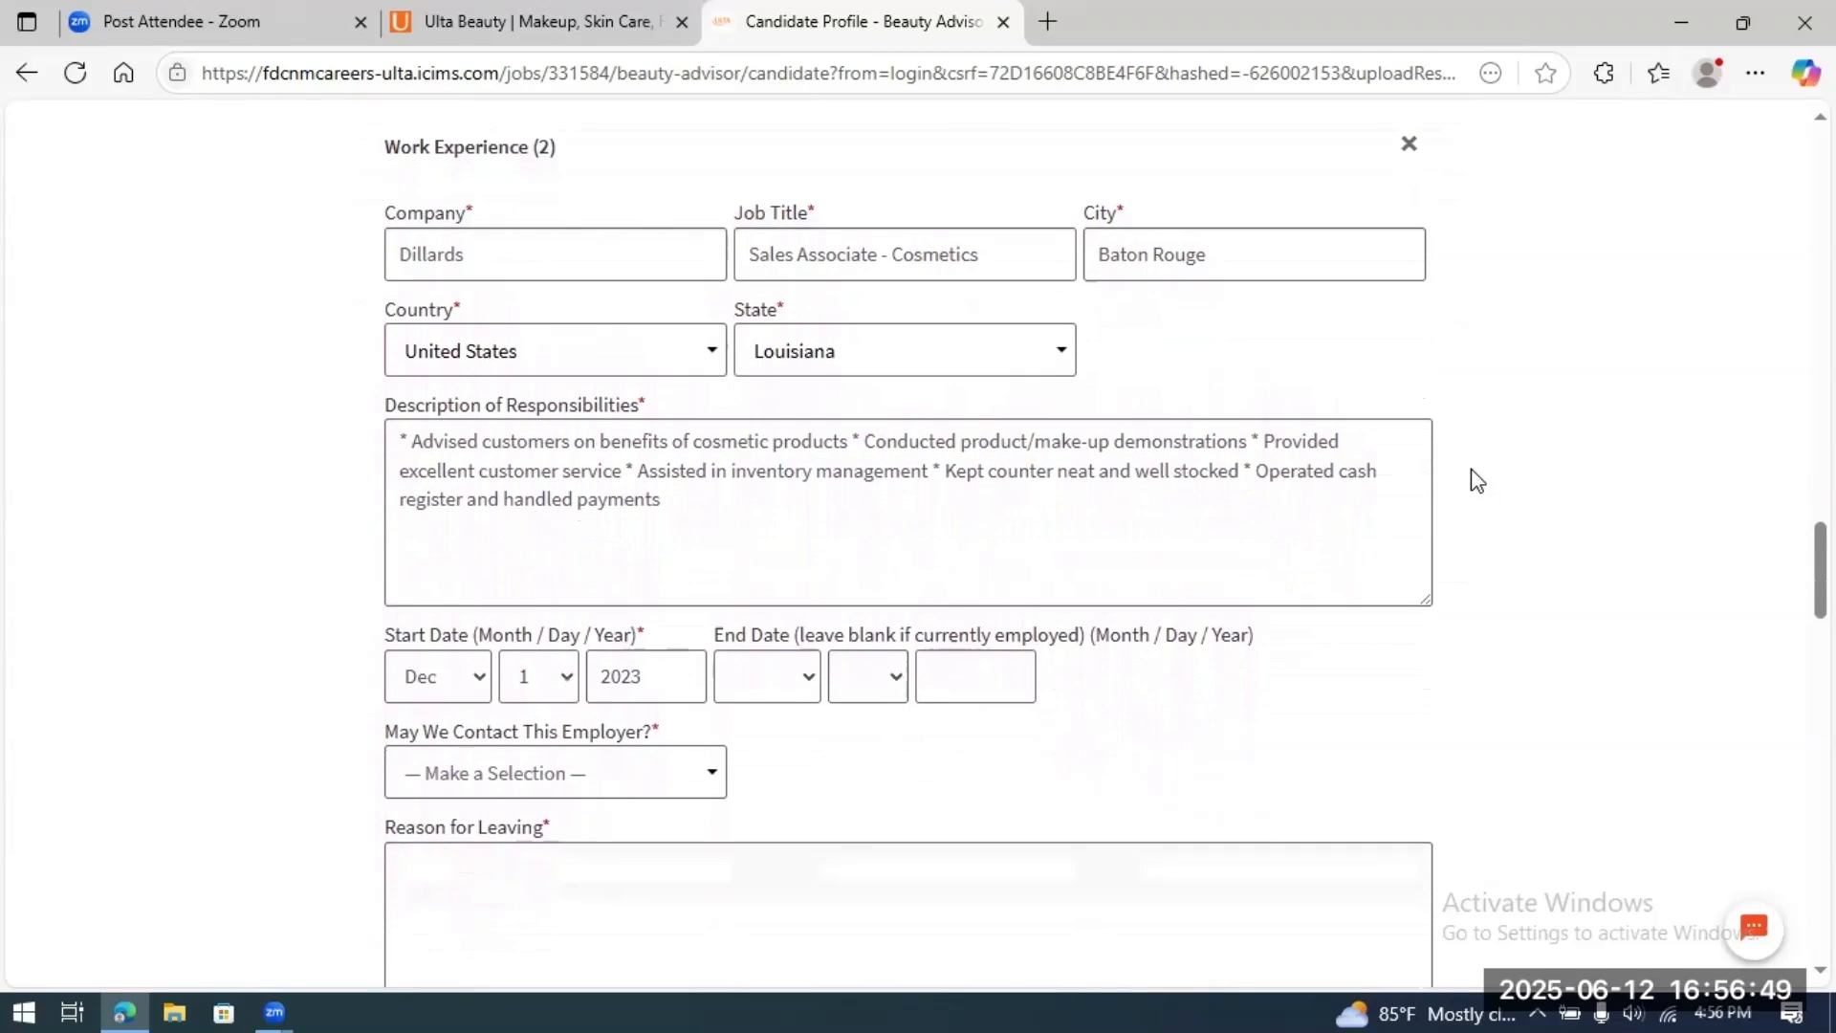
{"action": "scroll", "coordinate": [1478, 481], "scroll_direction": "down", "scroll_amount": 2}
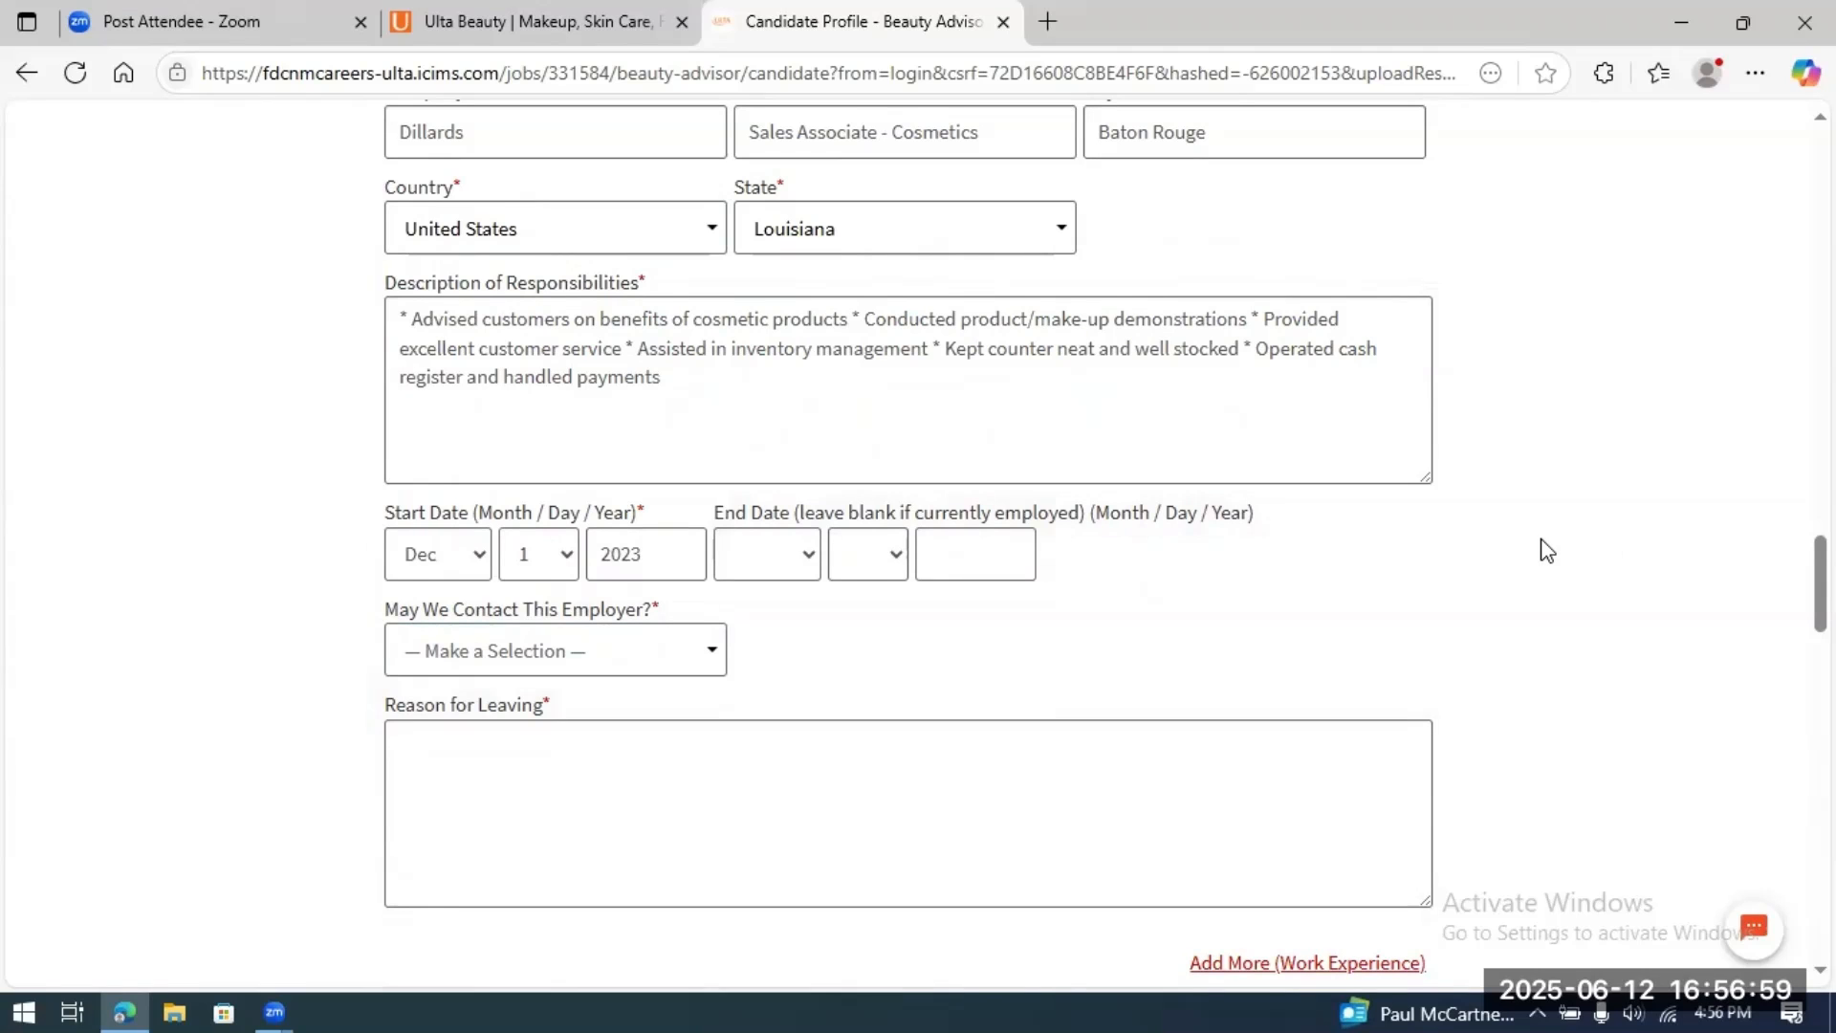
{"action": "scroll", "coordinate": [1547, 551], "scroll_direction": "down", "scroll_amount": 1}
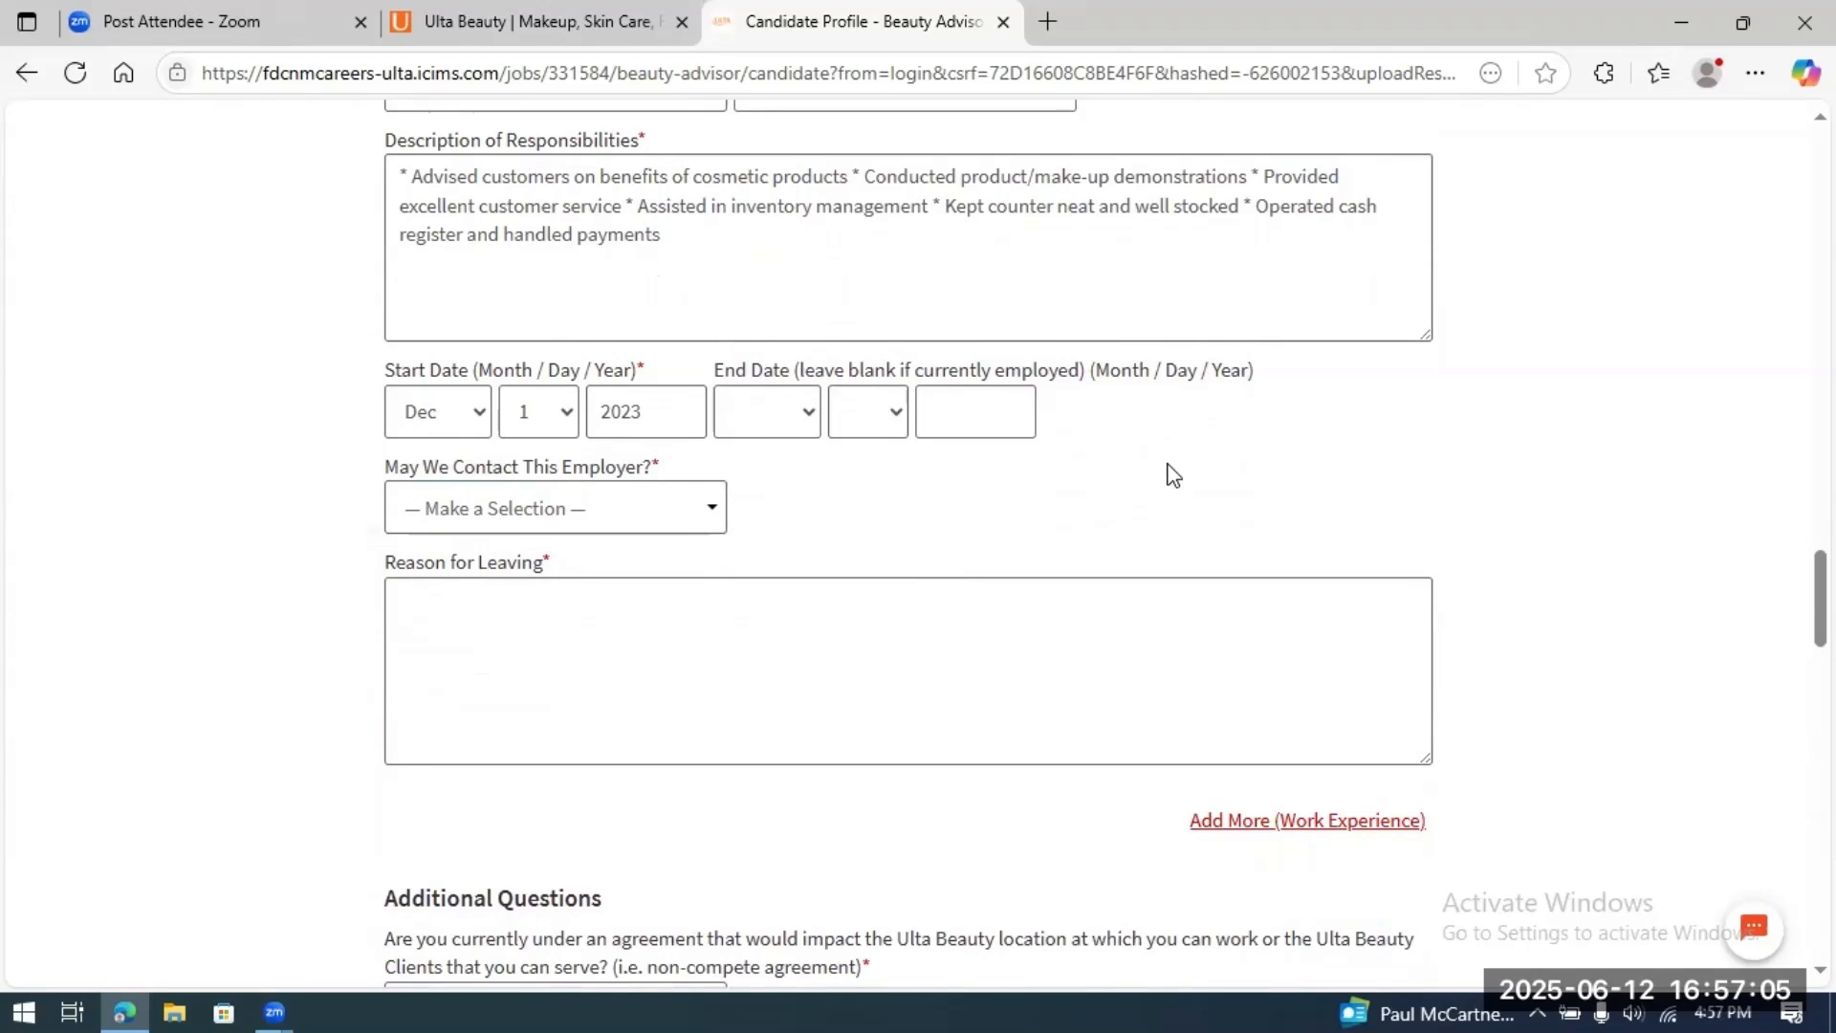
{"action": "left_click", "coordinate": [712, 510]}
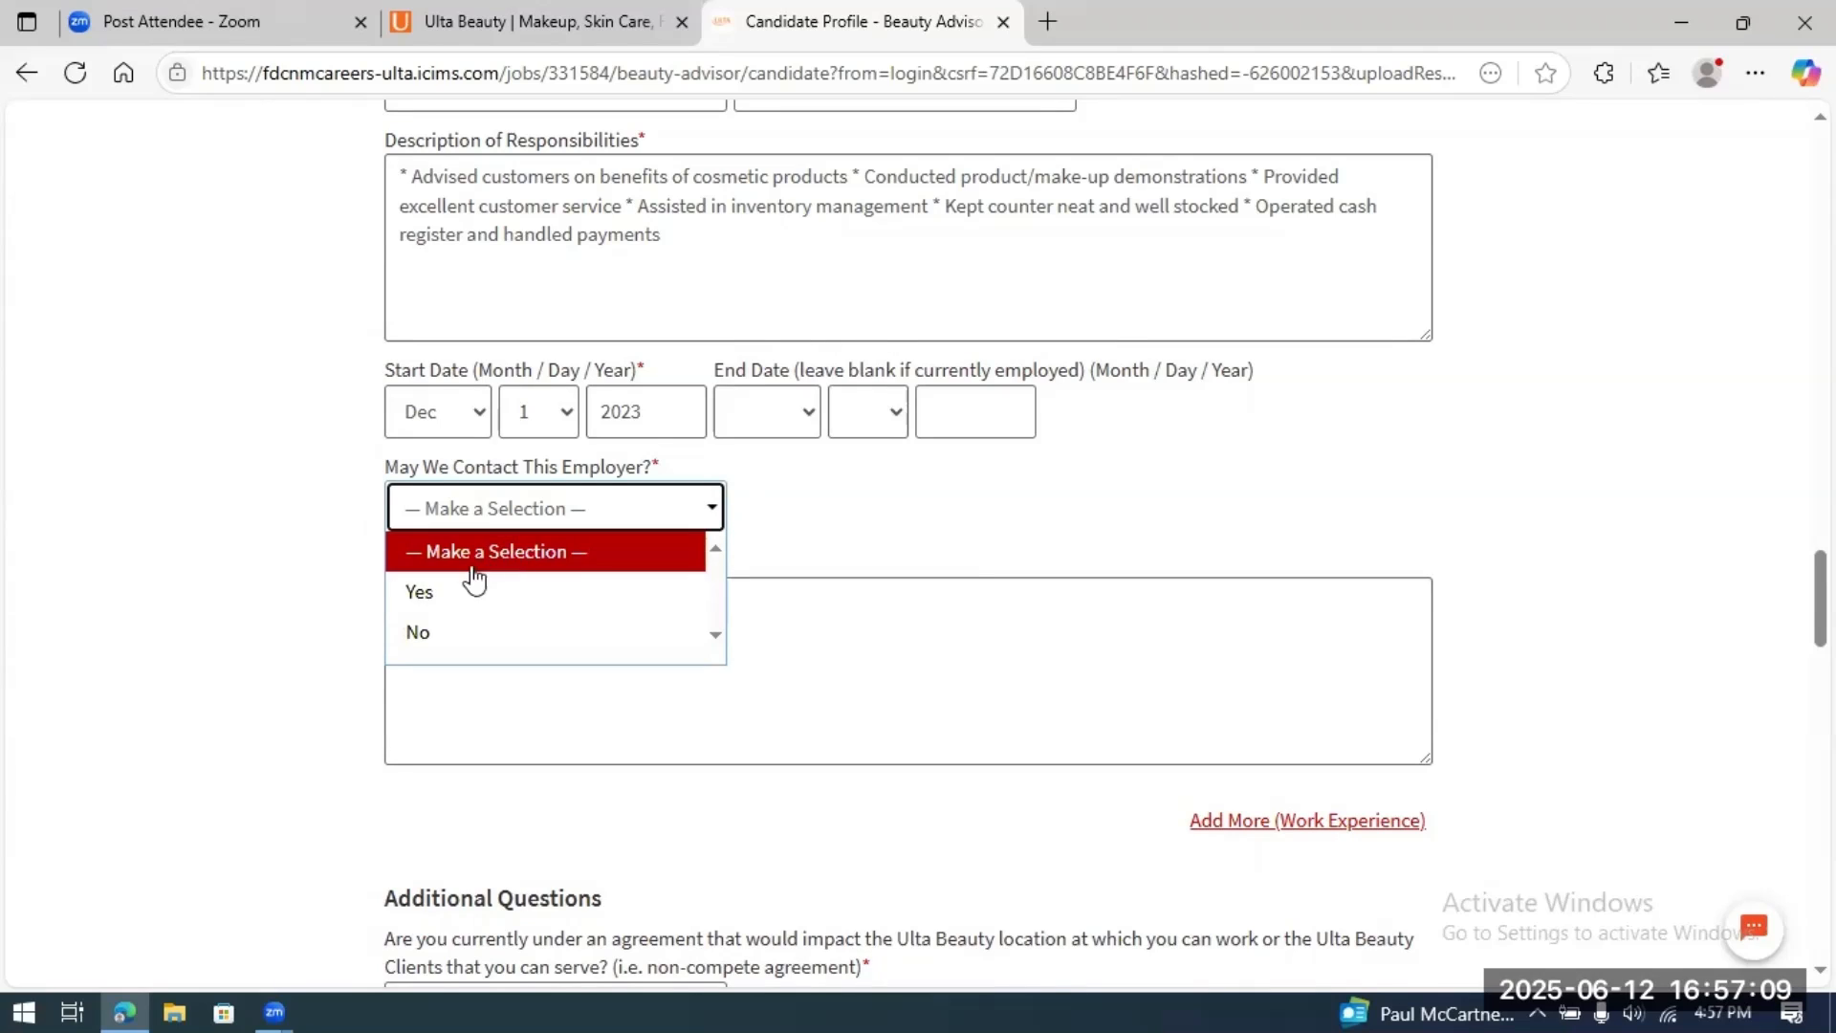
{"action": "left_click", "coordinate": [450, 632]}
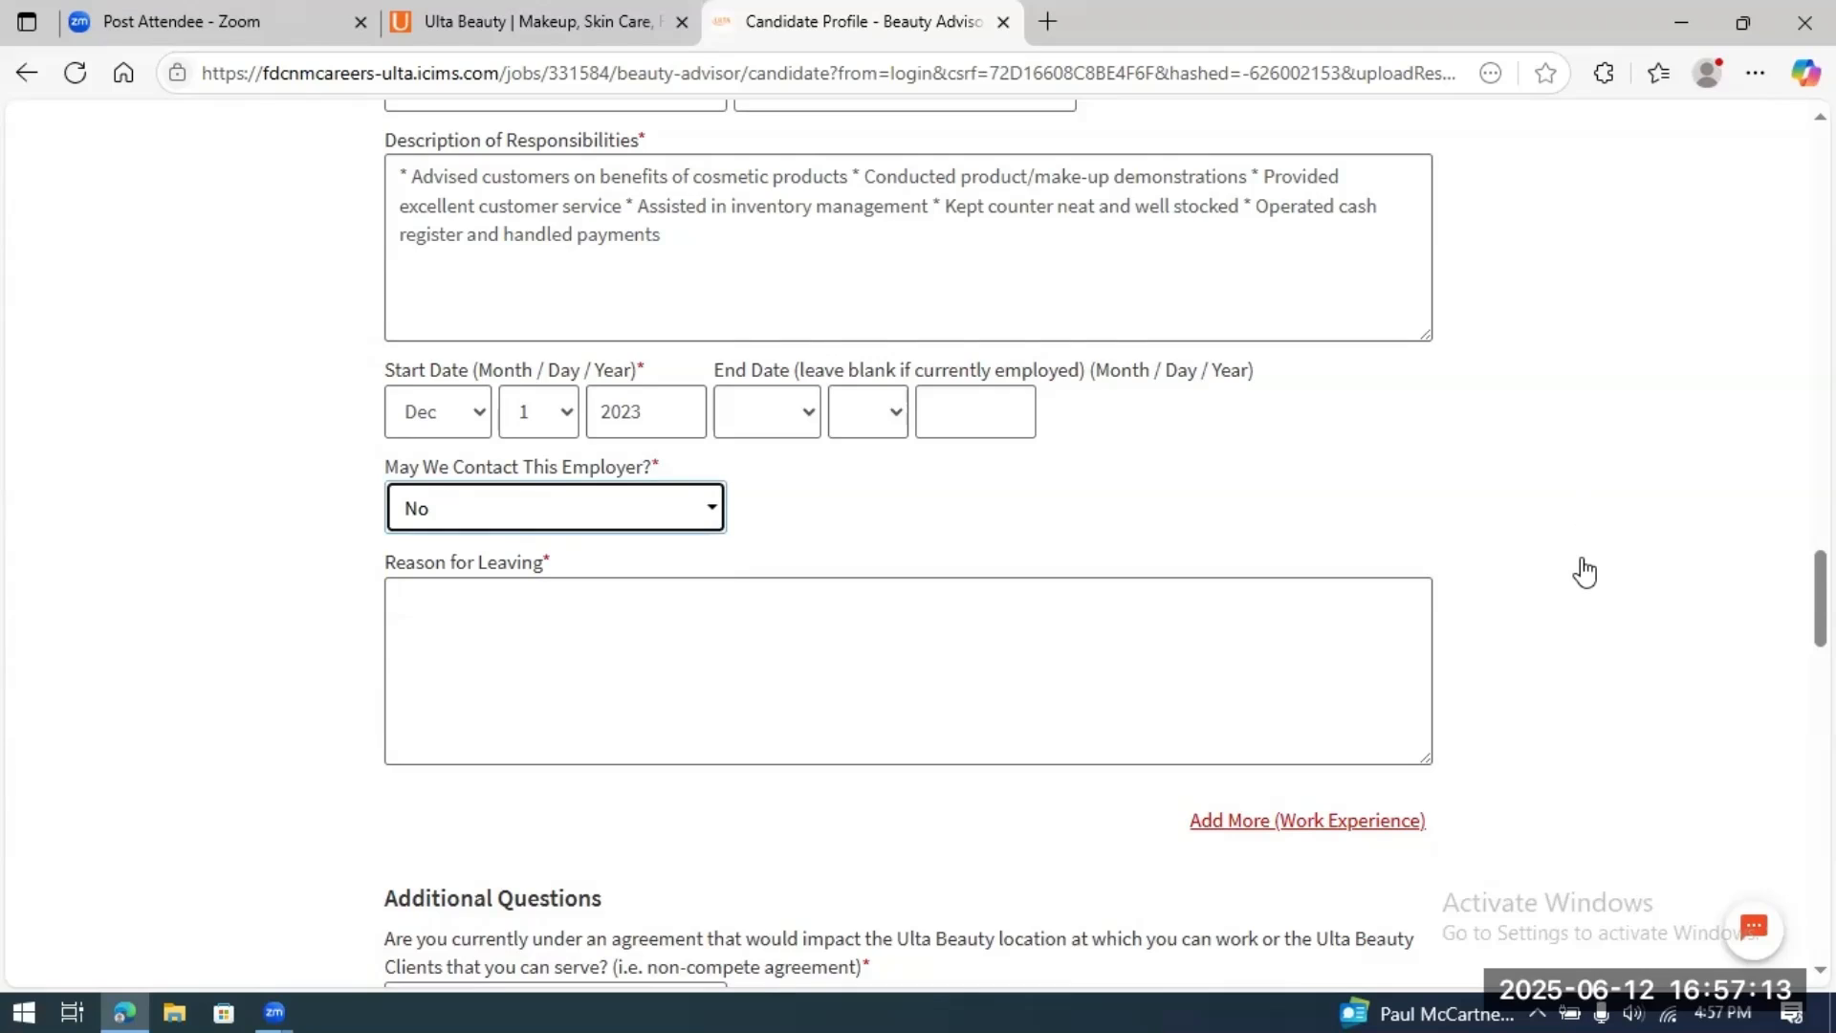
Step: Enter the reason for leaving: 'I'm still employed here but would rather work for Ulta'
{"action": "scroll", "coordinate": [1585, 572], "scroll_direction": "down", "scroll_amount": 1}
{"action": "left_click", "coordinate": [812, 610]}
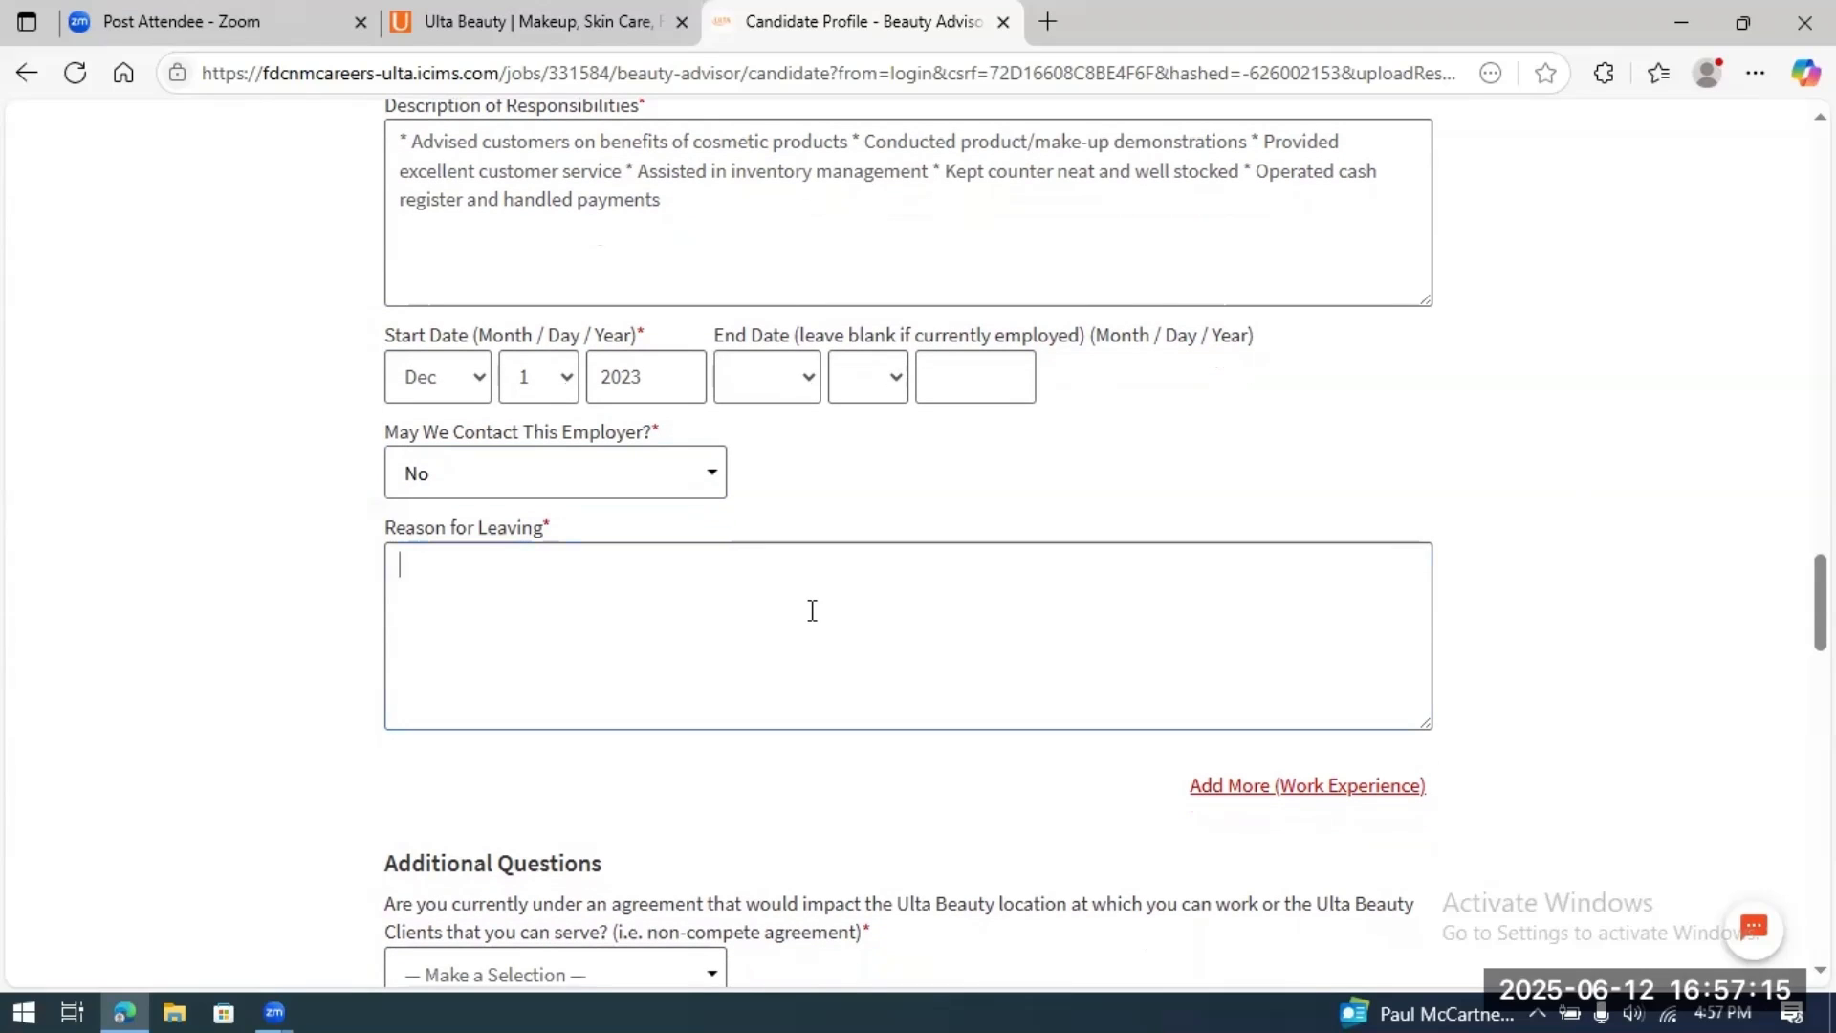
{"action": "type", "text": "I'm still employed"}
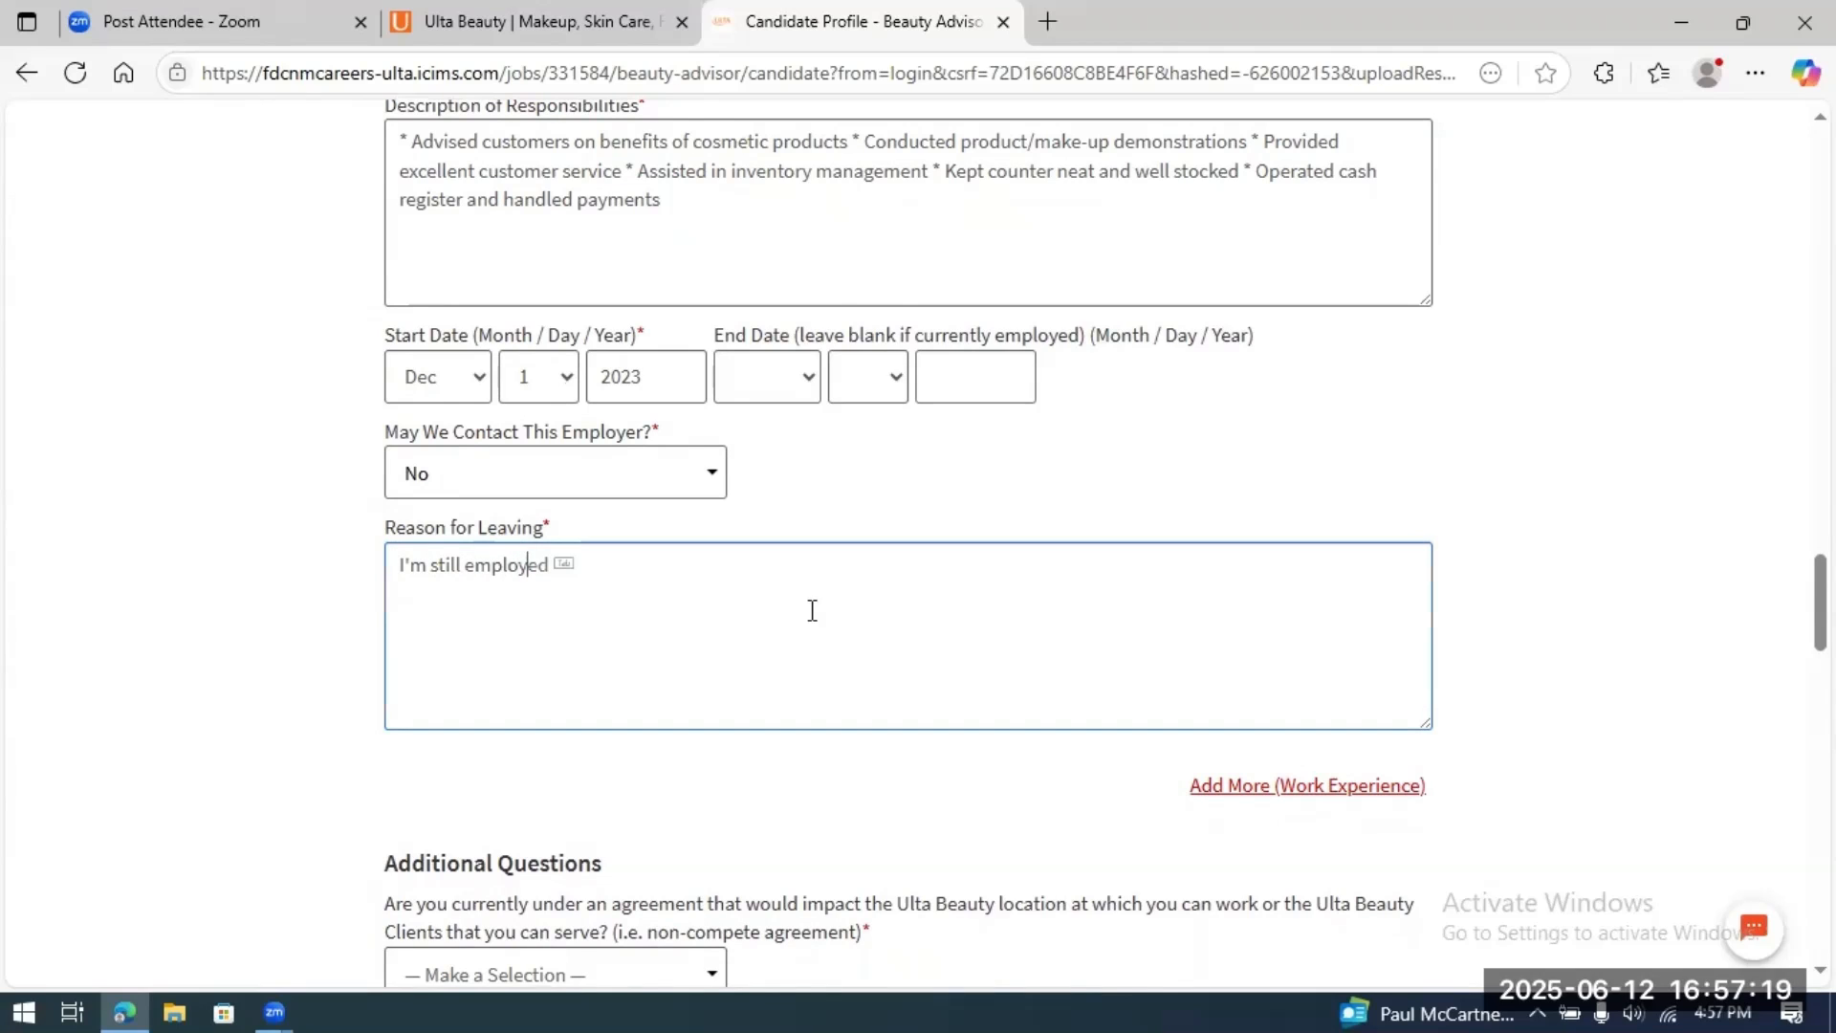
{"action": "type", "text": " here but would ra"}
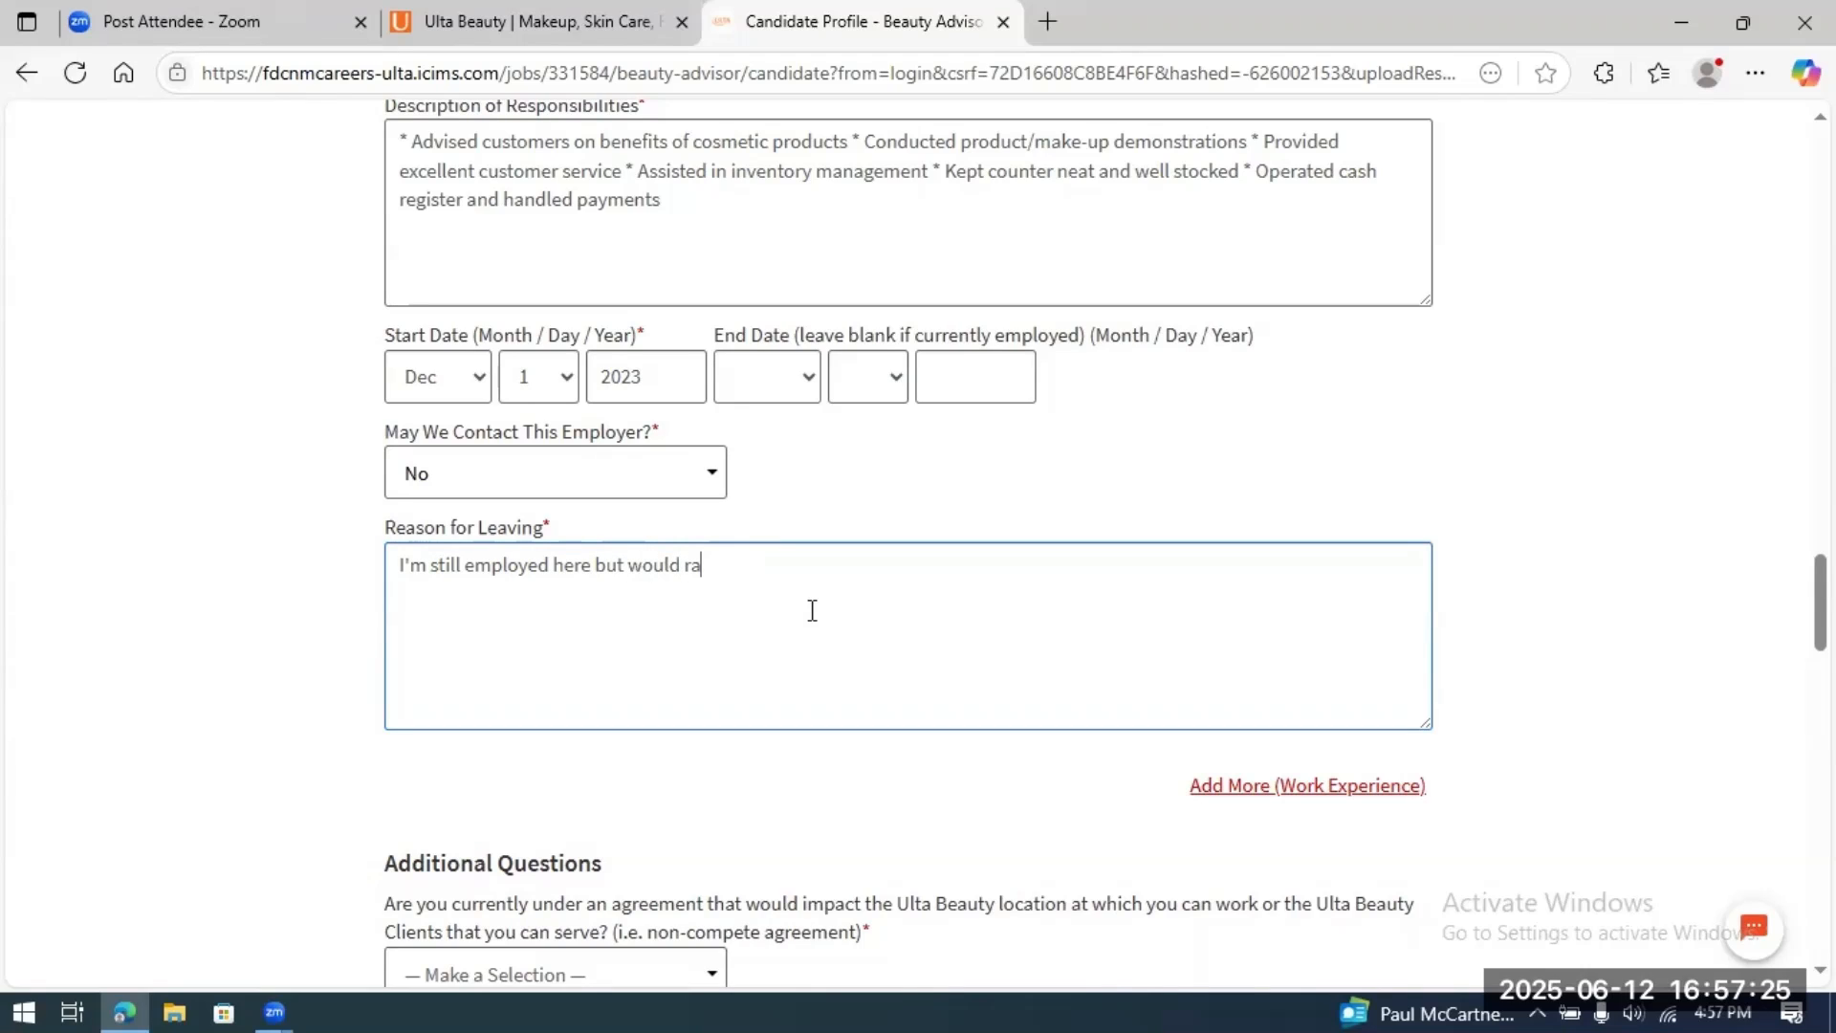
{"action": "type", "text": "ther work for Ulta"}
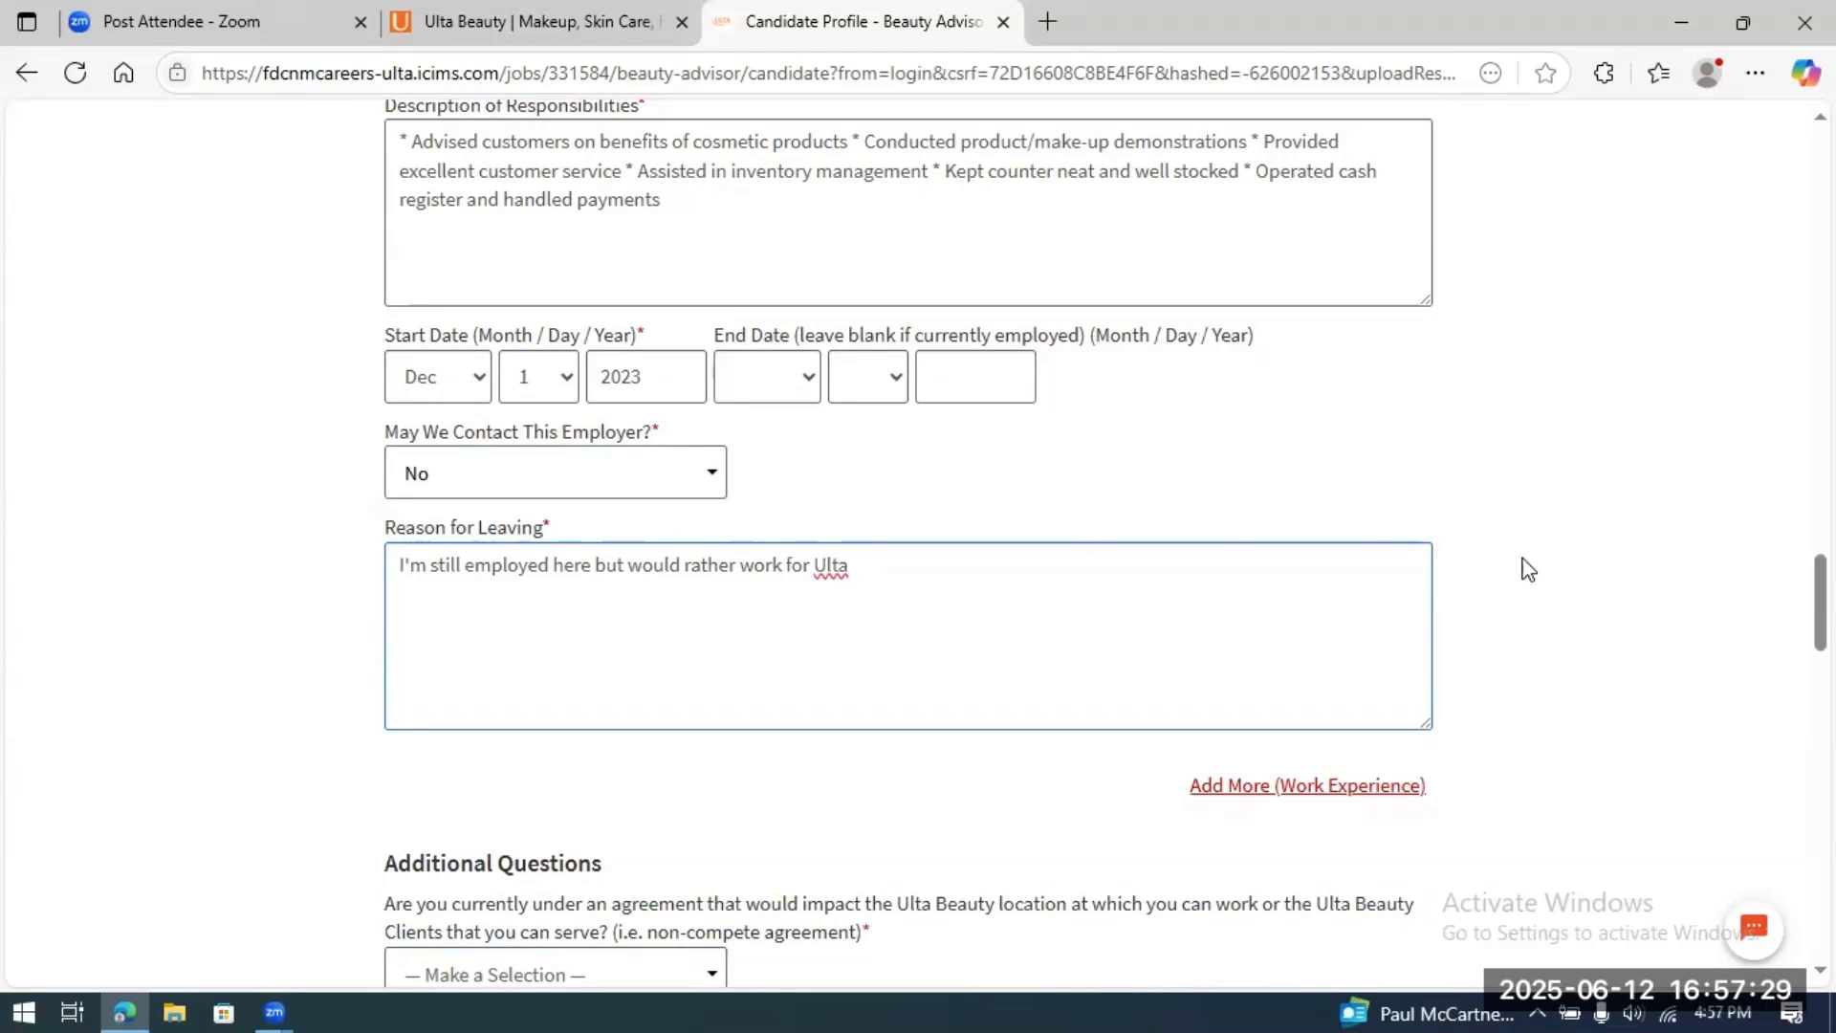
{"action": "scroll", "coordinate": [1503, 640], "scroll_direction": "down", "scroll_amount": 1}
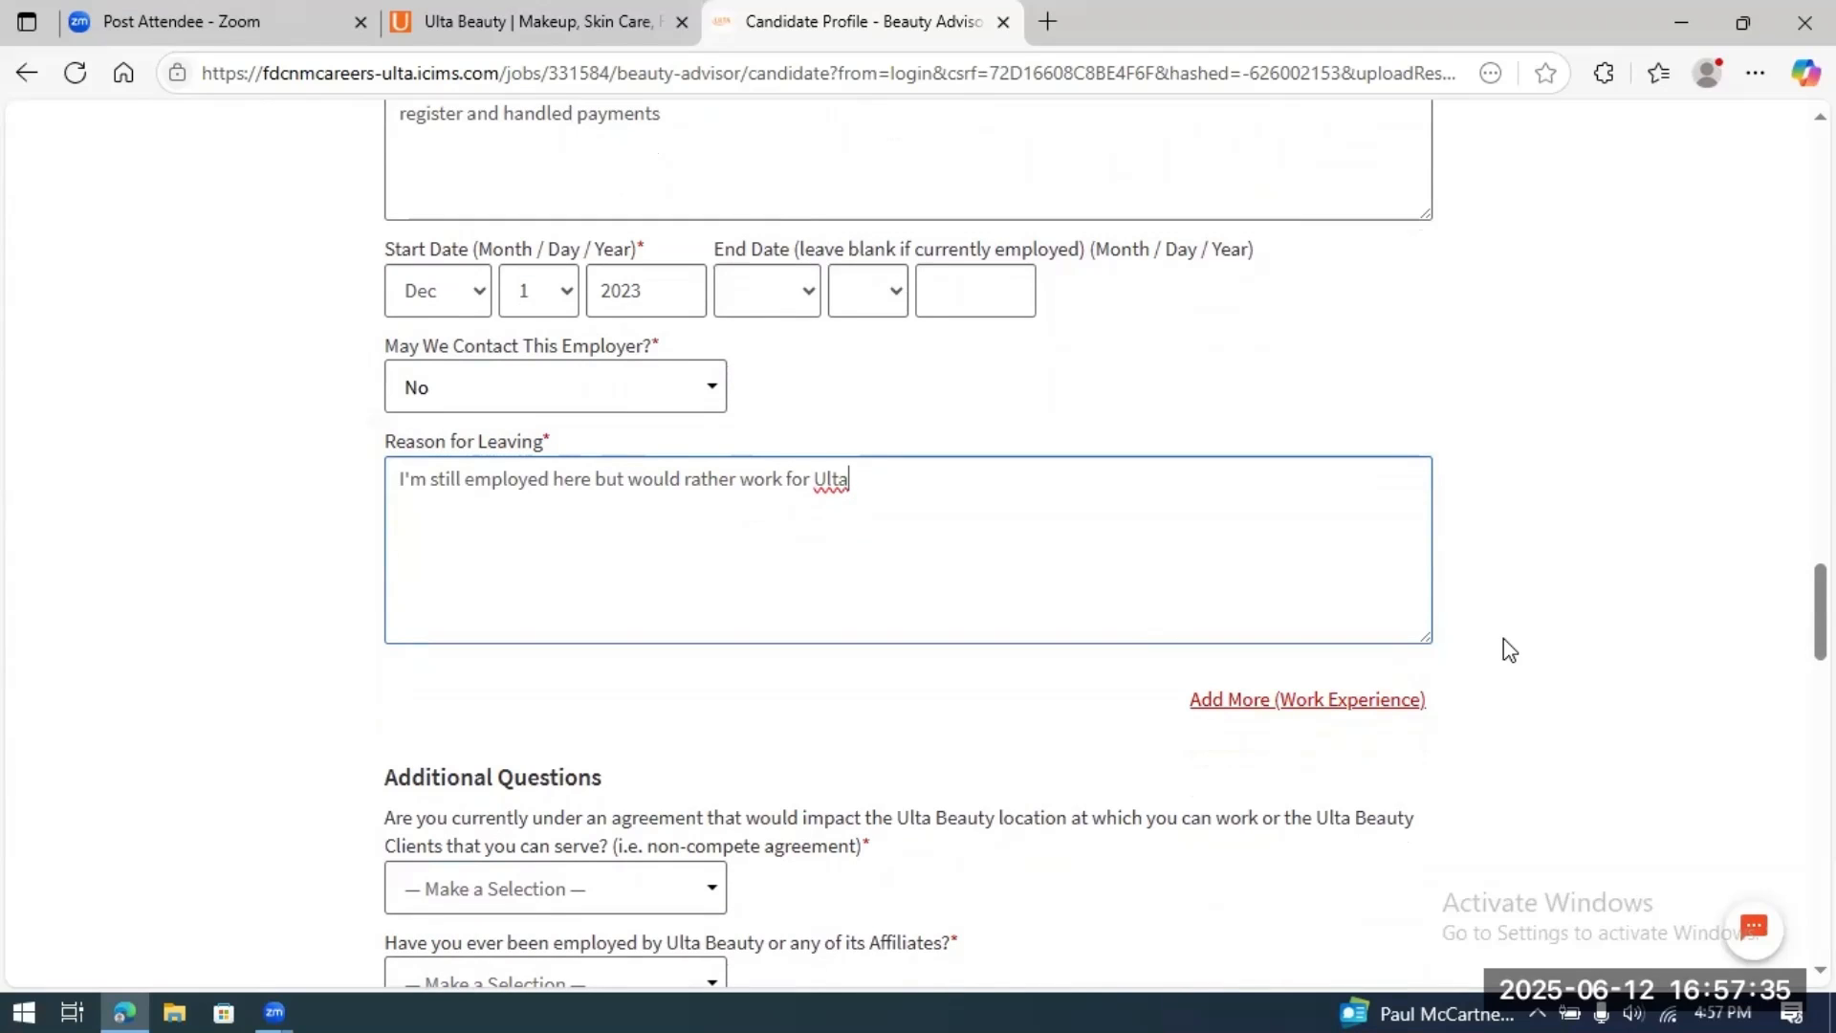
{"action": "scroll", "coordinate": [1503, 639], "scroll_direction": "down", "scroll_amount": 1}
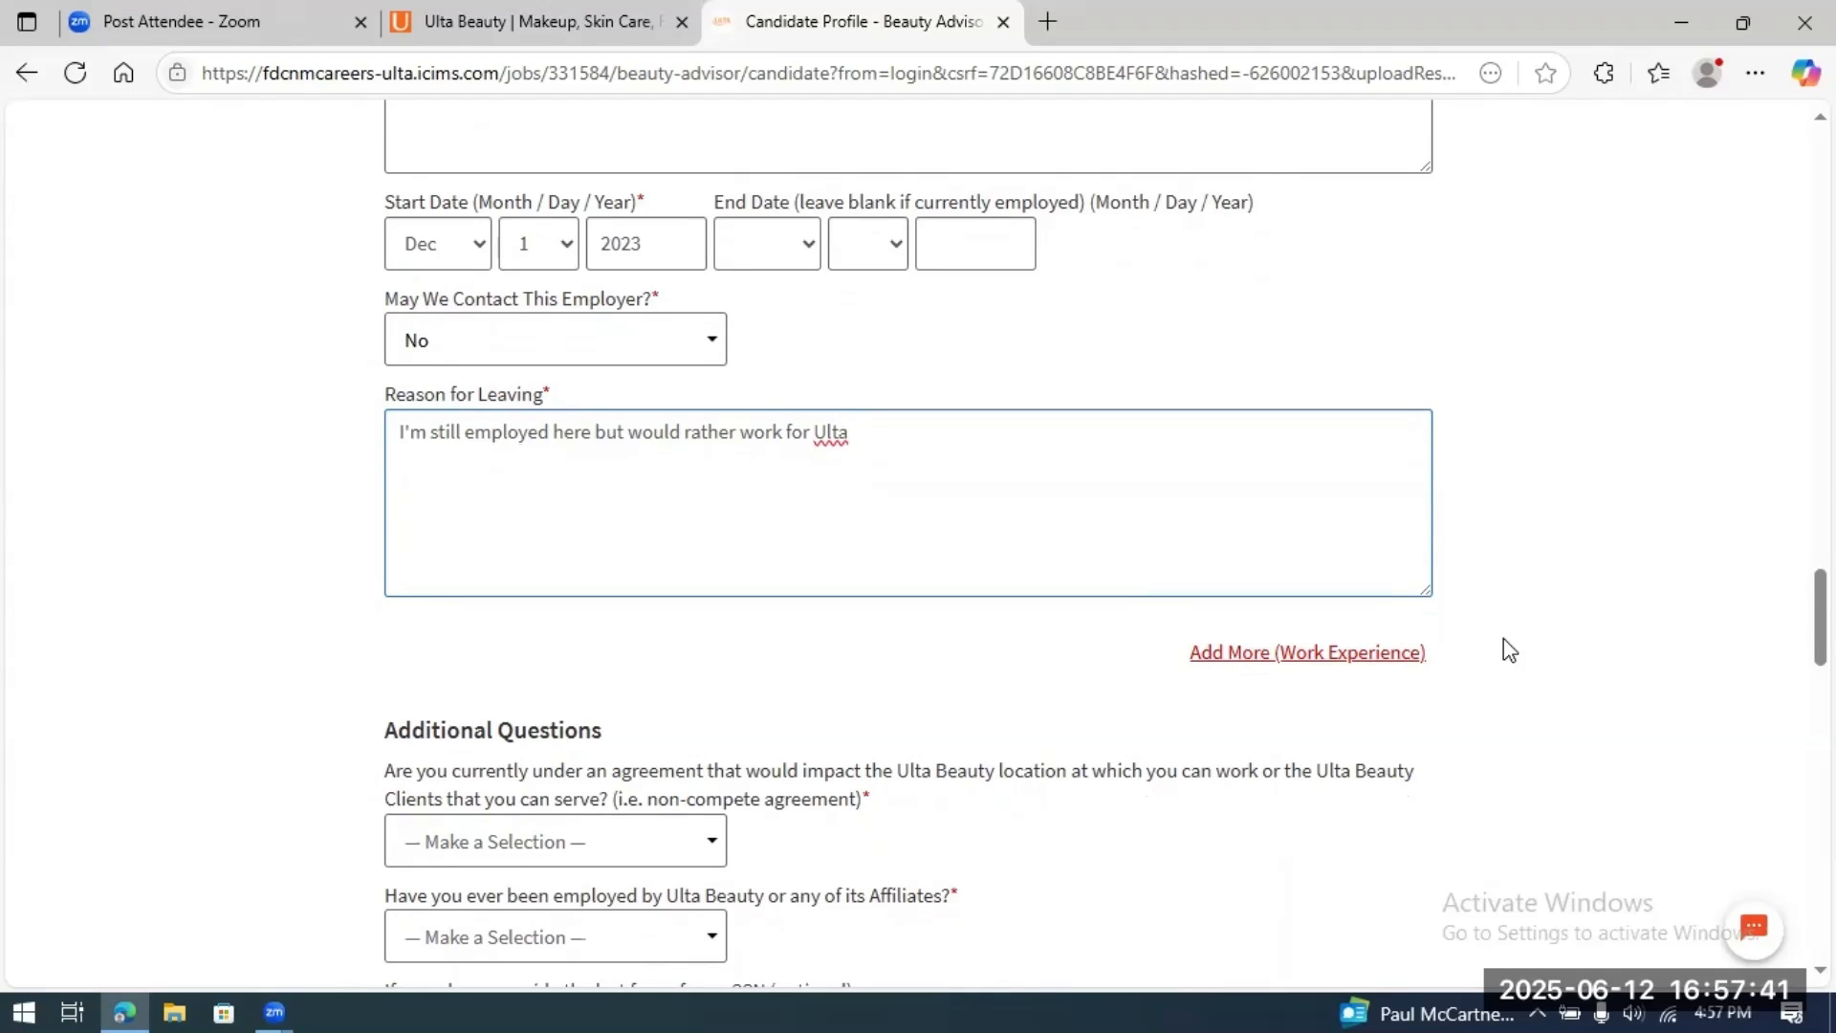
{"action": "scroll", "coordinate": [1504, 638], "scroll_direction": "down", "scroll_amount": 1}
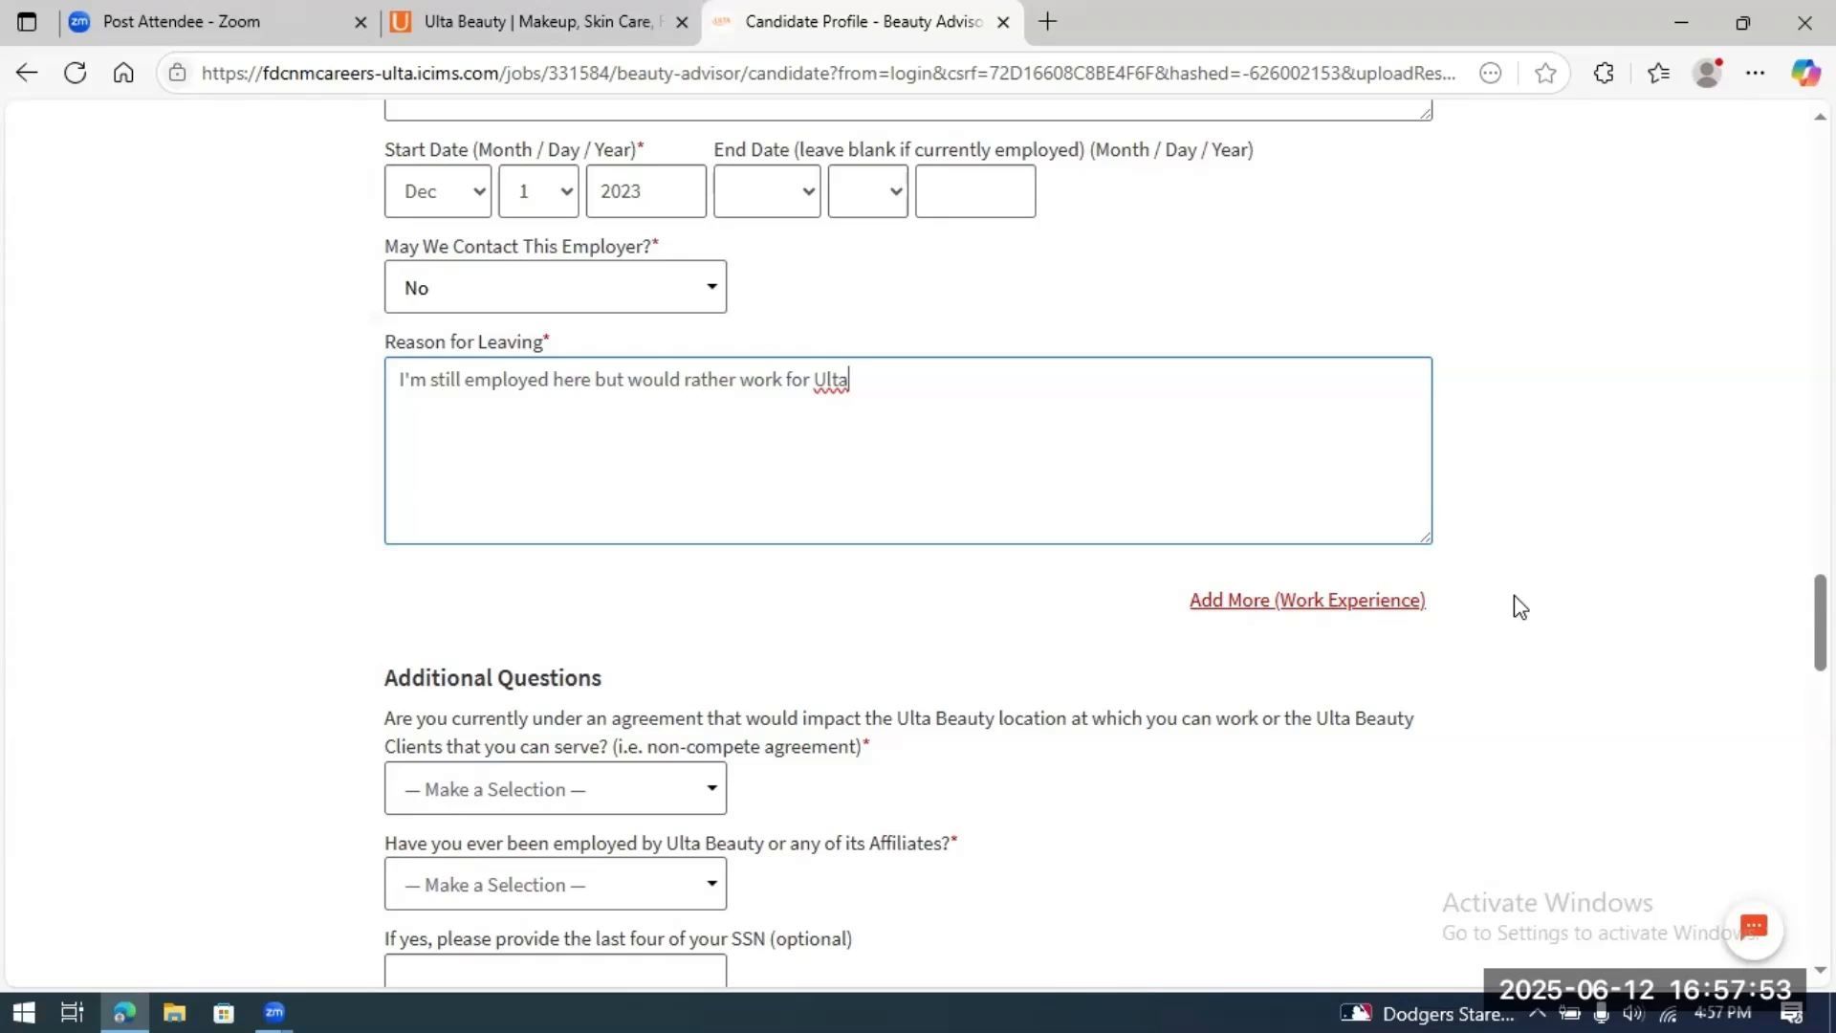
Step: Answer No to the non-compete, prior Ulta Beauty employment, and relatives-at-Ulta questions
{"action": "scroll", "coordinate": [1514, 597], "scroll_direction": "down", "scroll_amount": 3}
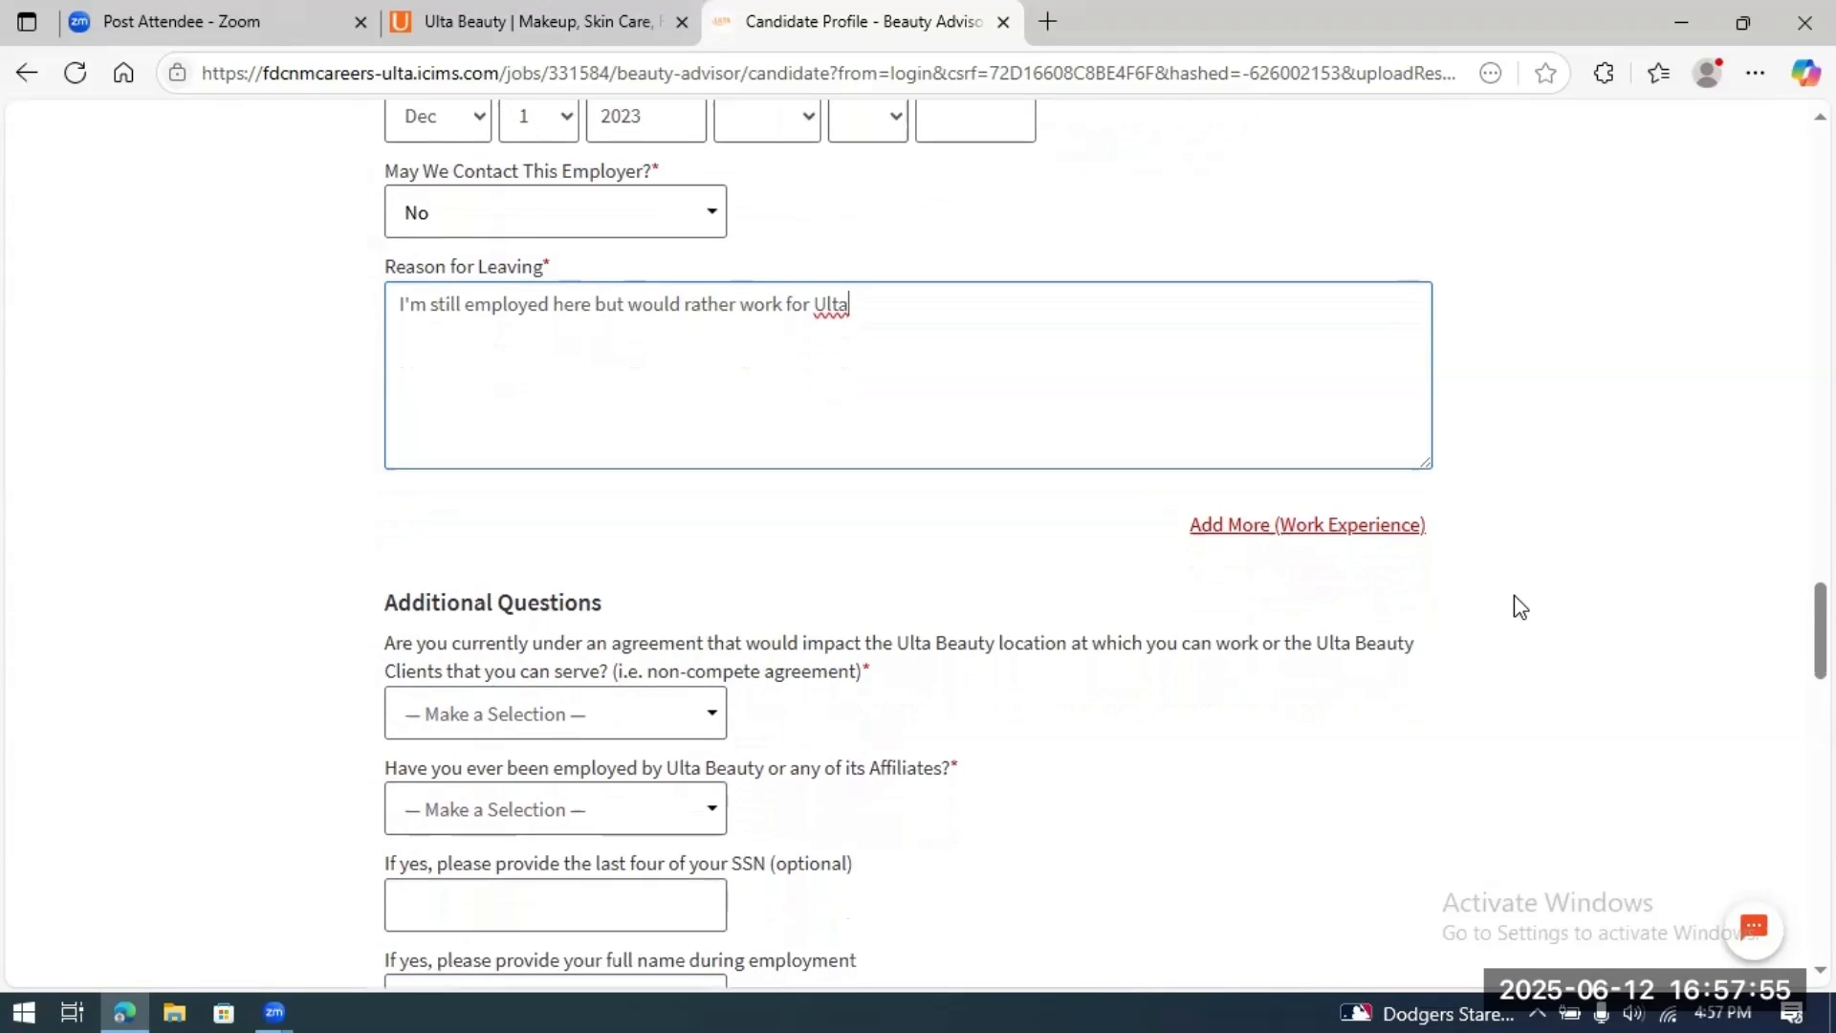
{"action": "scroll", "coordinate": [1513, 595], "scroll_direction": "down", "scroll_amount": 2}
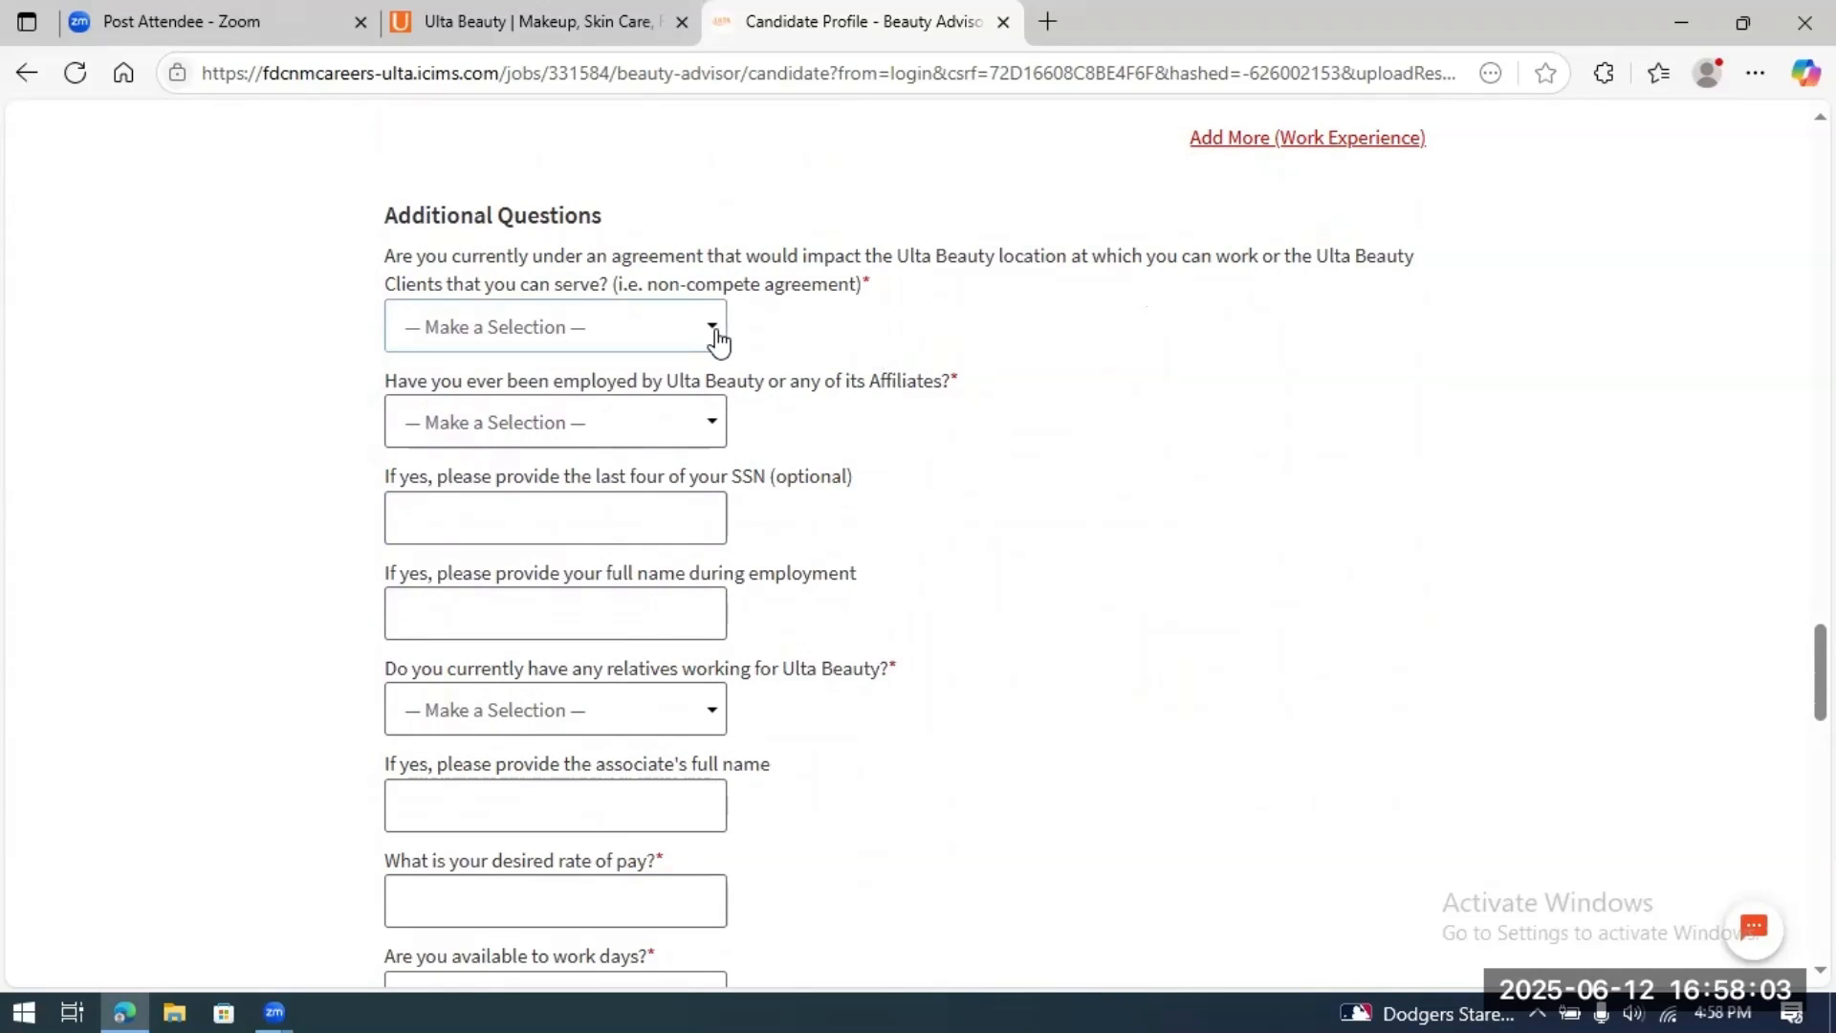
{"action": "left_click", "coordinate": [709, 330]}
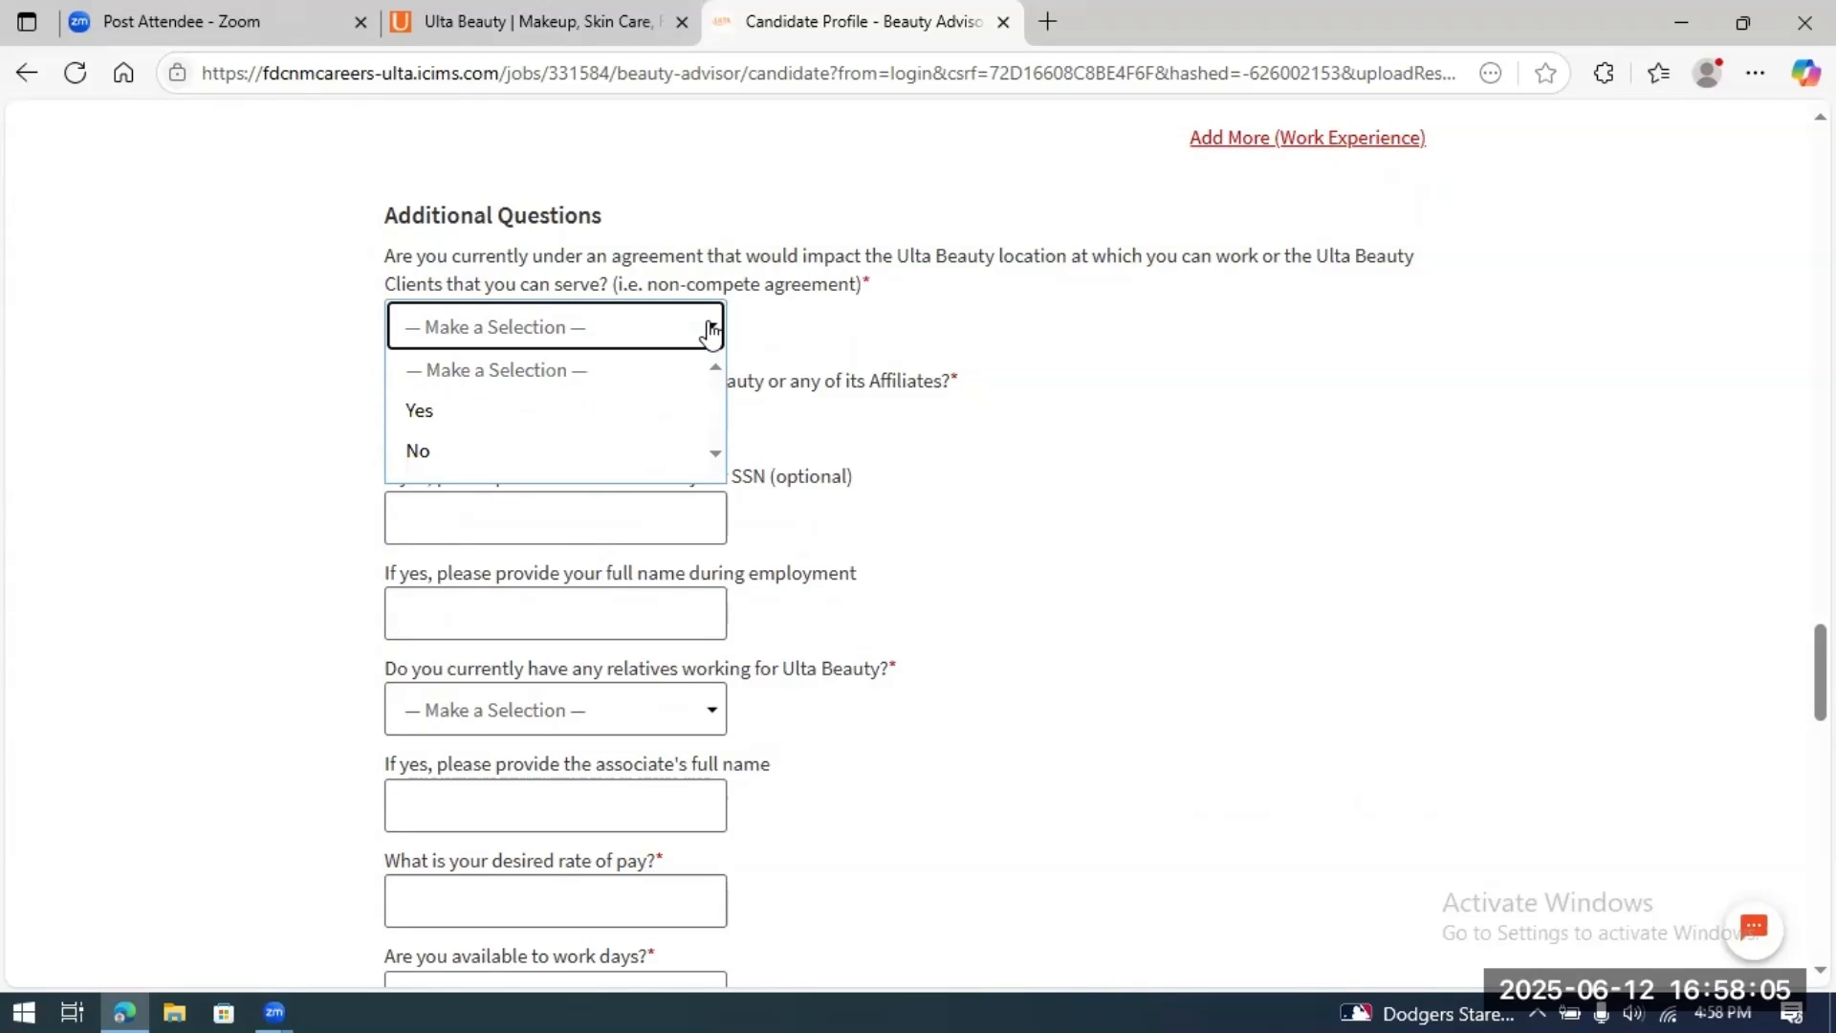
{"action": "left_click", "coordinate": [487, 454]}
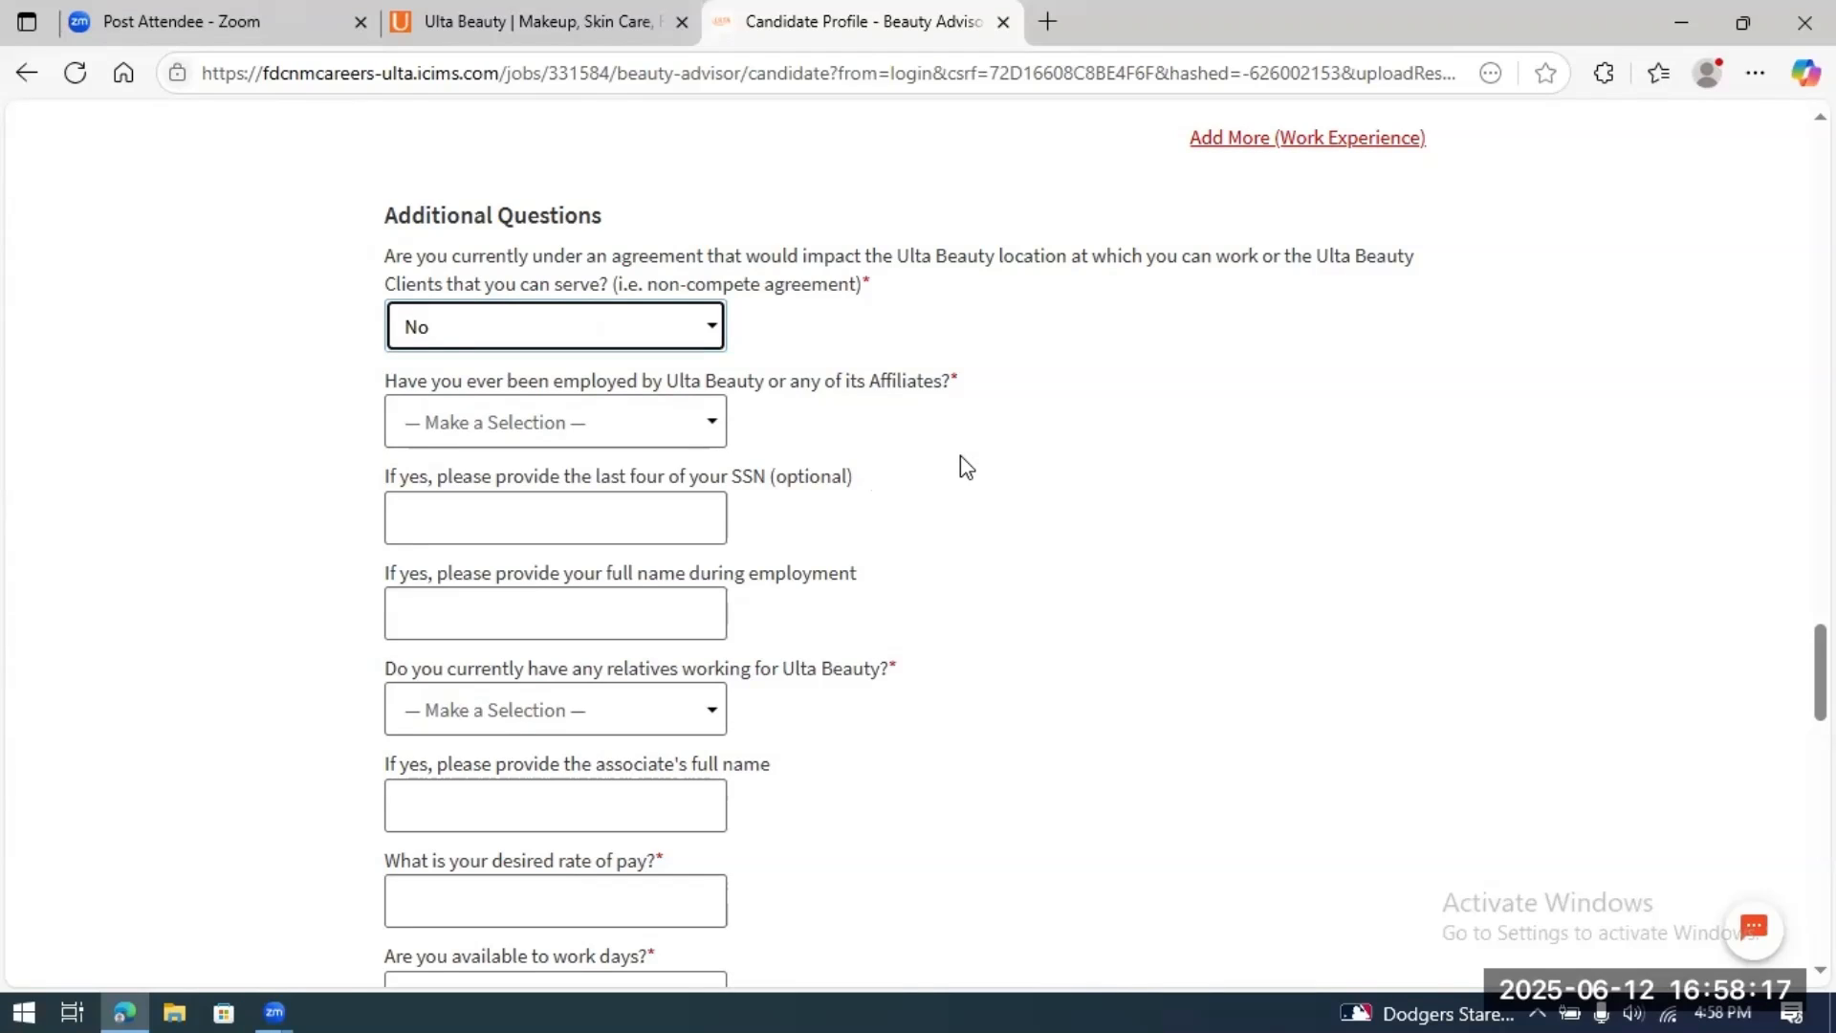
{"action": "scroll", "coordinate": [935, 507], "scroll_direction": "down", "scroll_amount": 1}
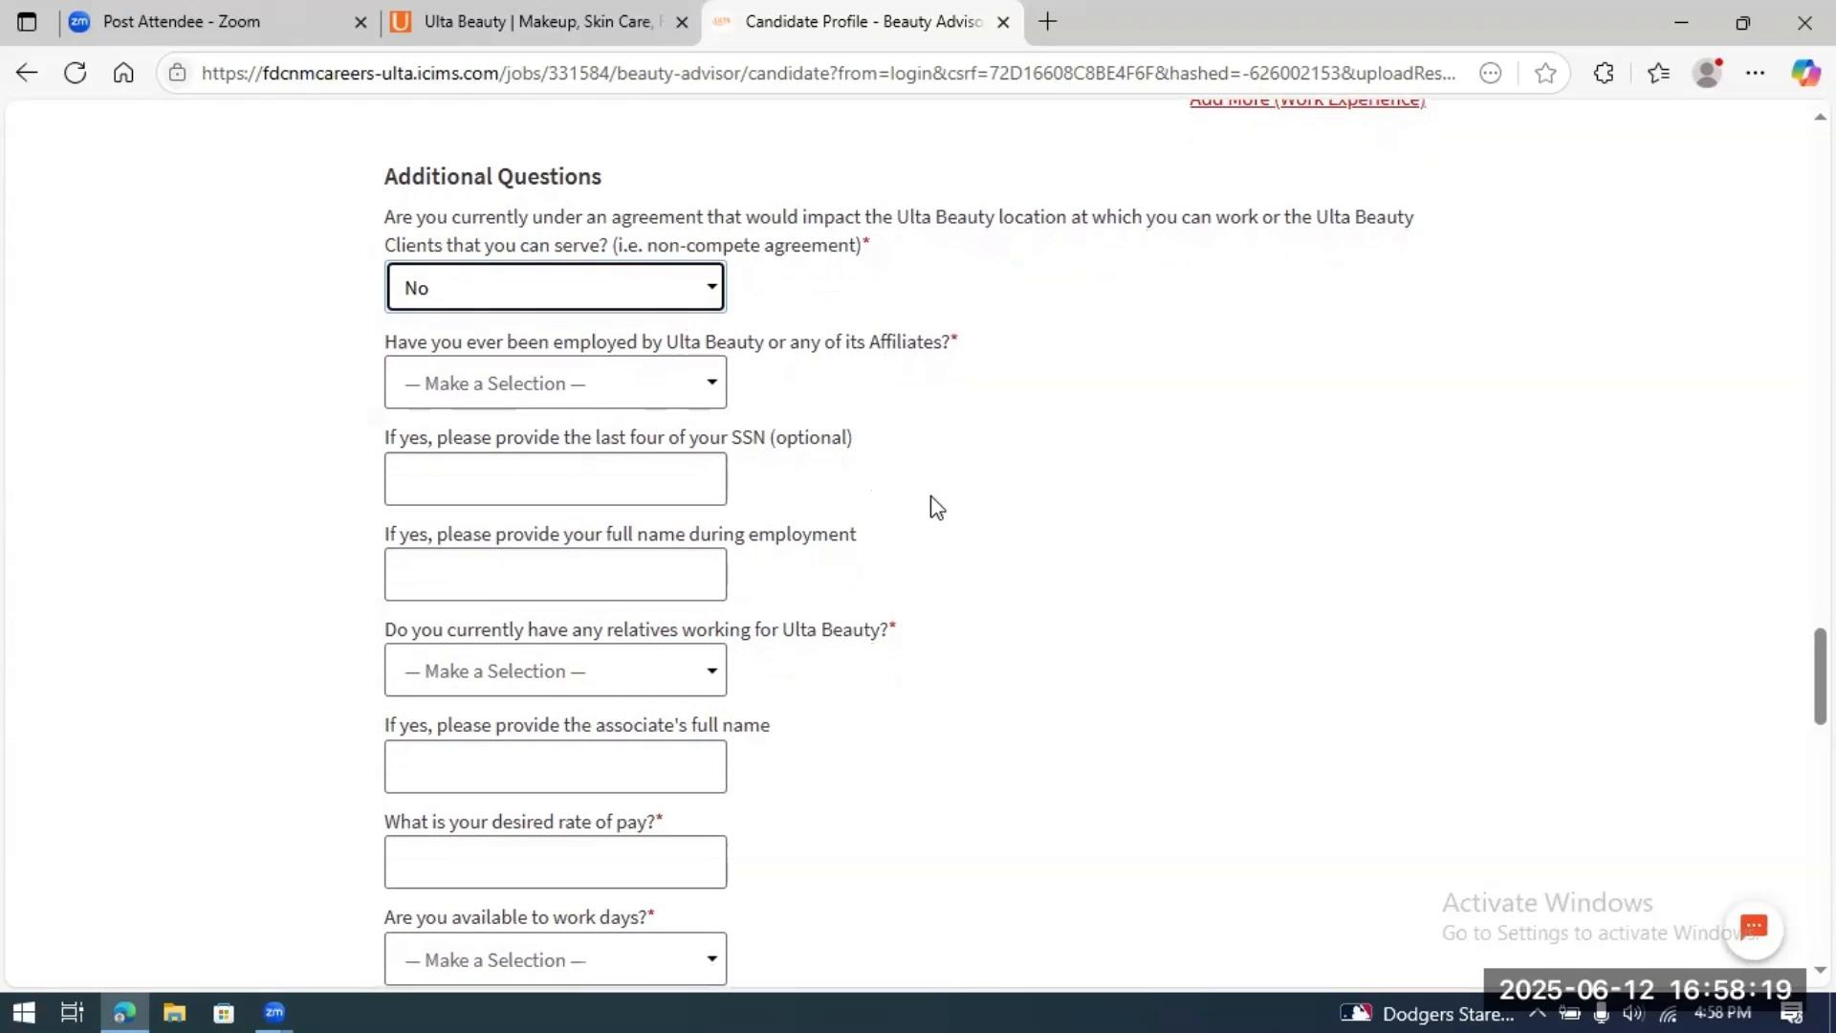
{"action": "left_click", "coordinate": [710, 384]}
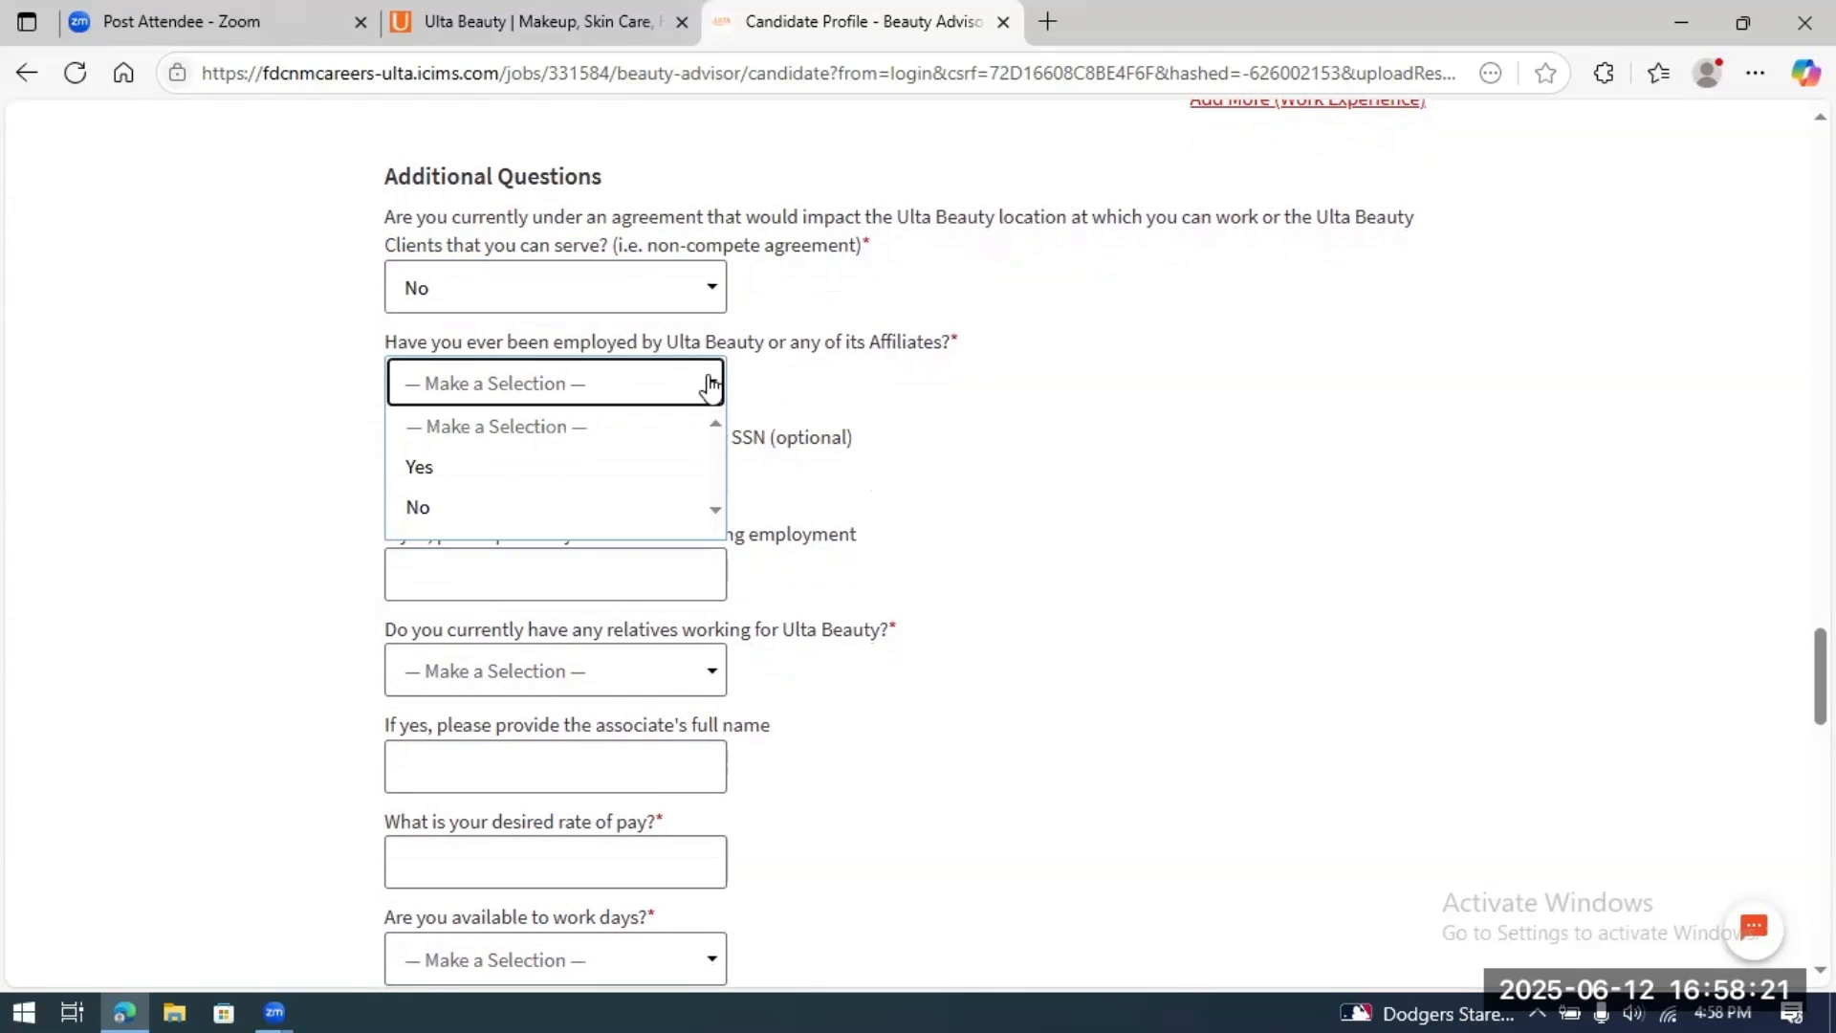
{"action": "left_click", "coordinate": [500, 510]}
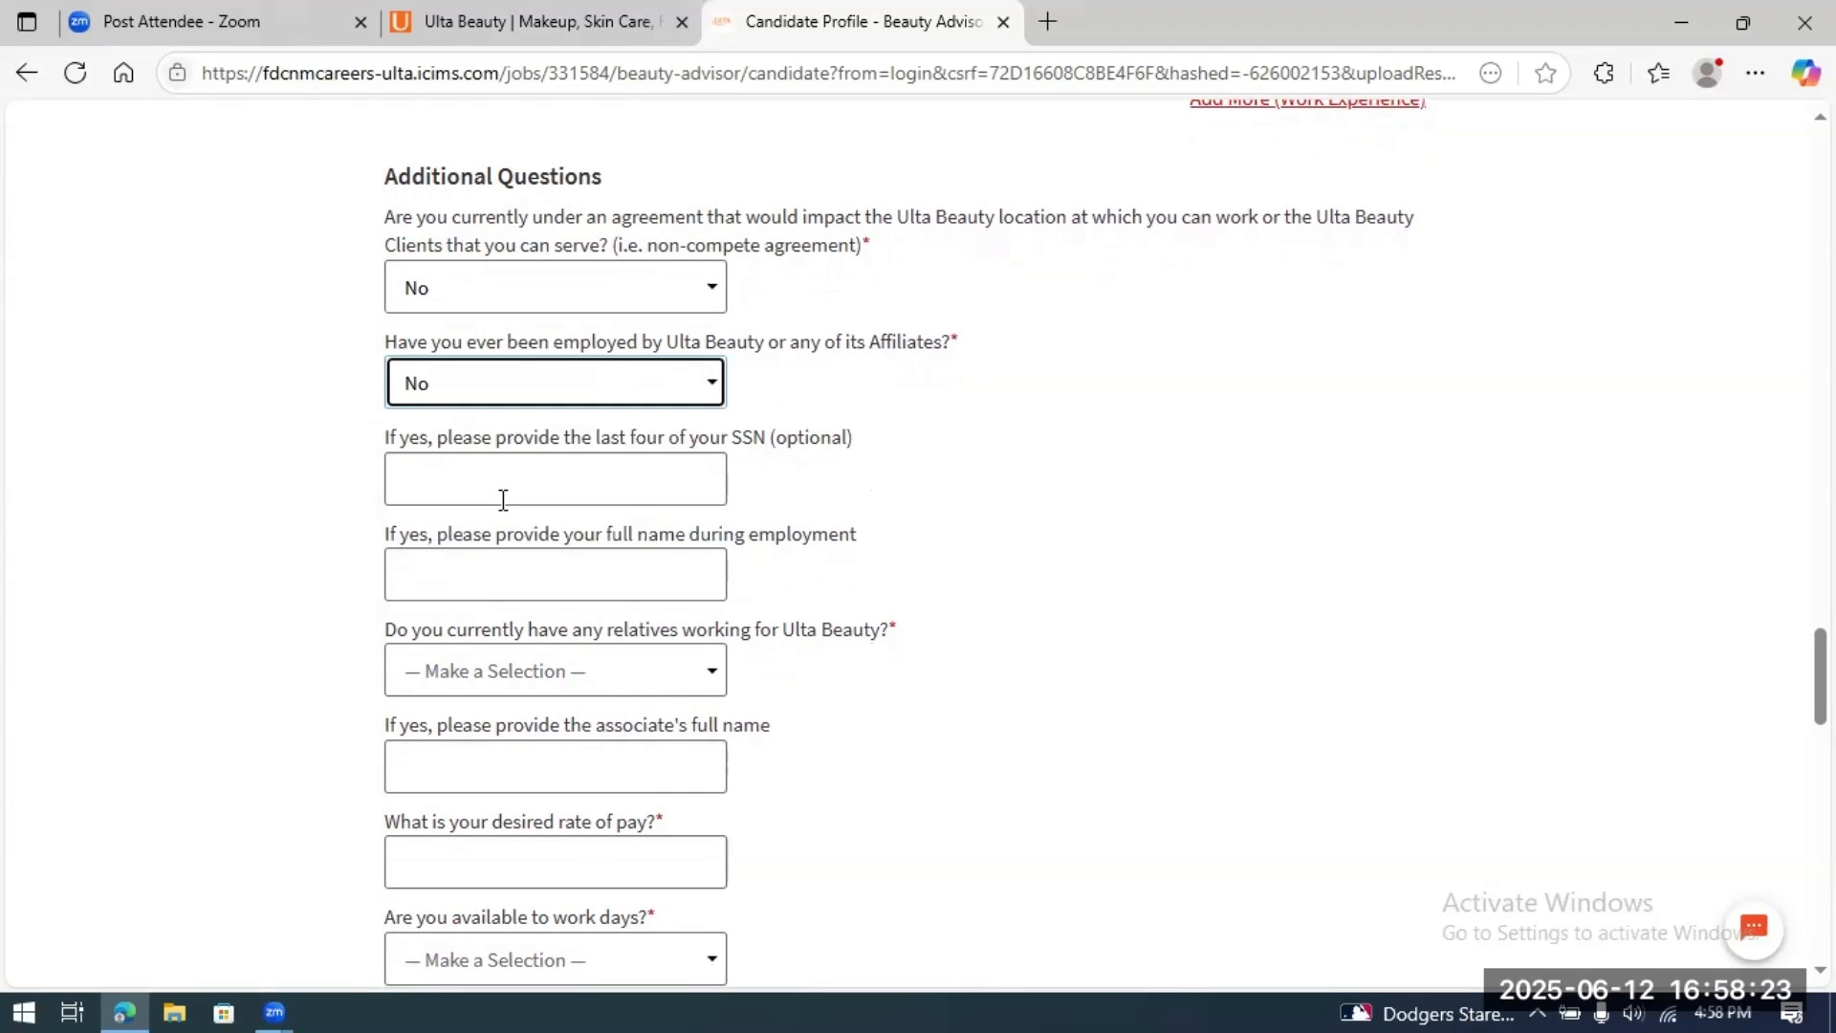
{"action": "scroll", "coordinate": [956, 514], "scroll_direction": "down", "scroll_amount": 3}
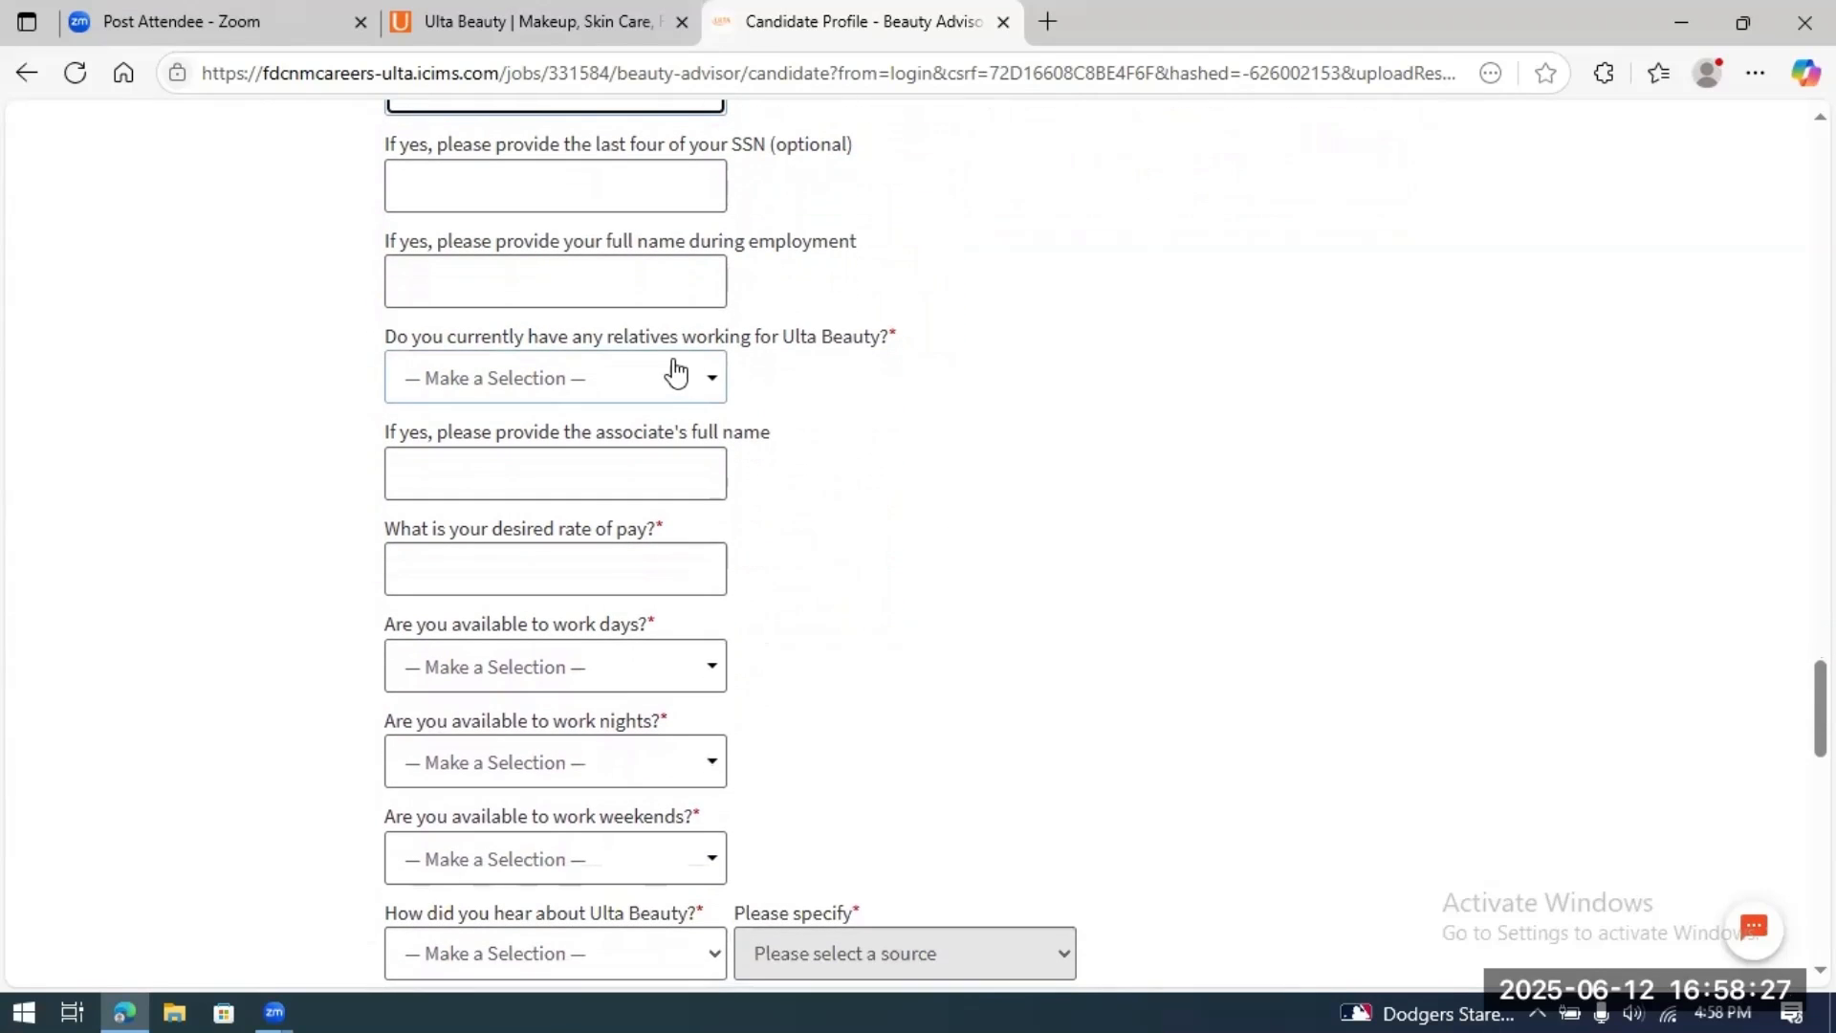
{"action": "left_click", "coordinate": [706, 379]}
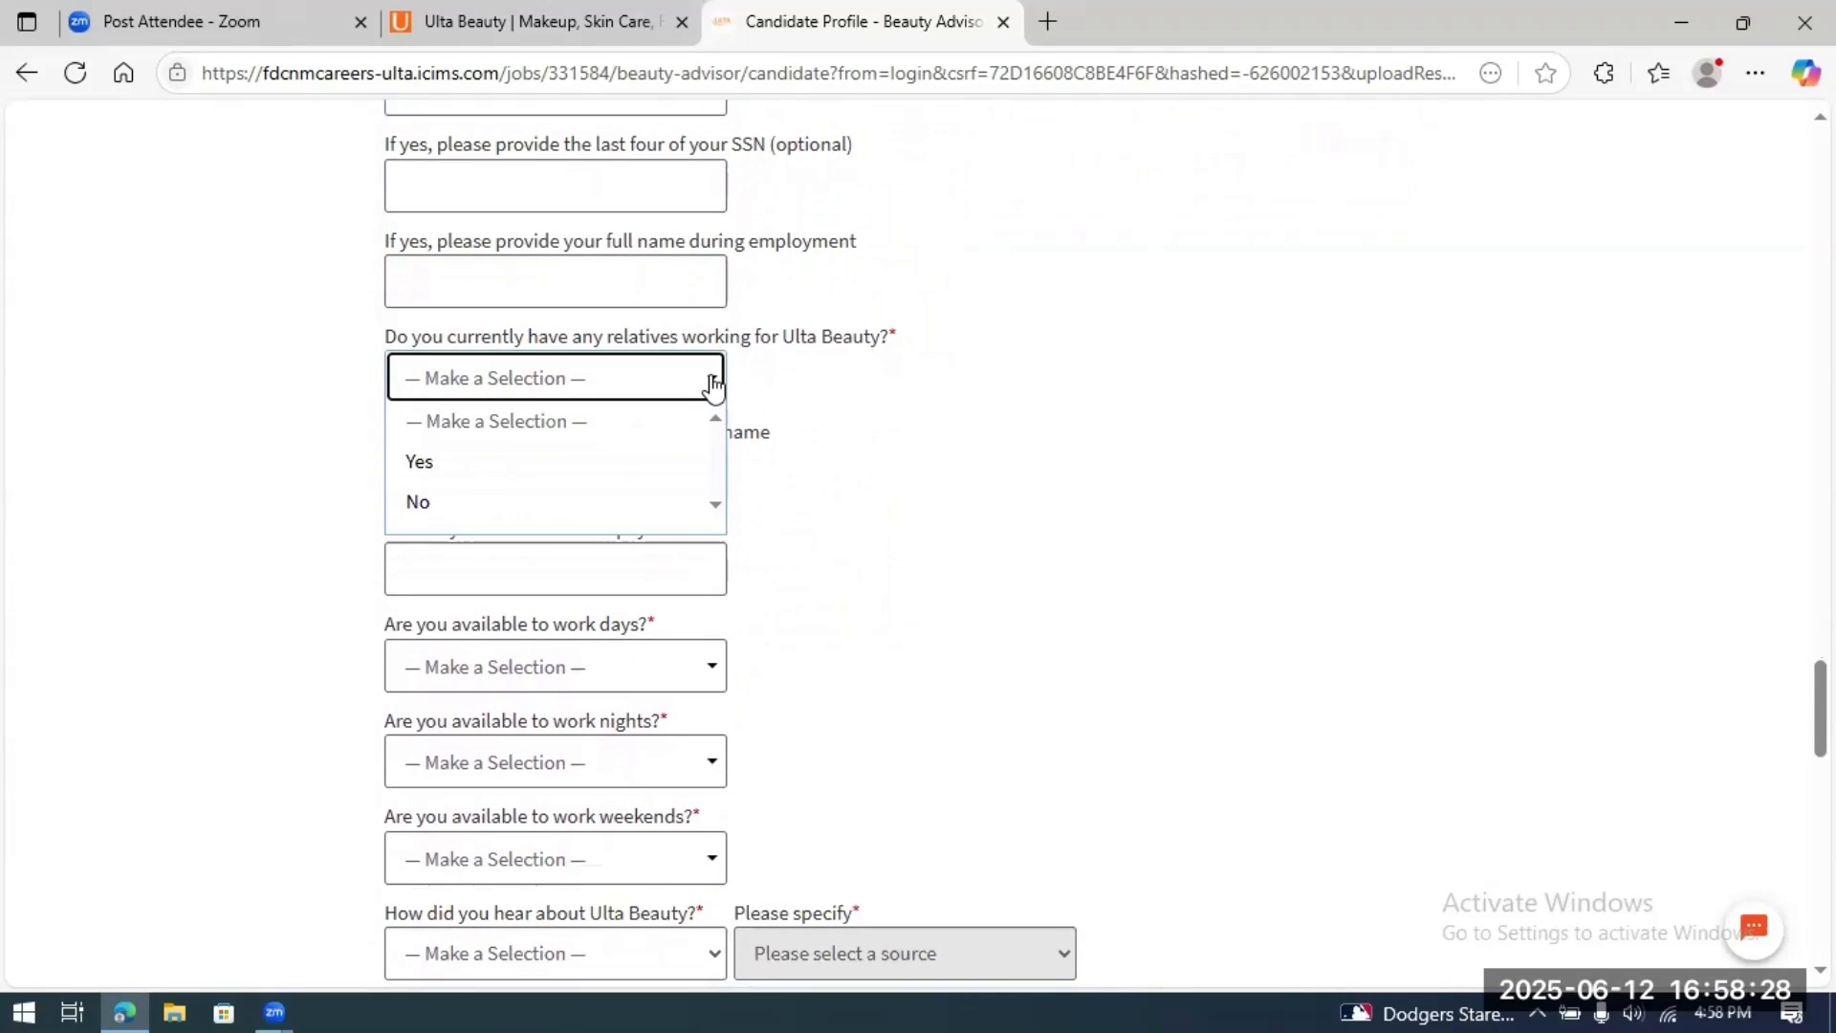
{"action": "left_click", "coordinate": [534, 500]}
{"action": "scroll", "coordinate": [864, 533], "scroll_direction": "down", "scroll_amount": 2}
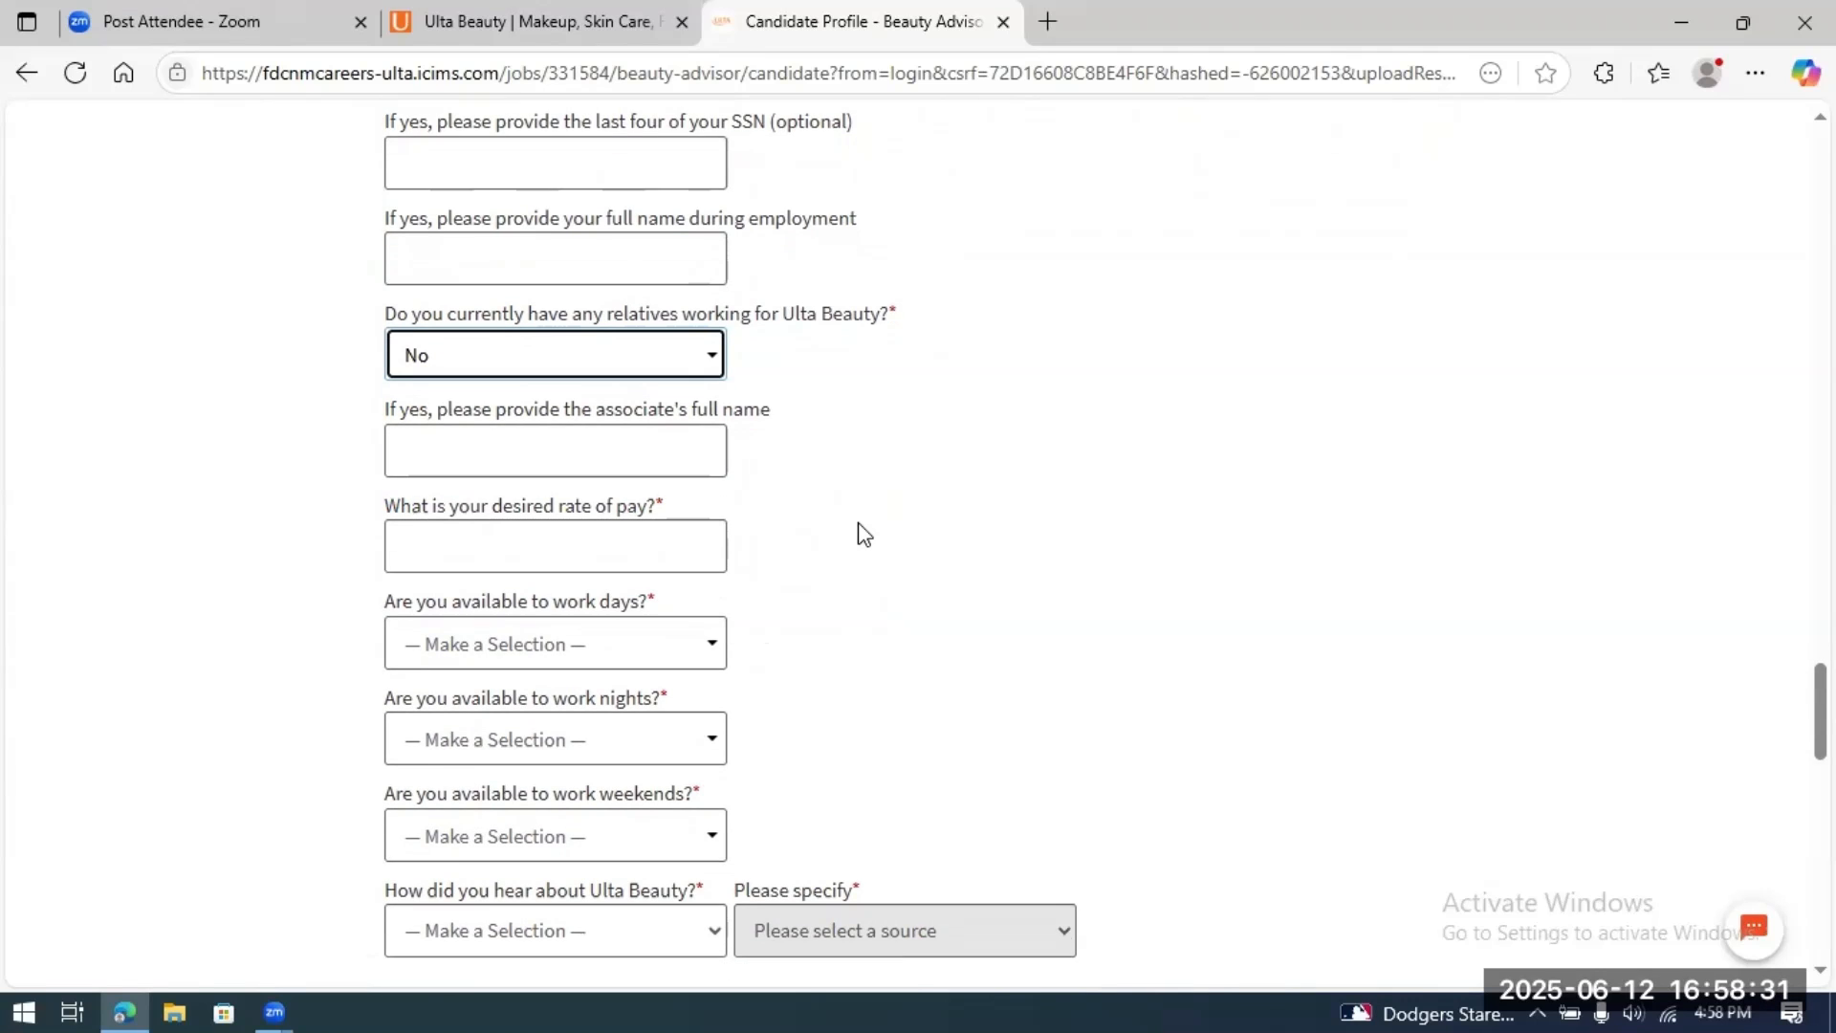
{"action": "scroll", "coordinate": [863, 534], "scroll_direction": "down", "scroll_amount": 1}
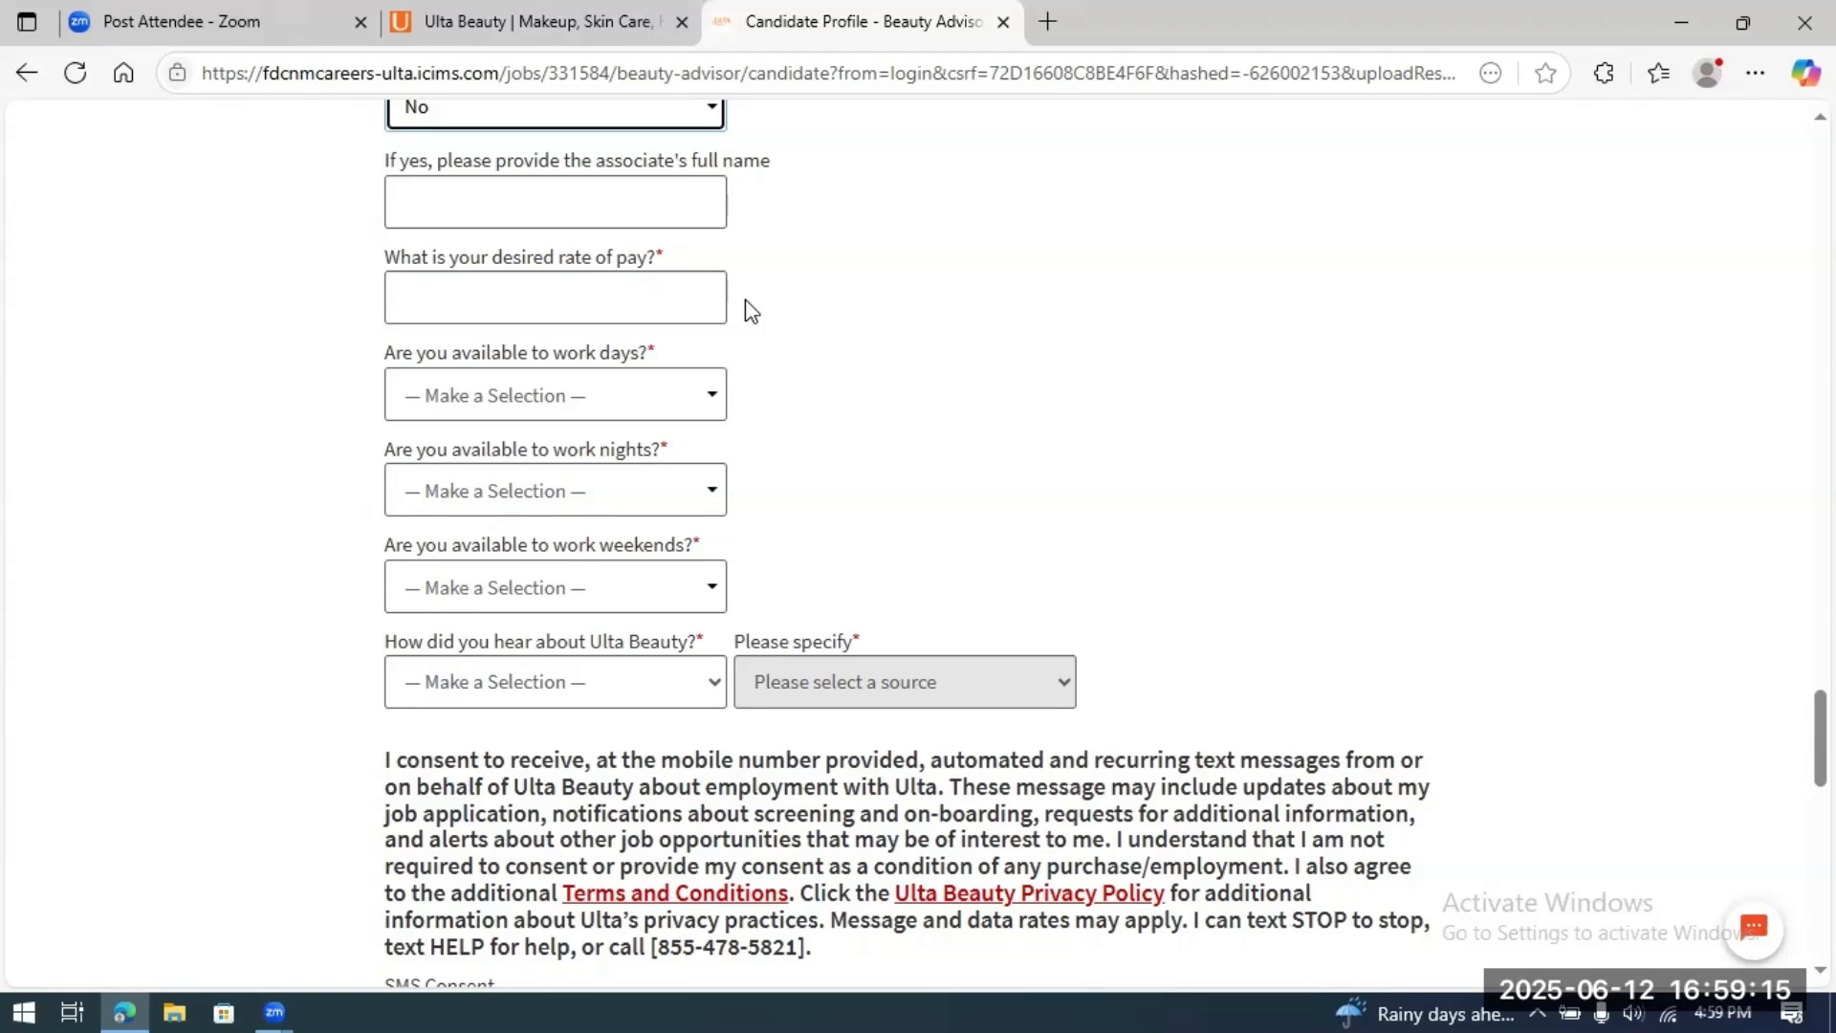
Step: Enter 15.00 as the desired rate of pay
{"action": "left_click", "coordinate": [562, 296]}
{"action": "type", "text": "1"}
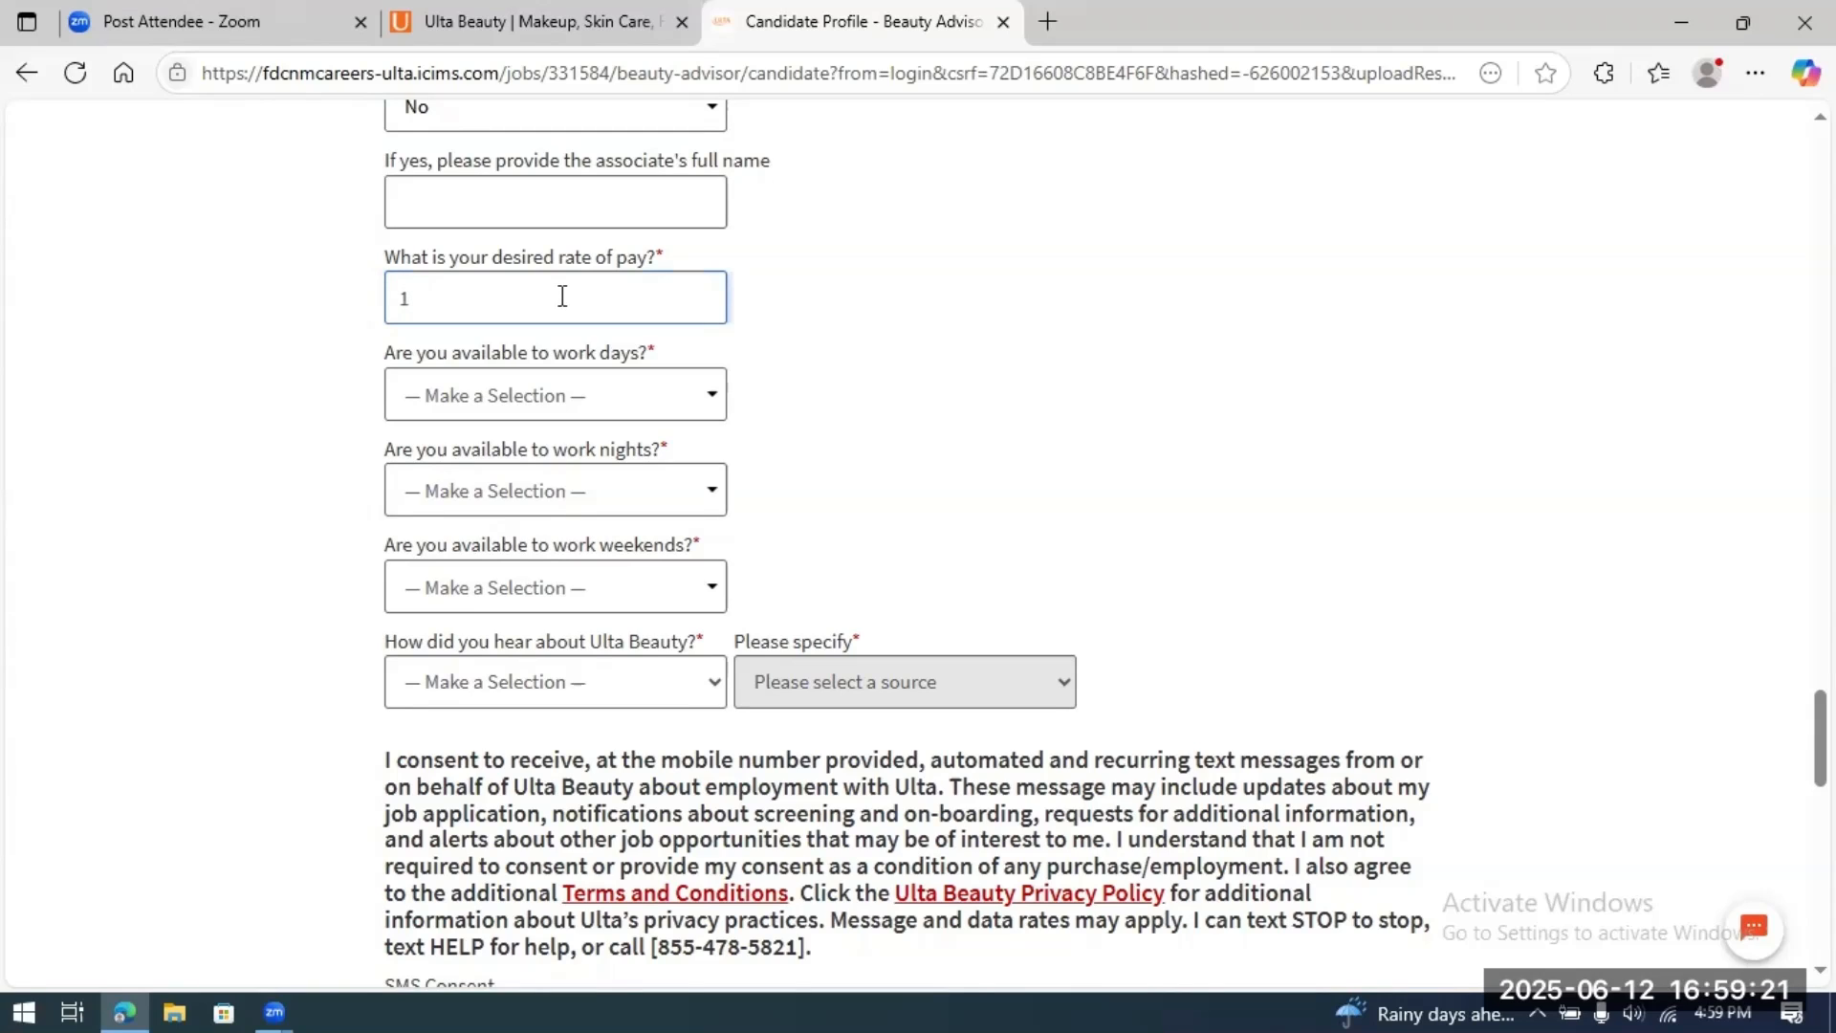
{"action": "type", "text": "5.00"}
{"action": "scroll", "coordinate": [995, 390], "scroll_direction": "down", "scroll_amount": 1}
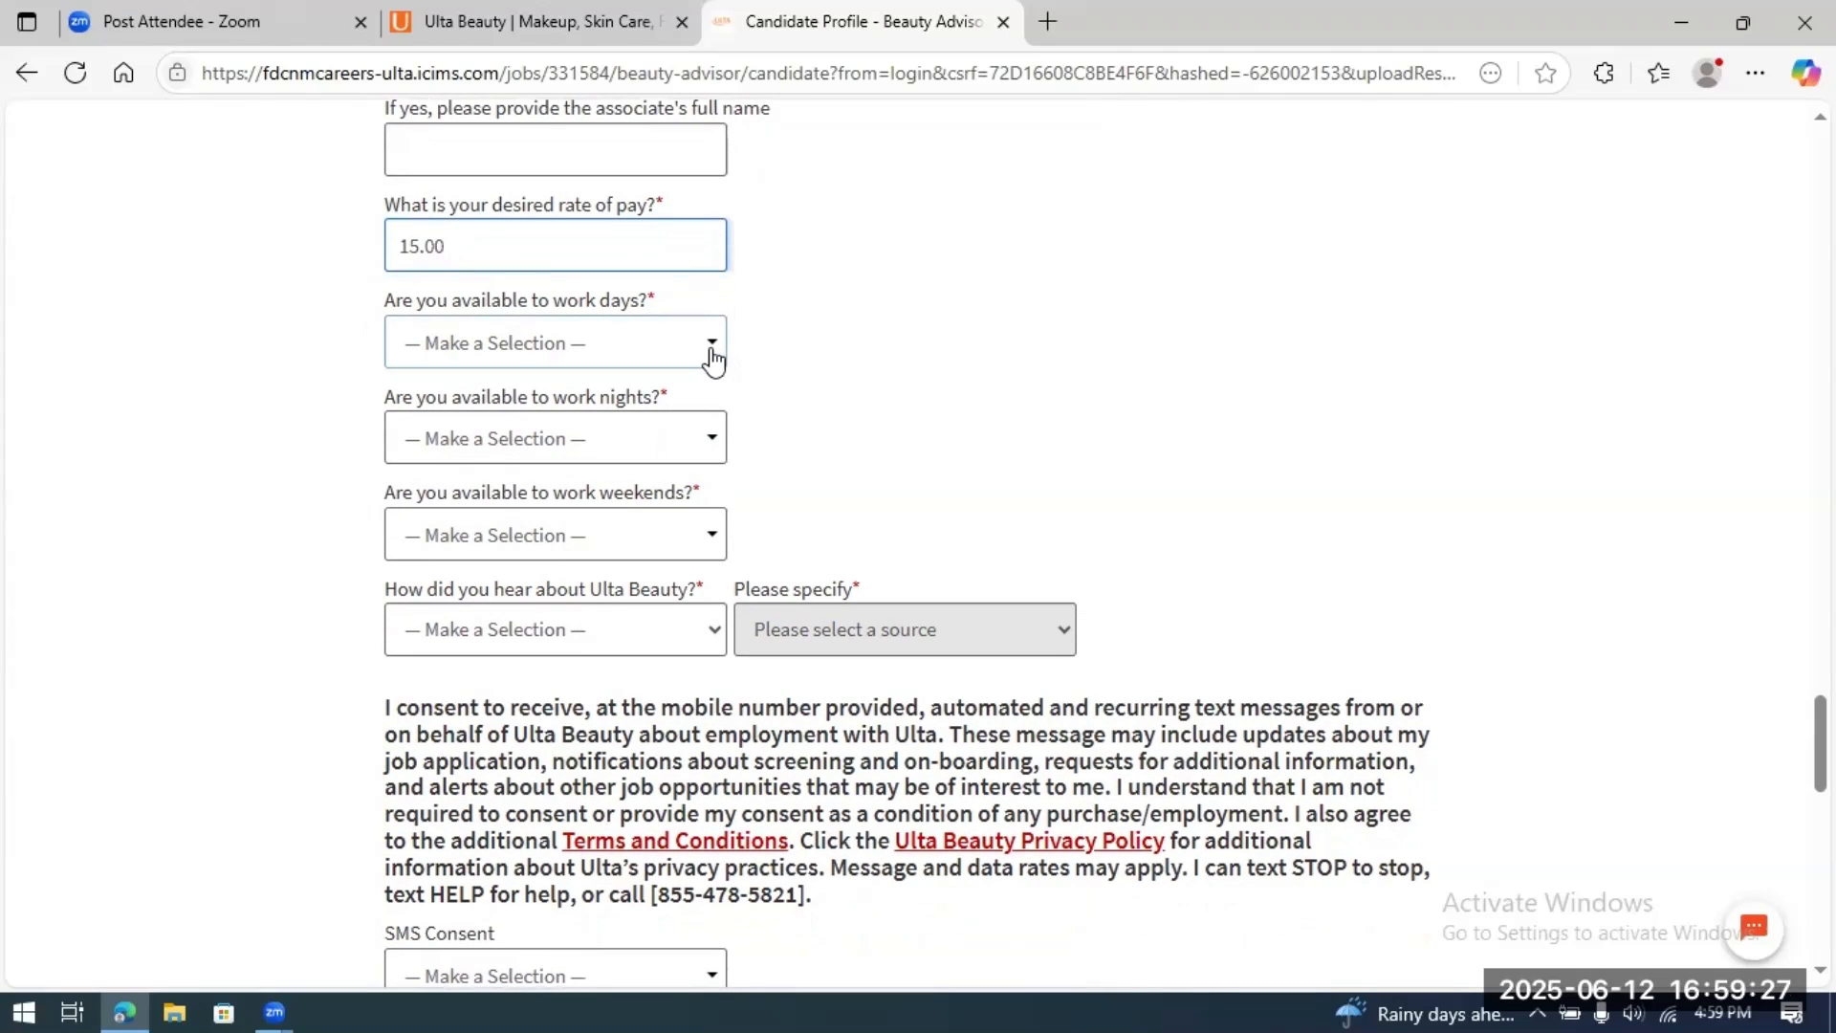
Step: Answer Yes to availability for days, nights and weekends
{"action": "left_click", "coordinate": [714, 356]}
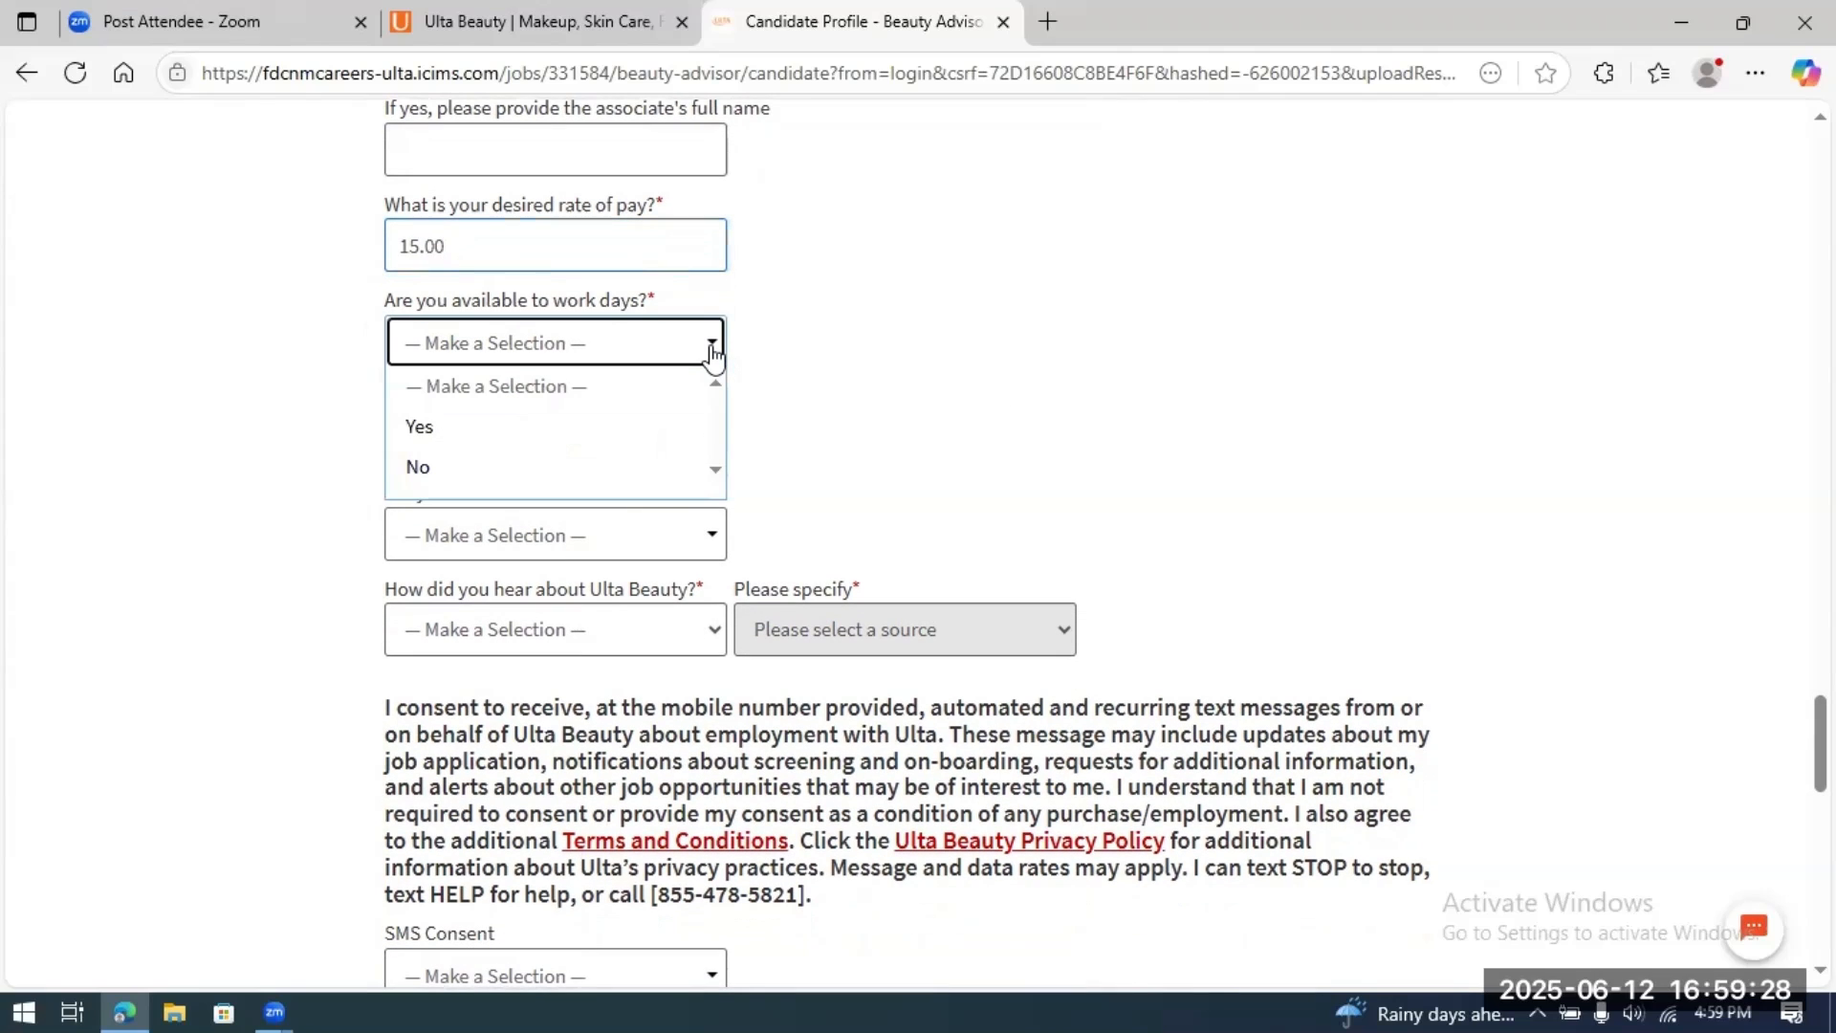
{"action": "left_click", "coordinate": [533, 428]}
{"action": "left_click", "coordinate": [708, 445]}
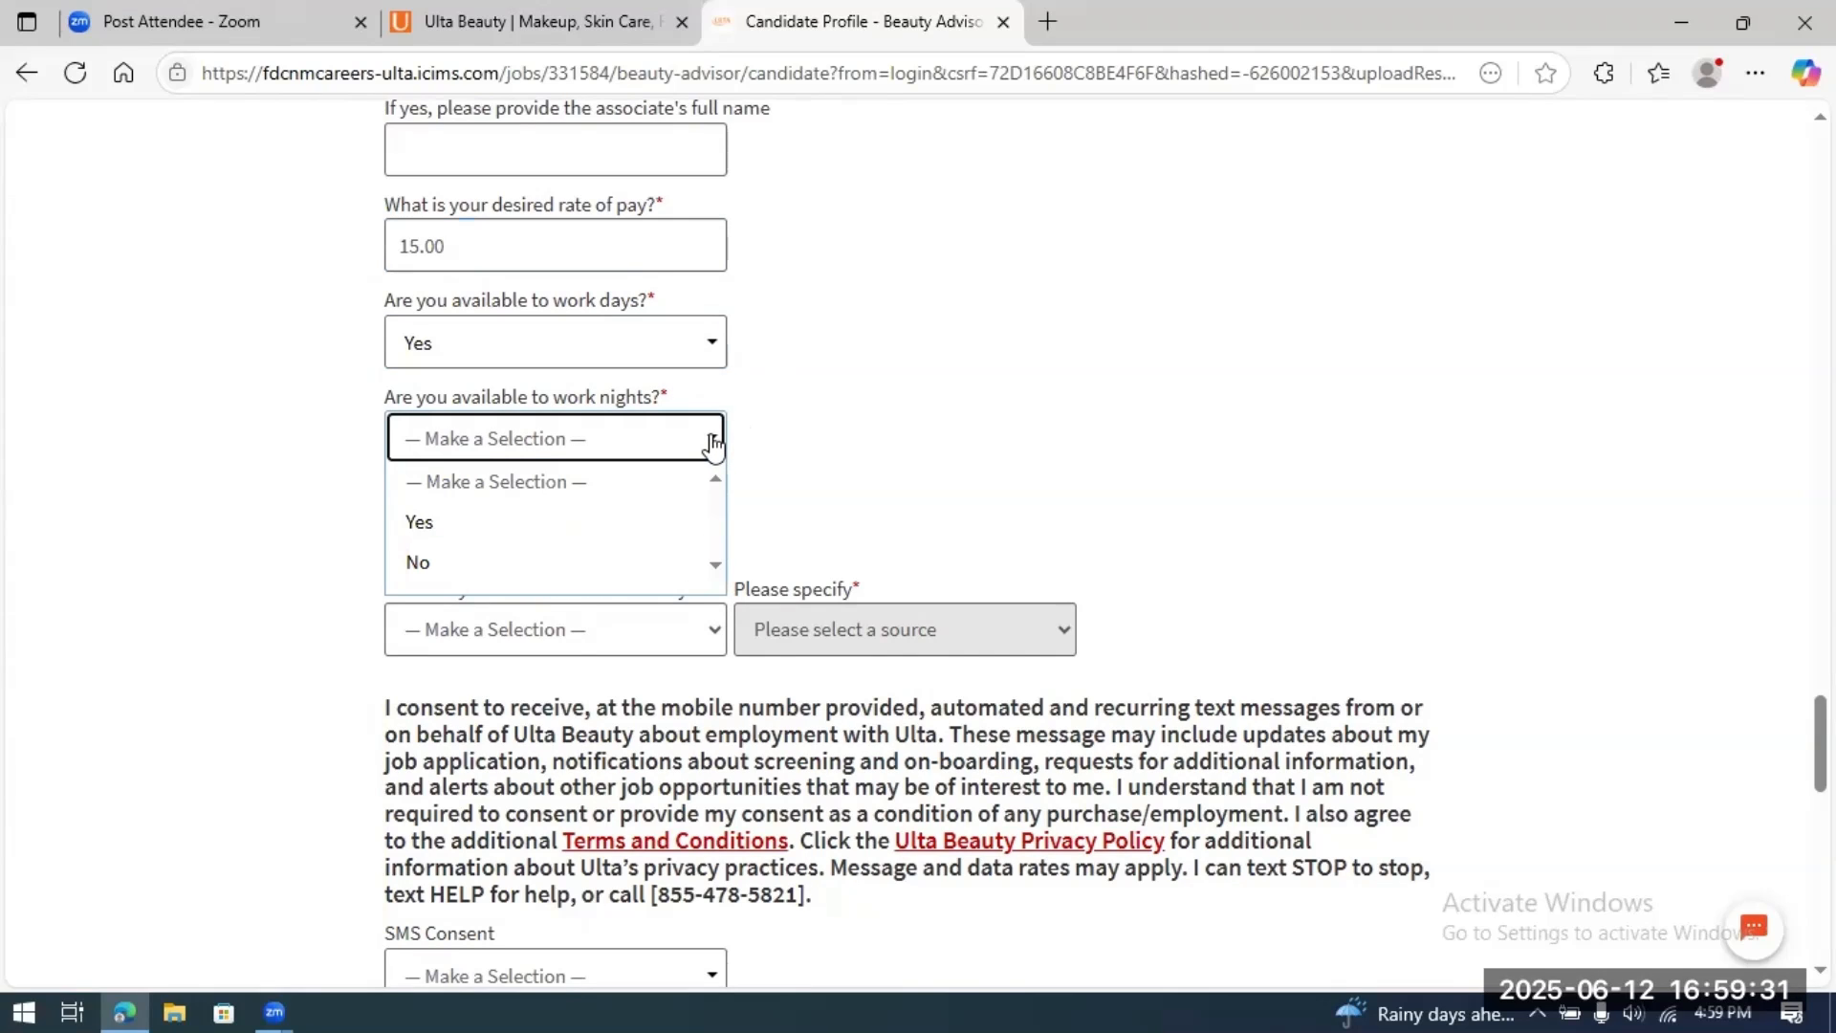
{"action": "left_click", "coordinate": [531, 528]}
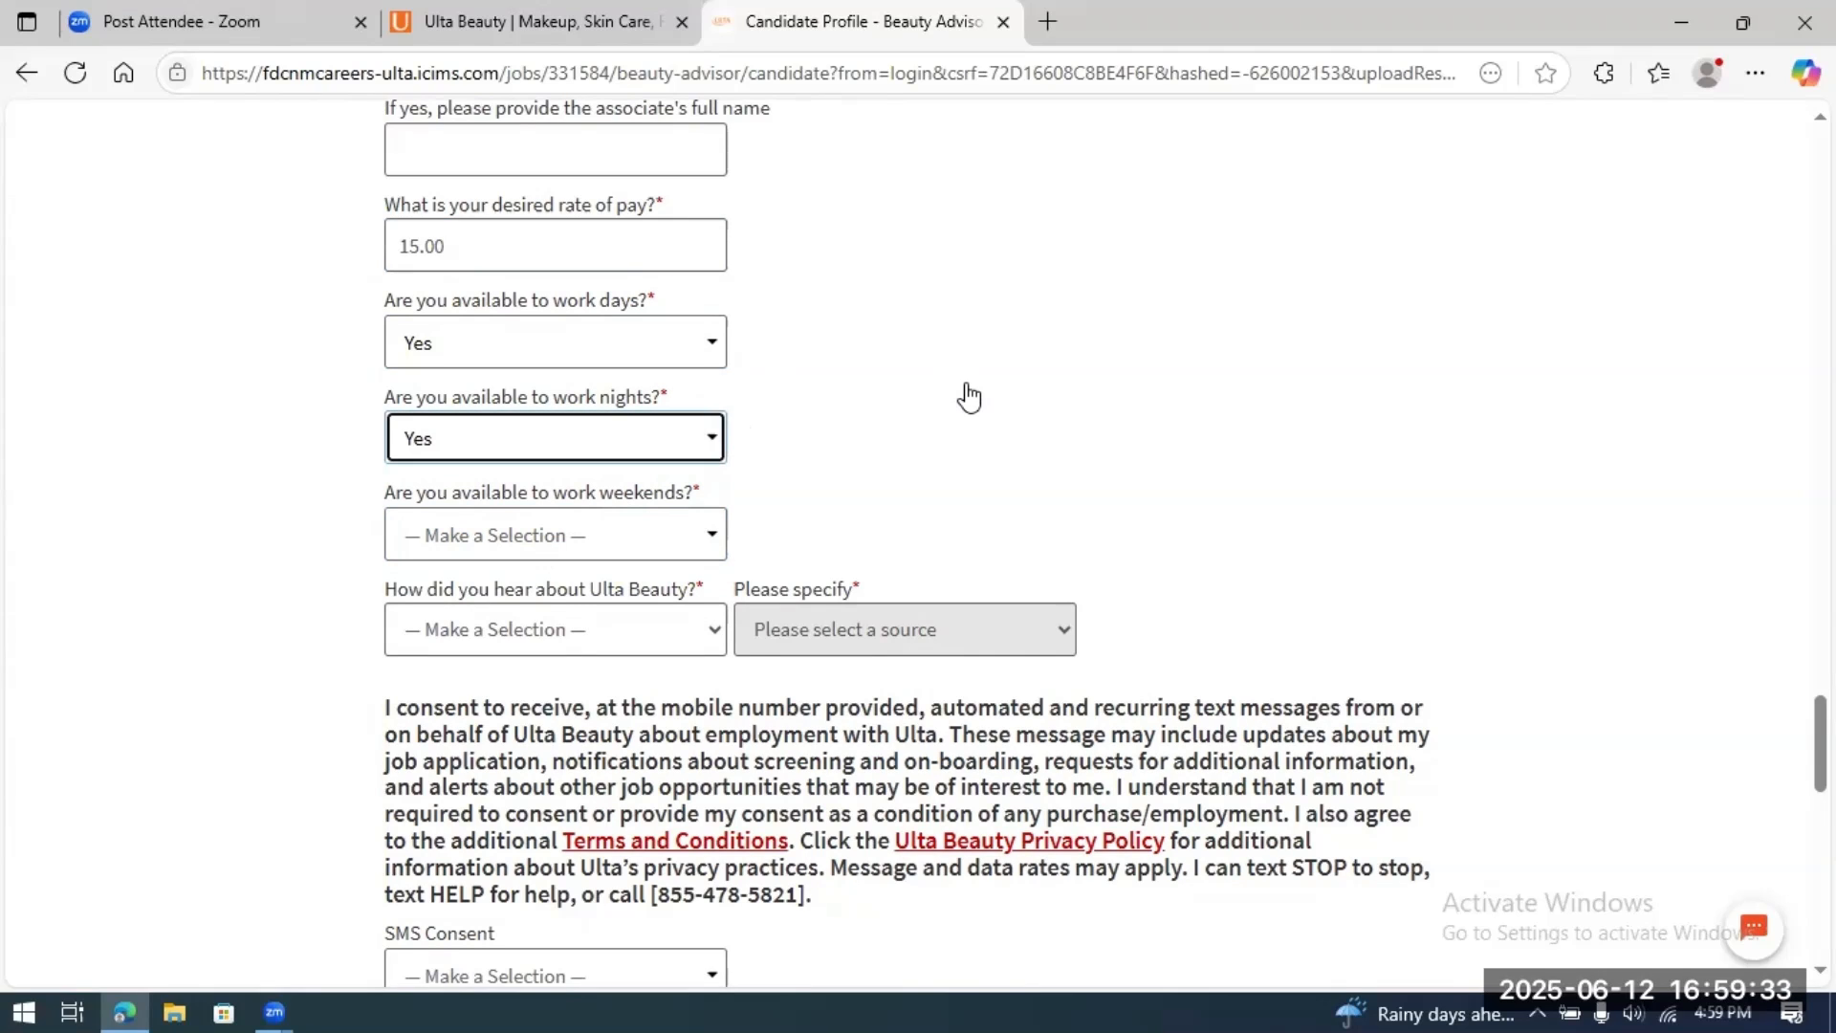
{"action": "scroll", "coordinate": [968, 396], "scroll_direction": "down", "scroll_amount": 2}
{"action": "left_click", "coordinate": [718, 385]}
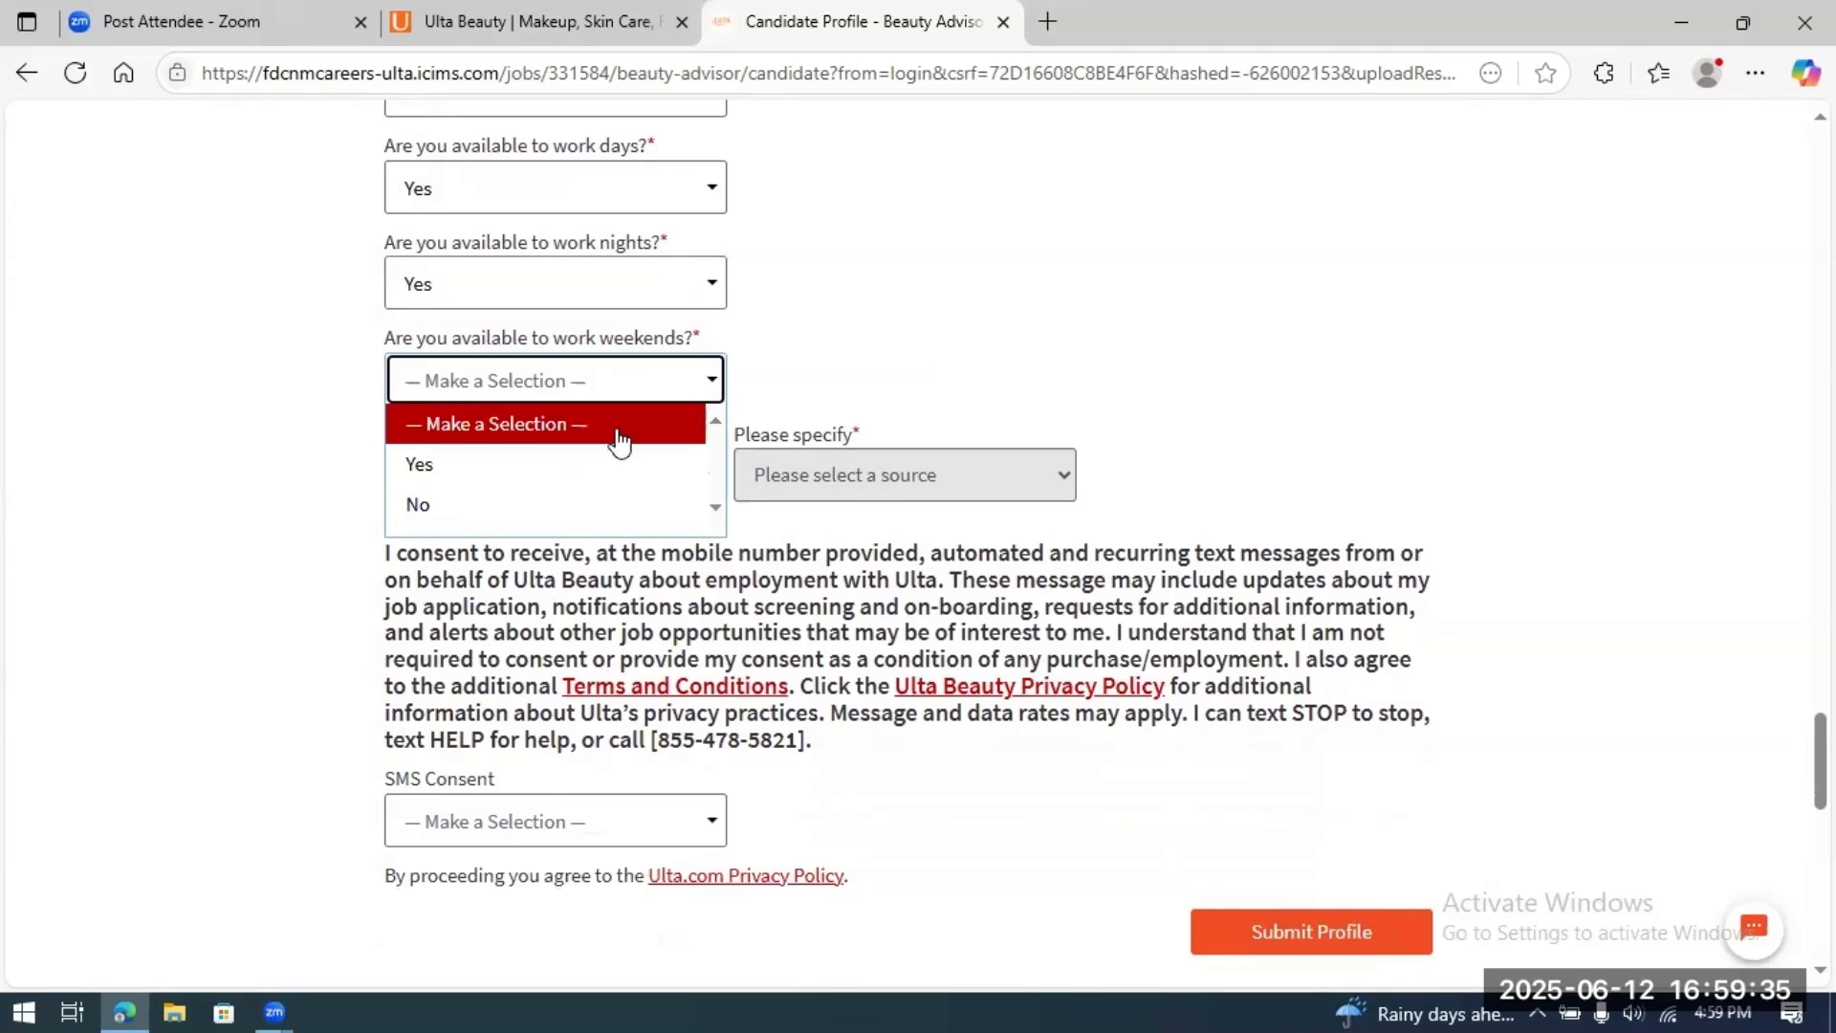
{"action": "left_click", "coordinate": [592, 467]}
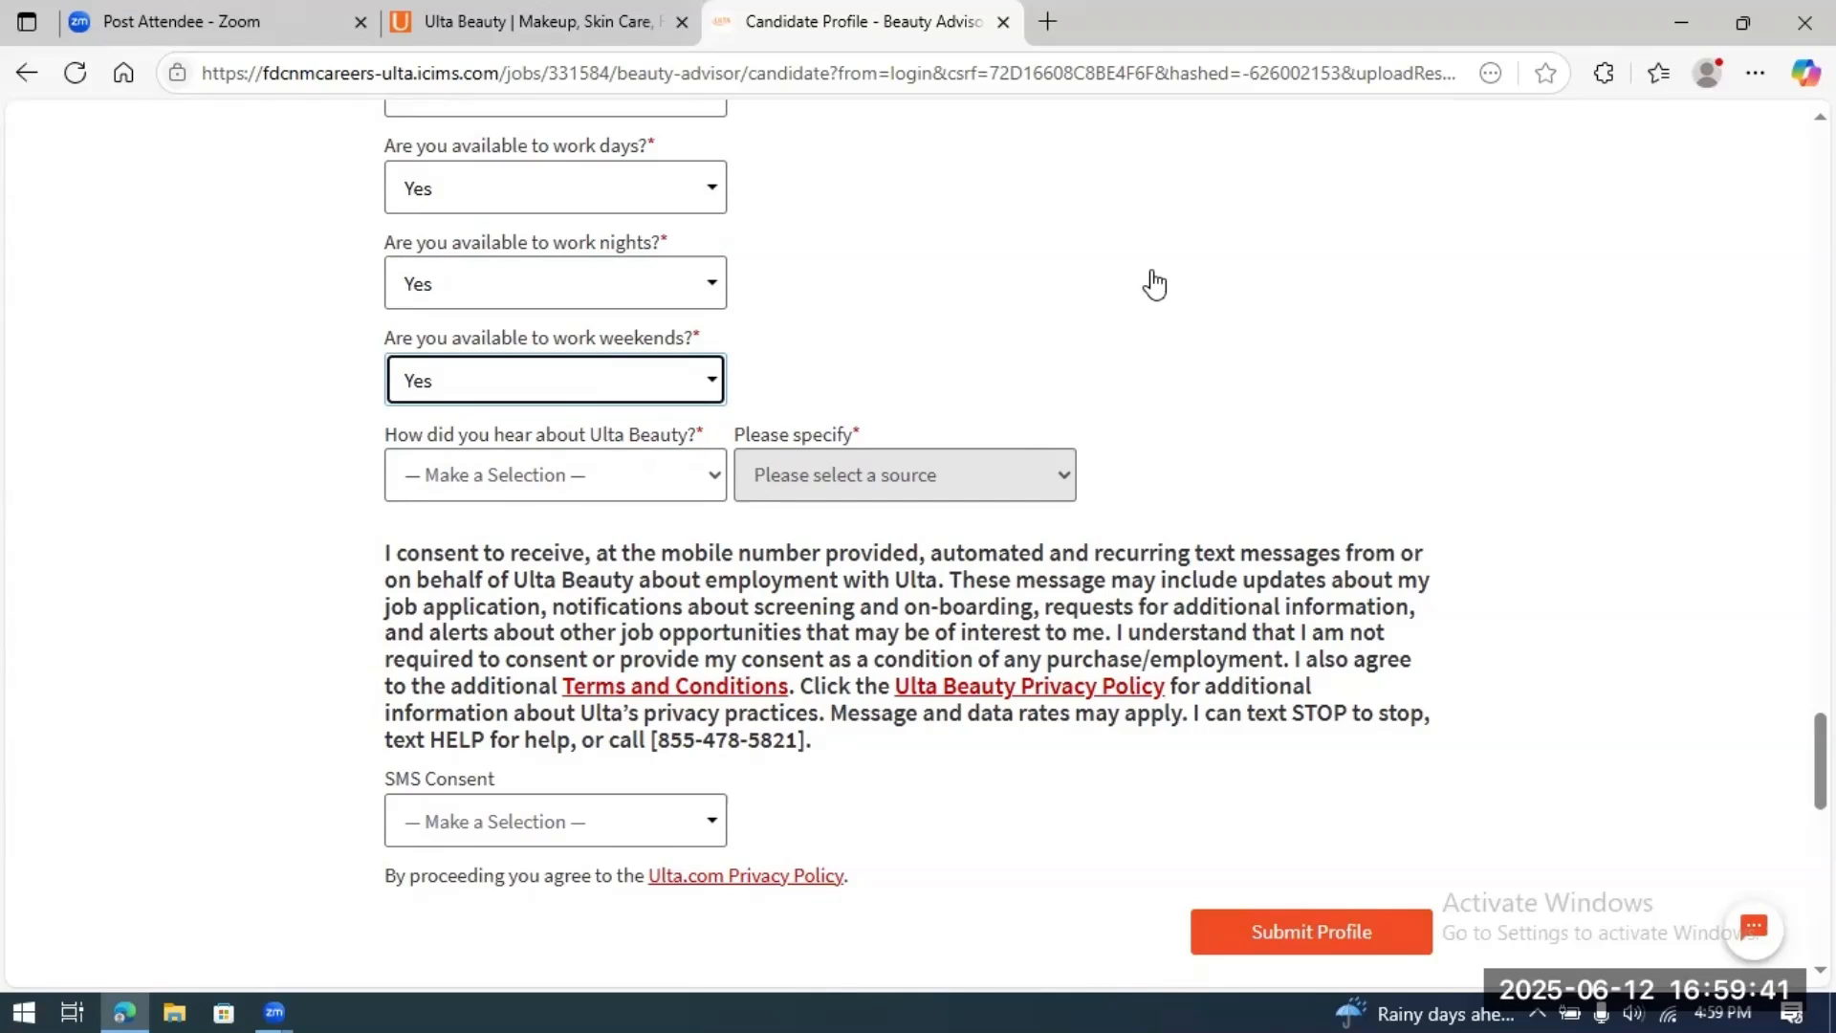
{"action": "scroll", "coordinate": [1152, 283], "scroll_direction": "down", "scroll_amount": 1}
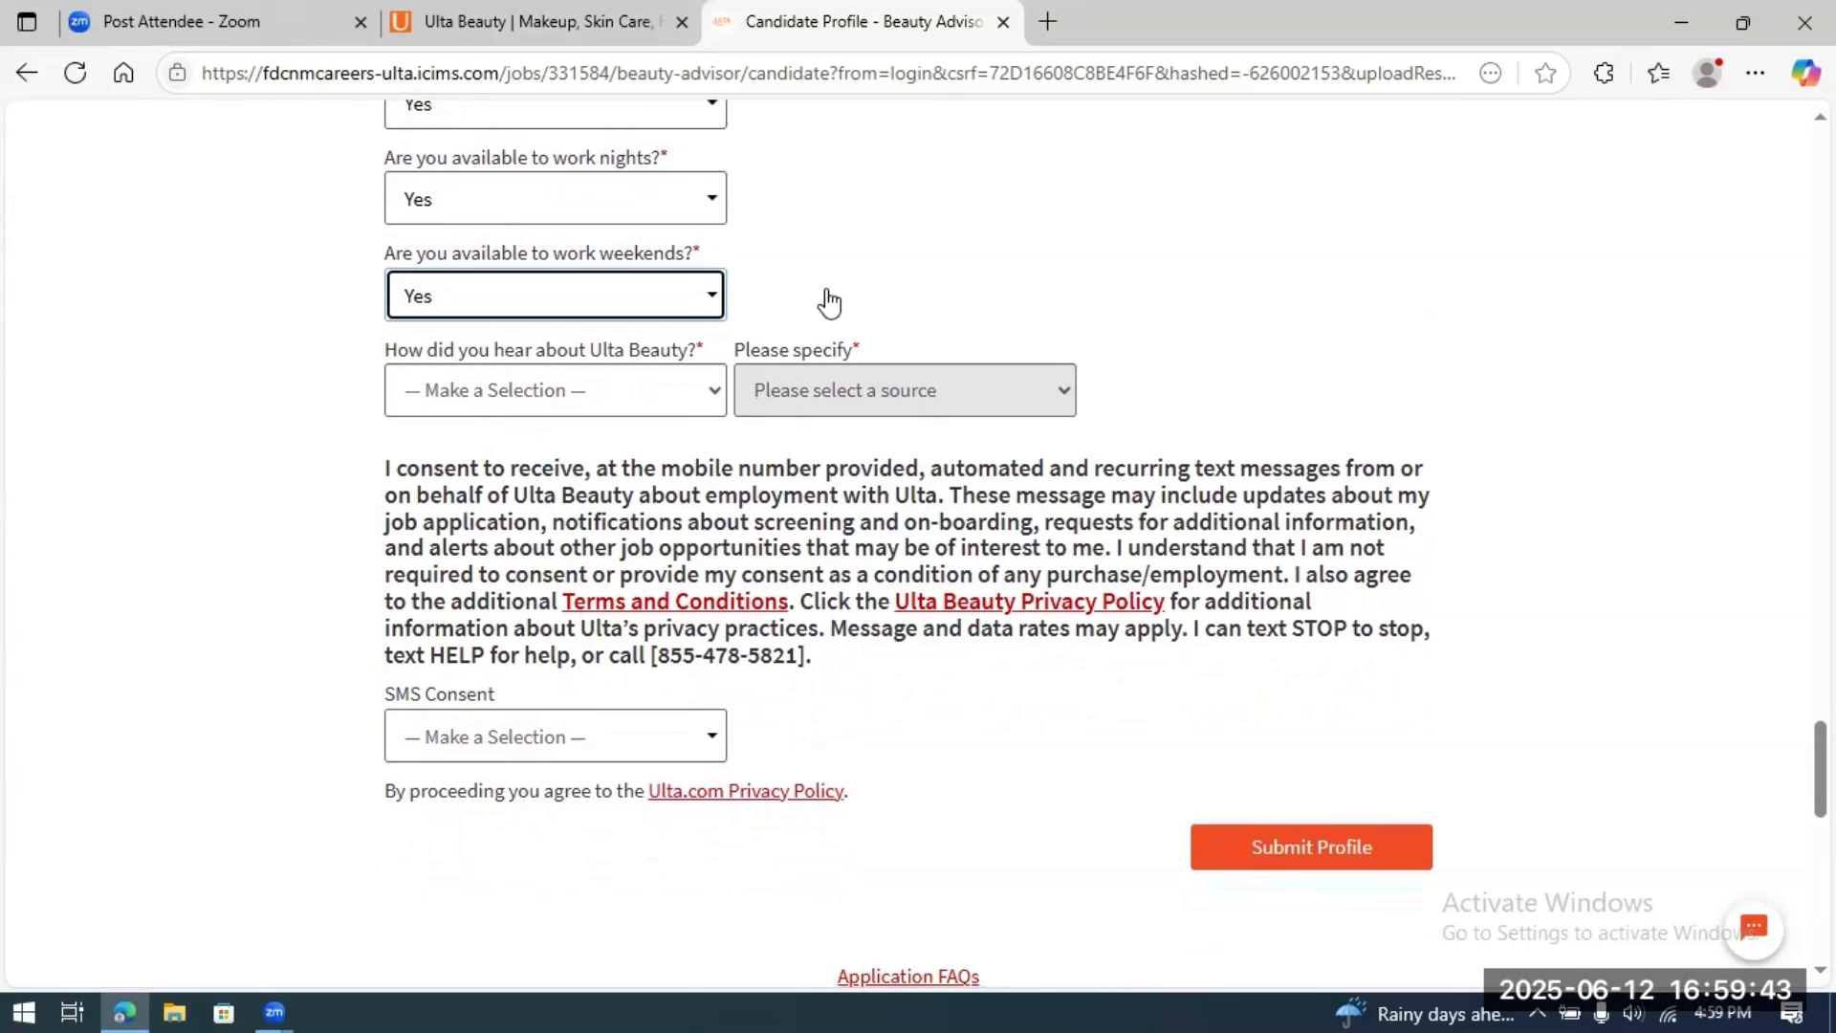
Step: Choose Ulta.com in the 'How did you hear about Ulta Beauty?' dropdown
{"action": "left_click", "coordinate": [716, 400]}
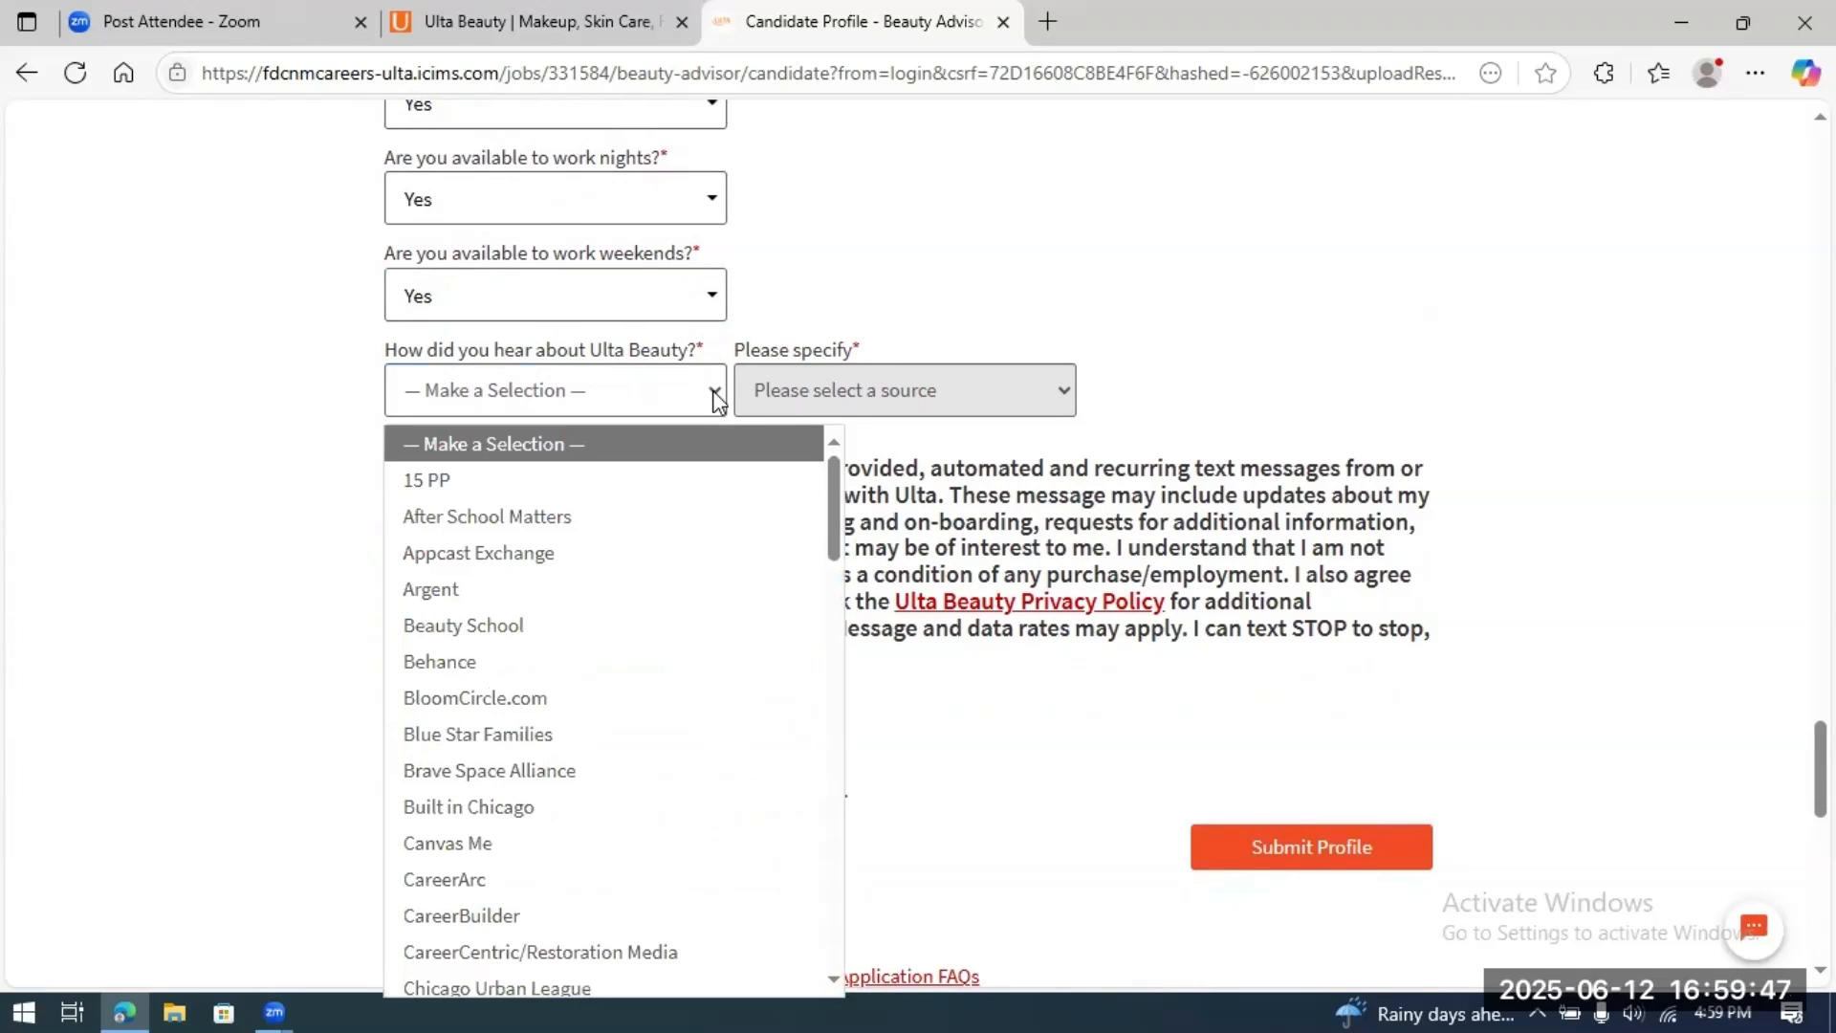
{"action": "scroll", "coordinate": [670, 564], "scroll_direction": "down", "scroll_amount": 5}
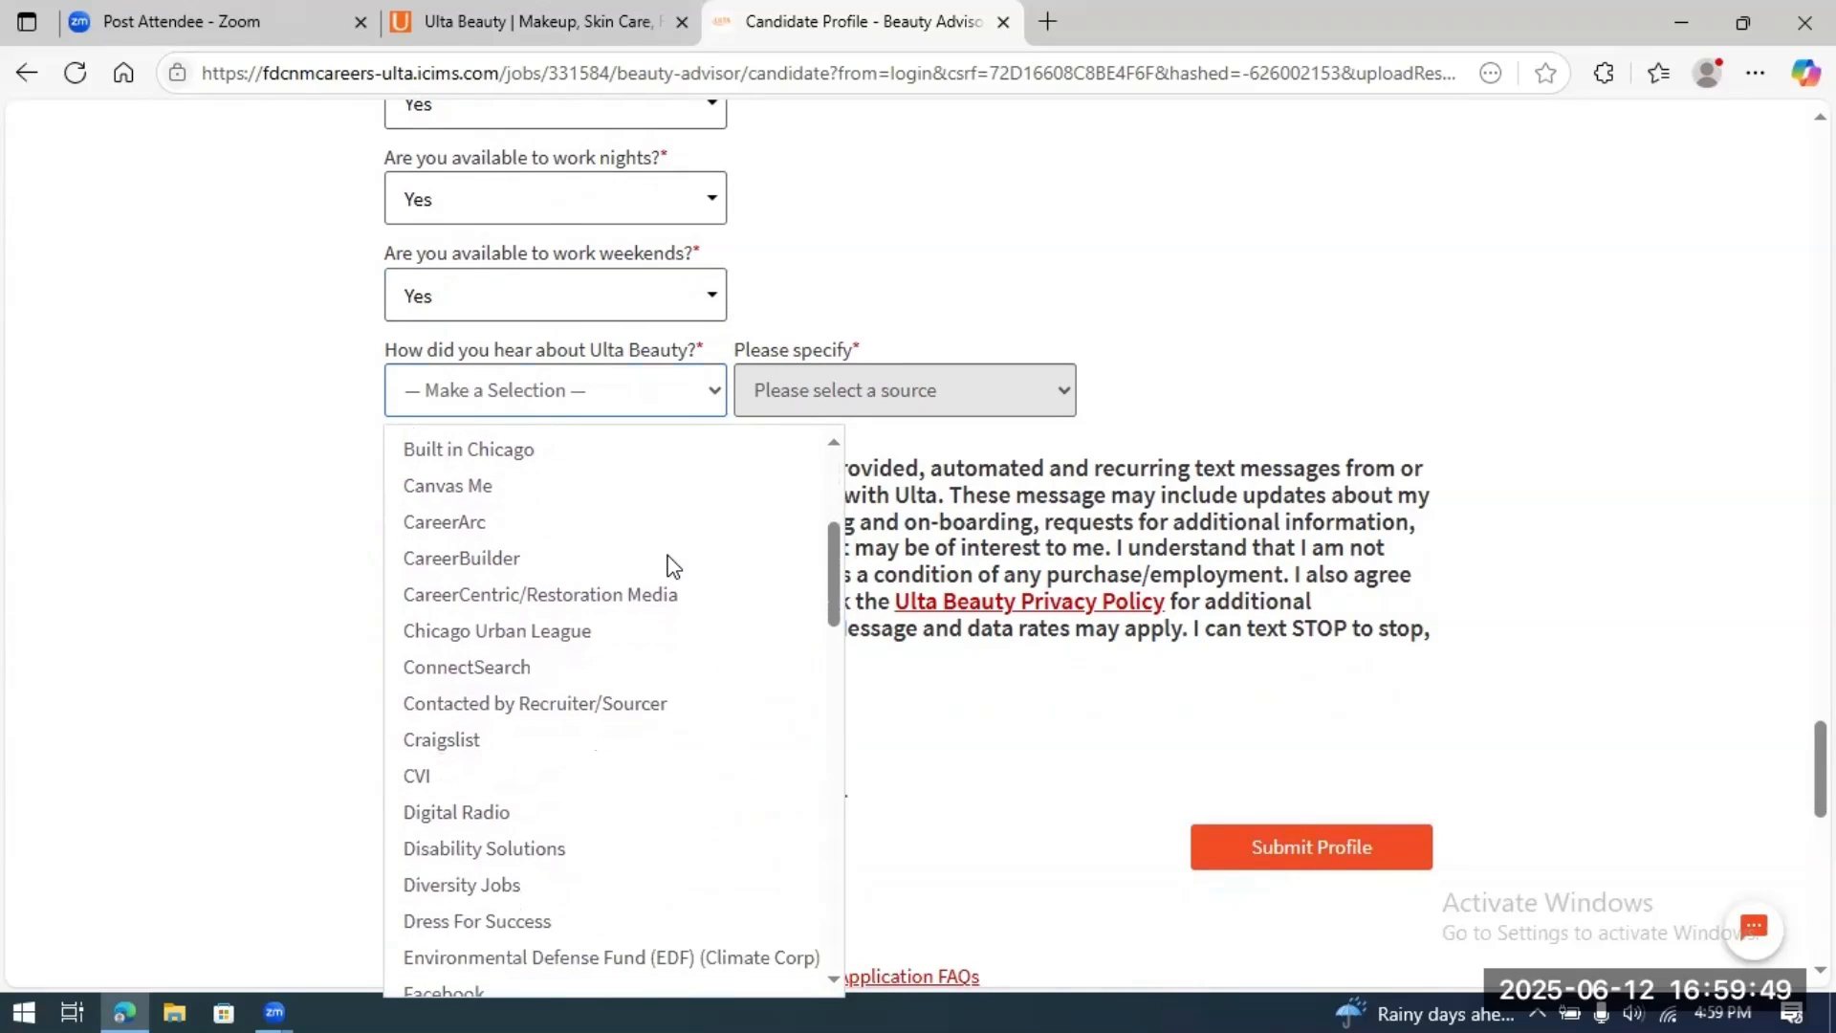
{"action": "scroll", "coordinate": [670, 564], "scroll_direction": "down", "scroll_amount": 10}
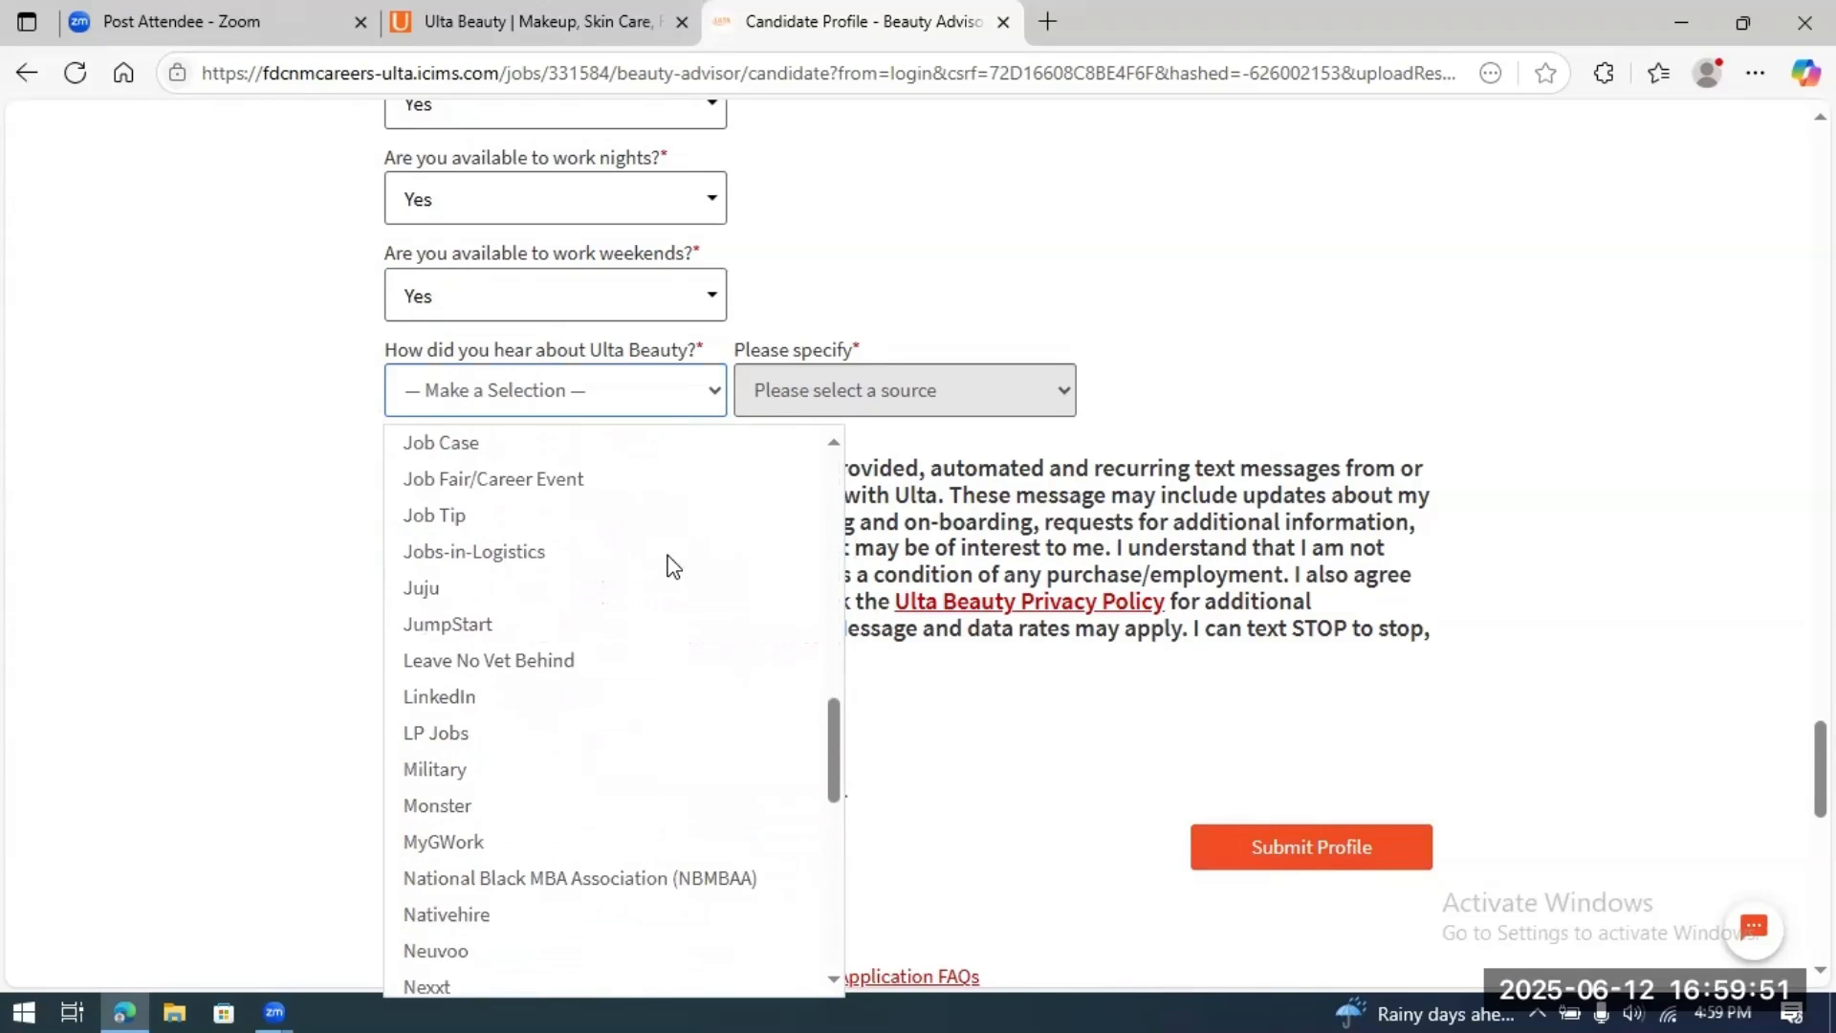
{"action": "scroll", "coordinate": [674, 564], "scroll_direction": "down", "scroll_amount": 8}
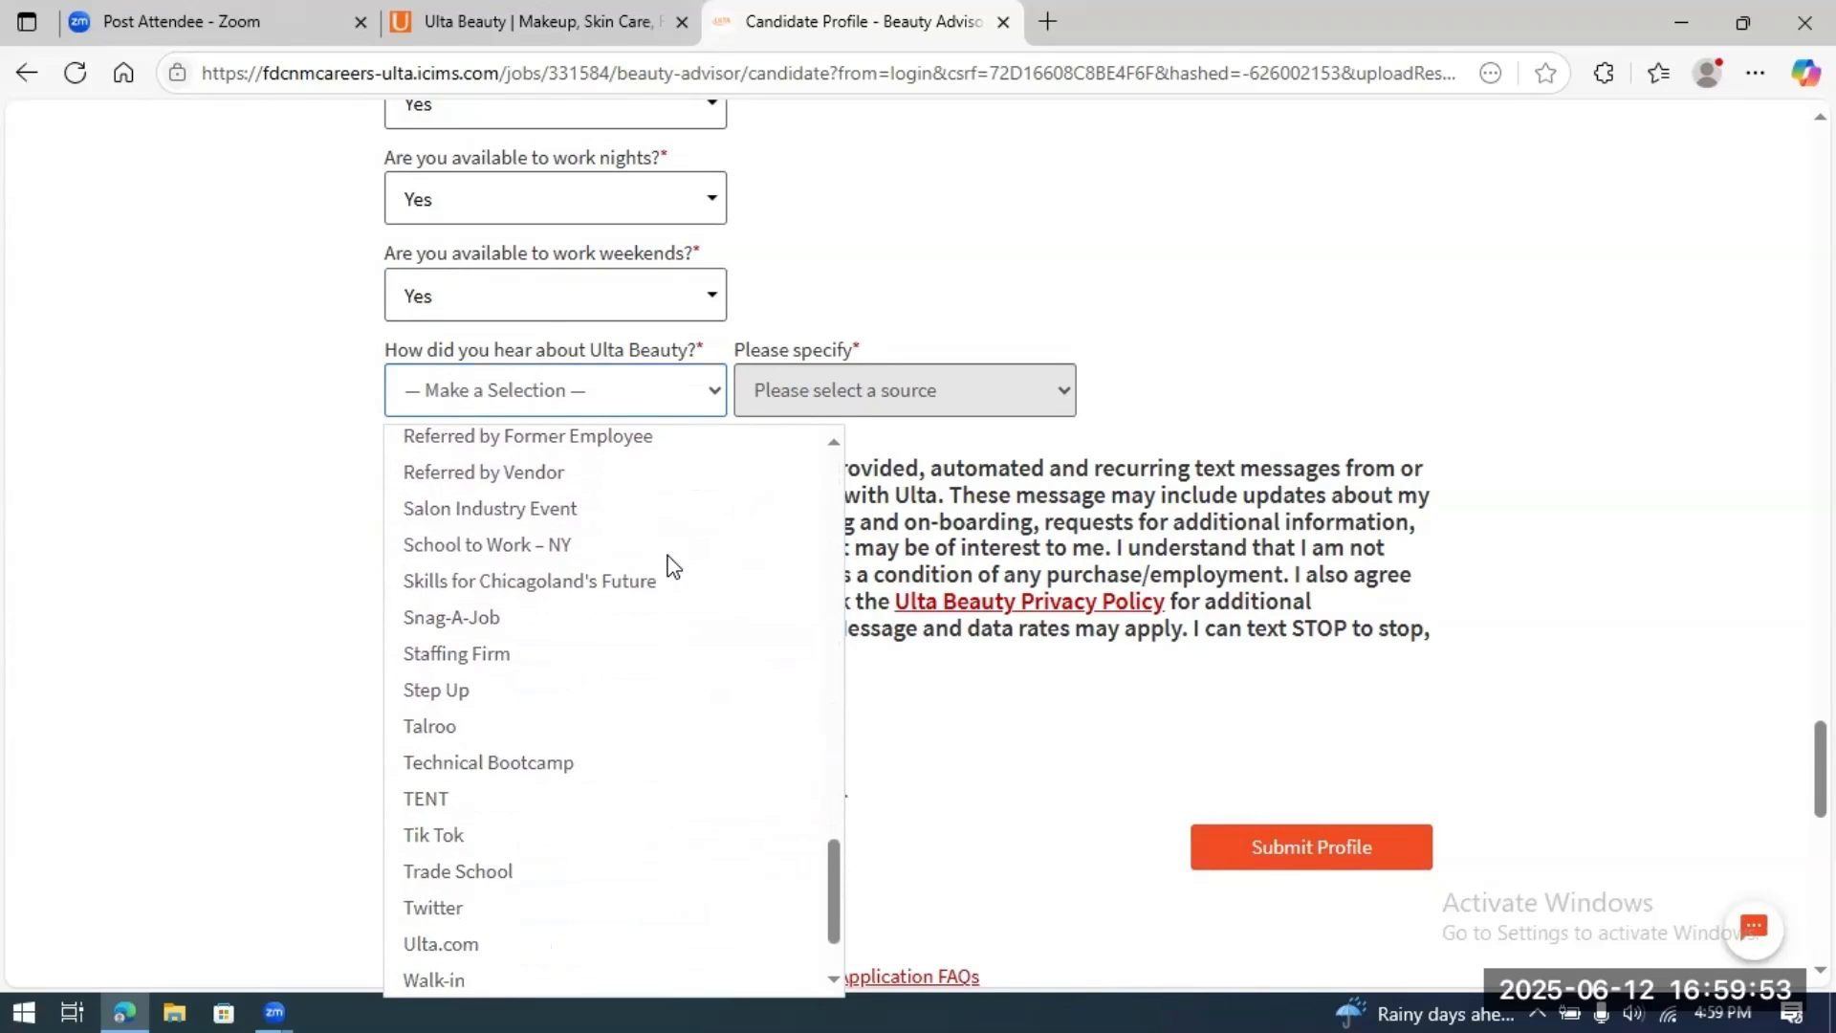
{"action": "scroll", "coordinate": [675, 564], "scroll_direction": "down", "scroll_amount": 1}
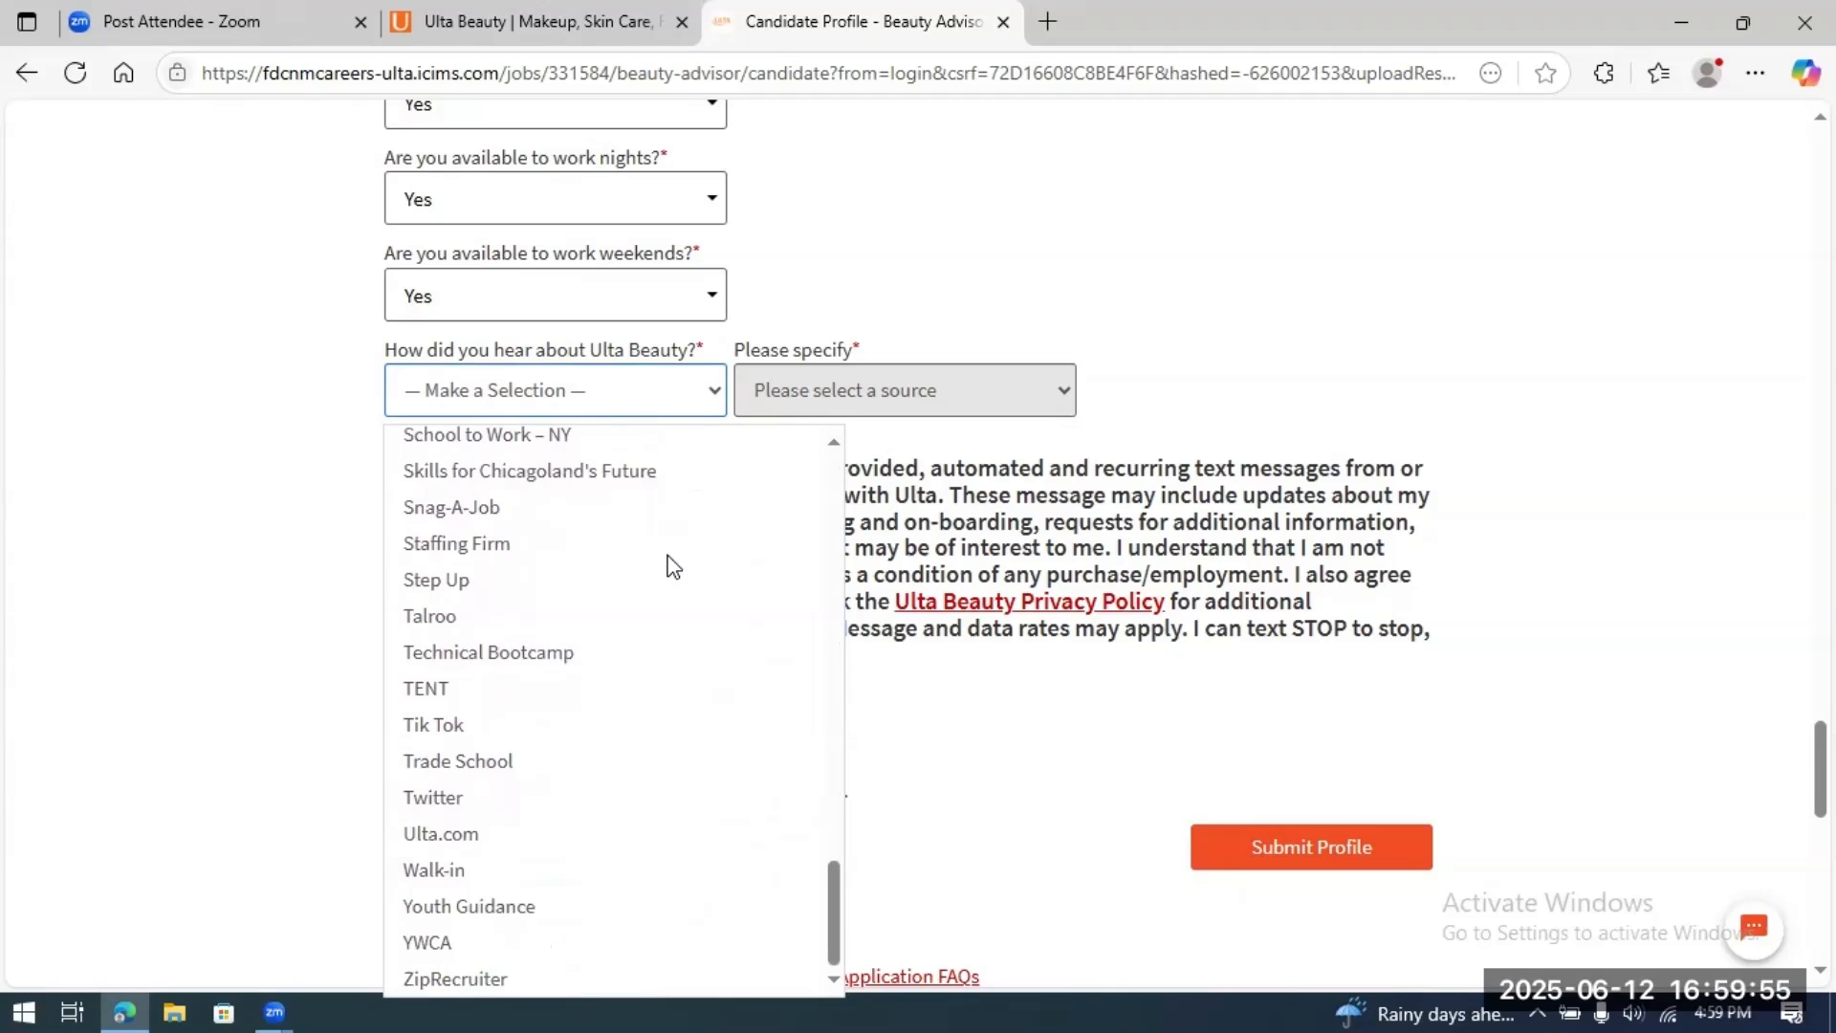
{"action": "left_click", "coordinate": [466, 833]}
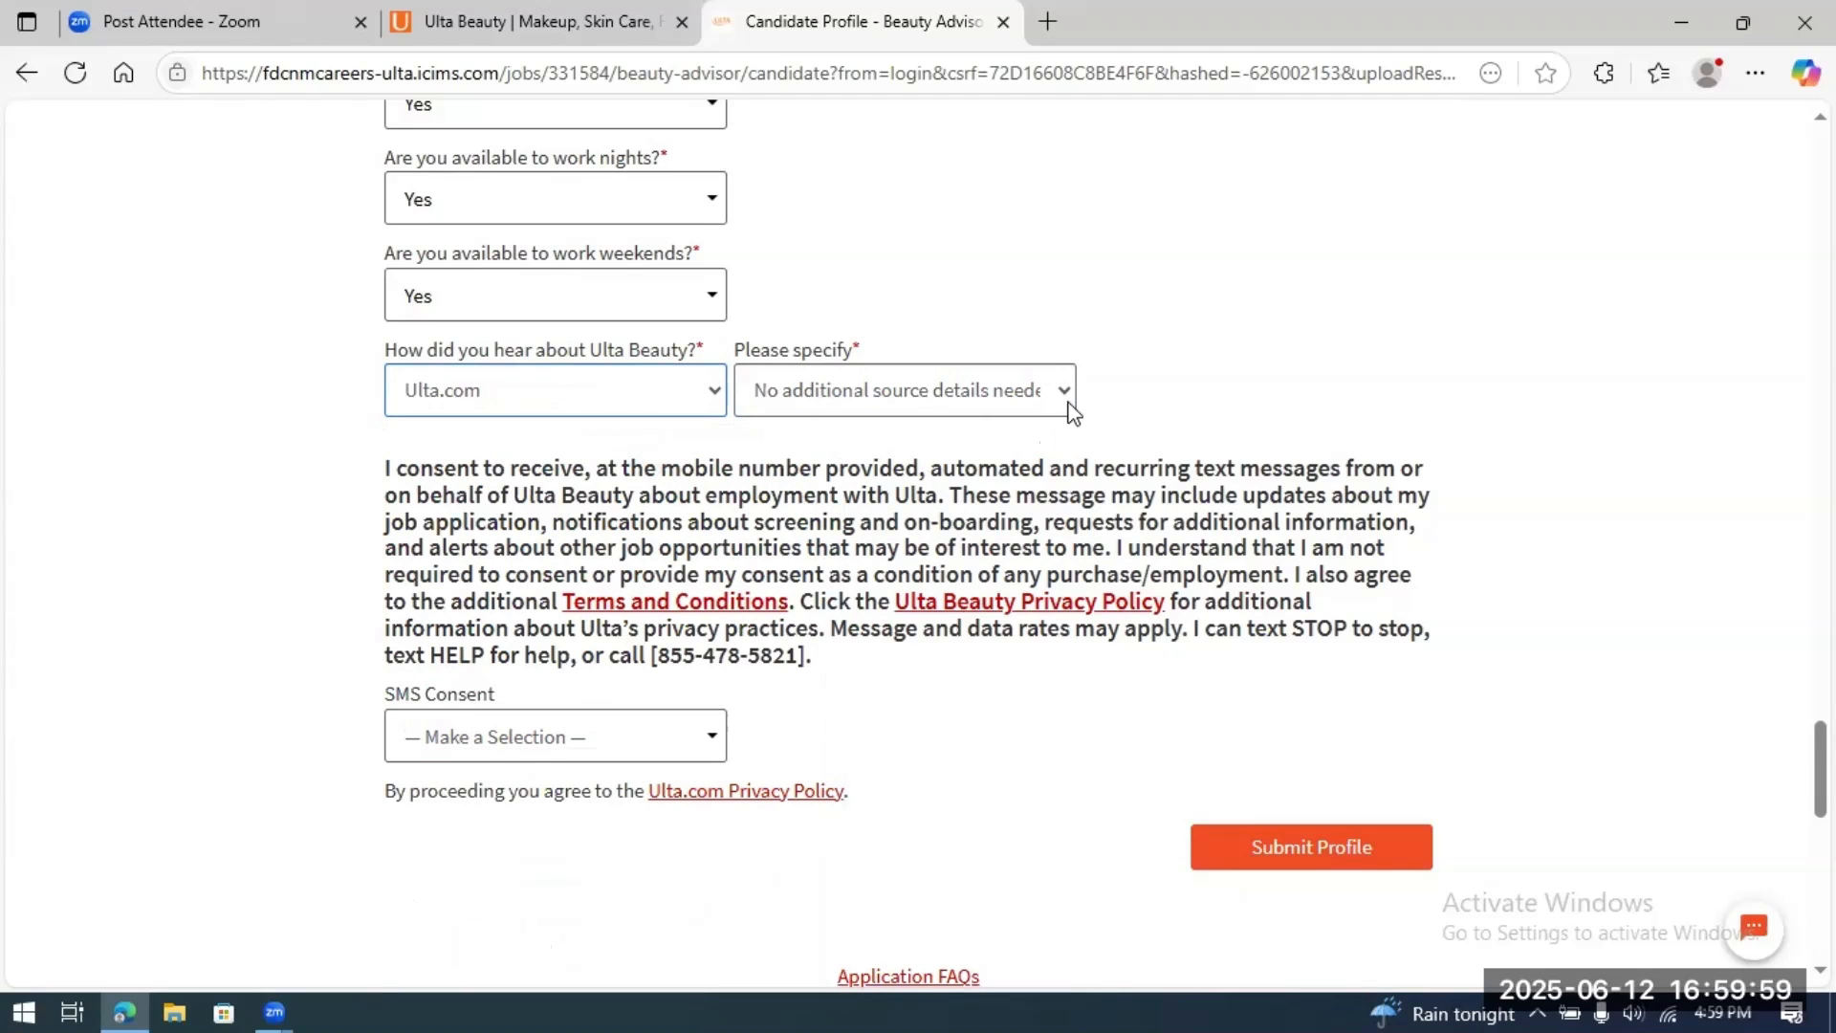
{"action": "scroll", "coordinate": [1455, 484], "scroll_direction": "down", "scroll_amount": 1}
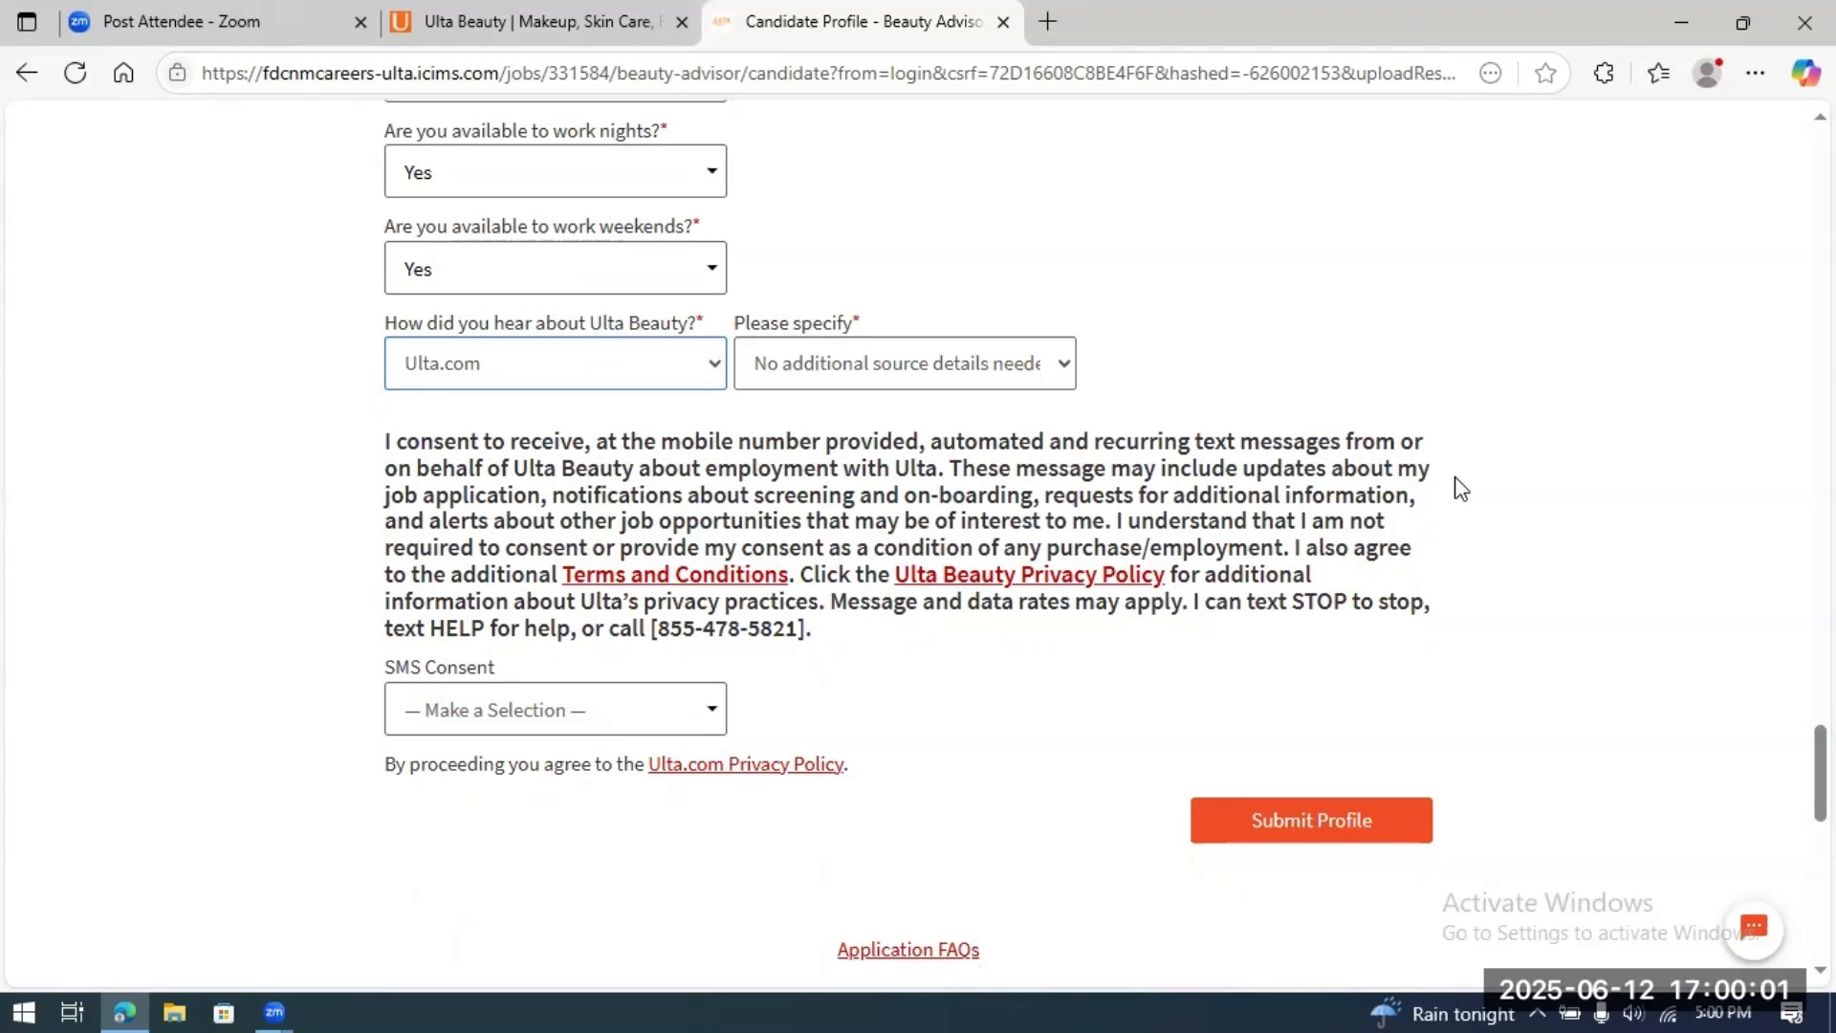
{"action": "scroll", "coordinate": [1461, 487], "scroll_direction": "down", "scroll_amount": 2}
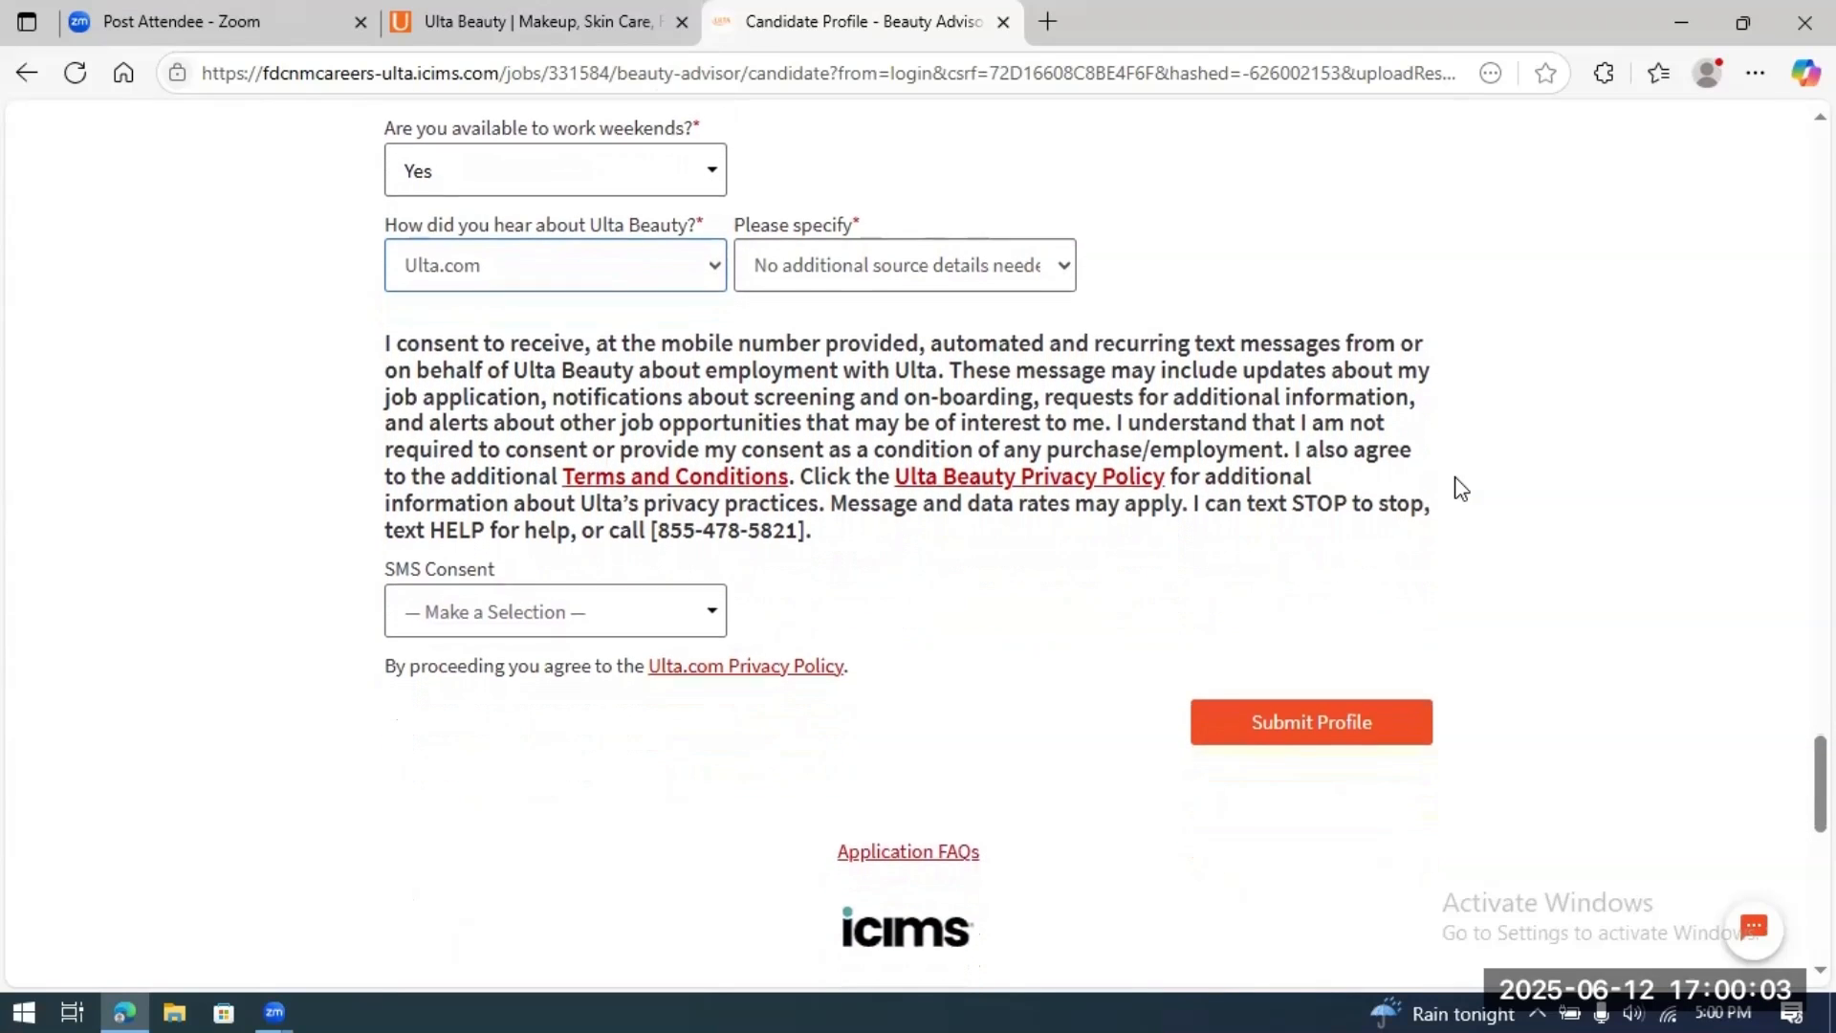
{"action": "scroll", "coordinate": [1461, 488], "scroll_direction": "down", "scroll_amount": 1}
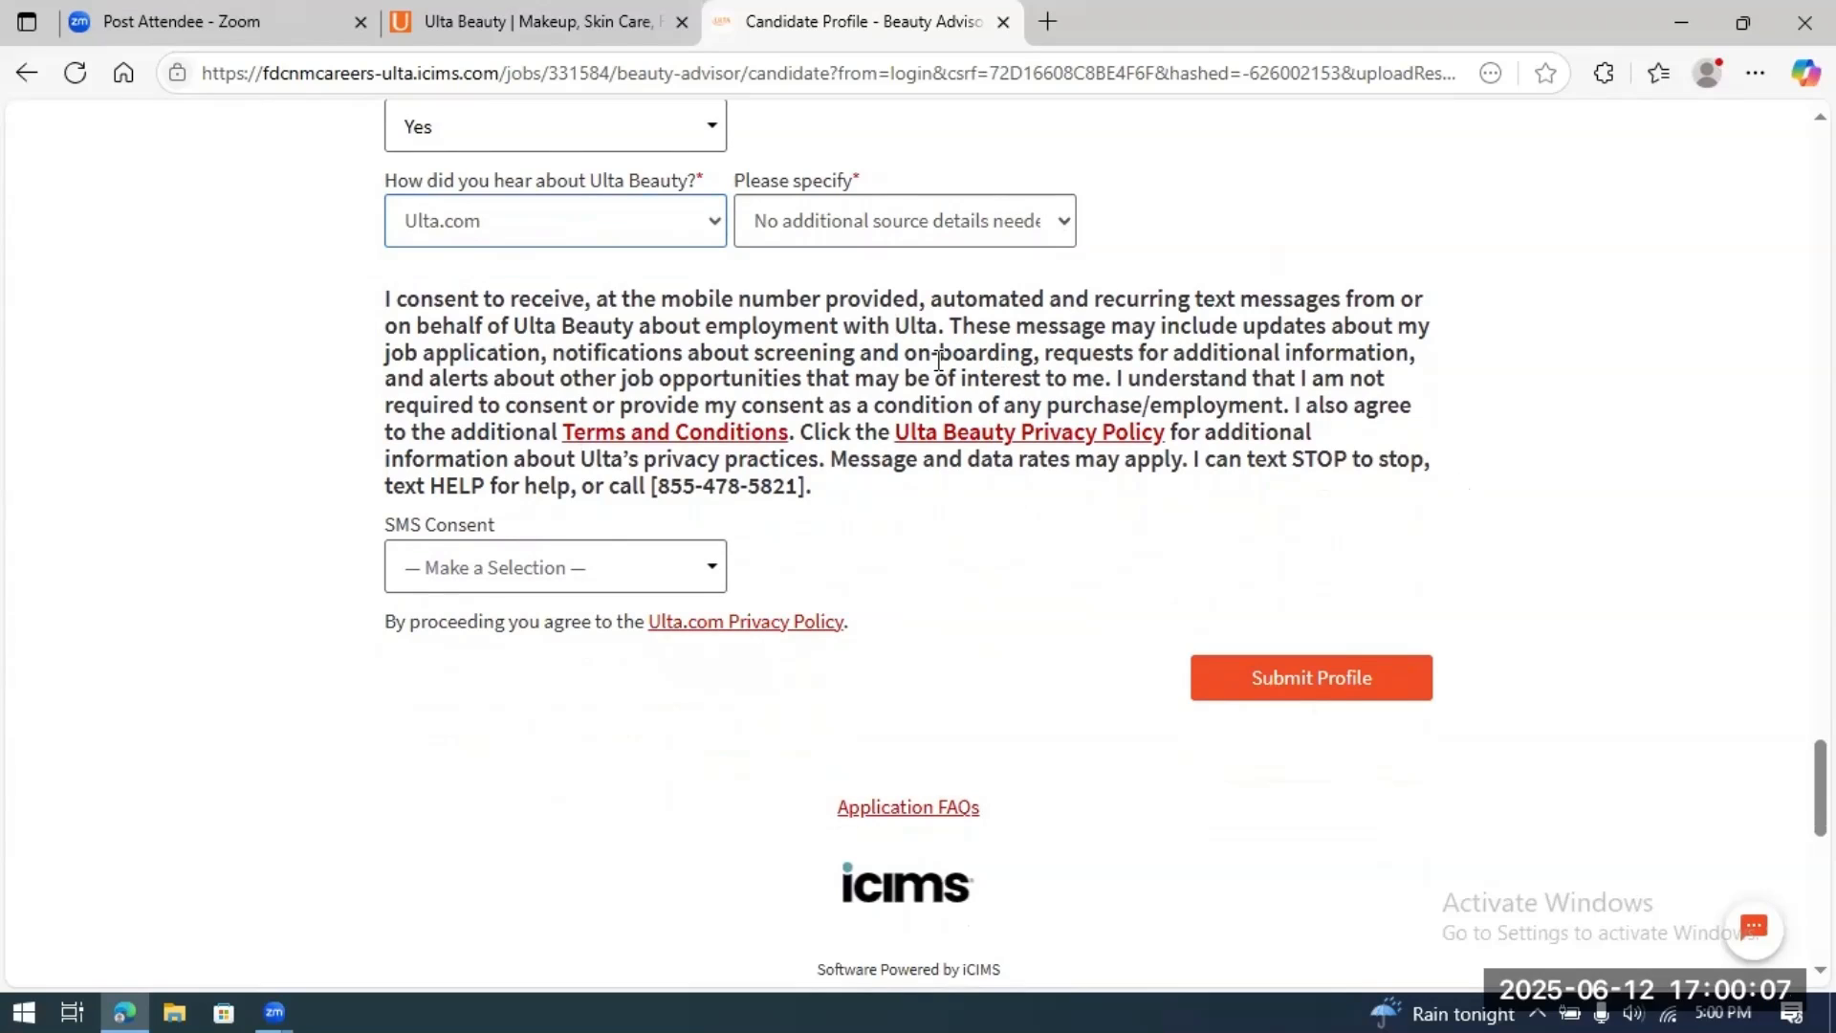
Step: Set SMS Consent to Yes and submit the candidate profile
{"action": "left_click", "coordinate": [712, 571]}
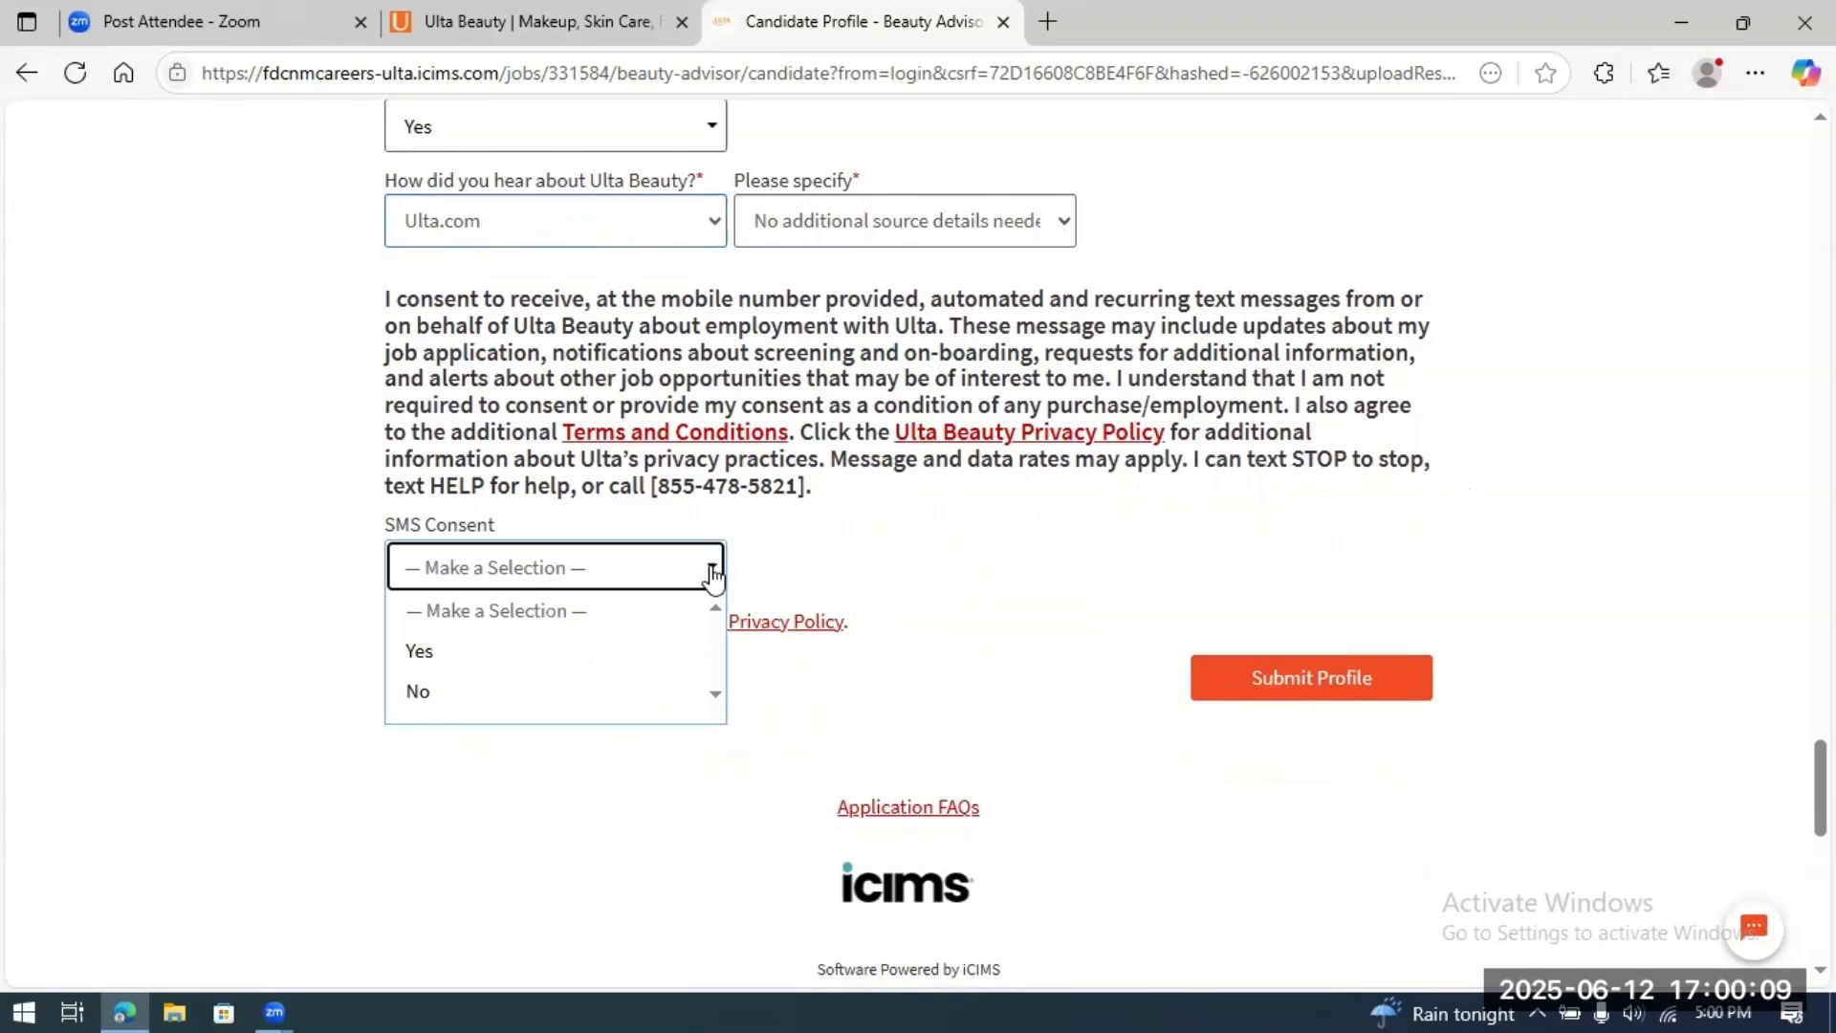
{"action": "left_click", "coordinate": [559, 654]}
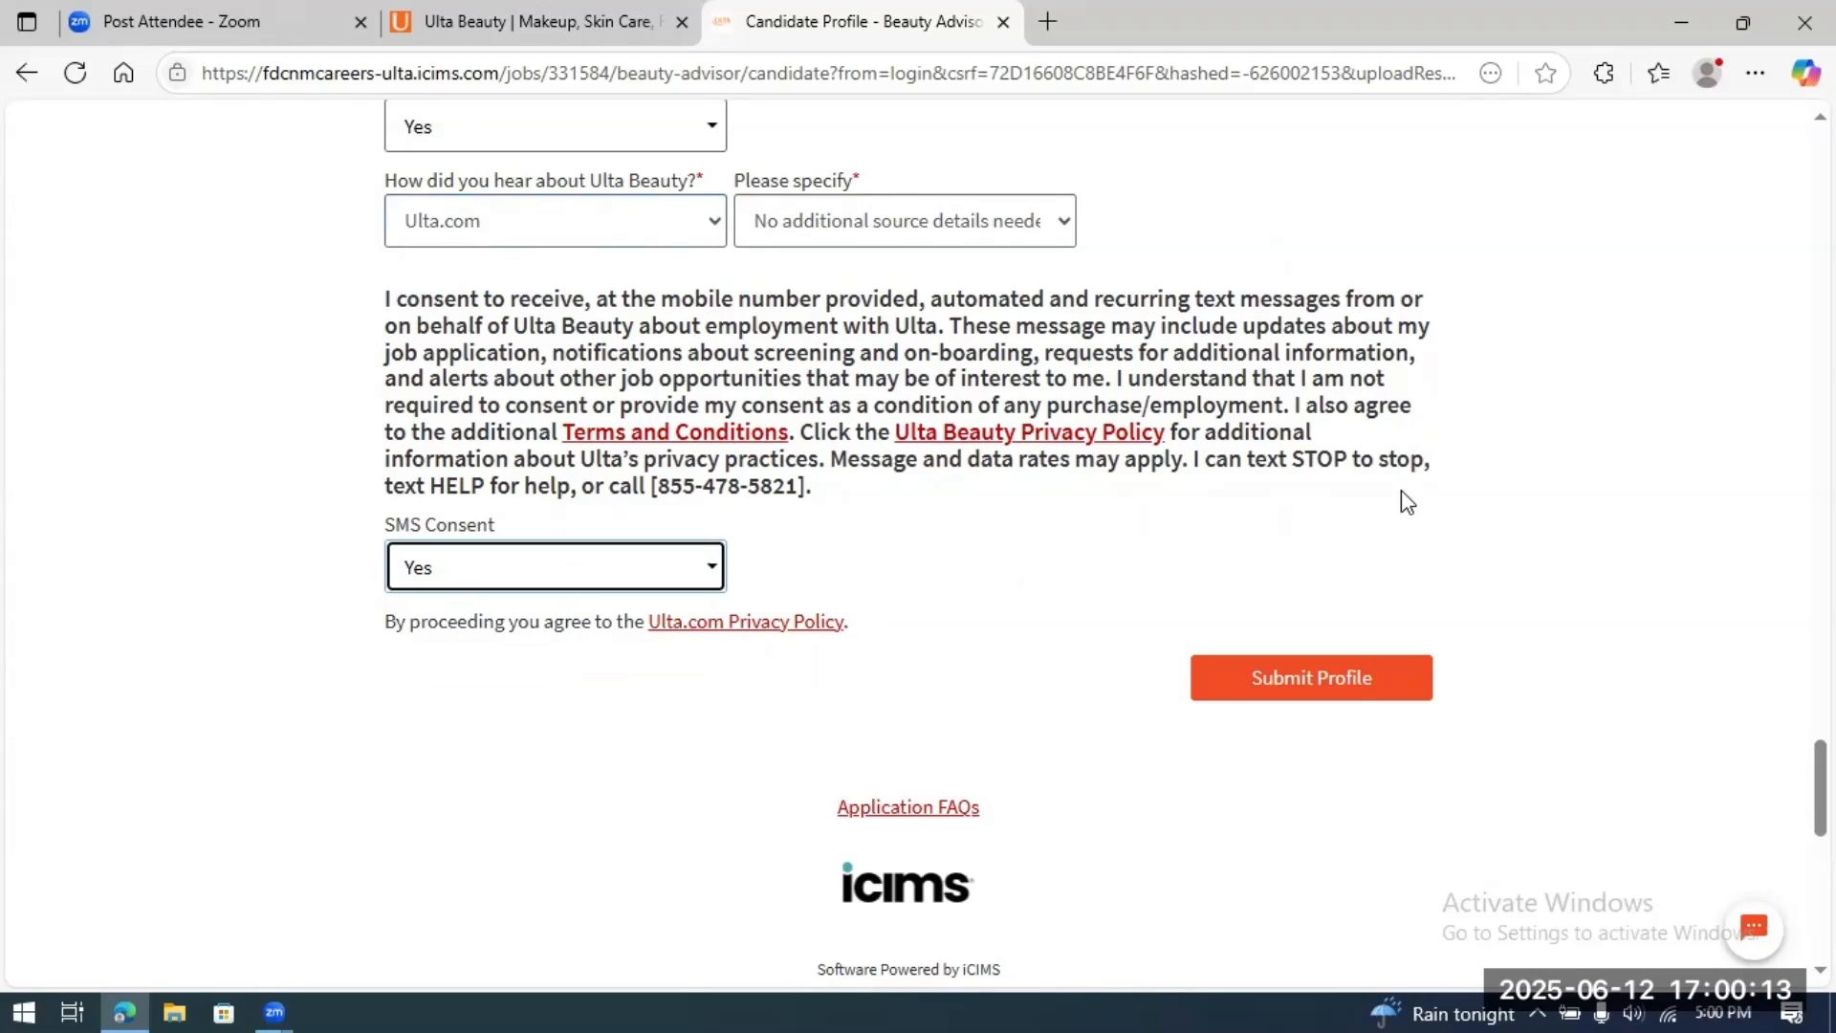
{"action": "left_click", "coordinate": [1300, 688]}
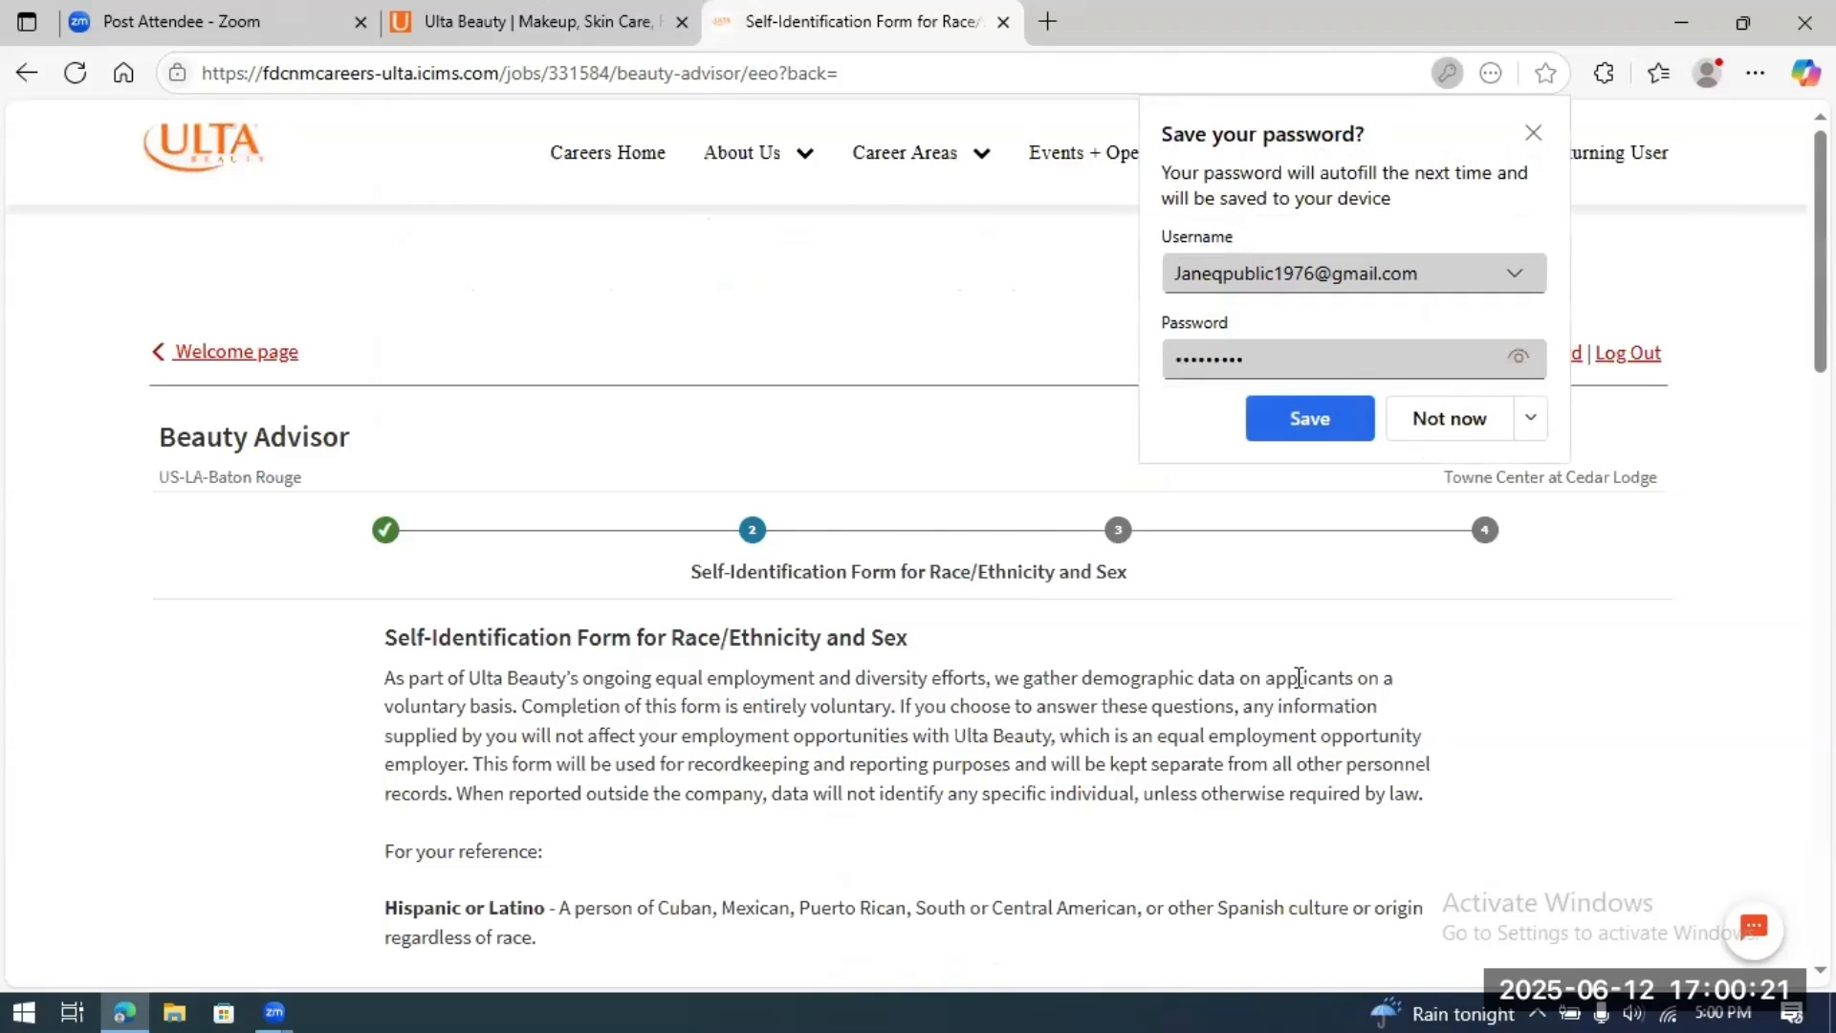
Step: Decline the browser's offer to save the password
{"action": "left_click", "coordinate": [1452, 417]}
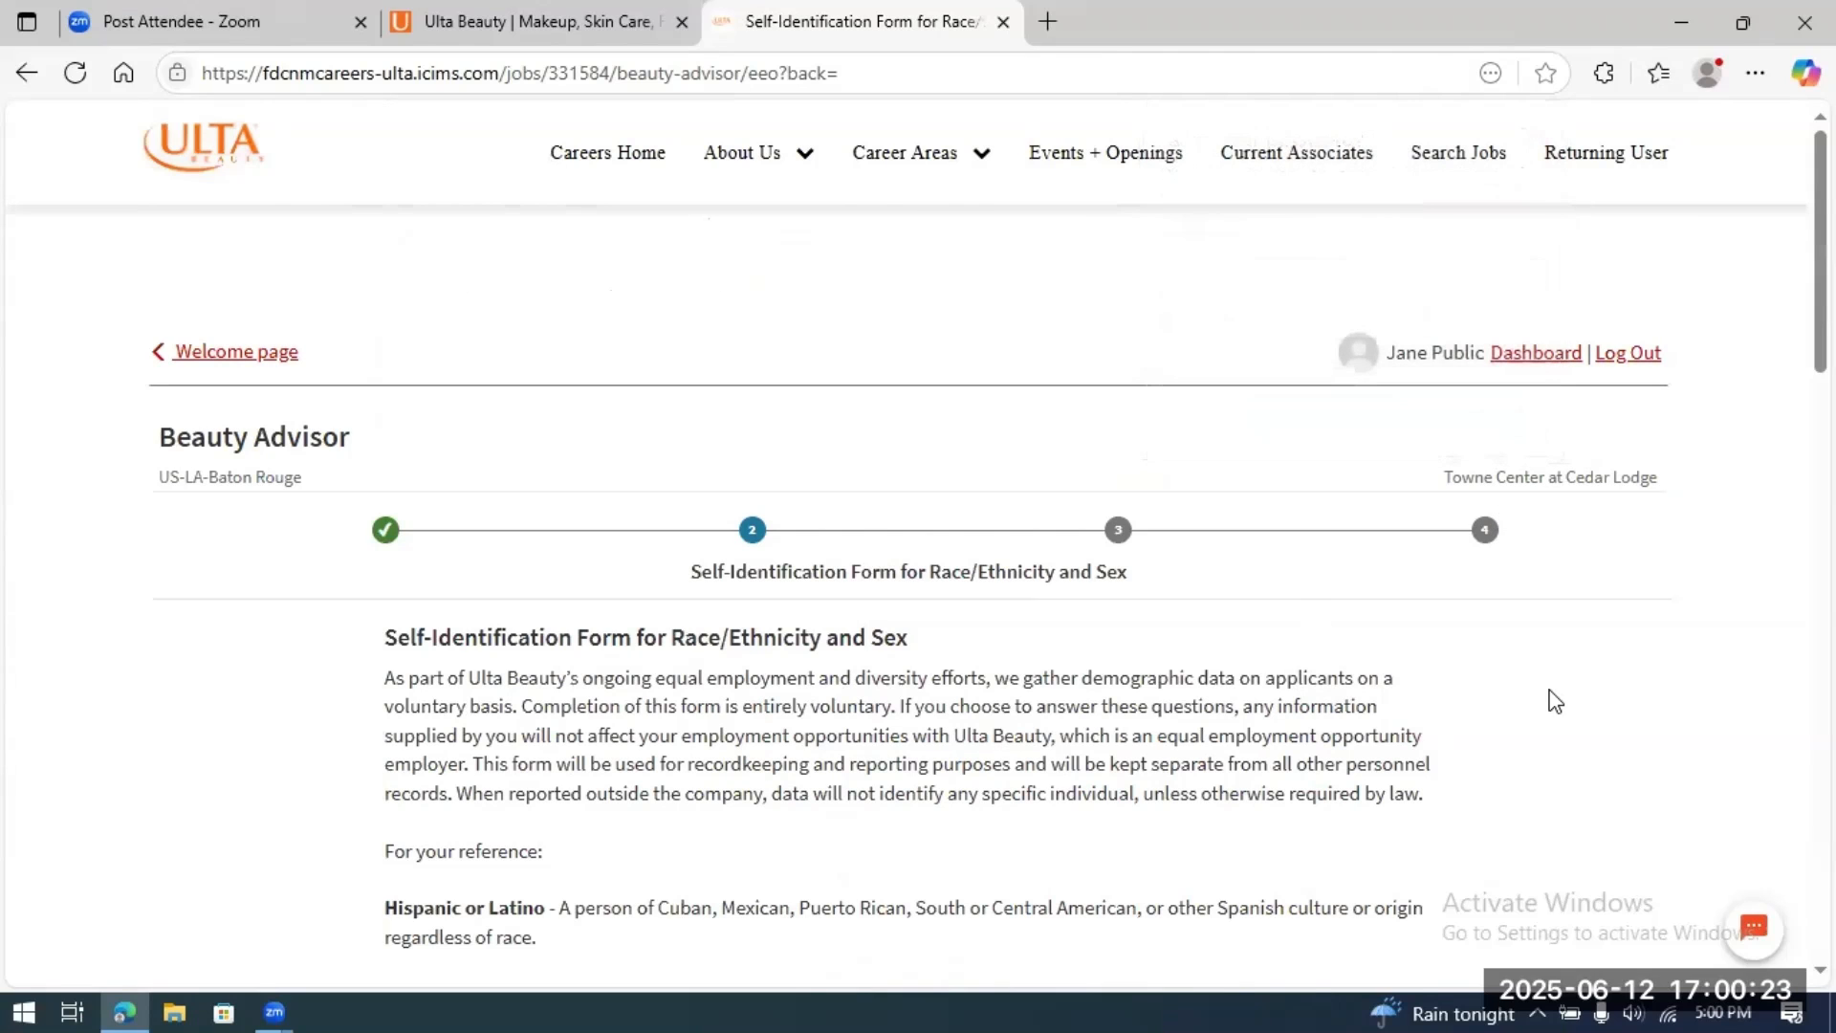
{"action": "scroll", "coordinate": [1554, 701], "scroll_direction": "down", "scroll_amount": 2}
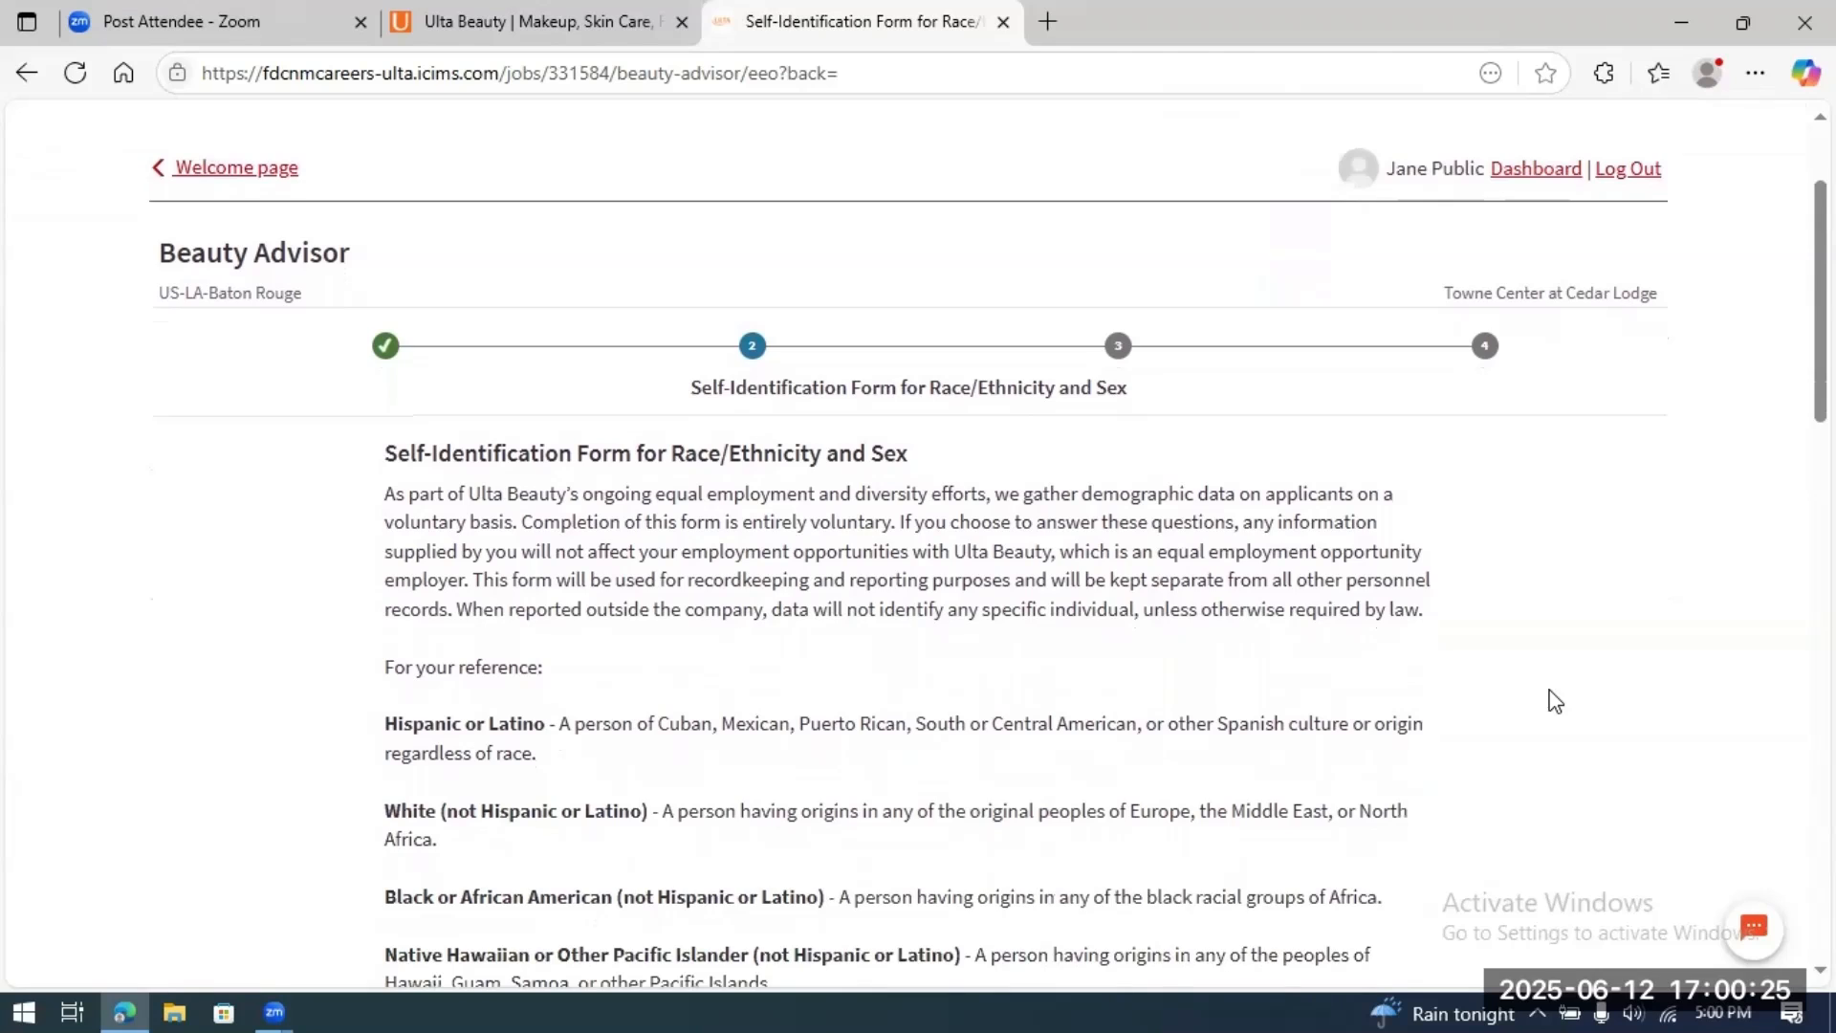
{"action": "scroll", "coordinate": [1555, 702], "scroll_direction": "down", "scroll_amount": 2}
{"action": "scroll", "coordinate": [1555, 702], "scroll_direction": "down", "scroll_amount": 4}
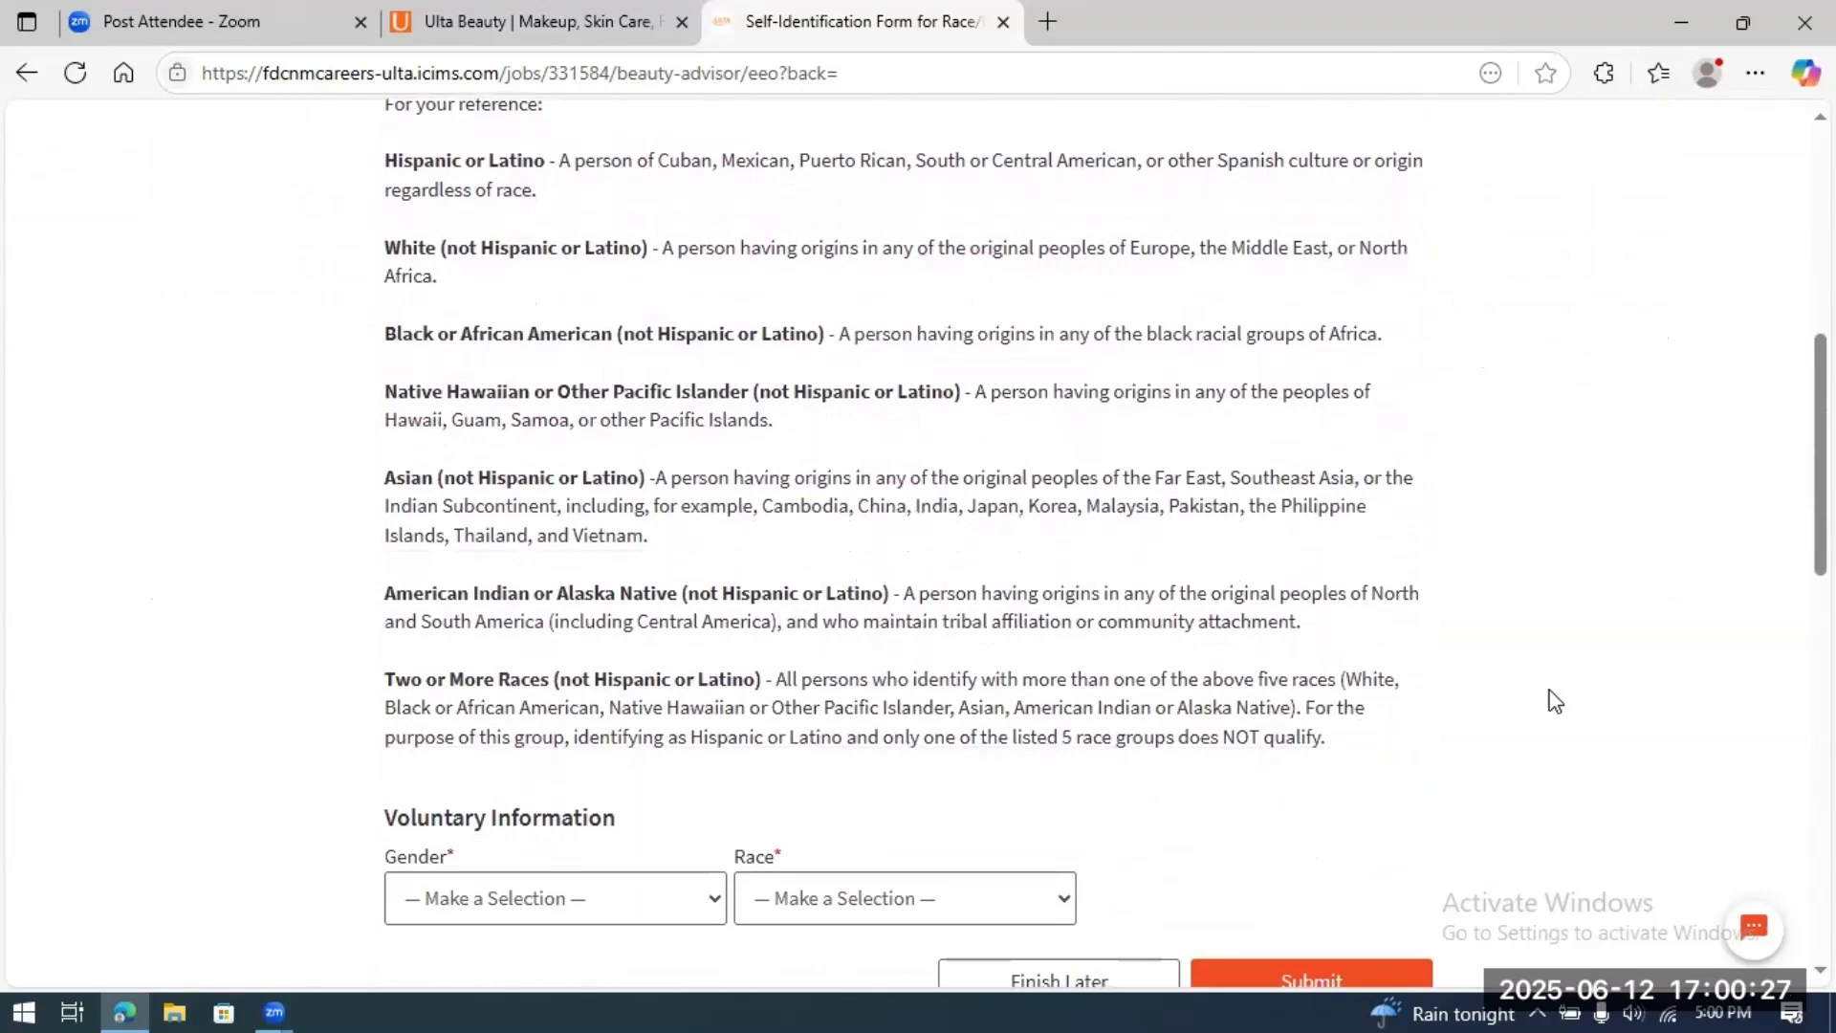
{"action": "scroll", "coordinate": [1554, 701], "scroll_direction": "down", "scroll_amount": 4}
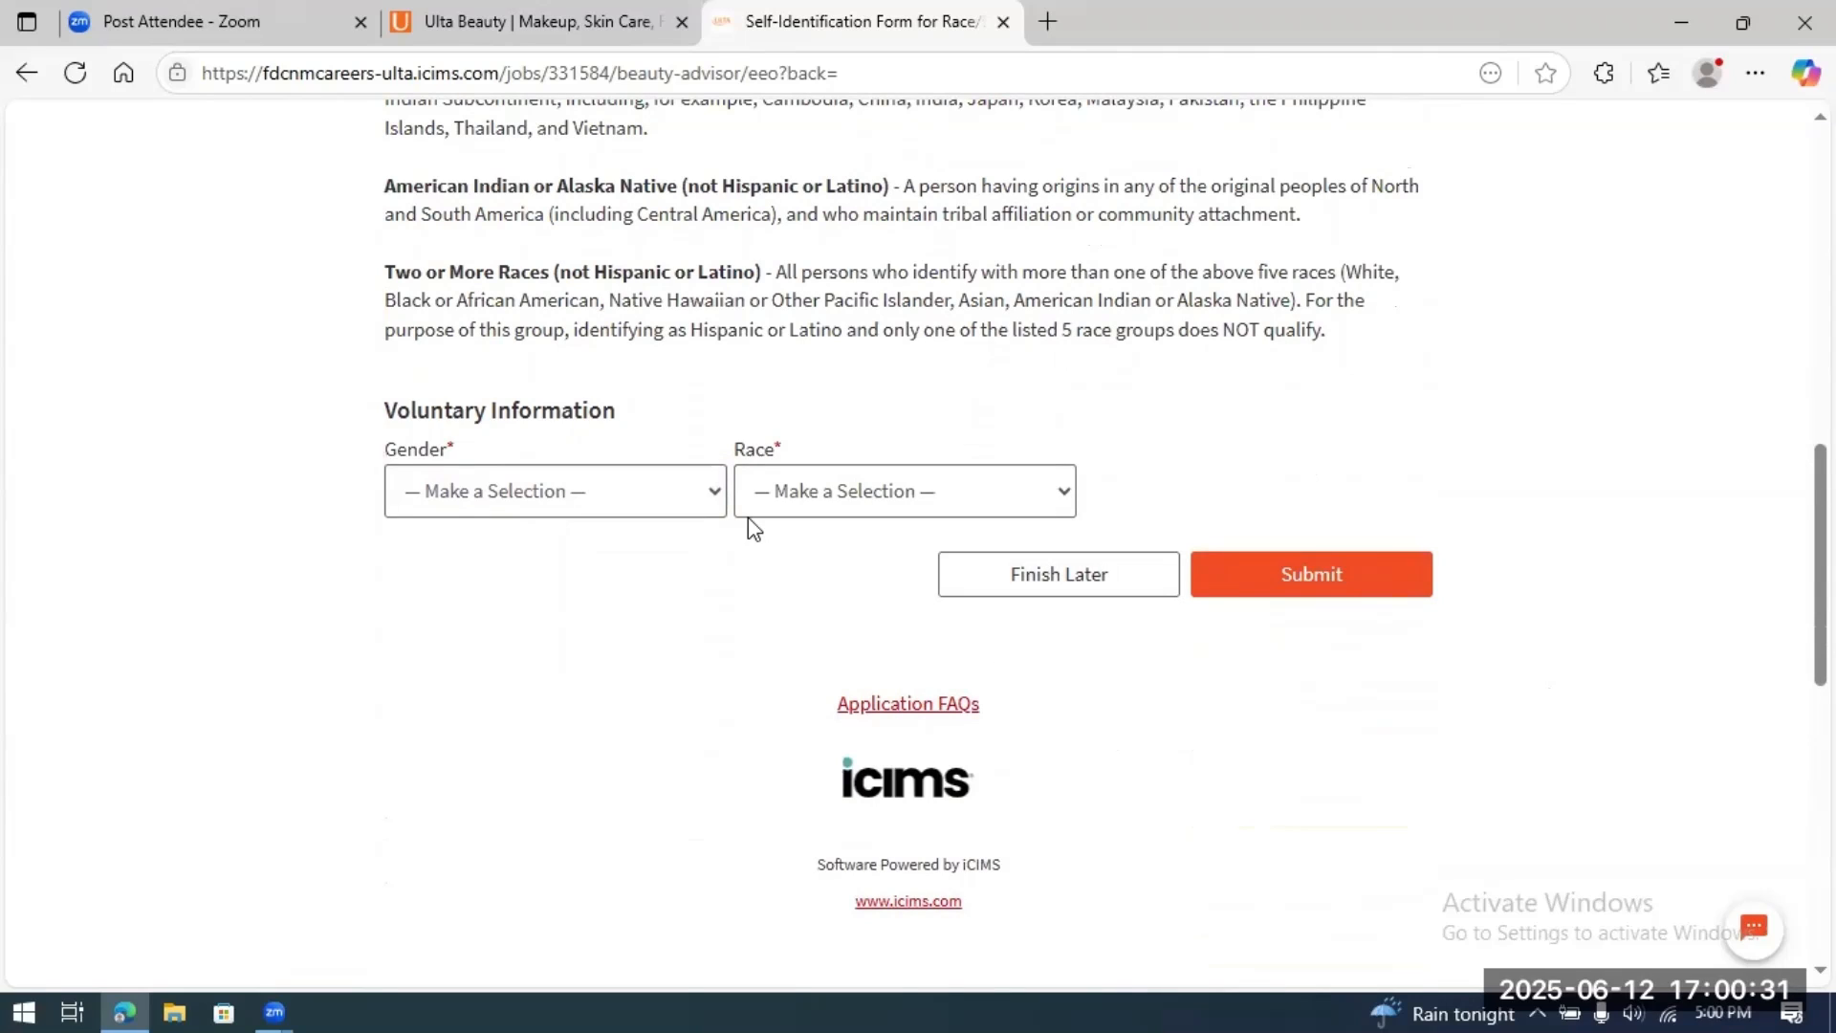
Step: Select Female and White (Not Hispanic or Latino), then submit the self-identification form
{"action": "left_click", "coordinate": [716, 496]}
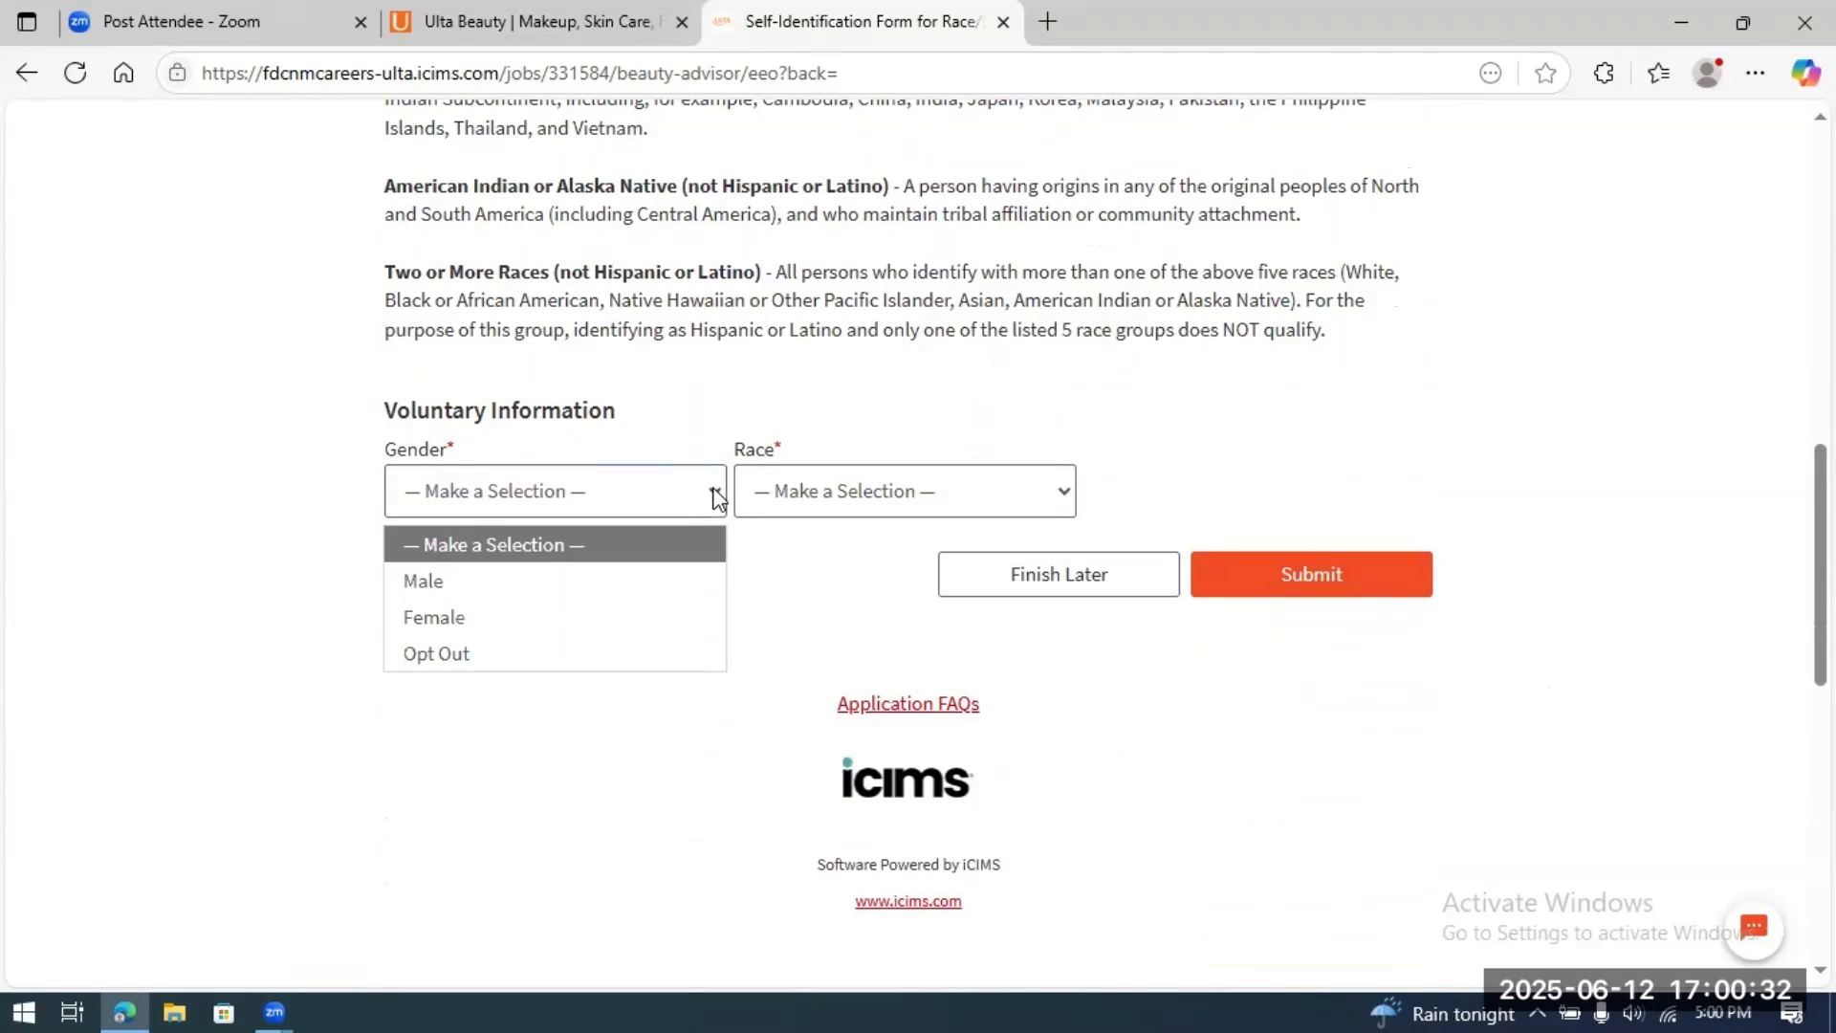
{"action": "left_click", "coordinate": [587, 618]}
{"action": "left_click", "coordinate": [1066, 492]}
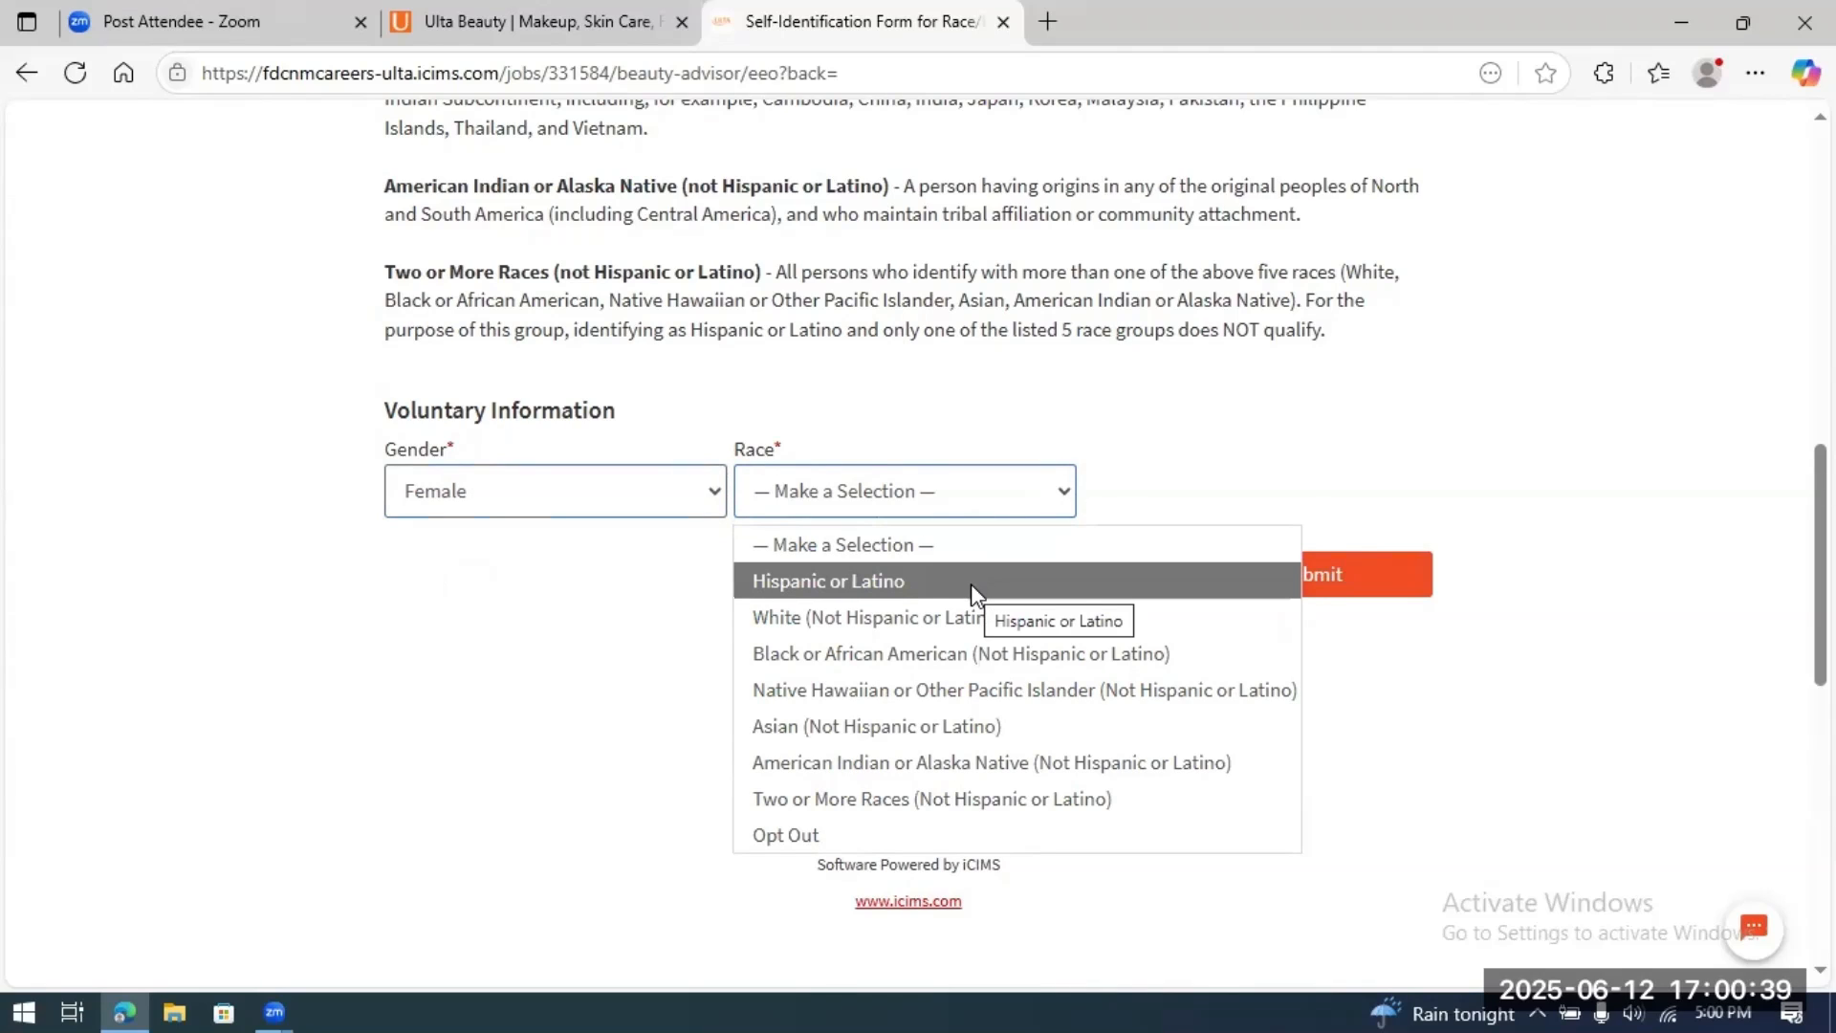
{"action": "left_click", "coordinate": [955, 620]}
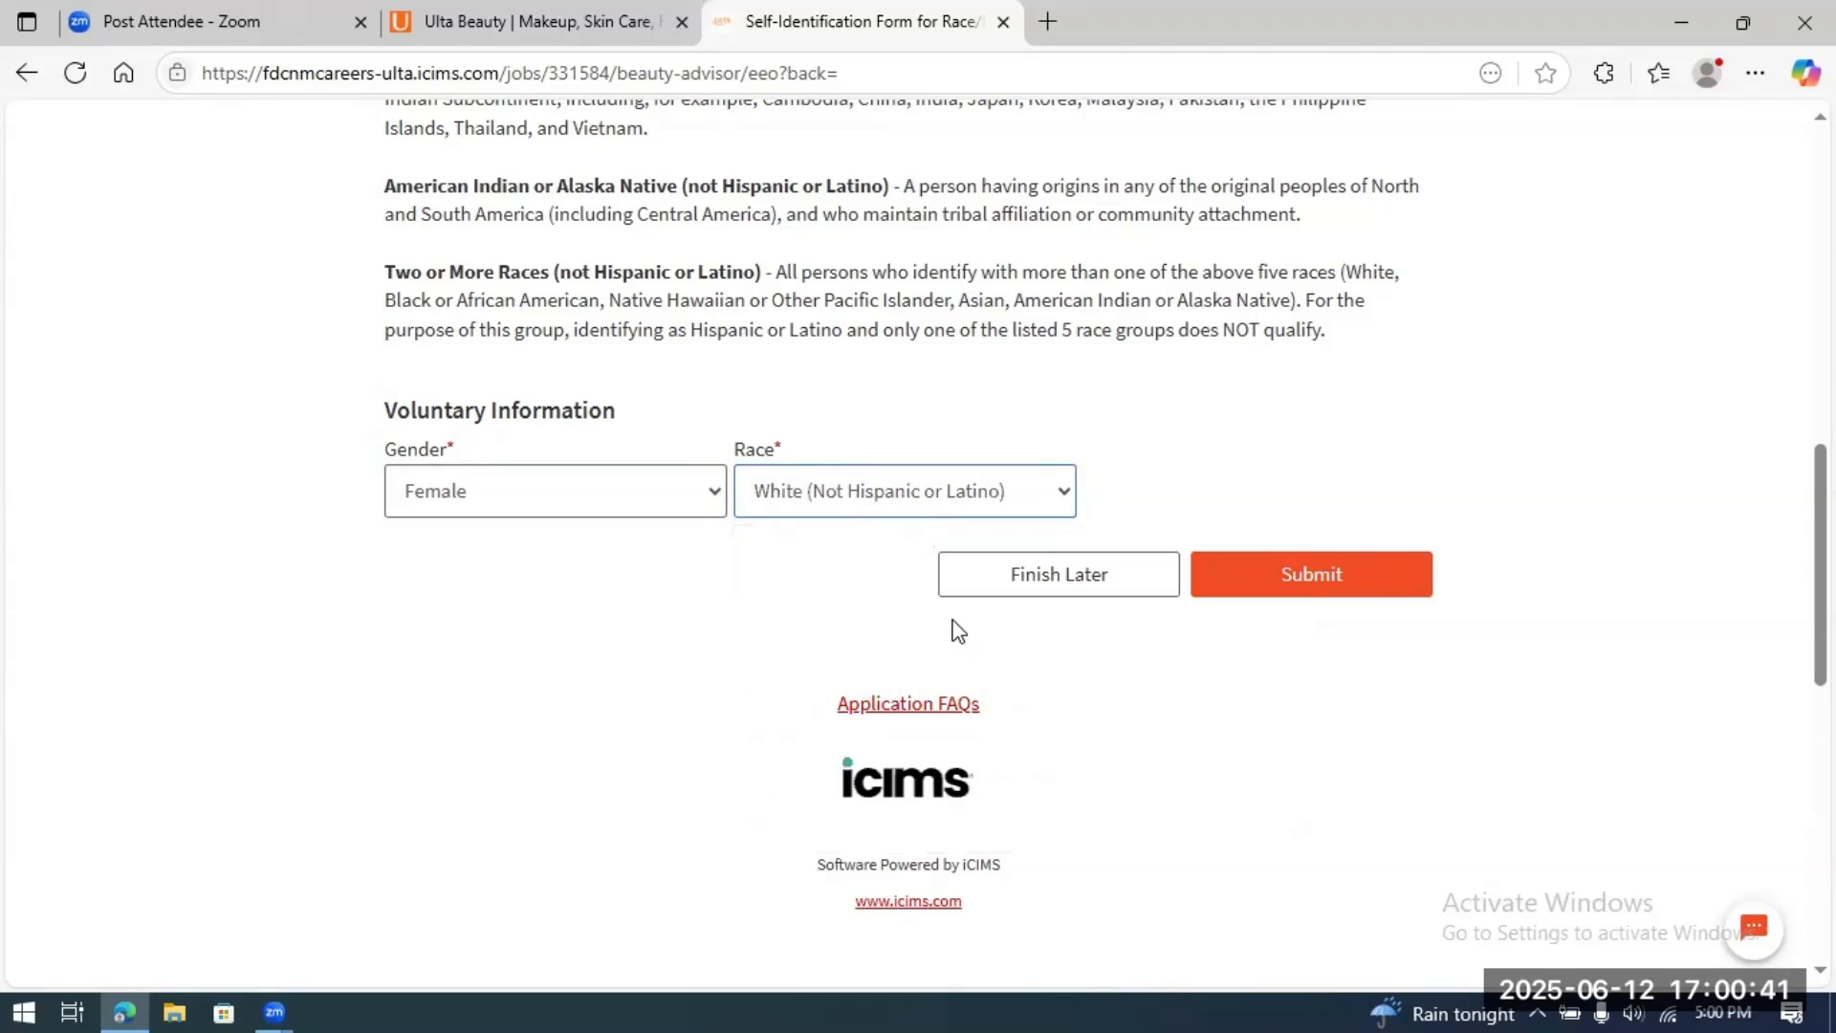
{"action": "left_click", "coordinate": [1291, 572]}
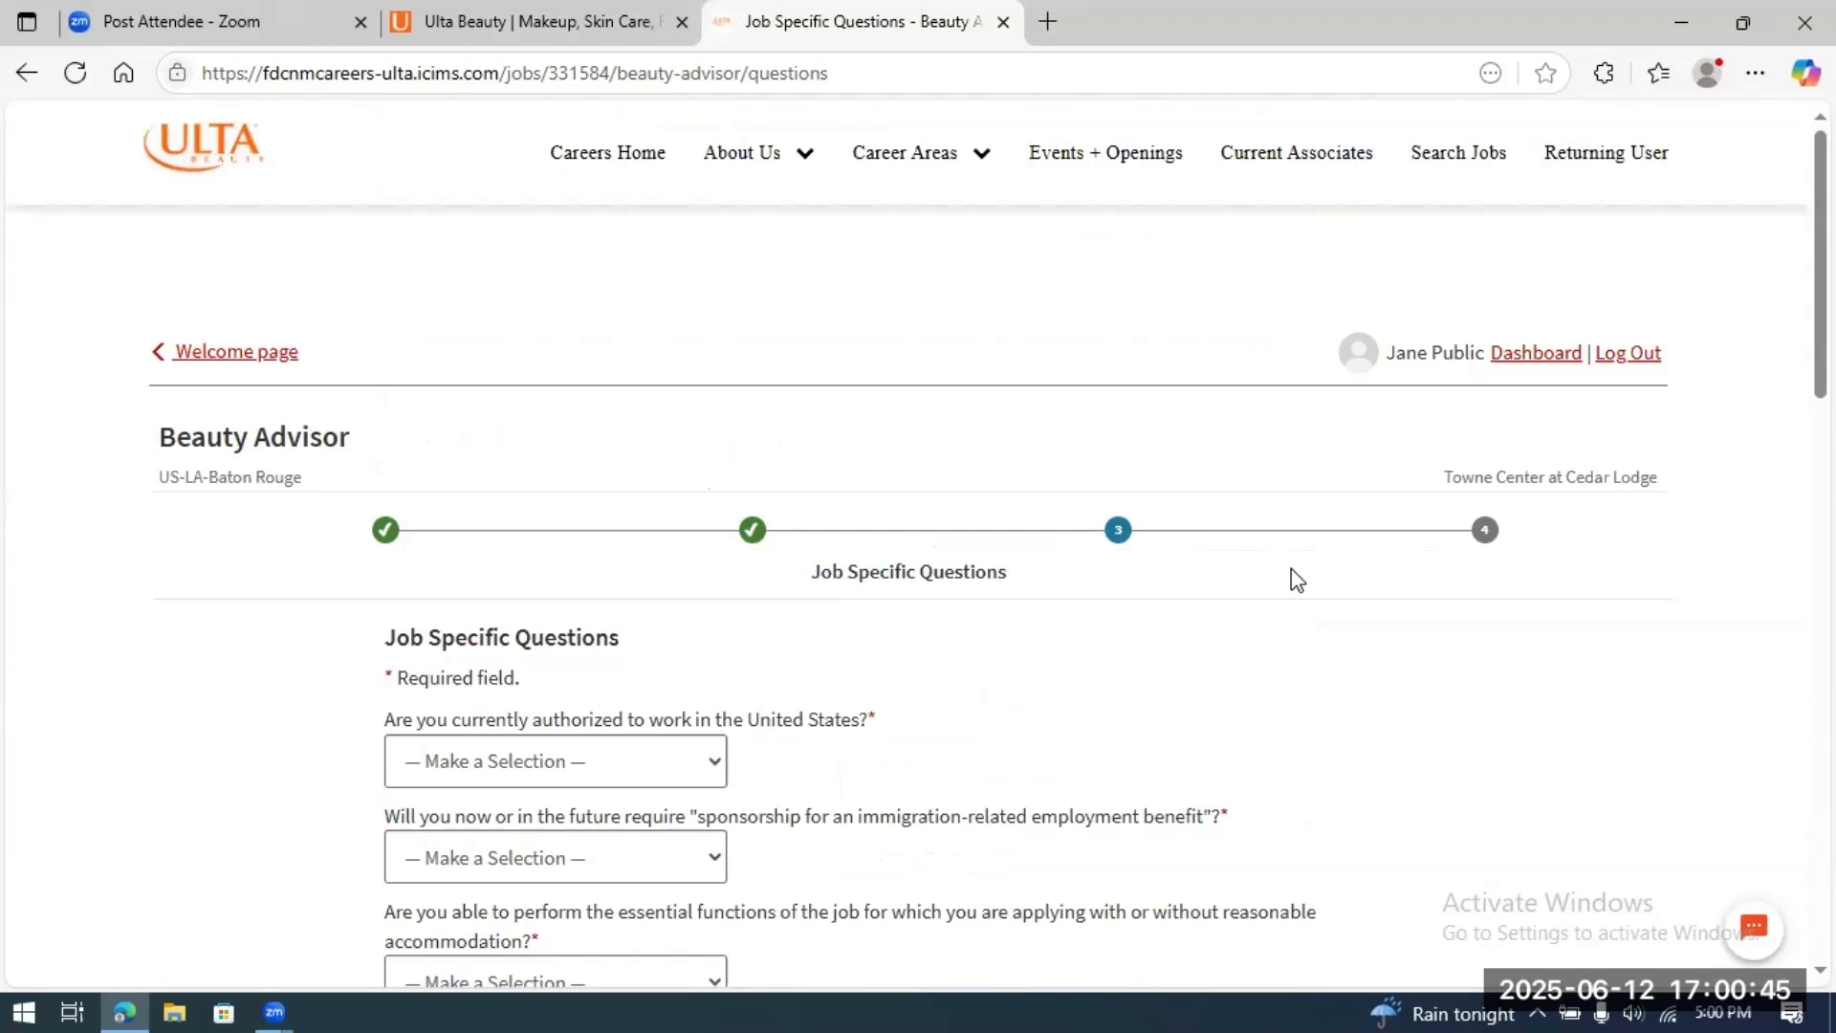
Step: Answer Yes to work authorization, No to sponsorship, Yes to performing essential functions
{"action": "scroll", "coordinate": [1547, 633], "scroll_direction": "down", "scroll_amount": 2}
{"action": "scroll", "coordinate": [1547, 633], "scroll_direction": "down", "scroll_amount": 3}
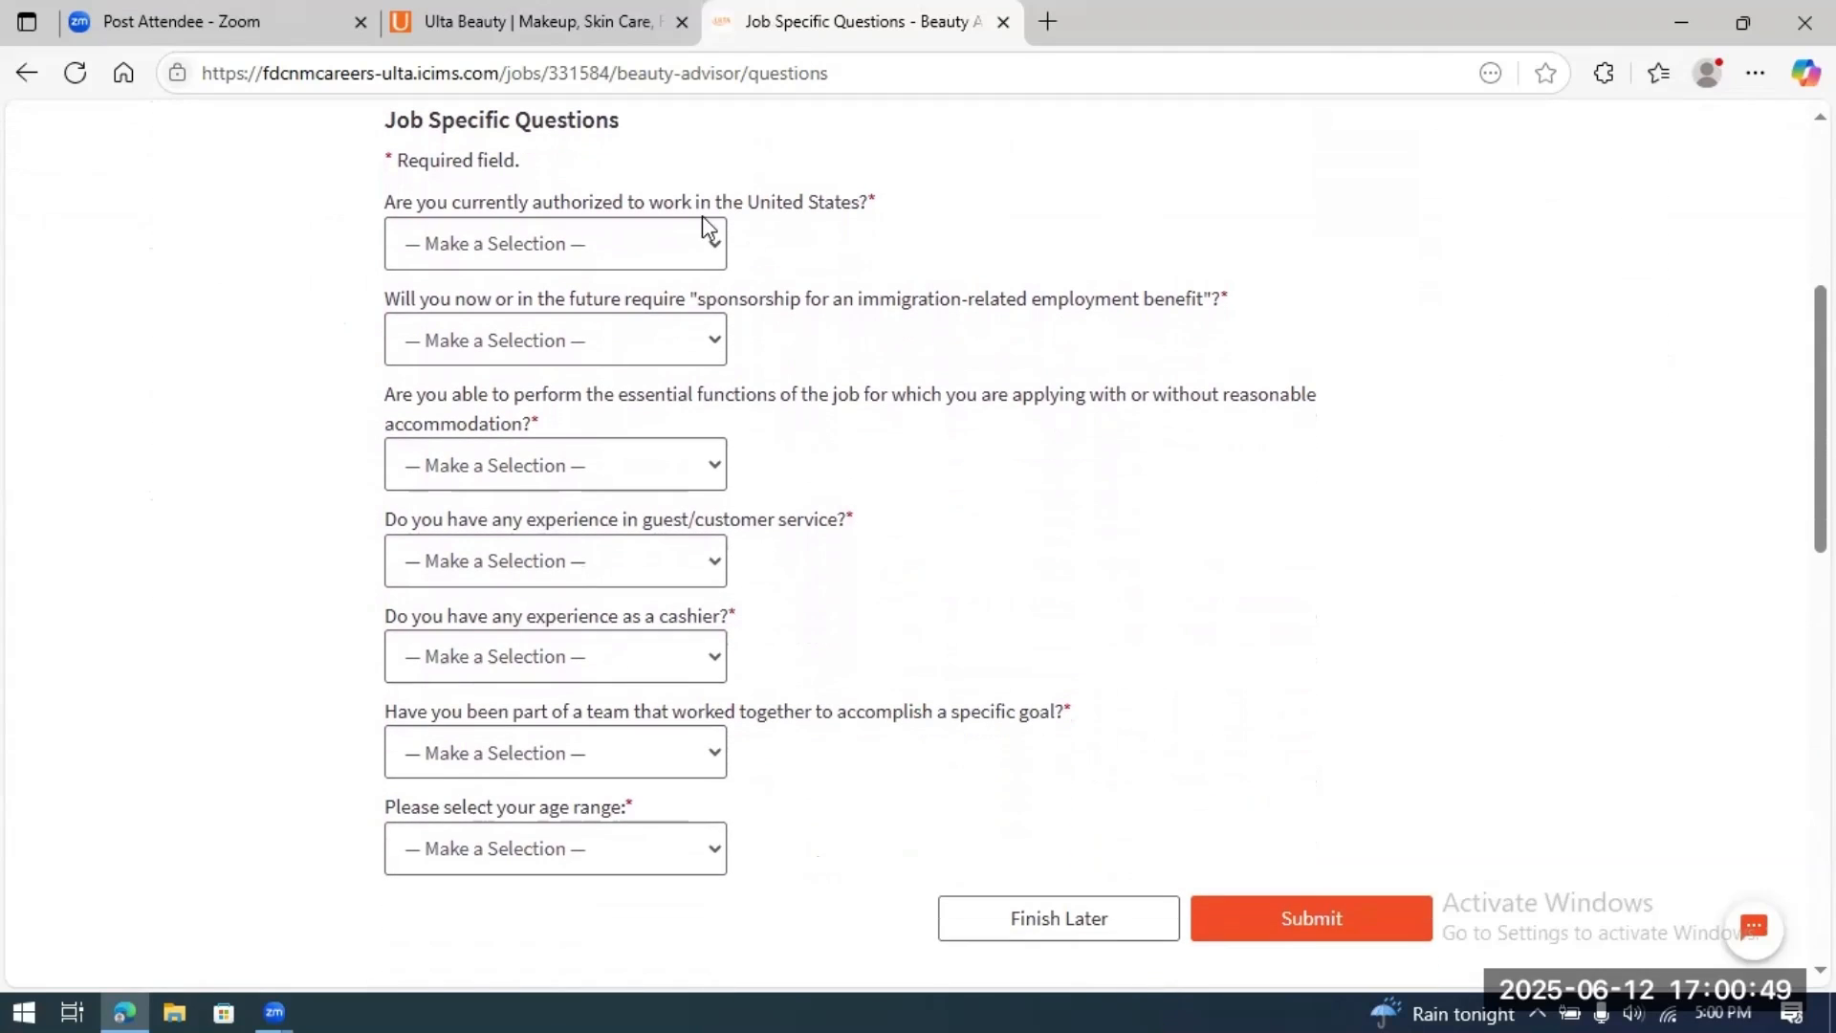
{"action": "left_click", "coordinate": [714, 251]}
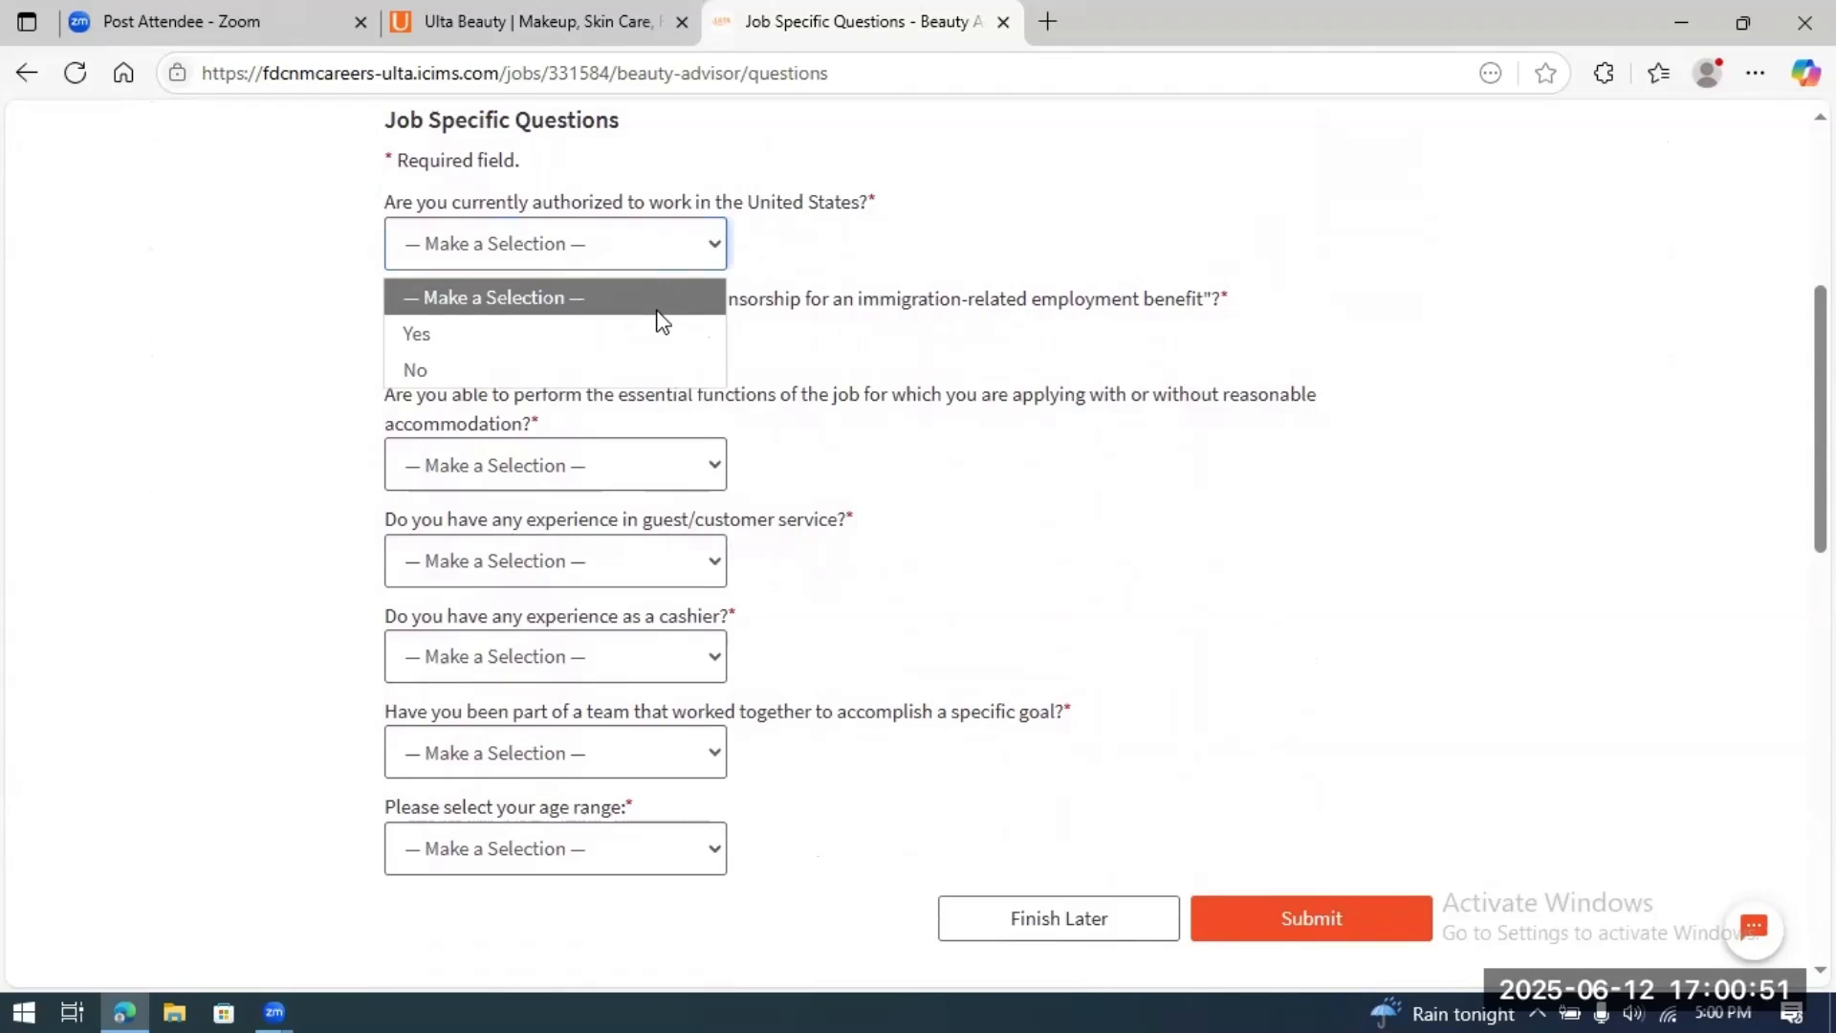
{"action": "left_click", "coordinate": [658, 336]}
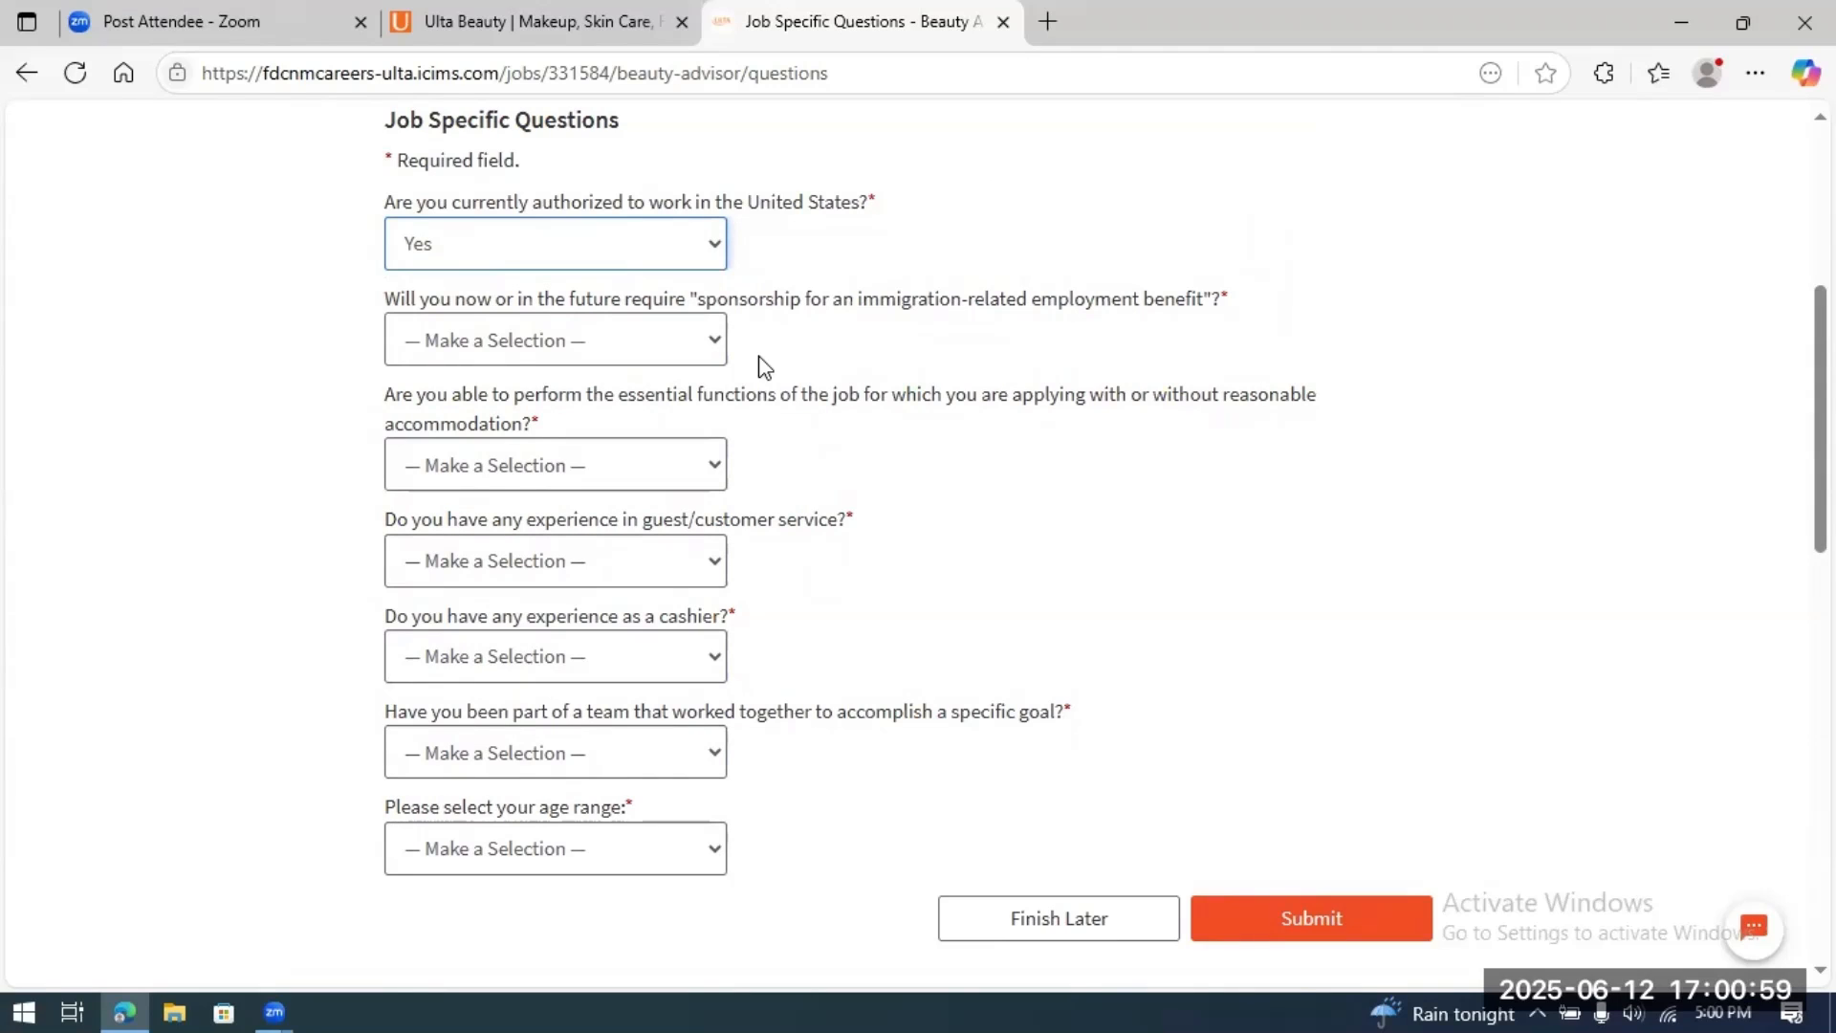
{"action": "left_click", "coordinate": [716, 336]}
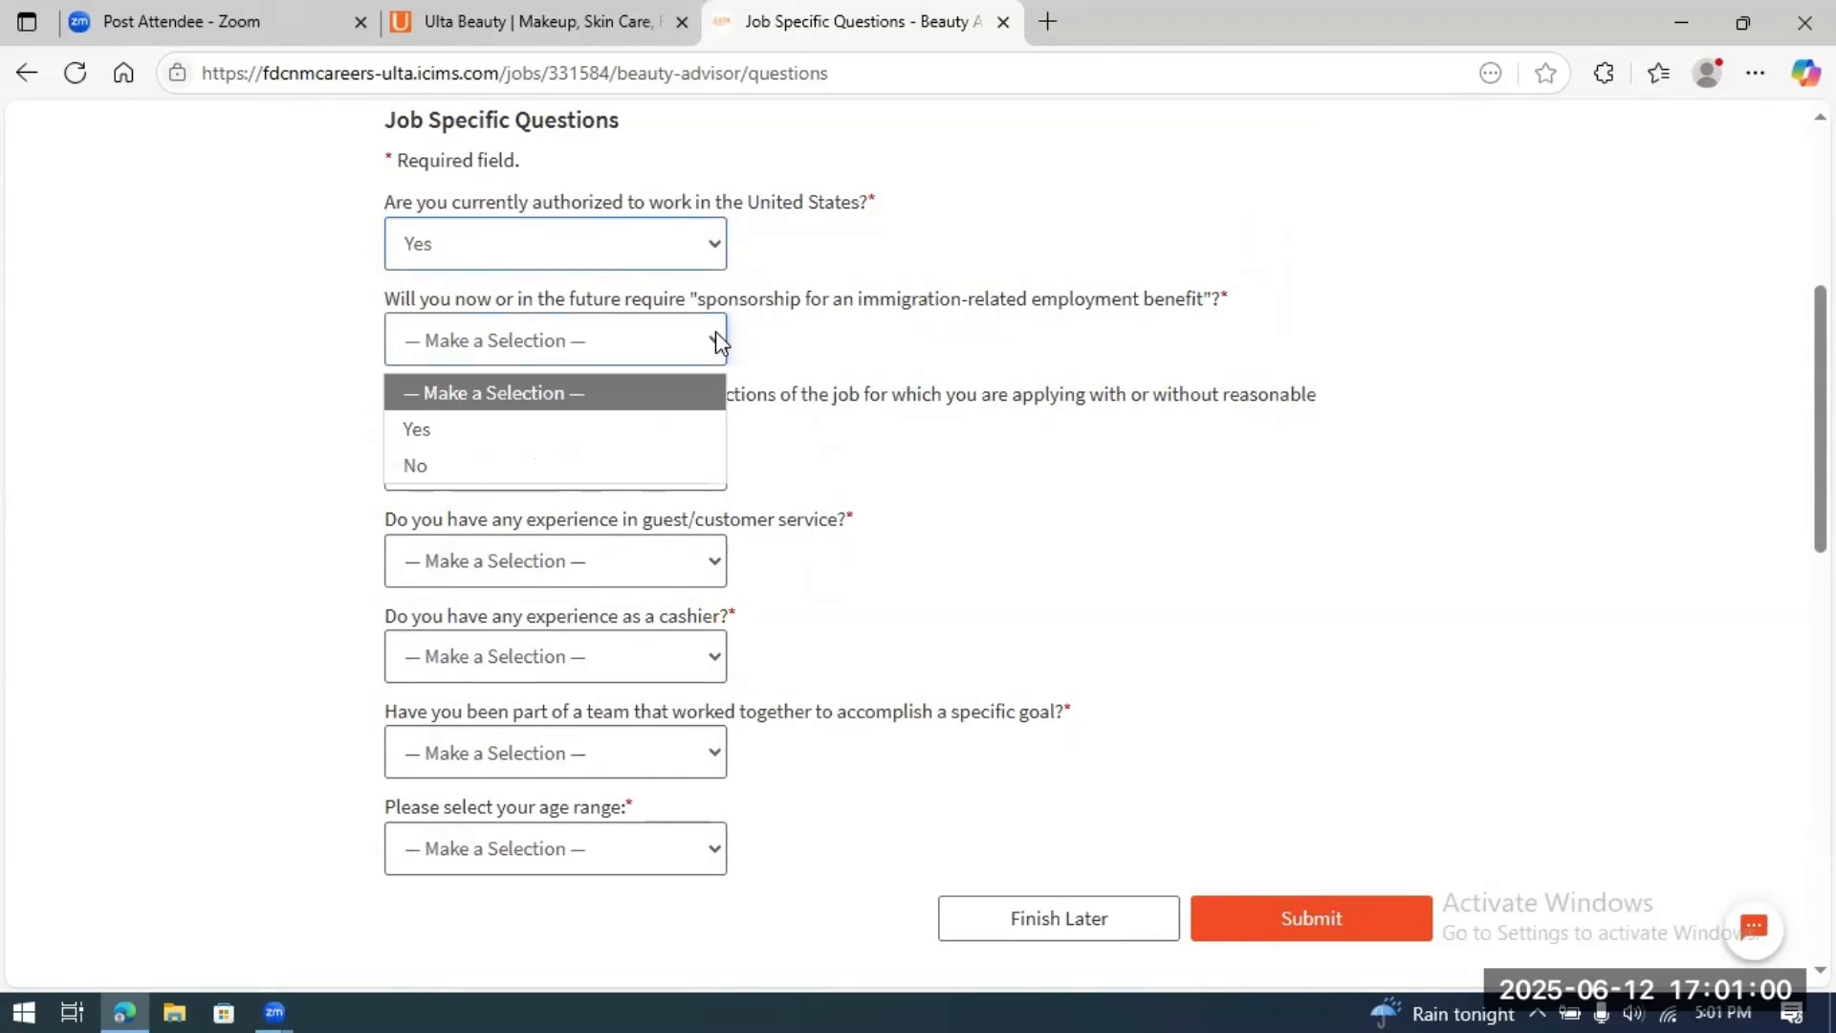
{"action": "left_click", "coordinate": [644, 469]}
{"action": "scroll", "coordinate": [1206, 485], "scroll_direction": "down", "scroll_amount": 1}
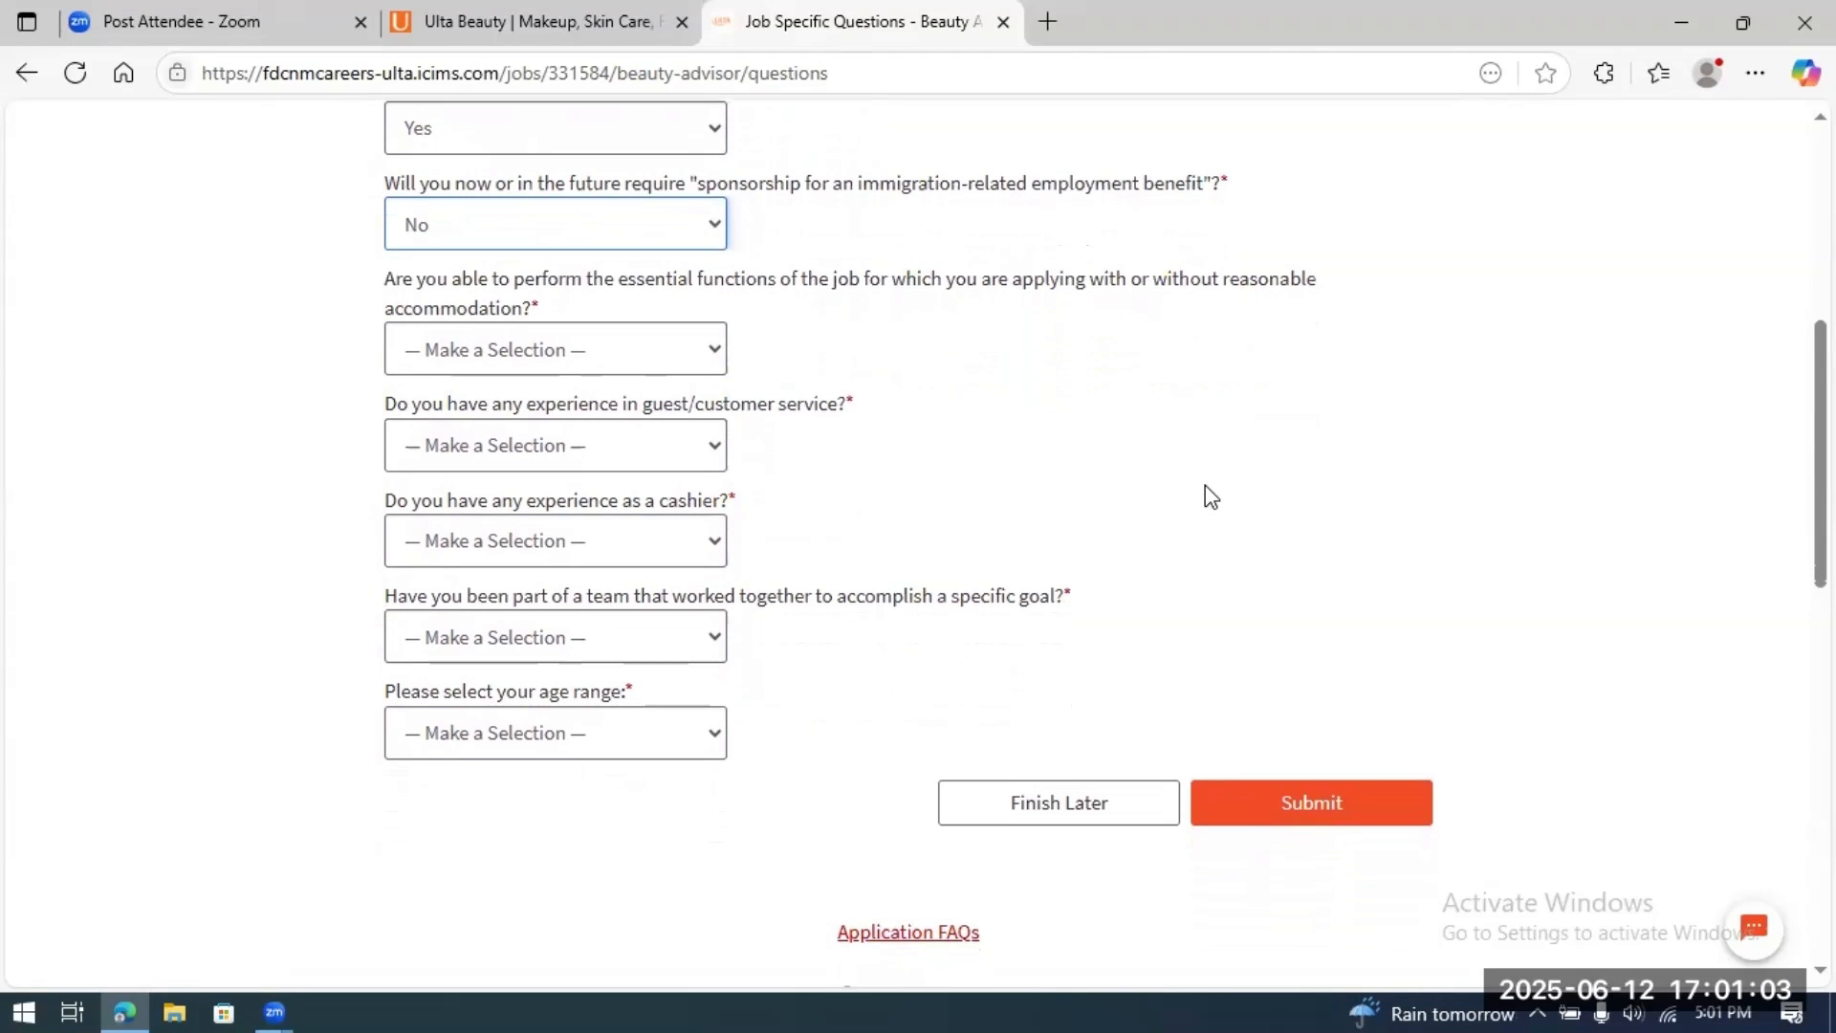
{"action": "left_click", "coordinate": [716, 354]}
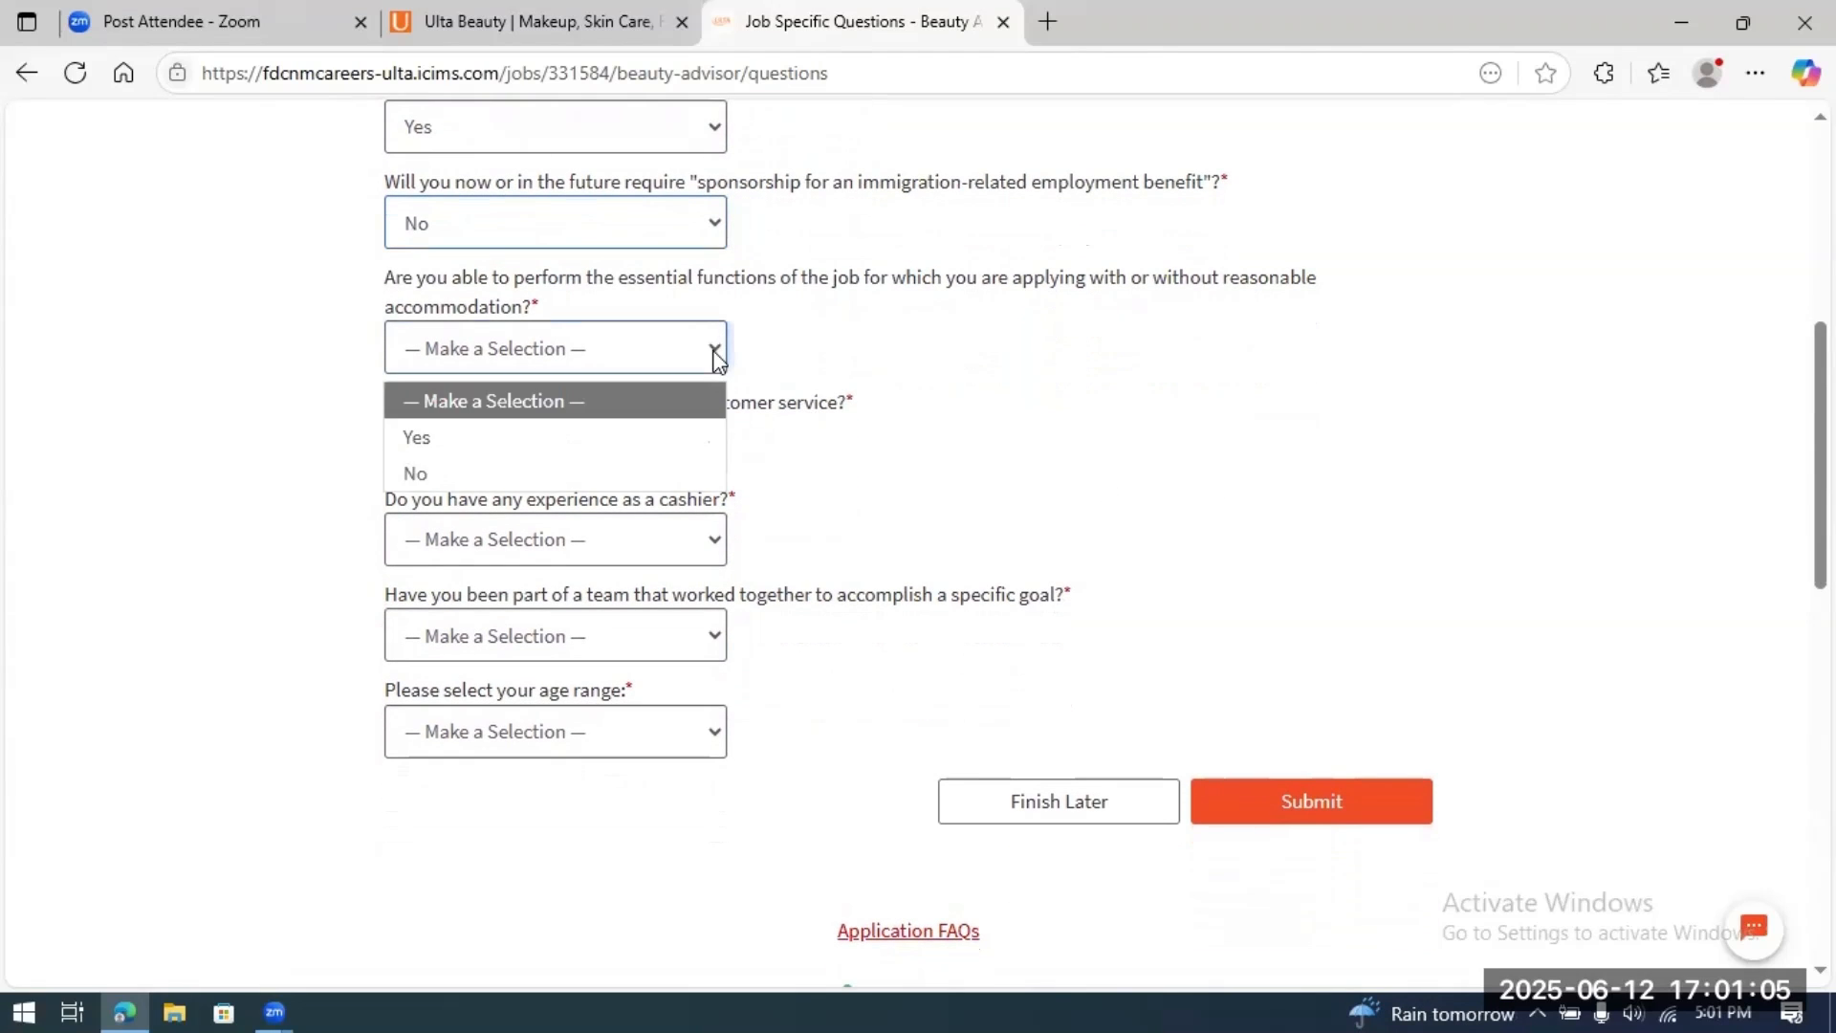
{"action": "left_click", "coordinate": [617, 432]}
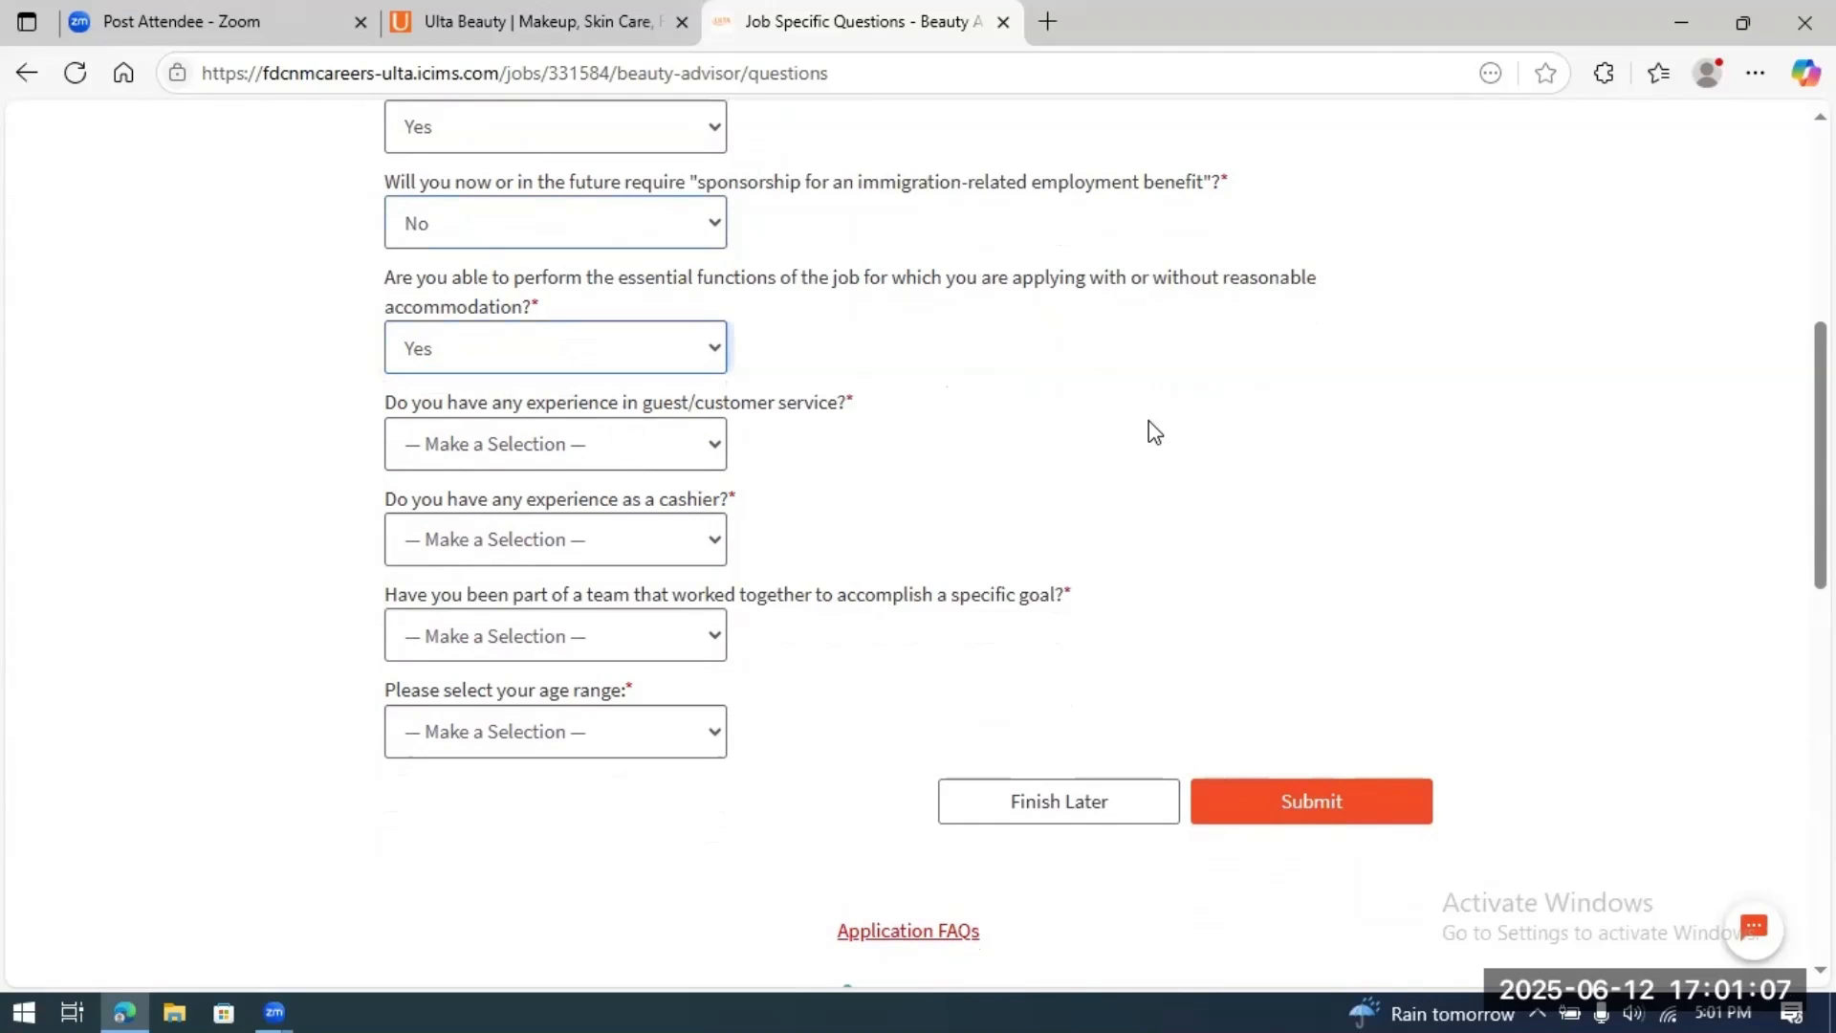
Step: Answer Yes to customer-service, cashier and teamwork, pick 'At least 18 years of age', and submit
{"action": "left_click", "coordinate": [716, 445]}
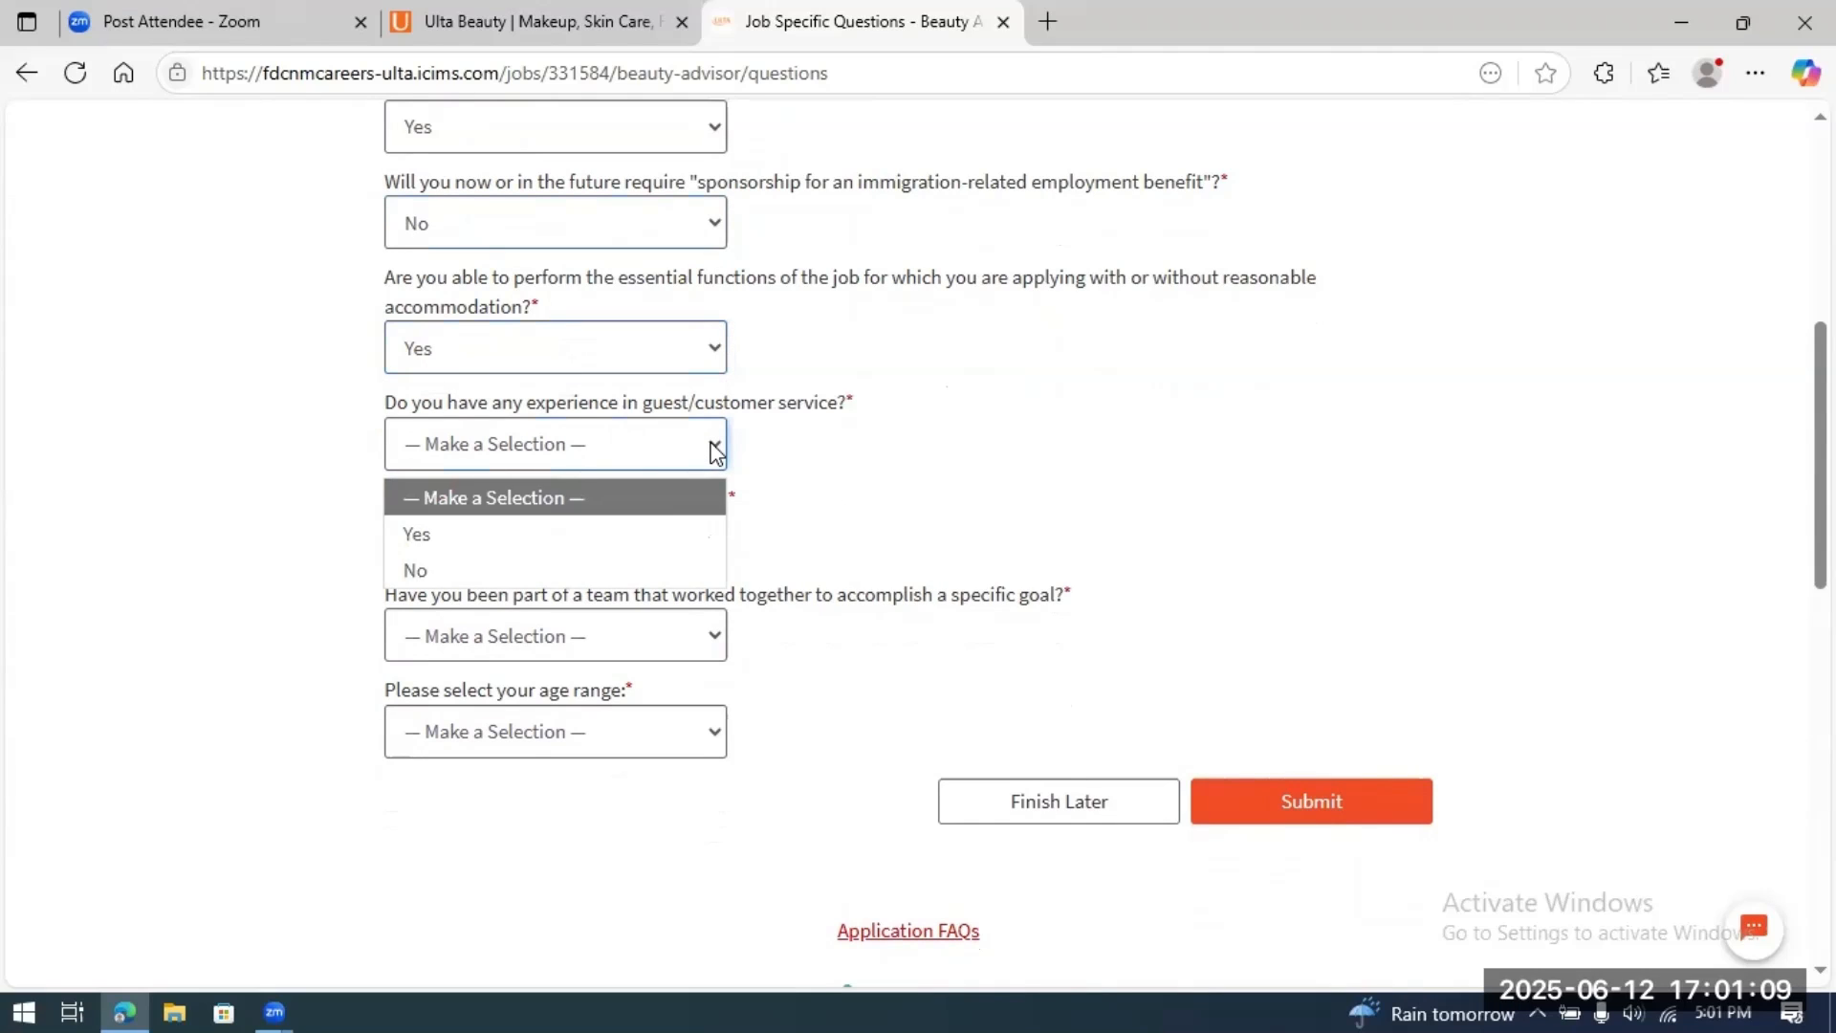
{"action": "left_click", "coordinate": [655, 532]}
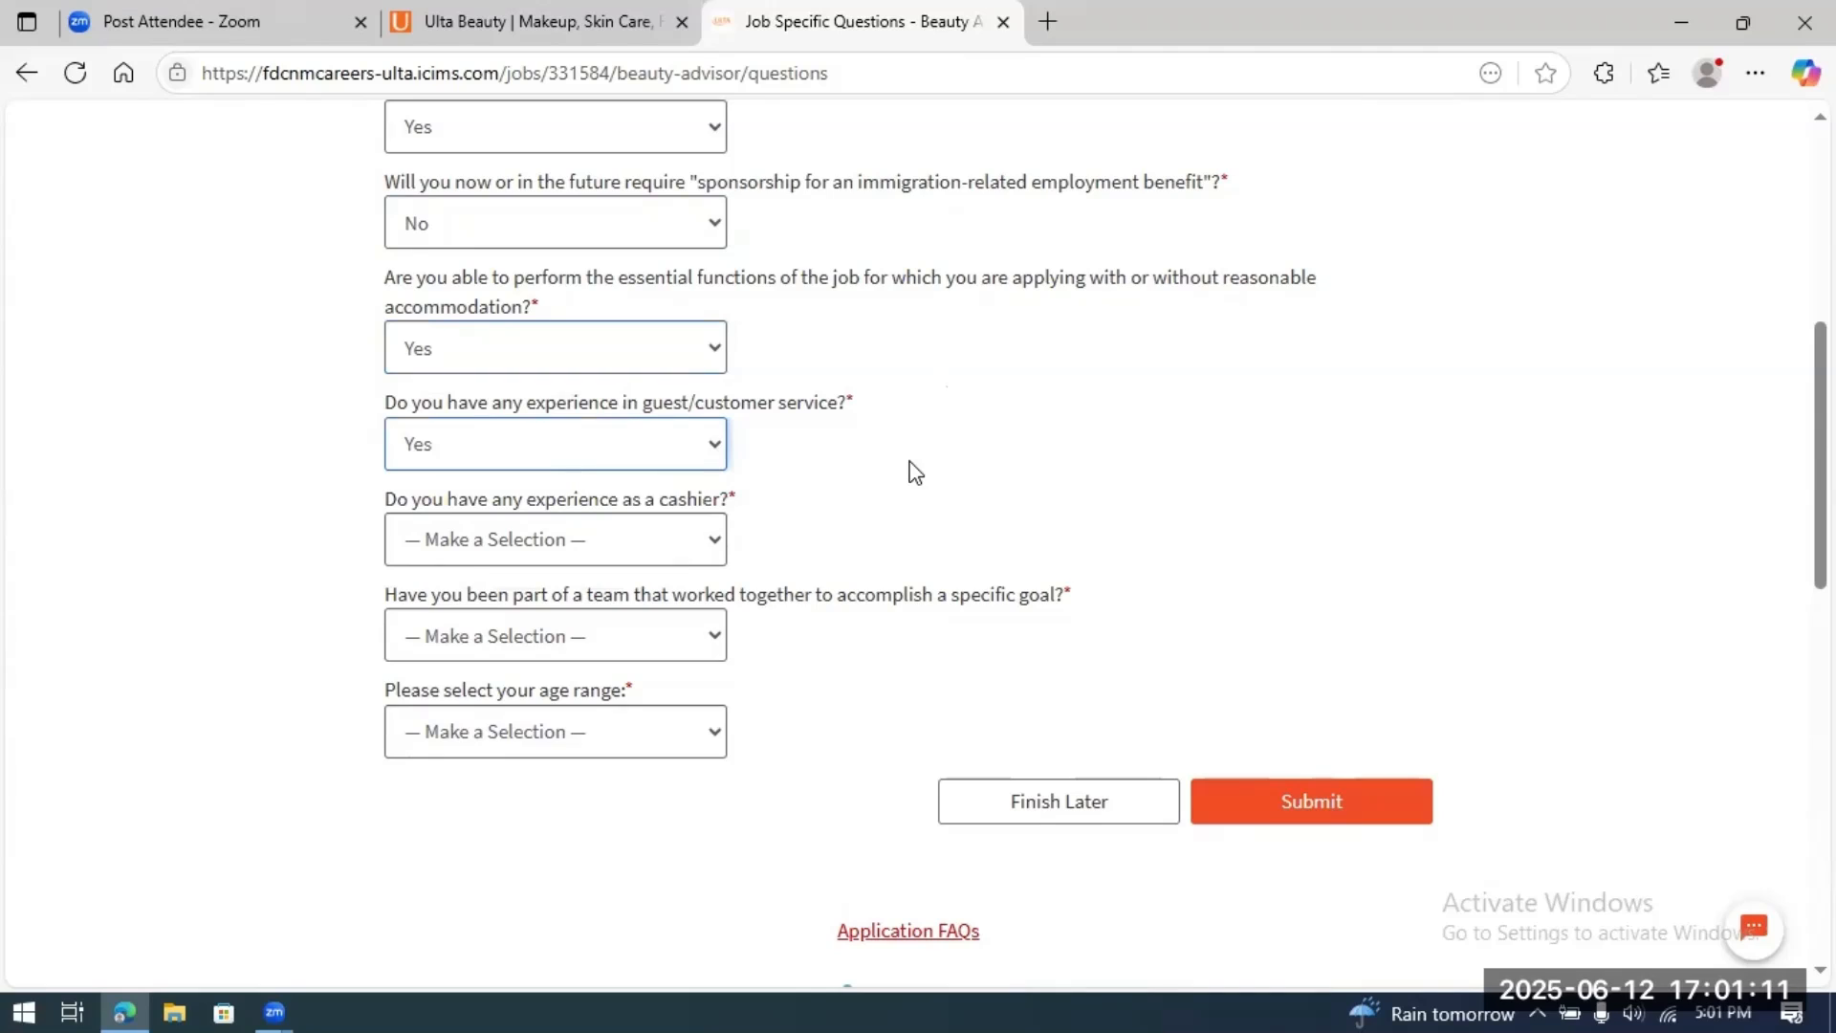
{"action": "left_click", "coordinate": [717, 538]}
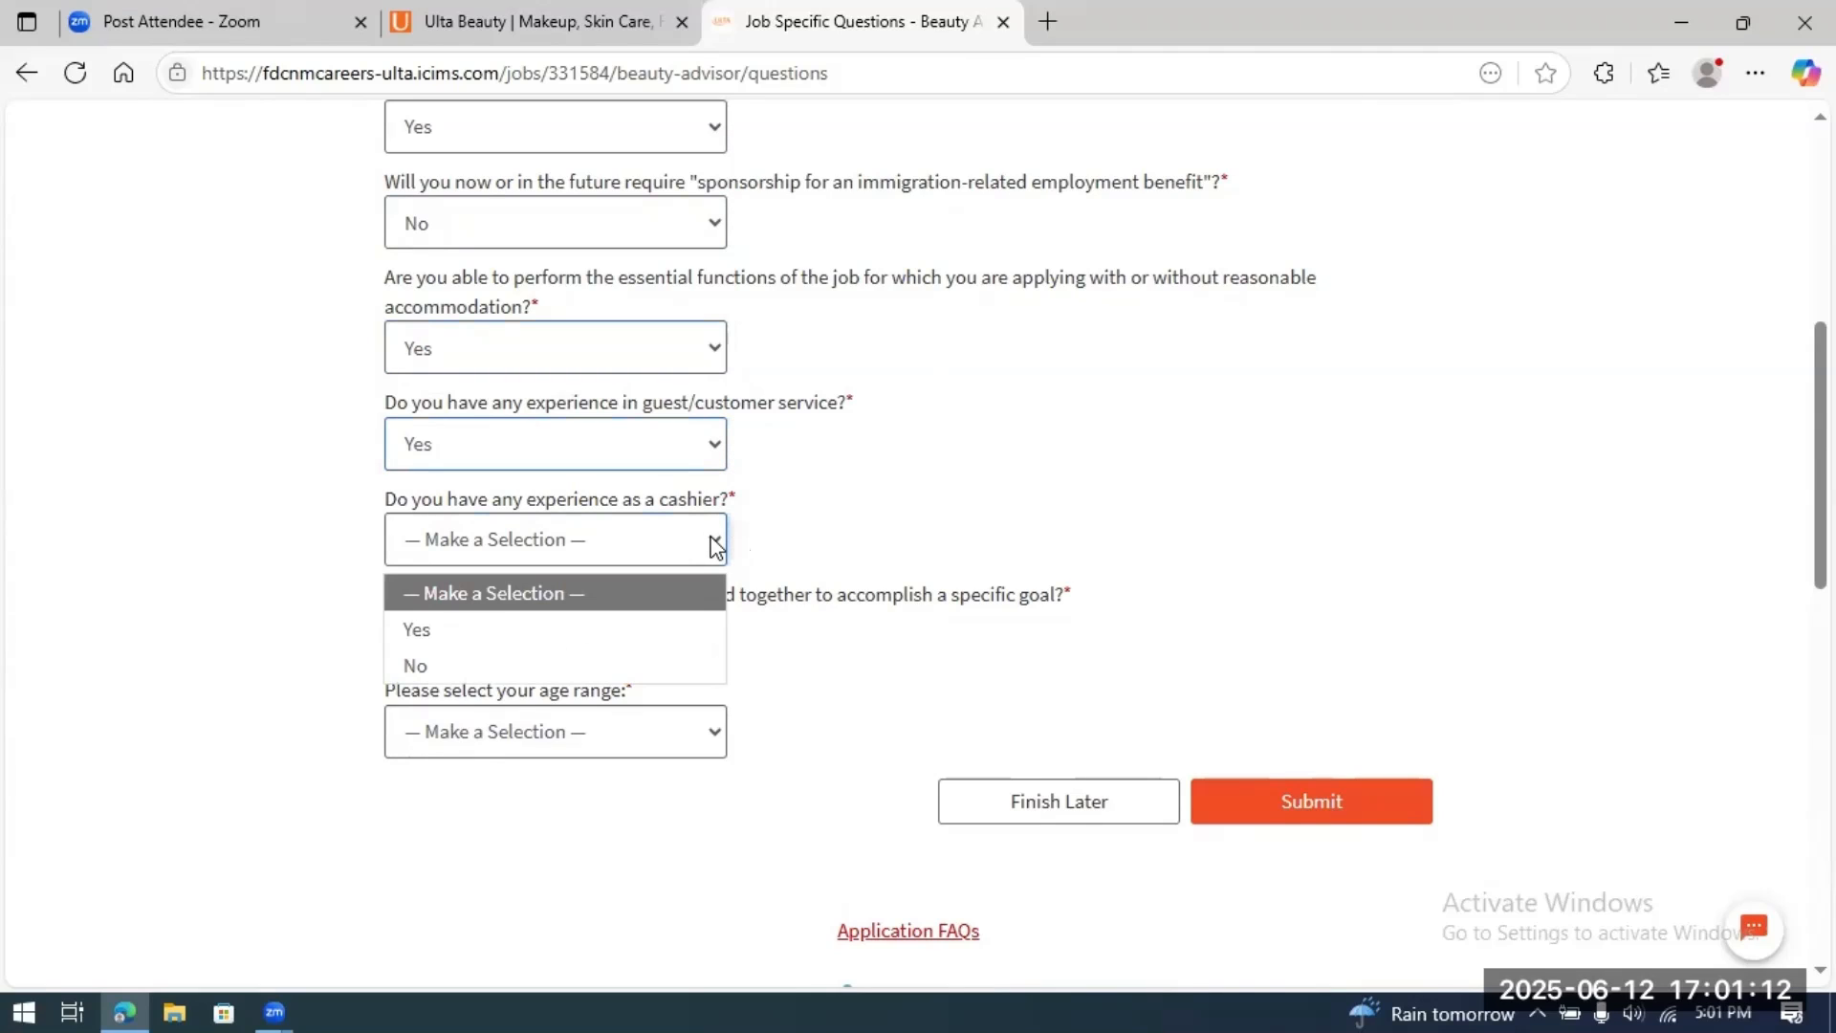
{"action": "left_click", "coordinate": [629, 627]}
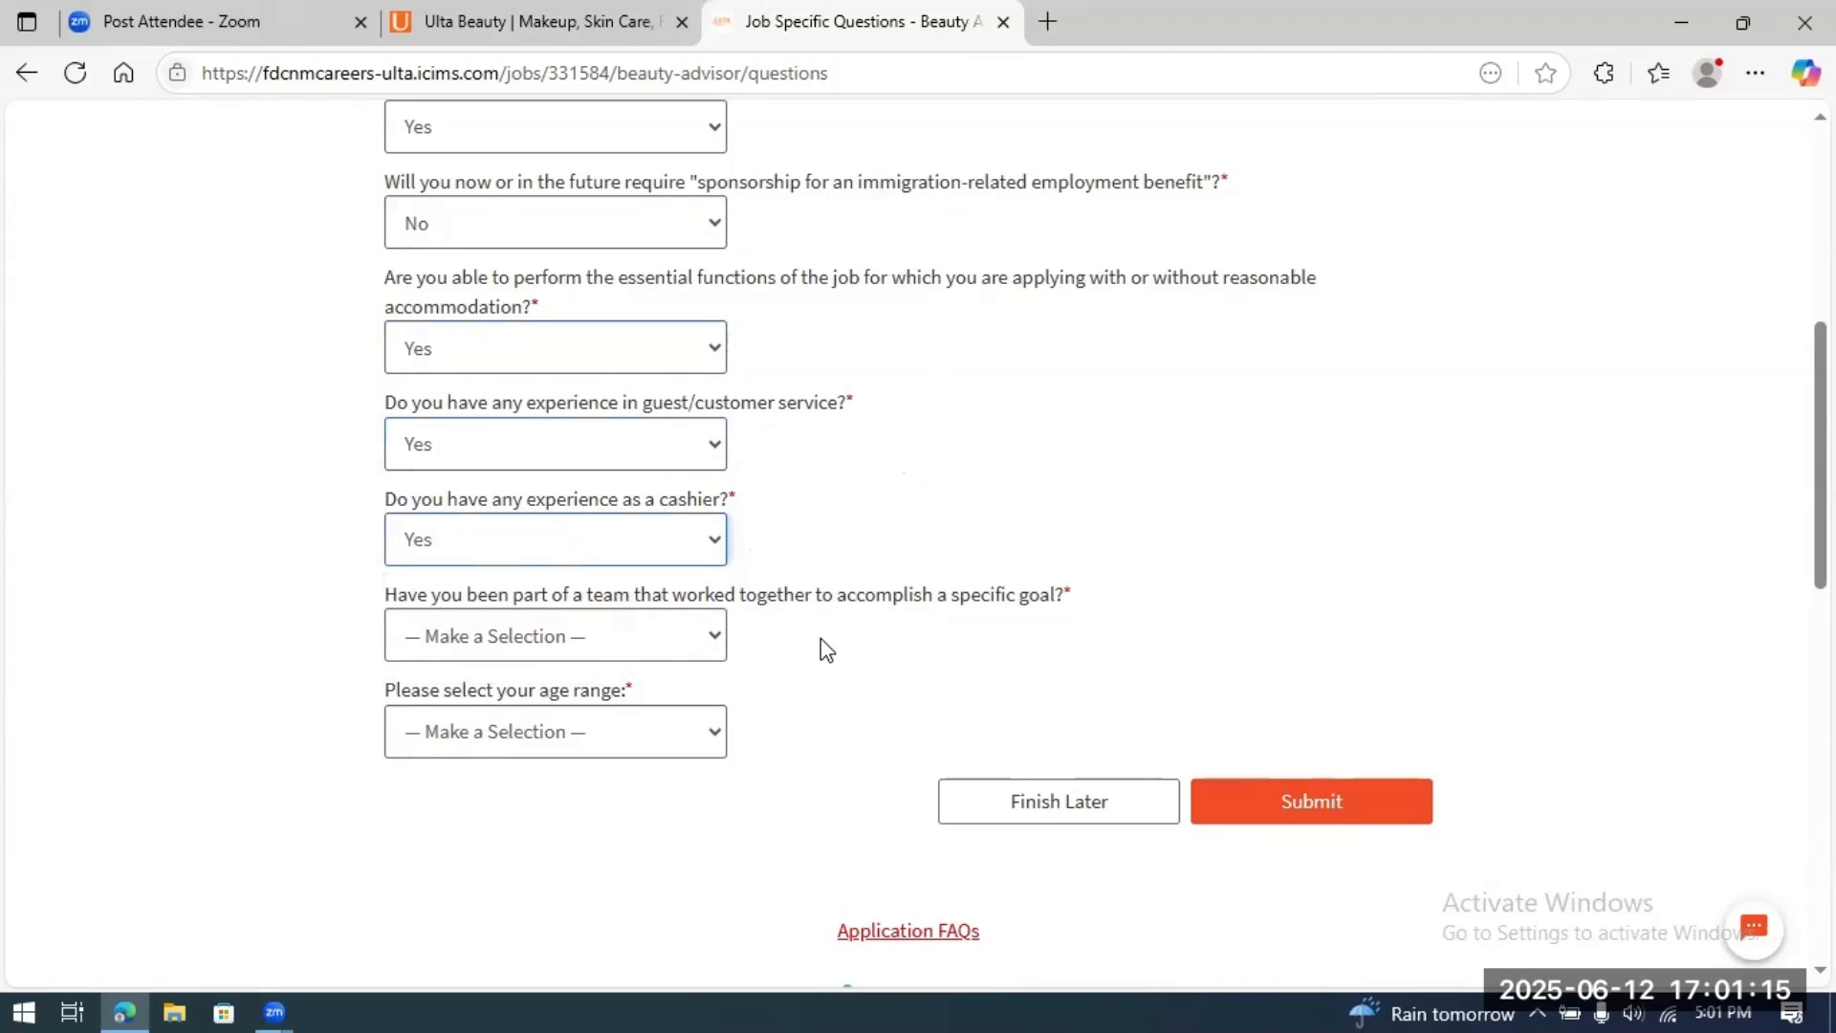
{"action": "left_click", "coordinate": [717, 635]}
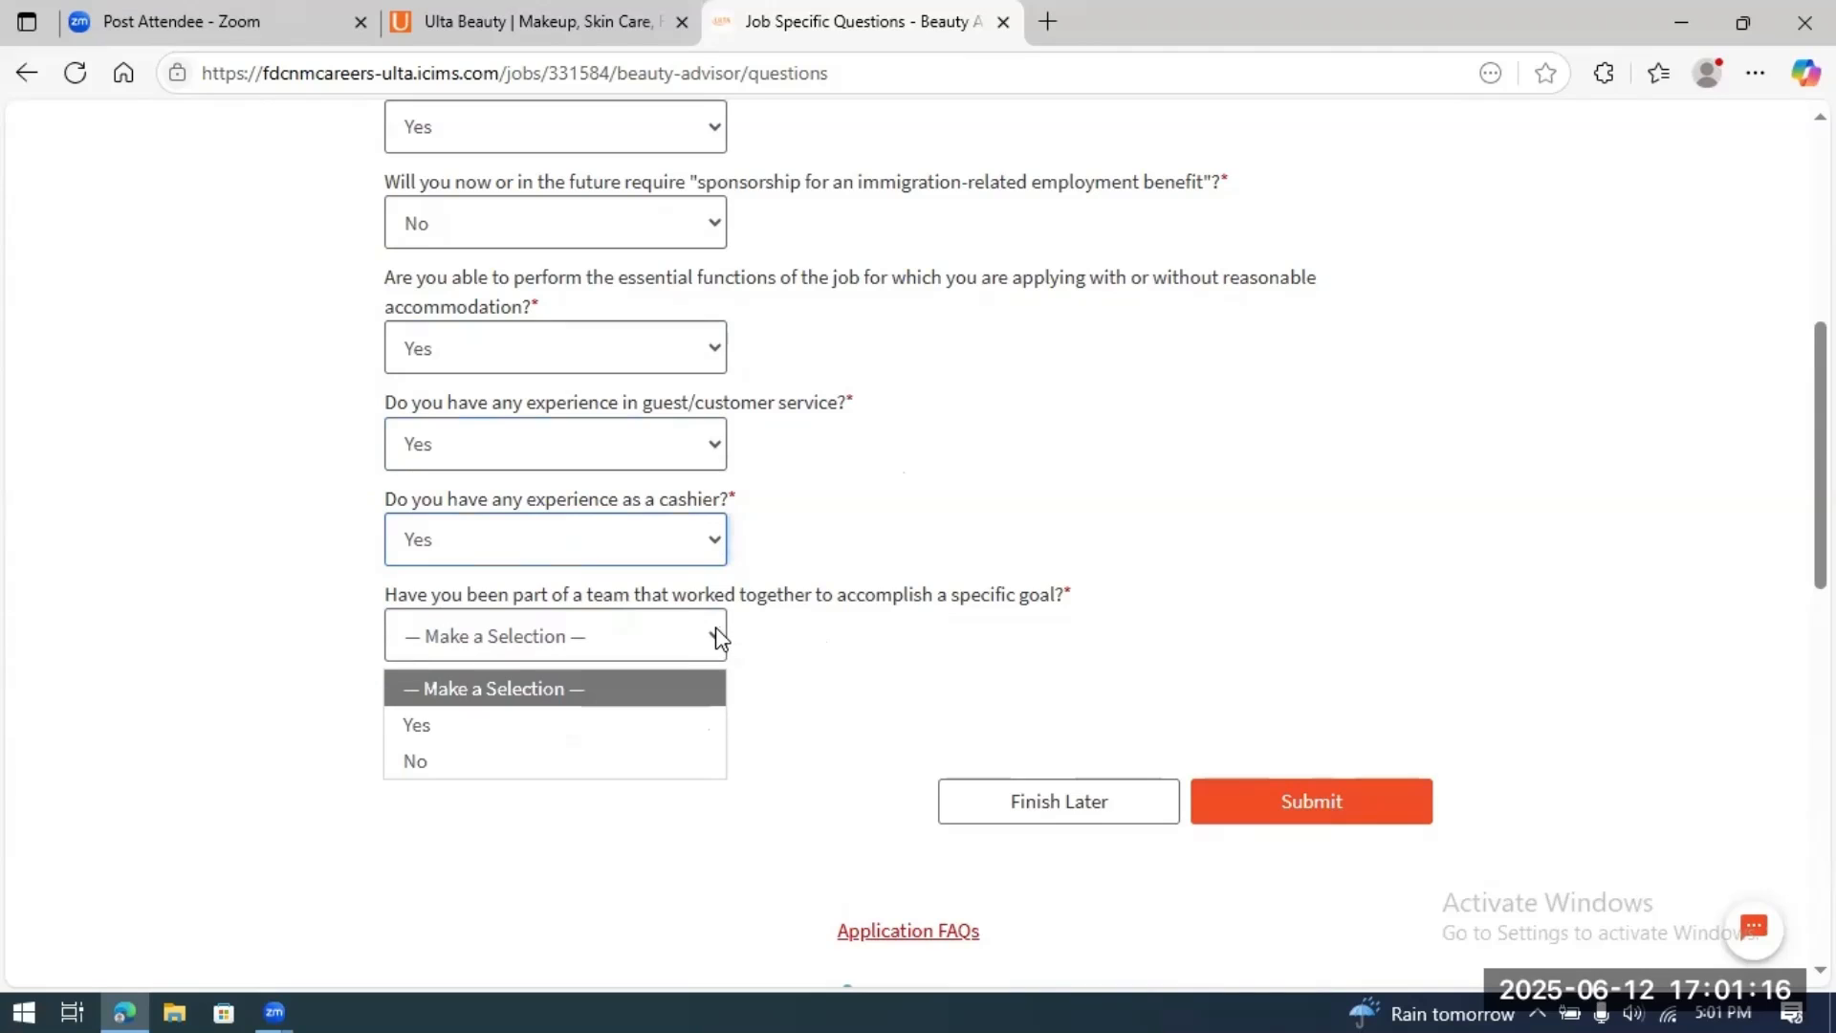
{"action": "left_click", "coordinate": [663, 710]}
{"action": "scroll", "coordinate": [1100, 512], "scroll_direction": "down", "scroll_amount": 1}
{"action": "scroll", "coordinate": [1100, 514], "scroll_direction": "down", "scroll_amount": 2}
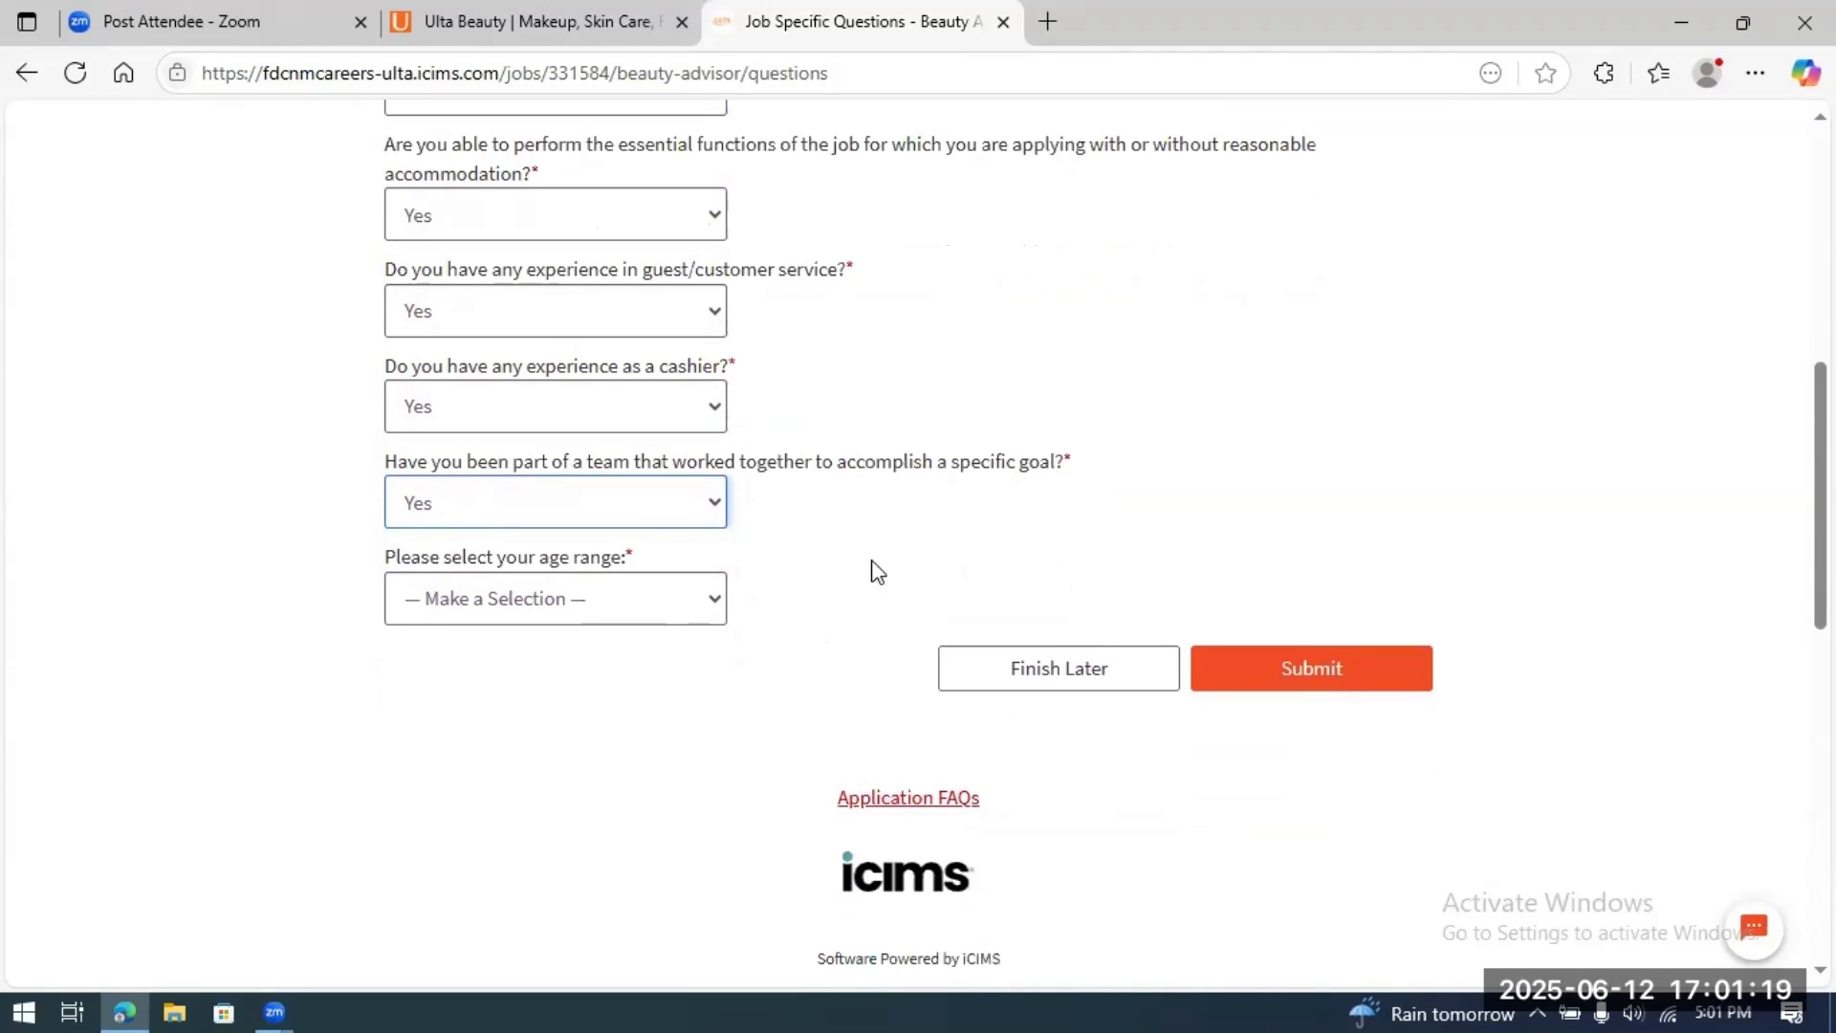
{"action": "left_click", "coordinate": [719, 597]}
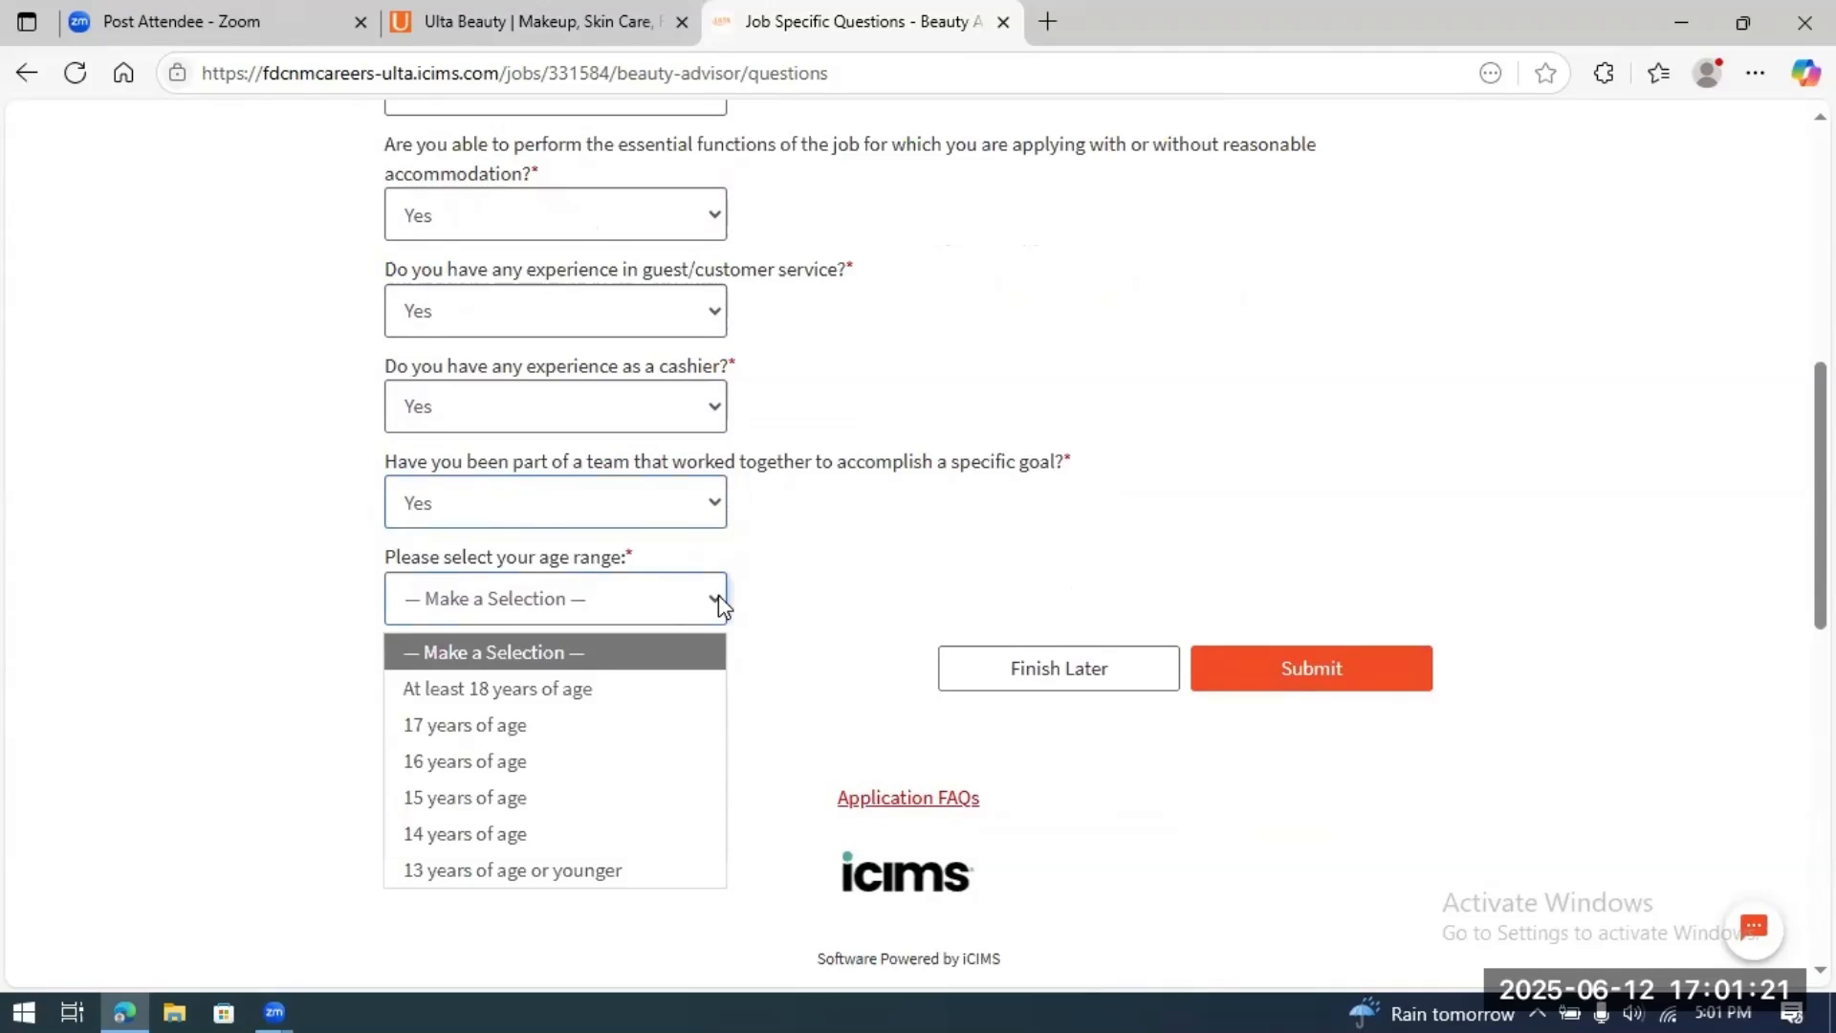
{"action": "left_click", "coordinate": [572, 691]}
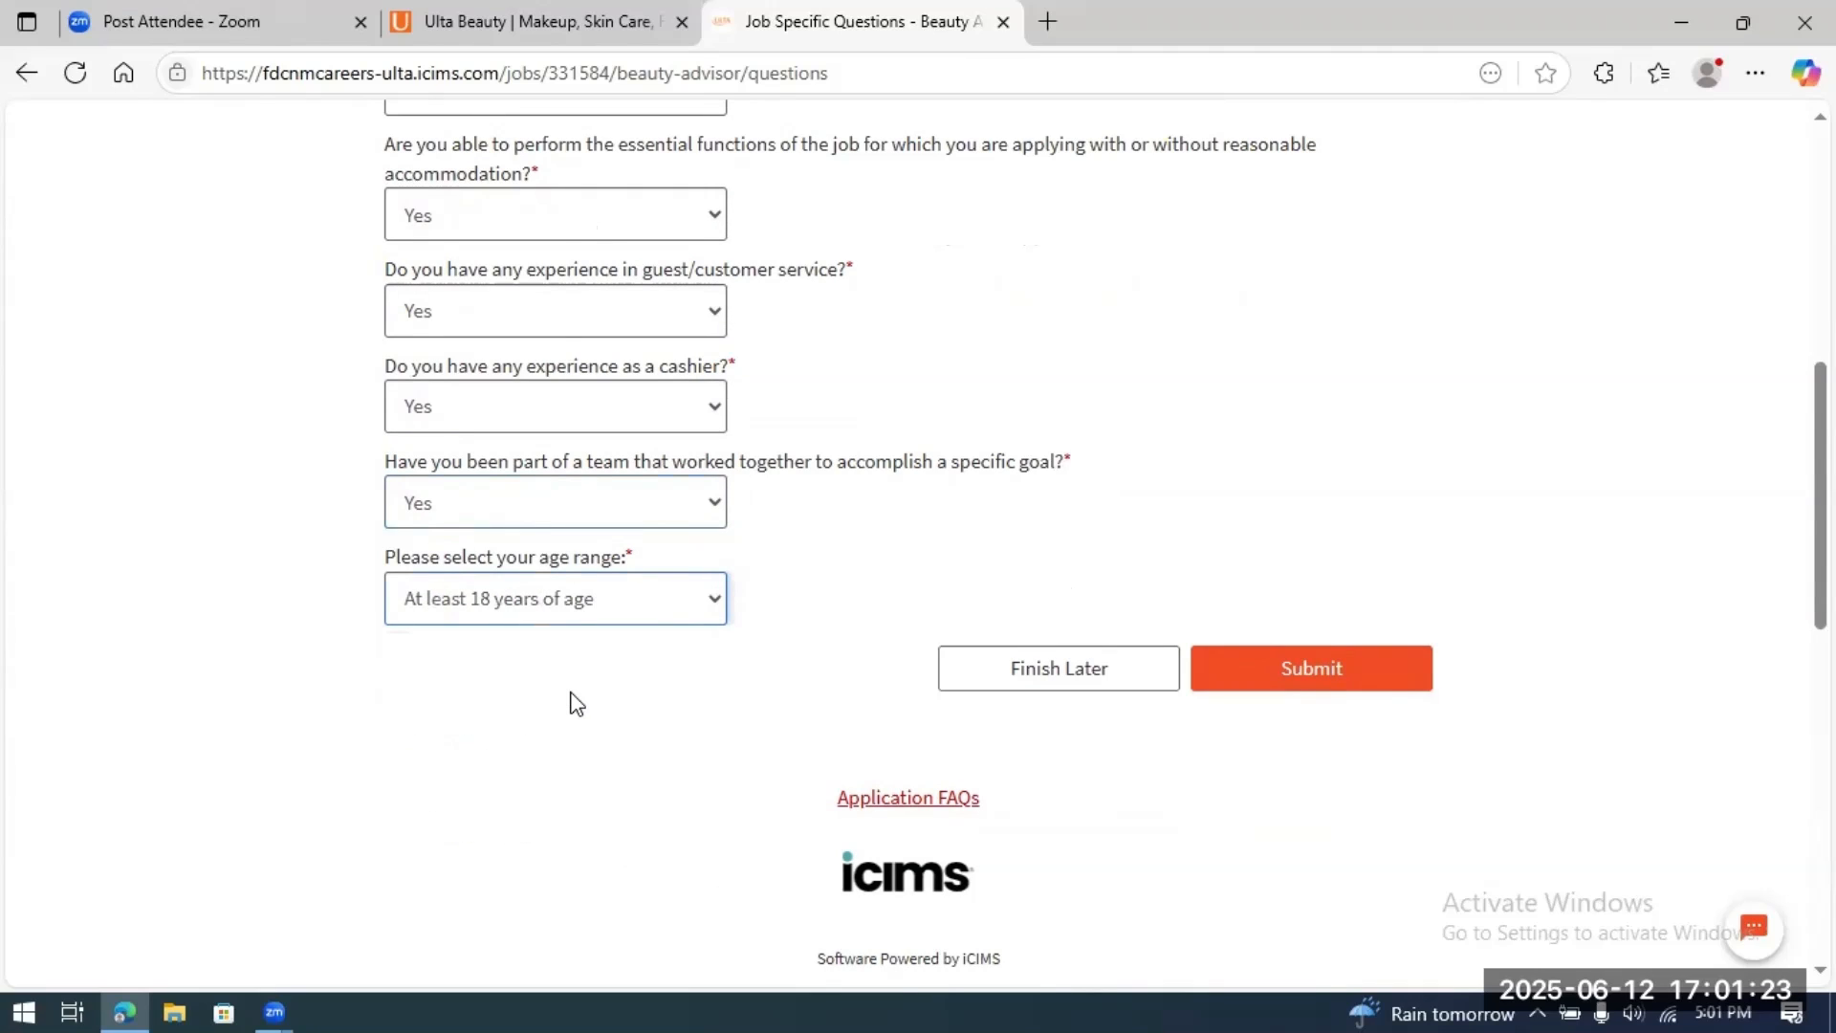
{"action": "left_click", "coordinate": [1302, 675]}
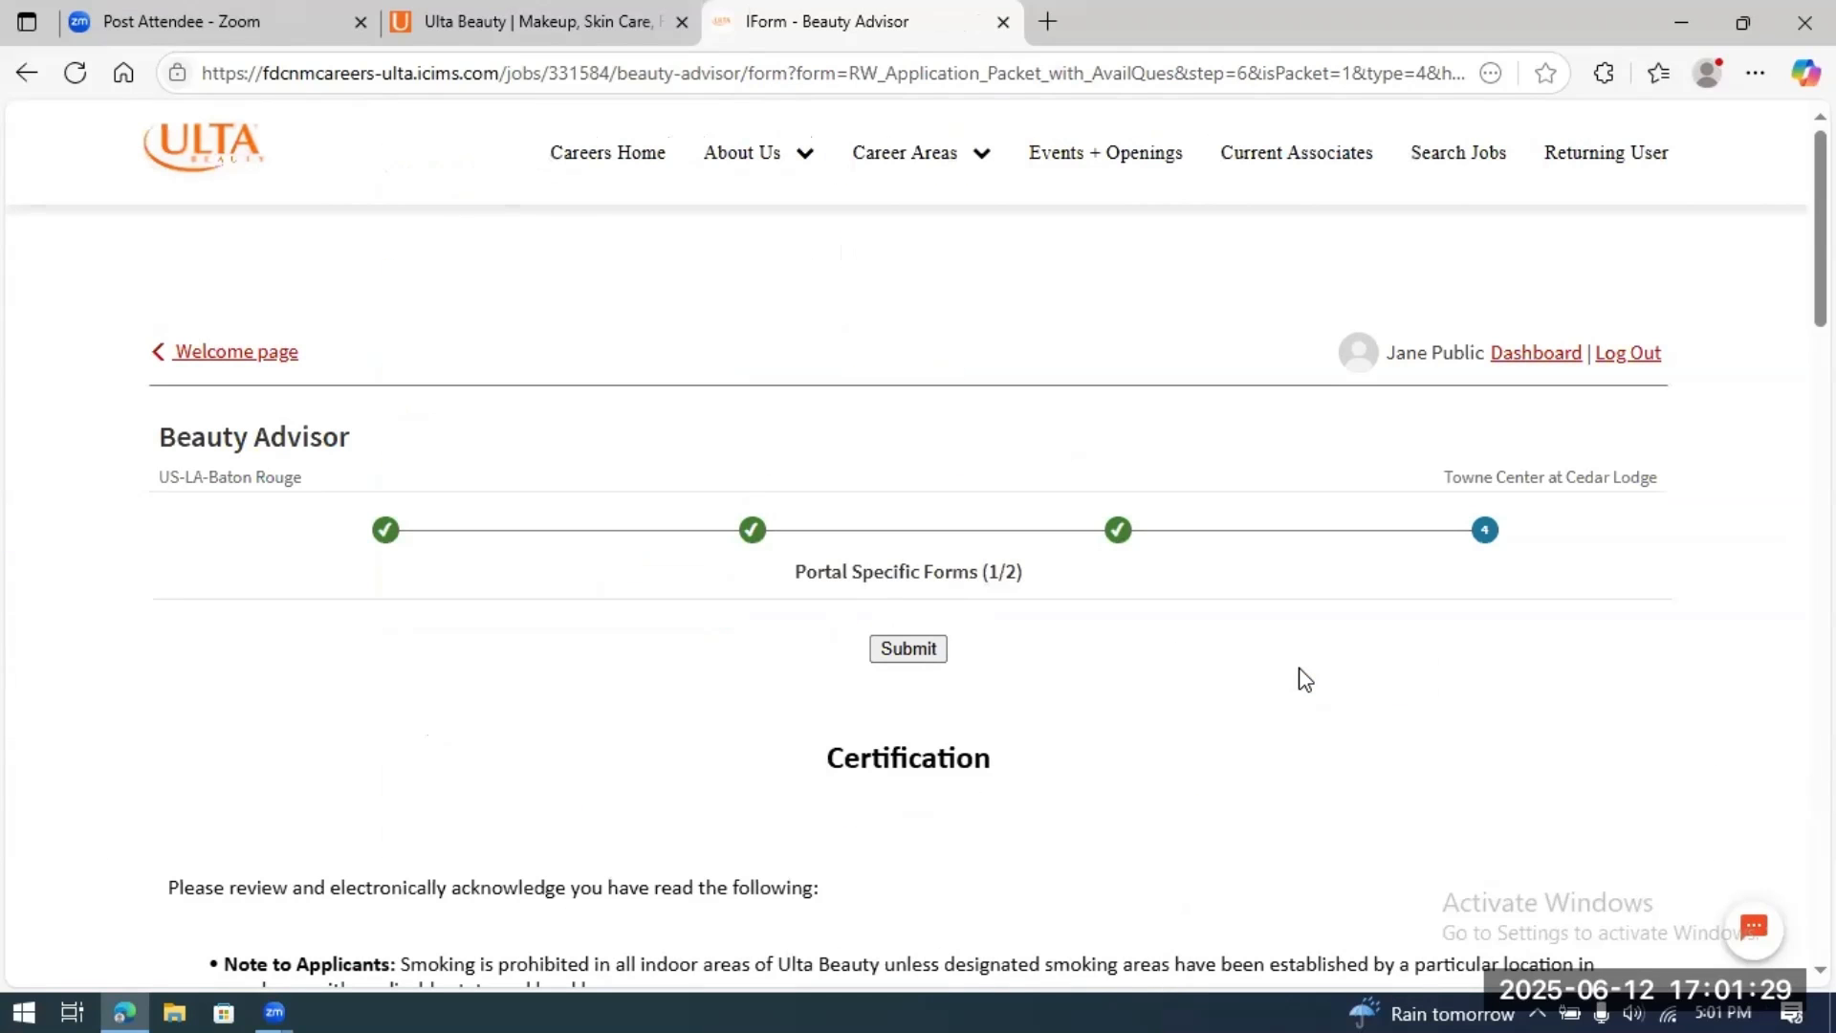
Step: Read through the attestation, tick the Signature checkbox, and submit the Certification step
{"action": "scroll", "coordinate": [1506, 689], "scroll_direction": "down", "scroll_amount": 3}
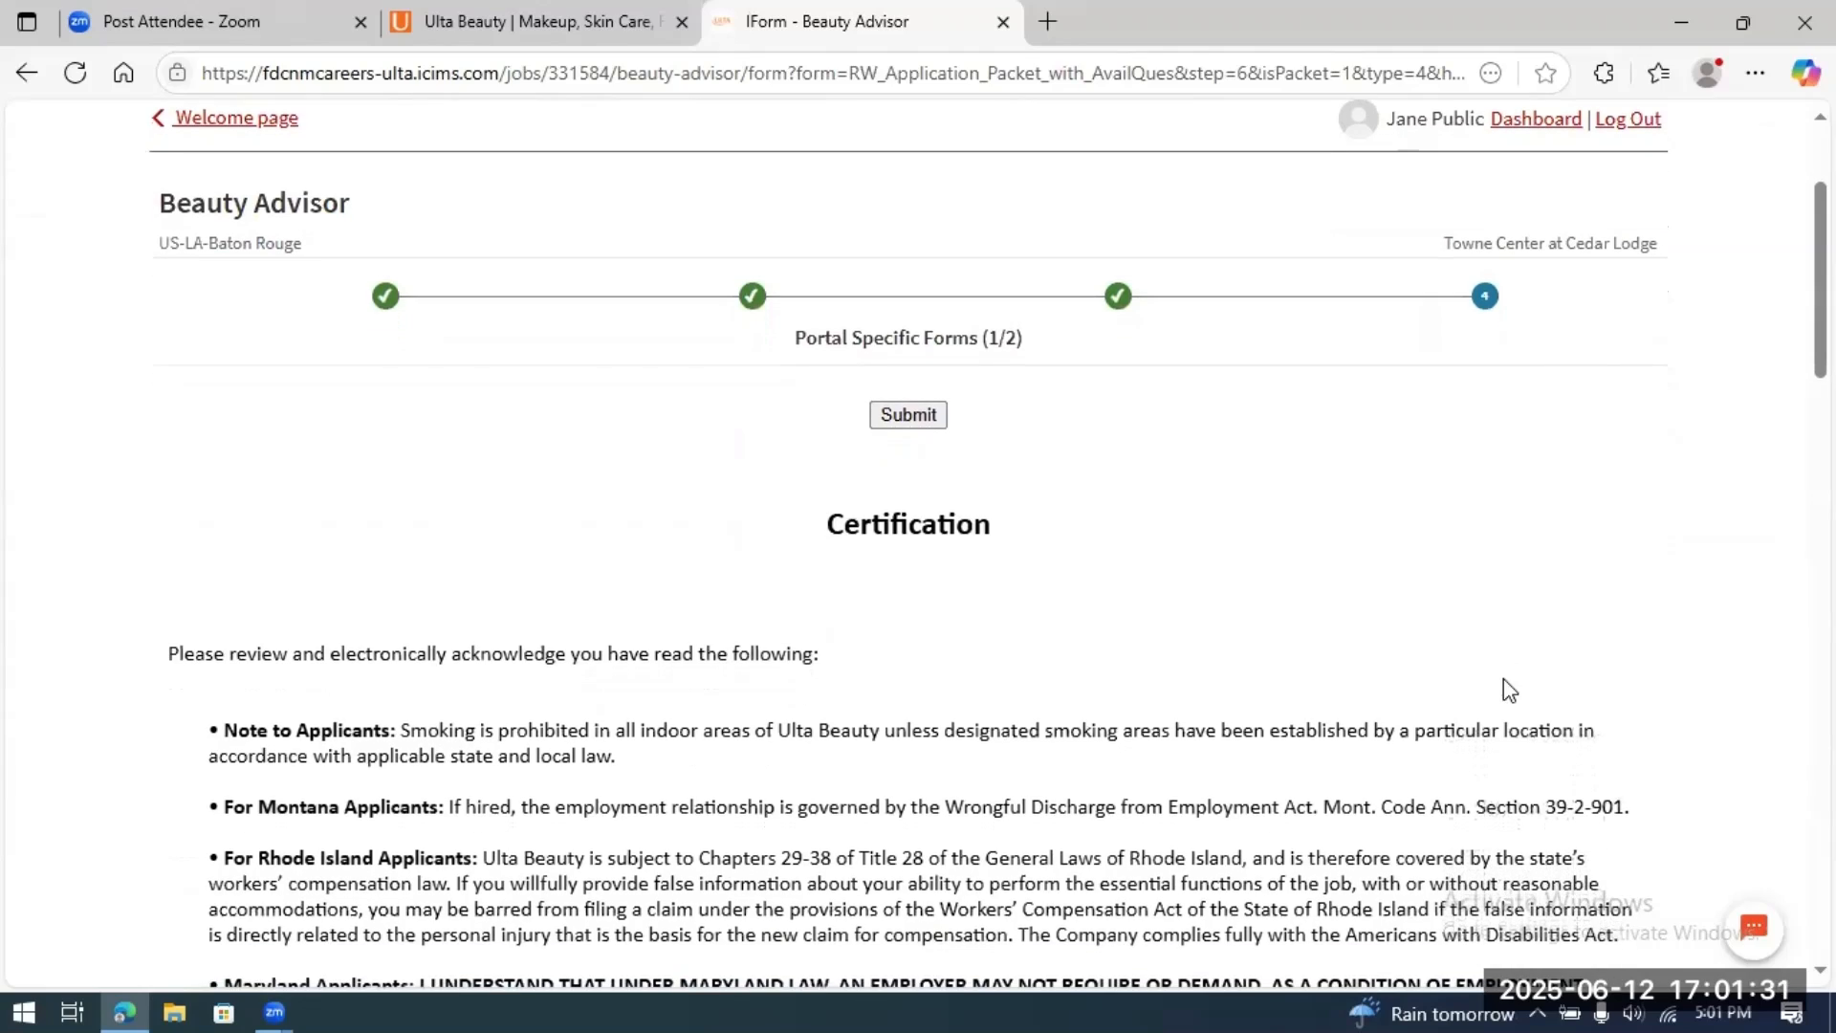
{"action": "scroll", "coordinate": [1510, 689], "scroll_direction": "down", "scroll_amount": 6}
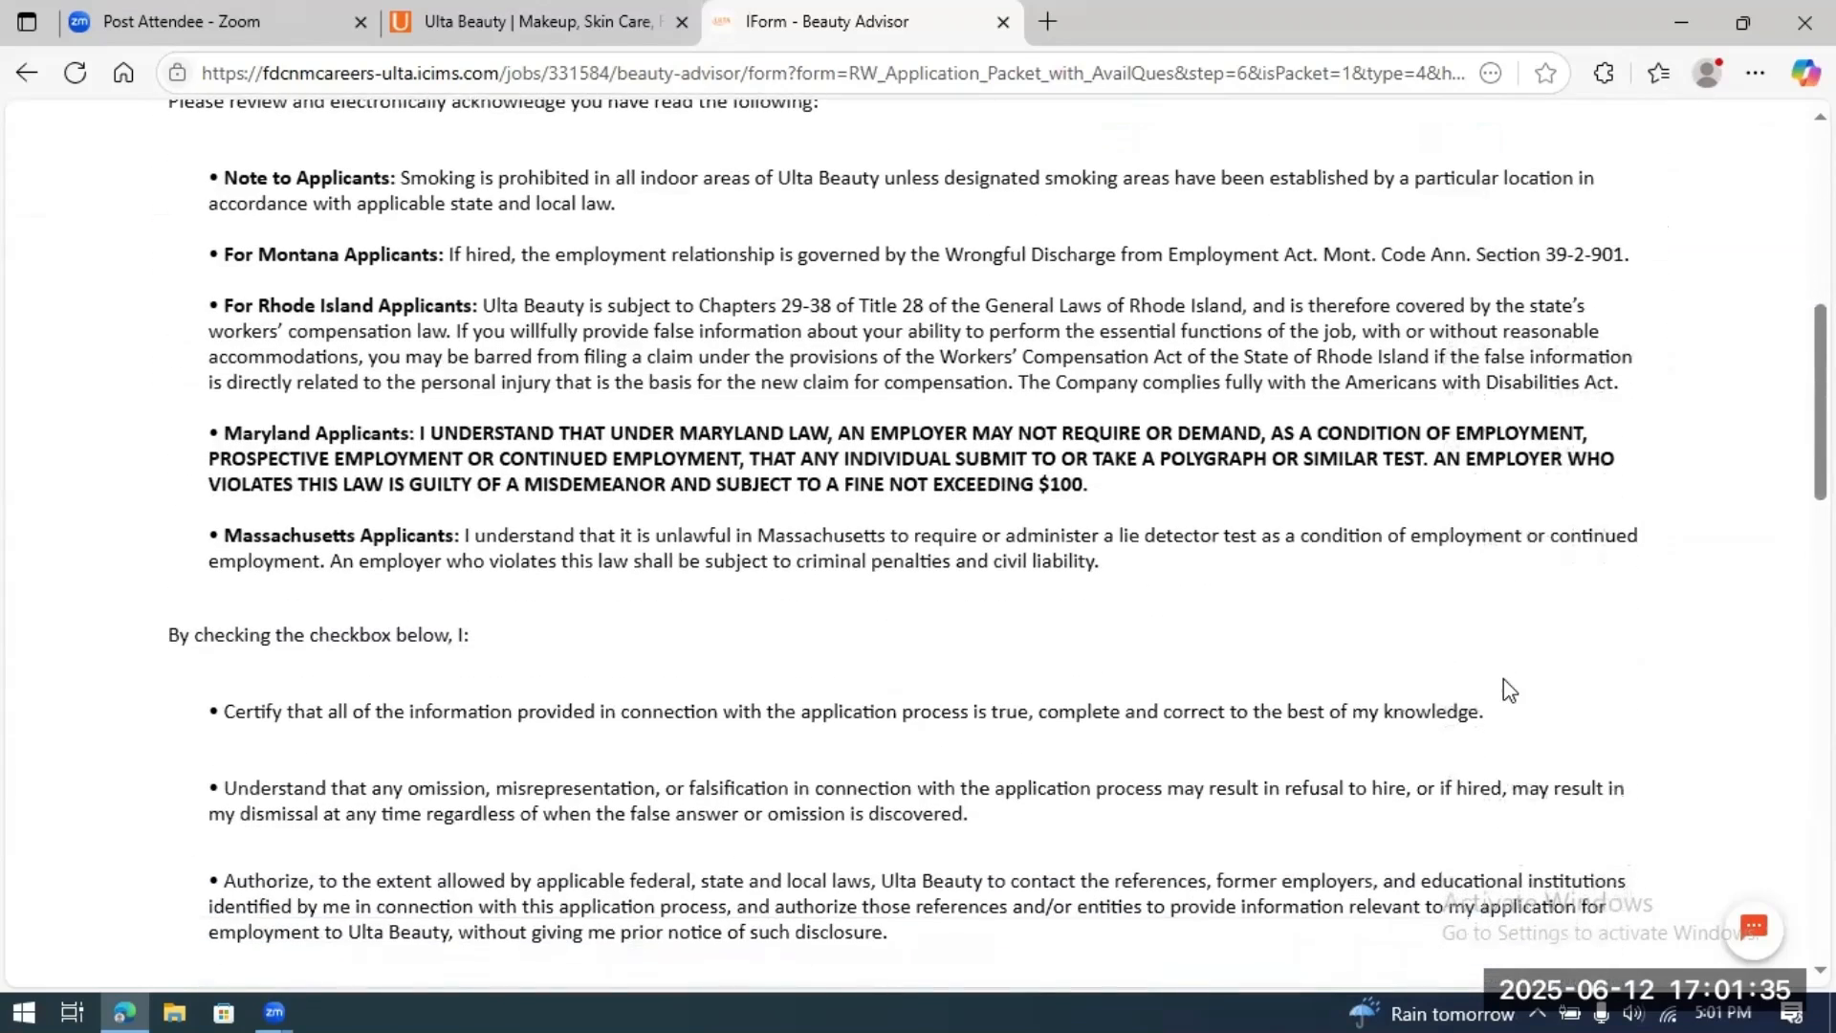
{"action": "scroll", "coordinate": [1509, 689], "scroll_direction": "up", "scroll_amount": 4}
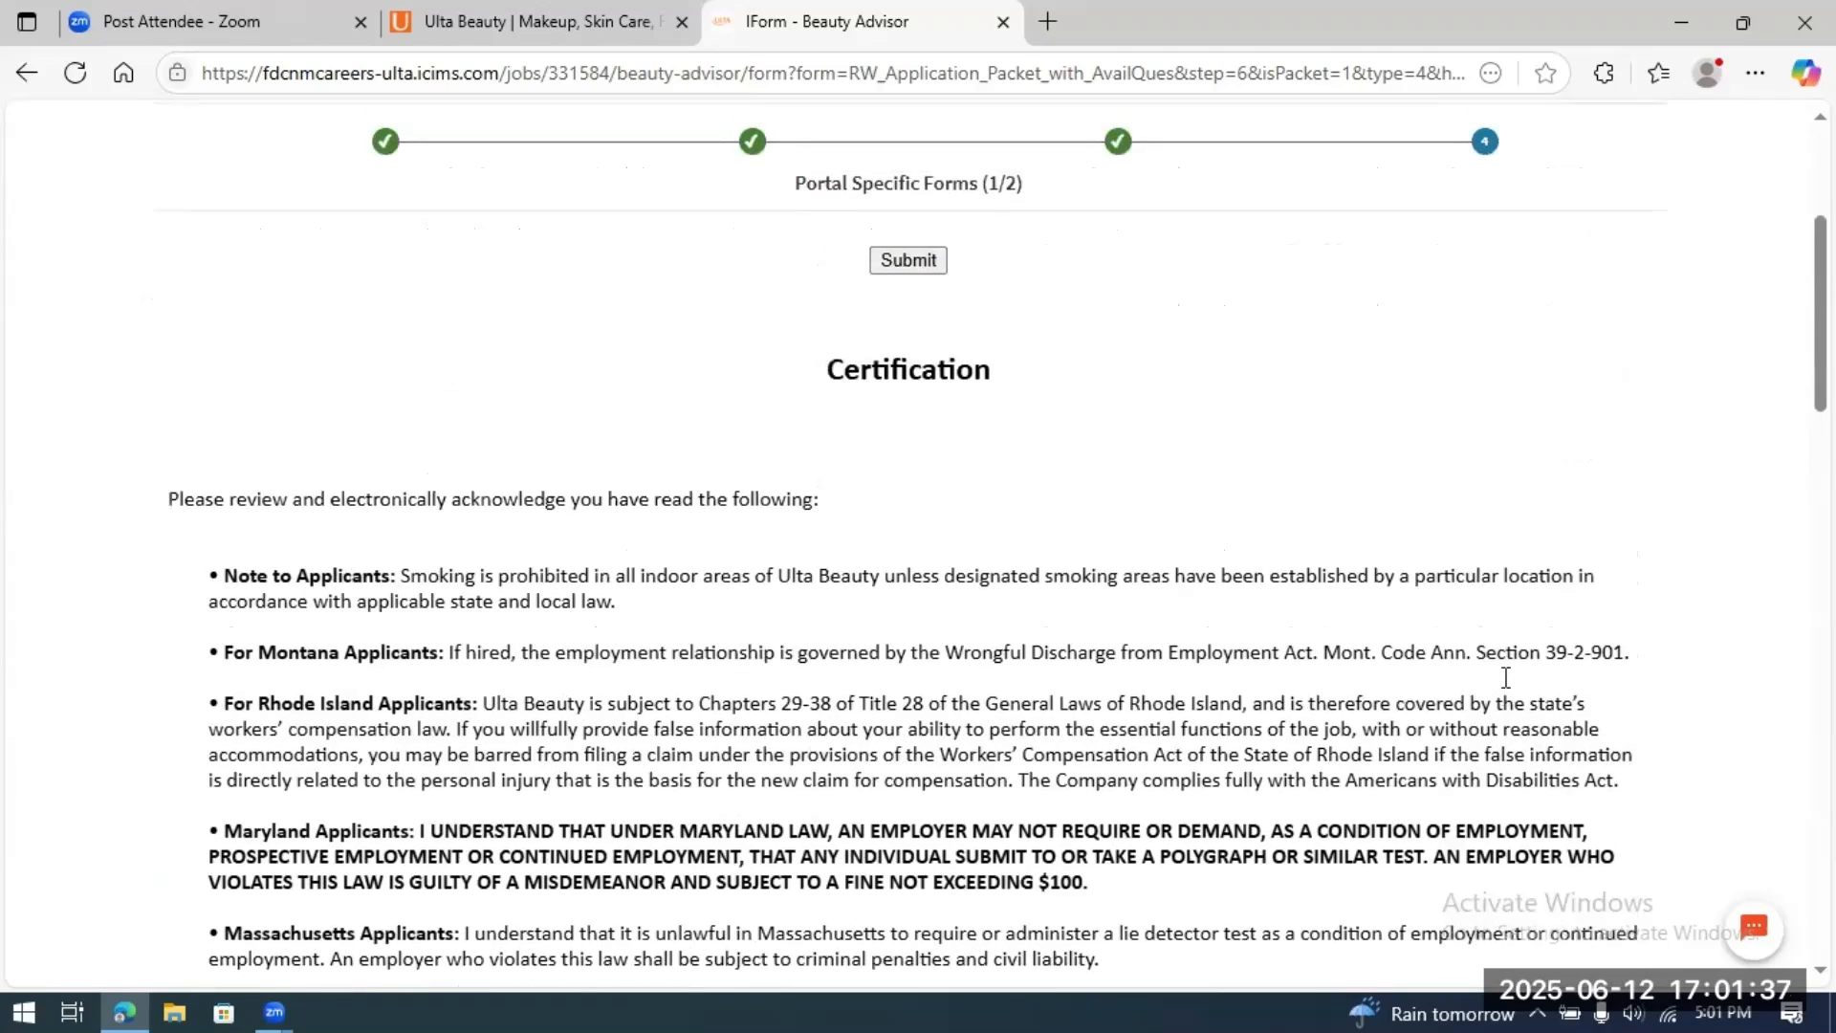
{"action": "scroll", "coordinate": [1506, 678], "scroll_direction": "down", "scroll_amount": 1}
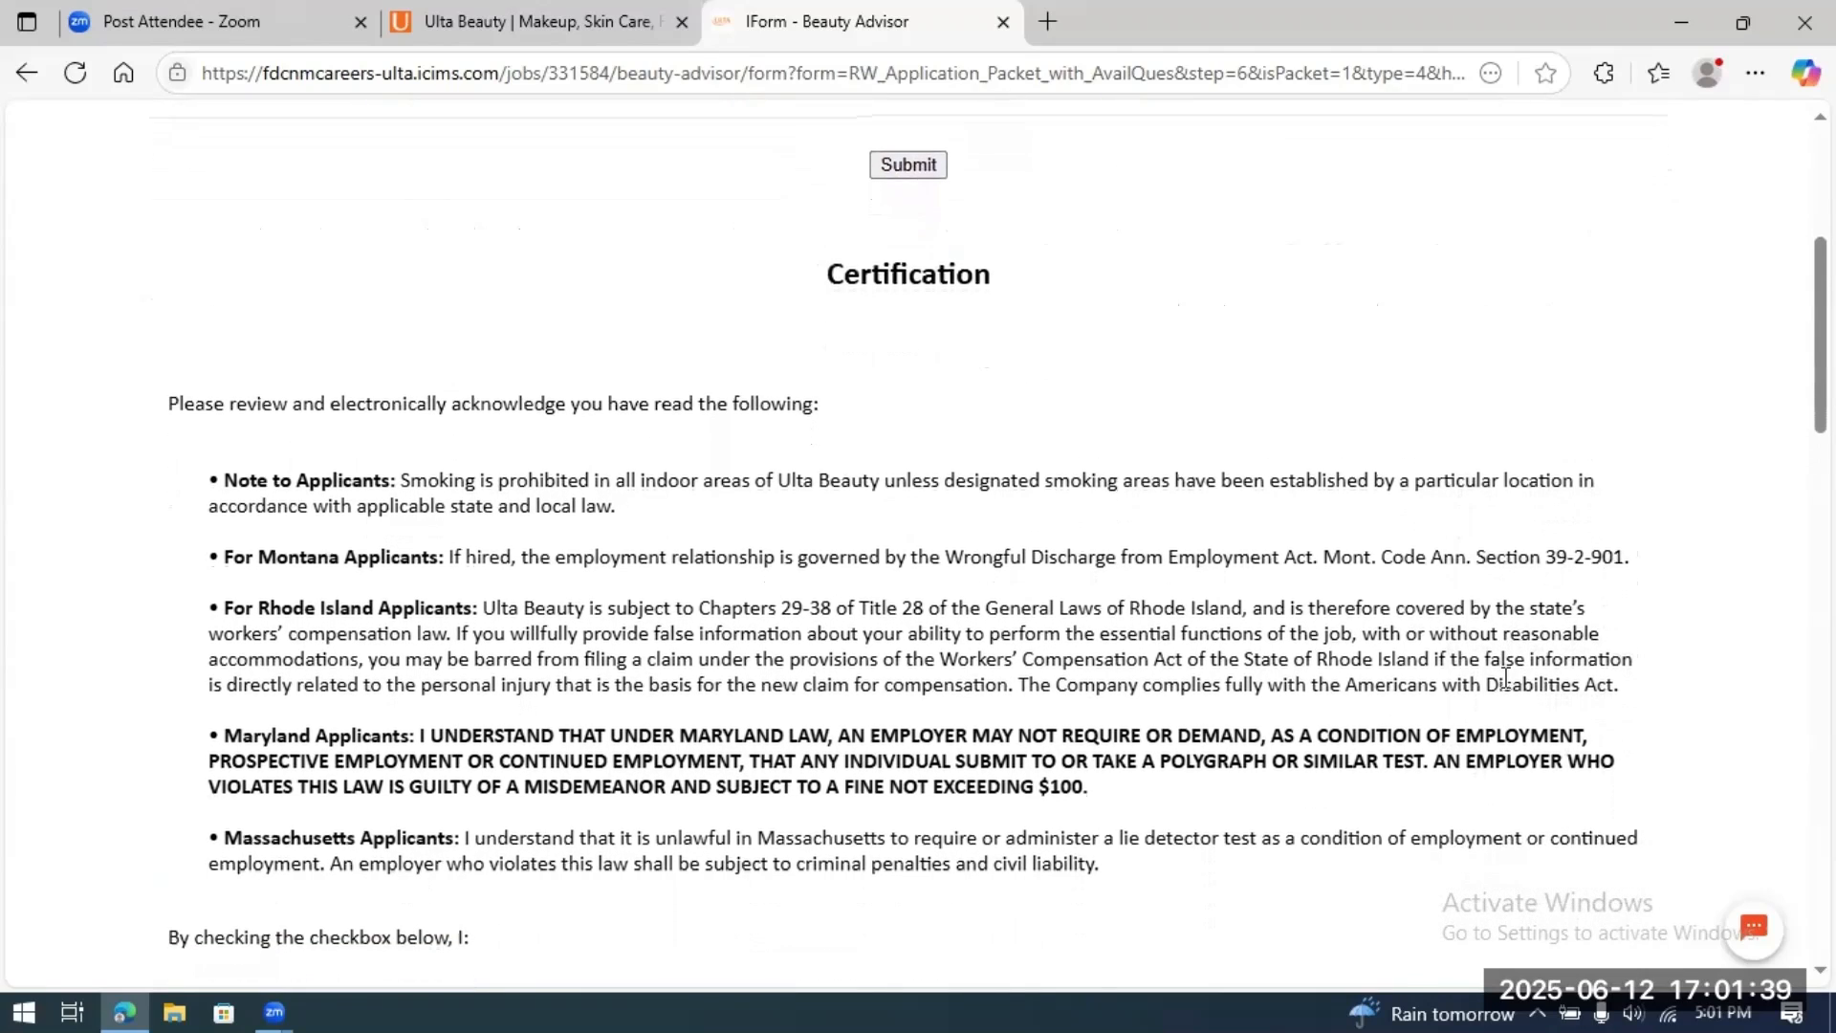
{"action": "scroll", "coordinate": [1505, 679], "scroll_direction": "down", "scroll_amount": 1}
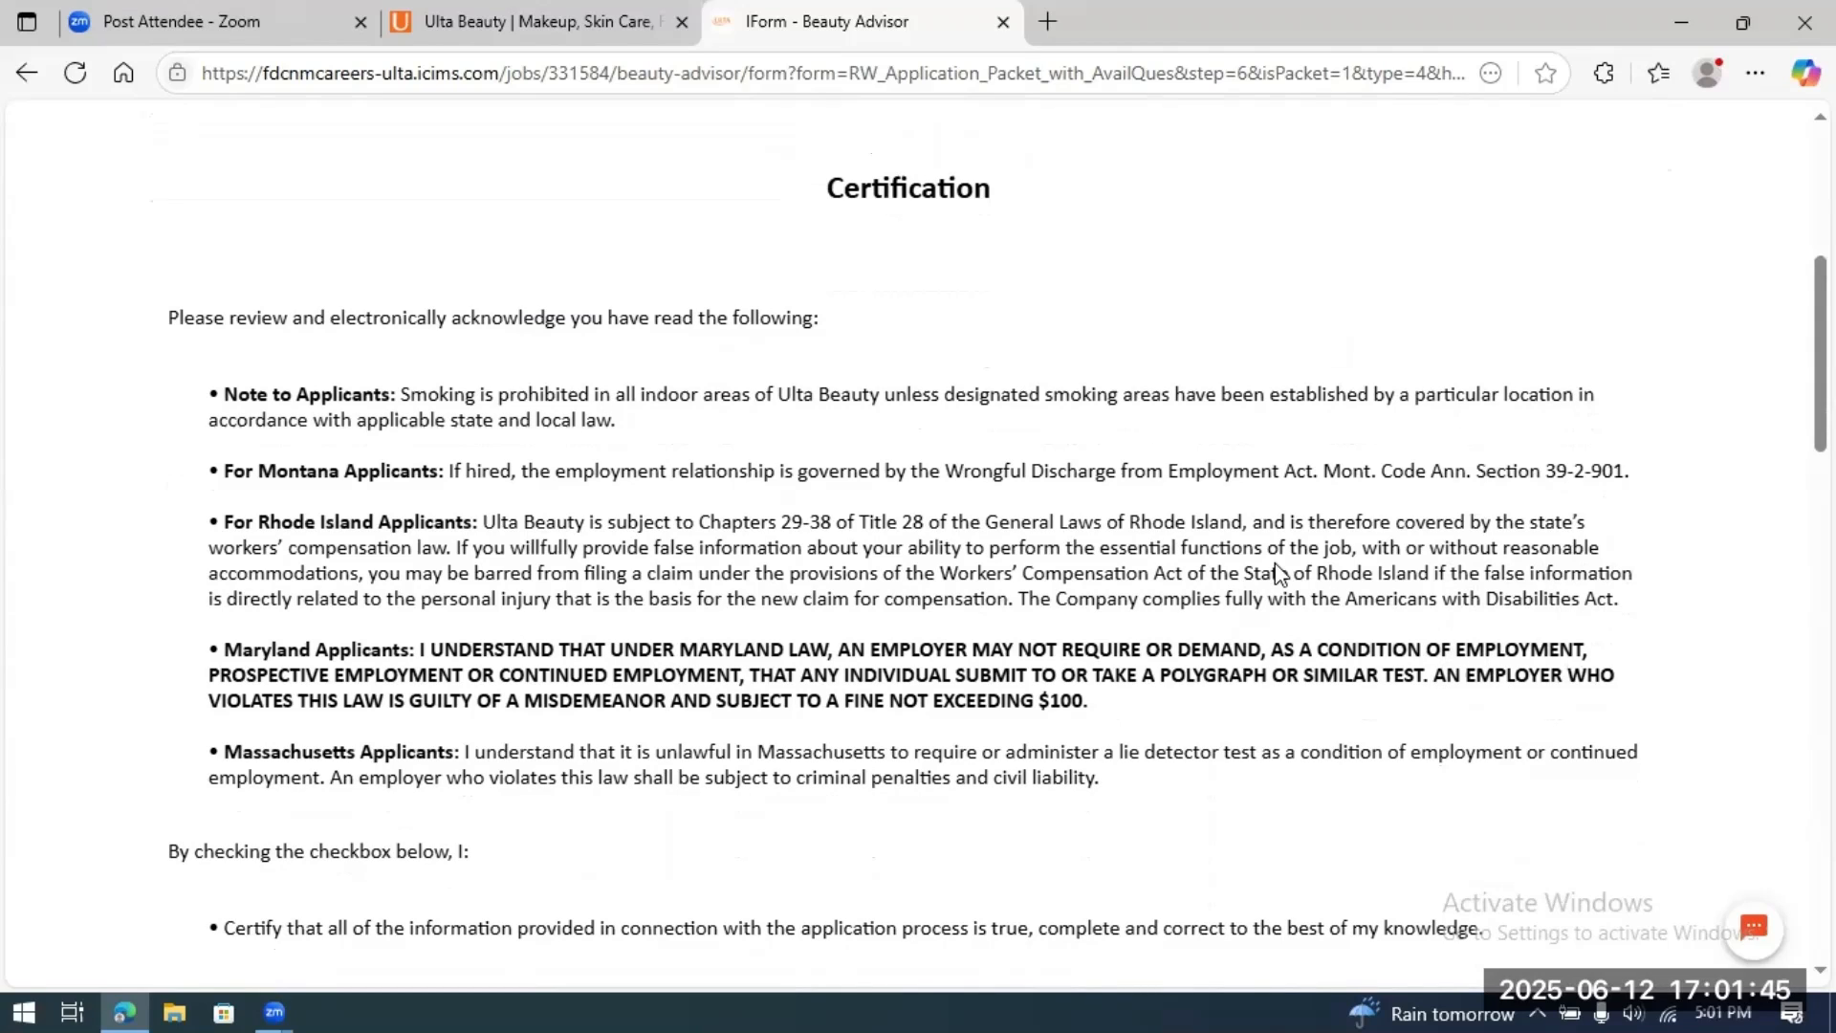
{"action": "scroll", "coordinate": [1268, 617], "scroll_direction": "down", "scroll_amount": 2}
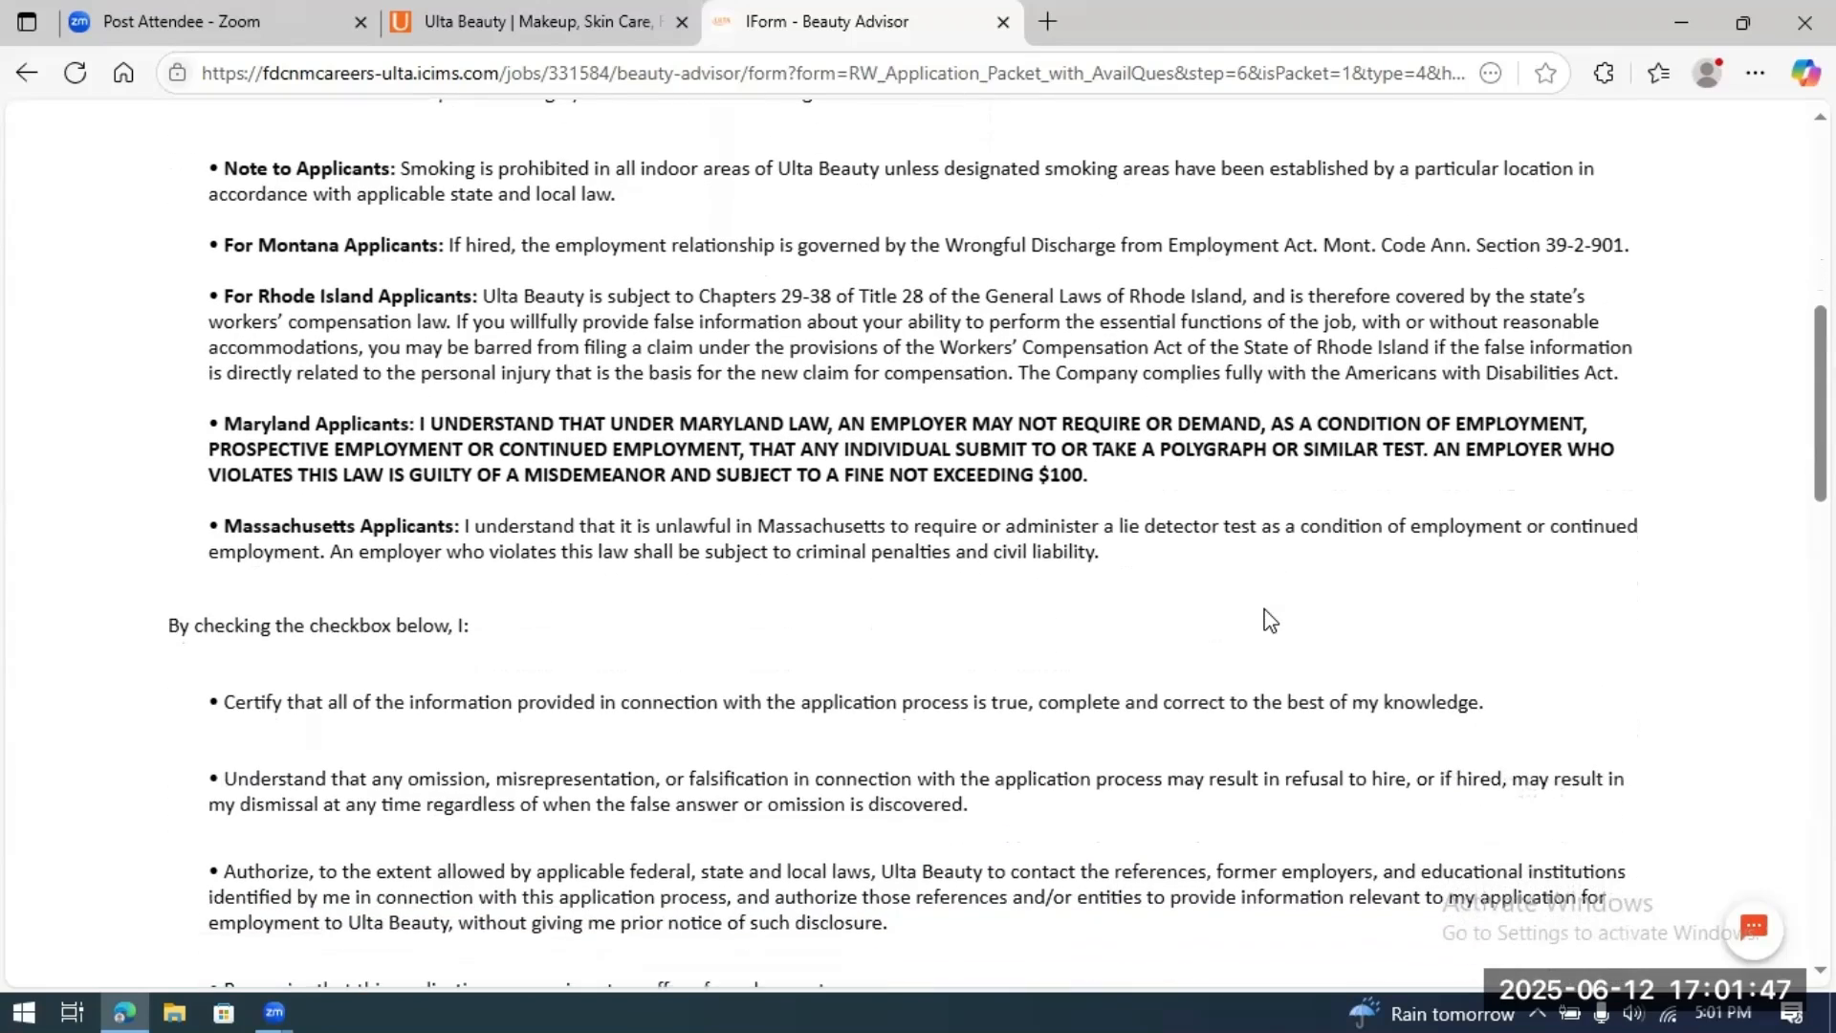
{"action": "scroll", "coordinate": [1268, 619], "scroll_direction": "down", "scroll_amount": 1}
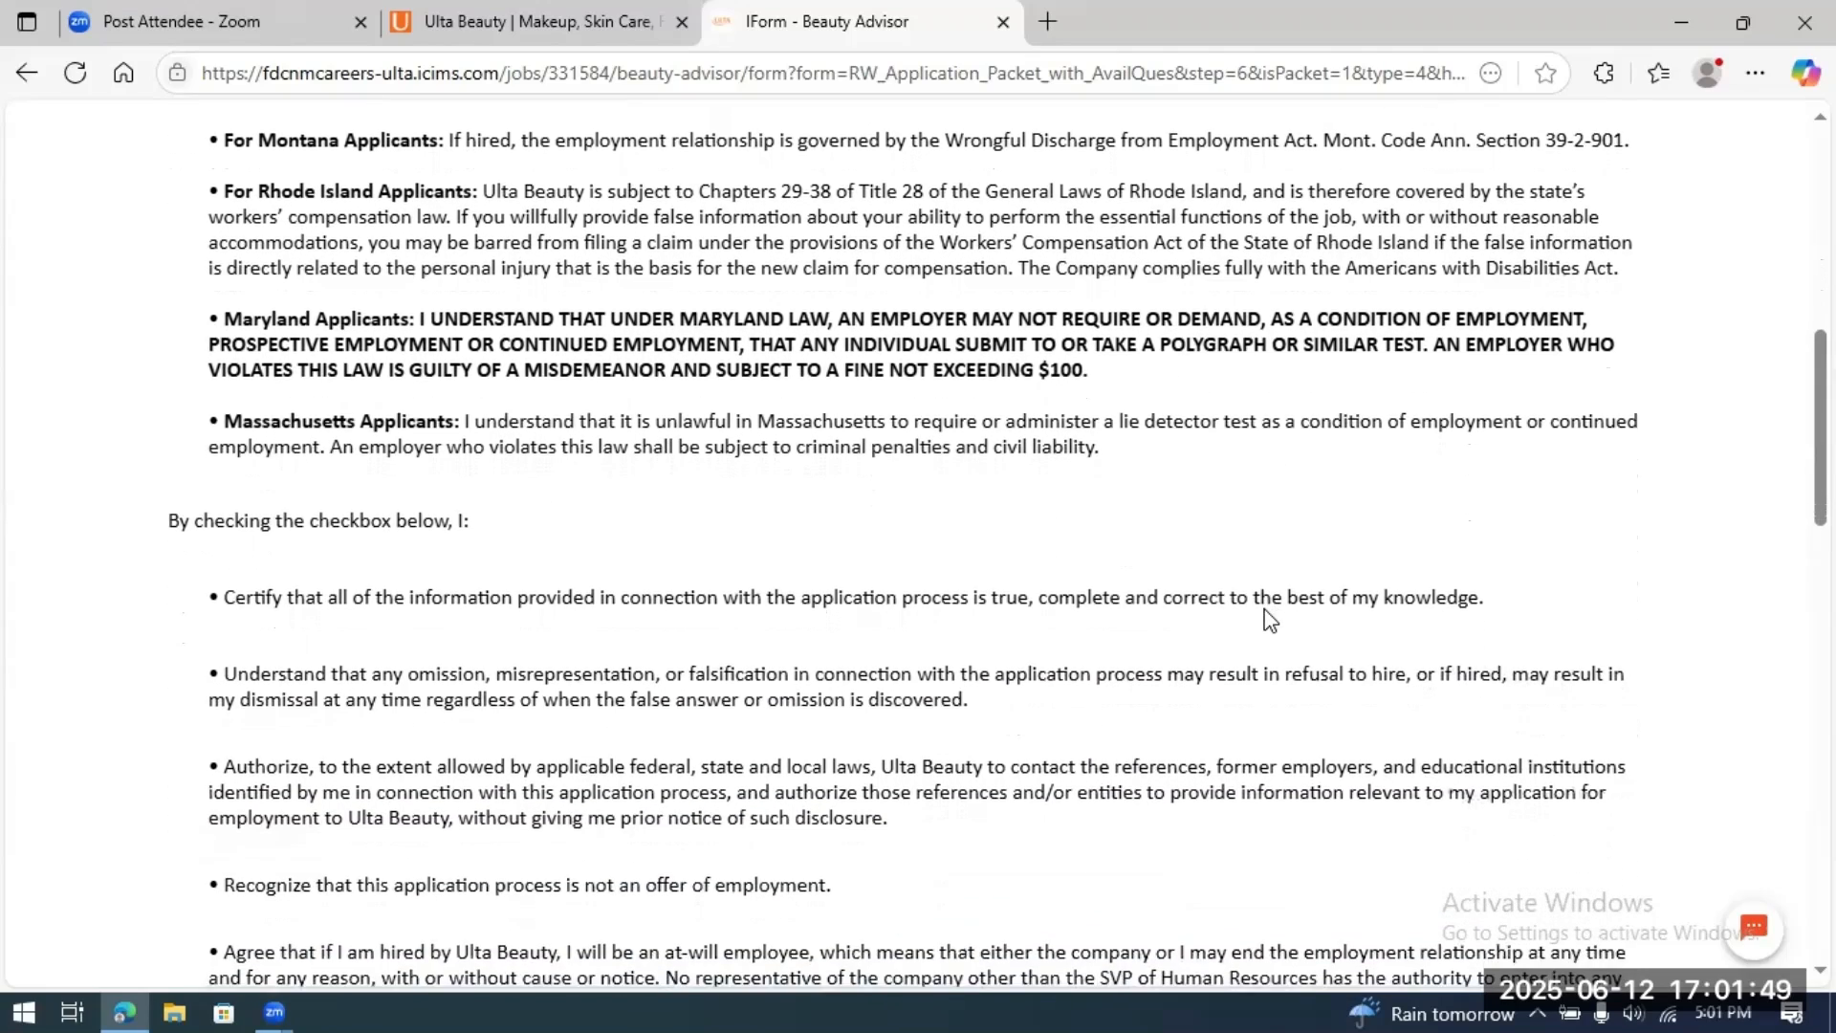
{"action": "scroll", "coordinate": [1268, 620], "scroll_direction": "down", "scroll_amount": 2}
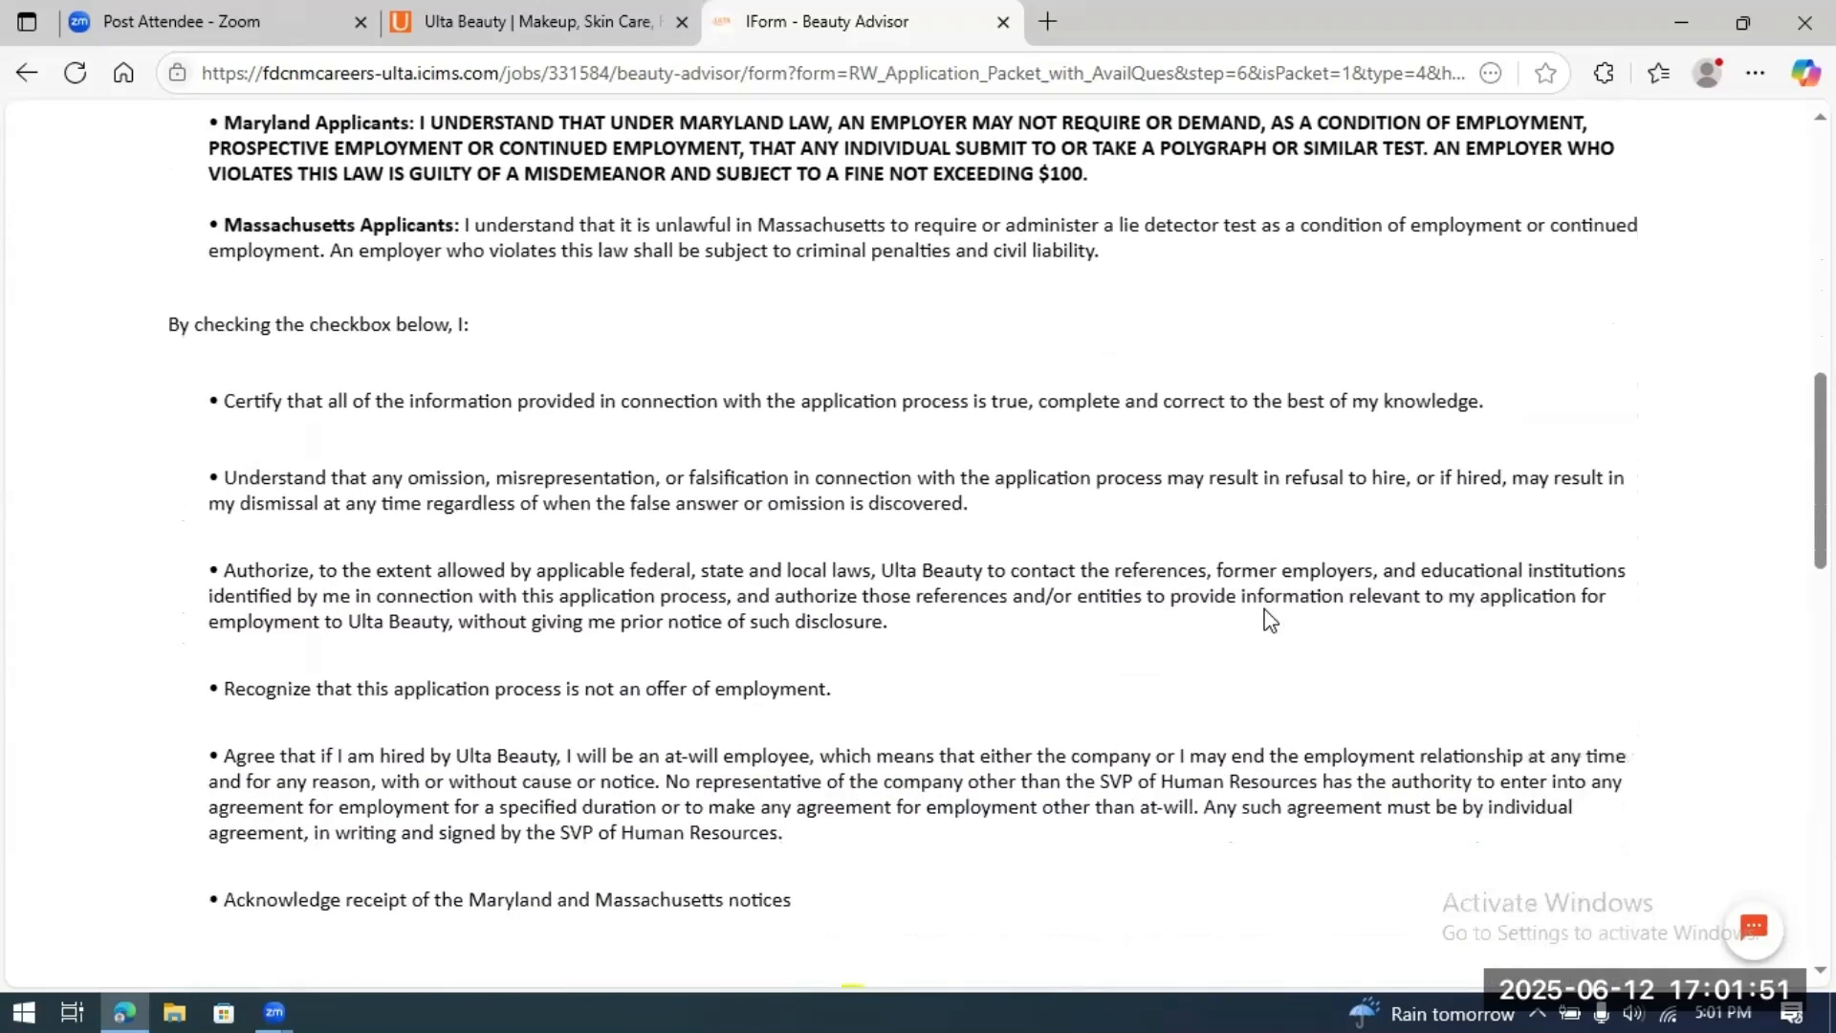
{"action": "scroll", "coordinate": [1268, 619], "scroll_direction": "up", "scroll_amount": 3}
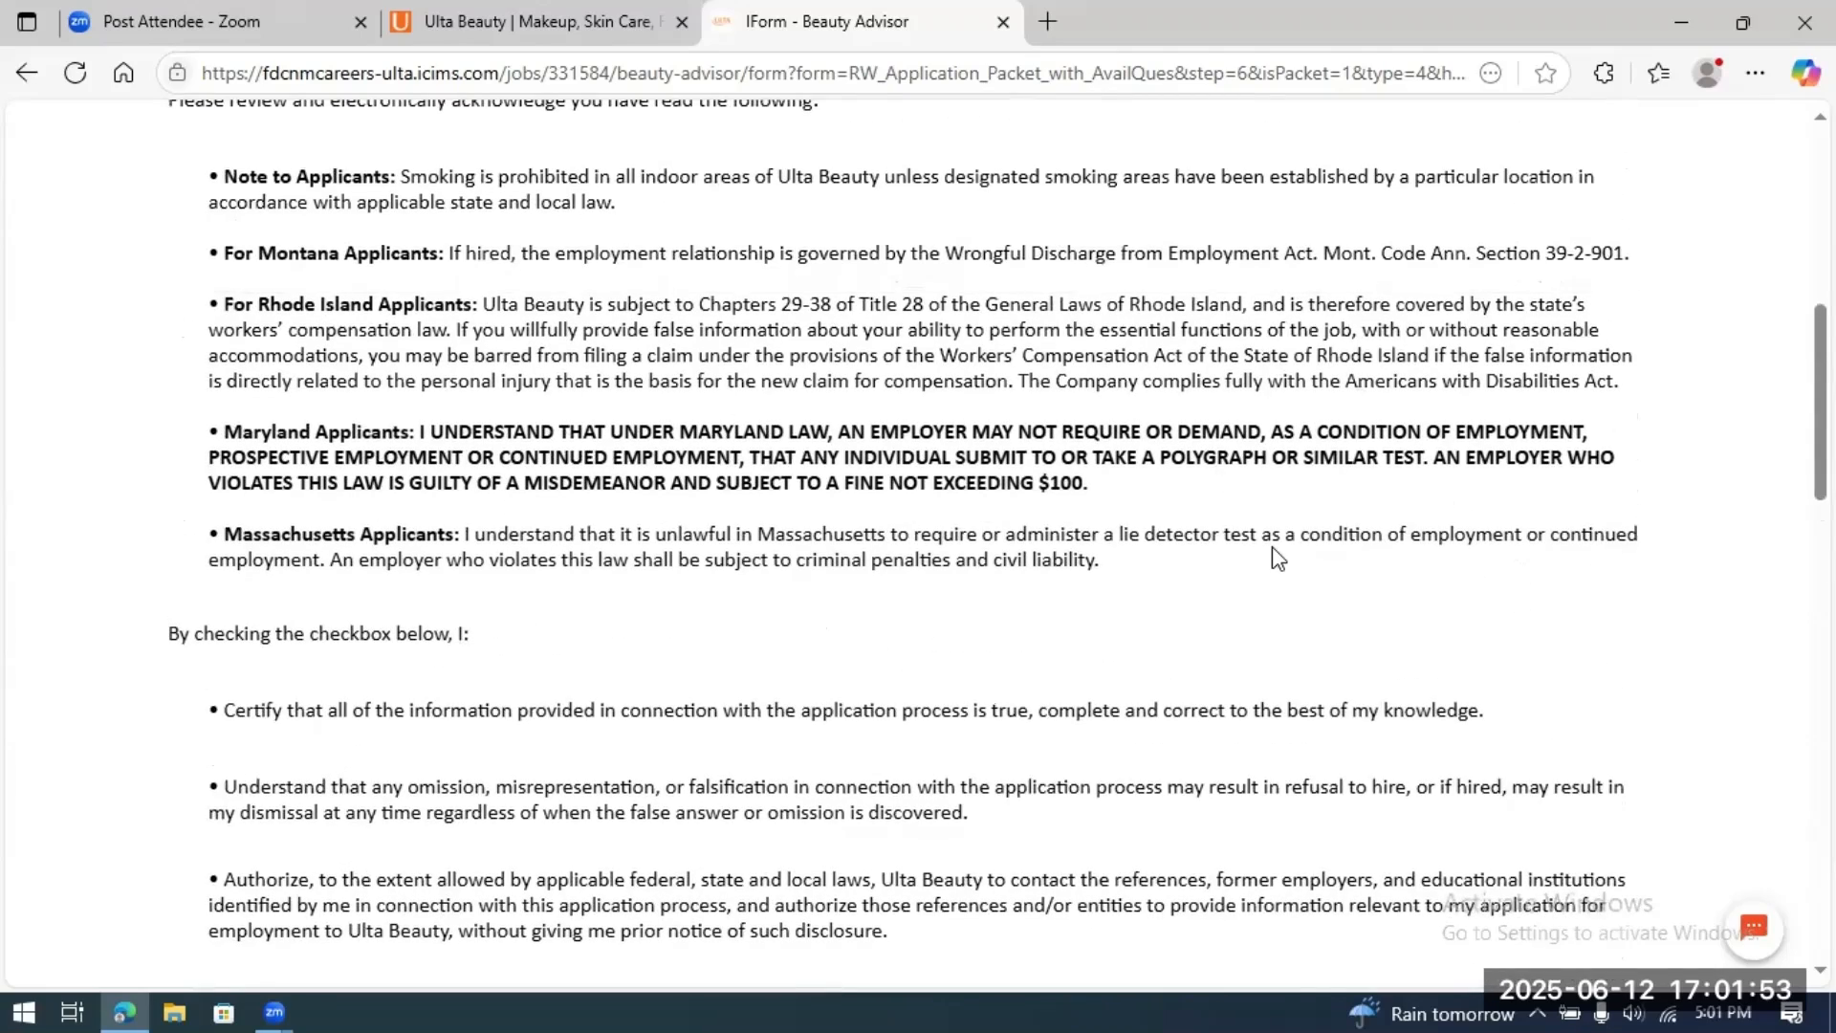
{"action": "scroll", "coordinate": [1278, 558], "scroll_direction": "down", "scroll_amount": 4}
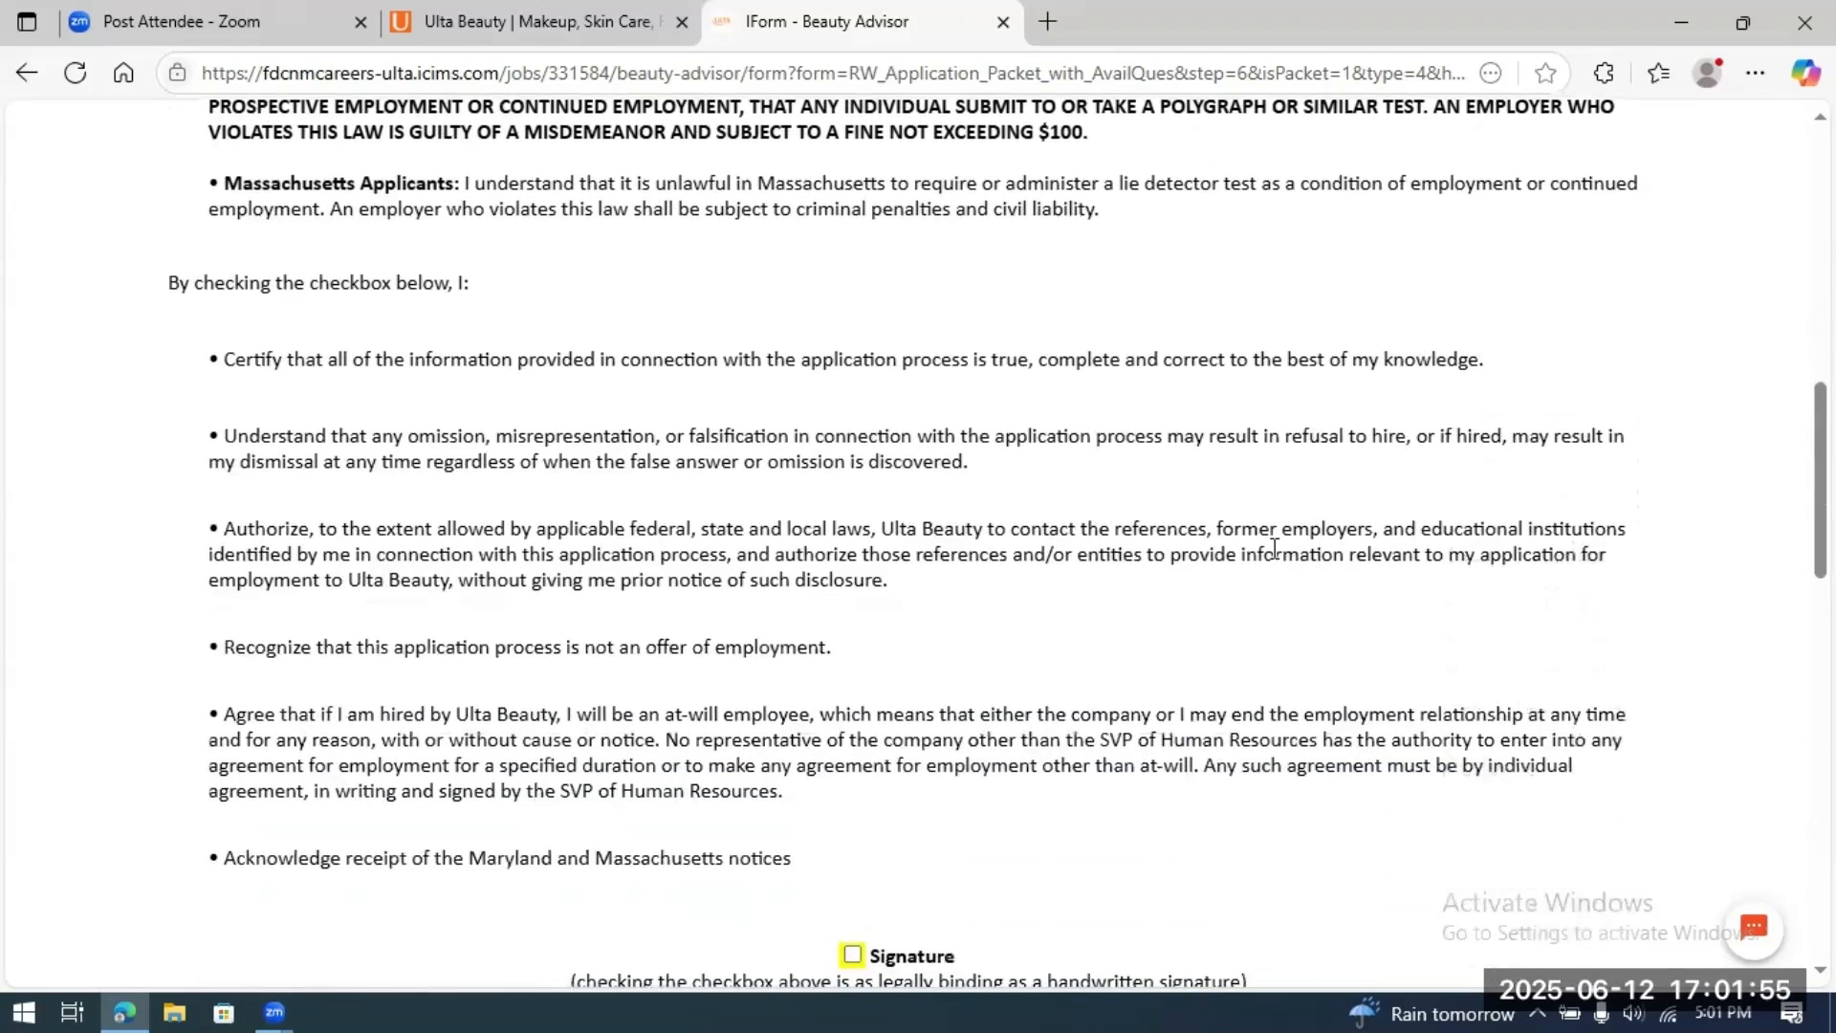
{"action": "scroll", "coordinate": [1274, 548], "scroll_direction": "down", "scroll_amount": 1}
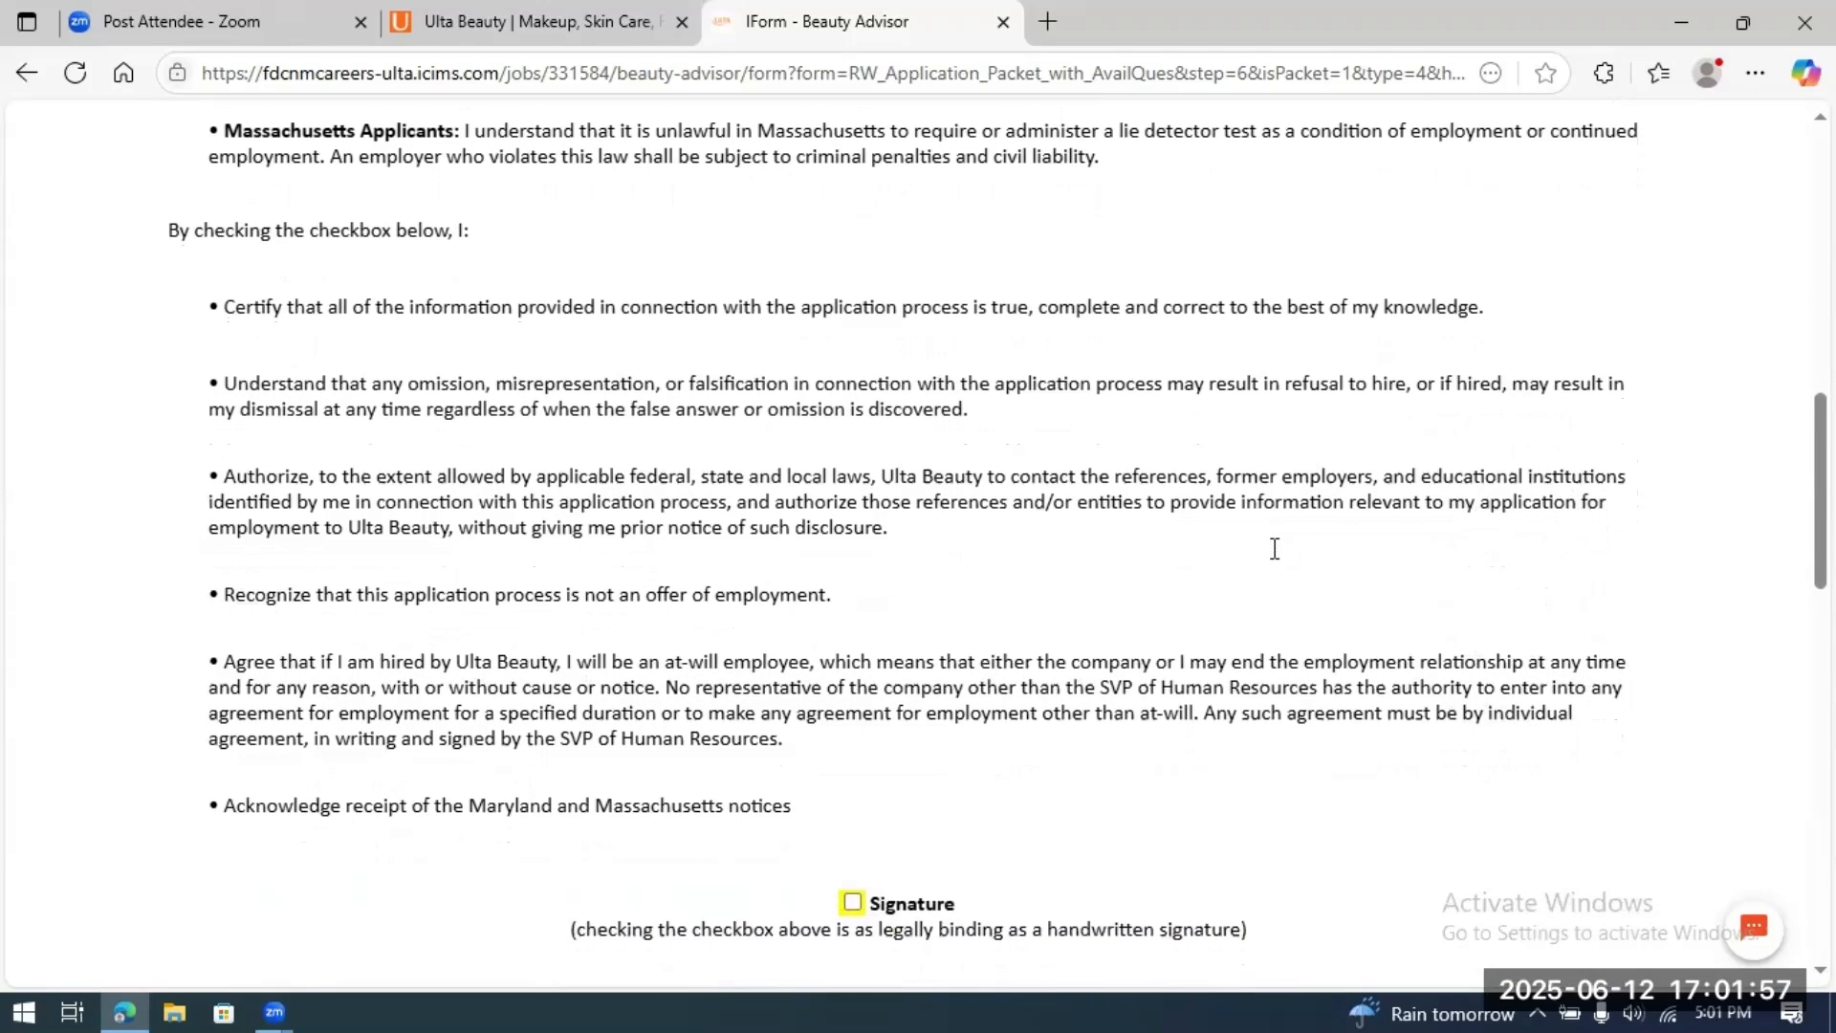
{"action": "scroll", "coordinate": [1274, 548], "scroll_direction": "down", "scroll_amount": 1}
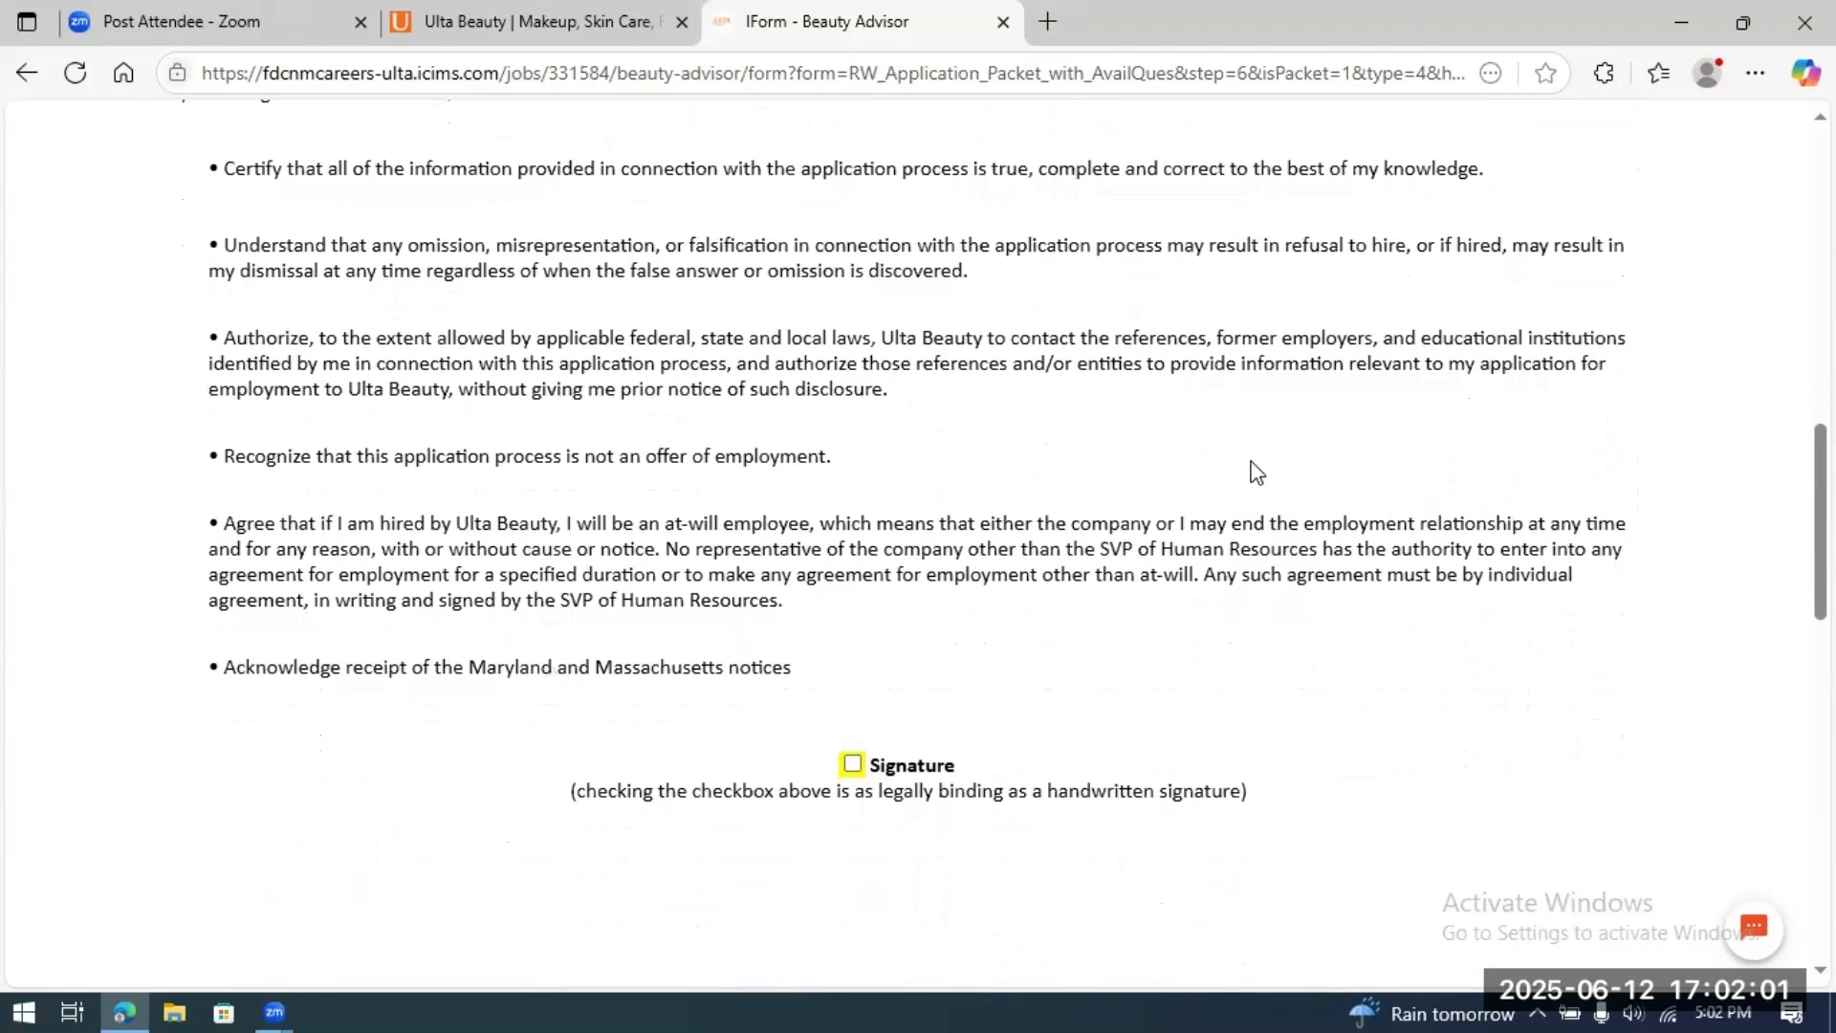
{"action": "scroll", "coordinate": [1116, 547], "scroll_direction": "down", "scroll_amount": 2}
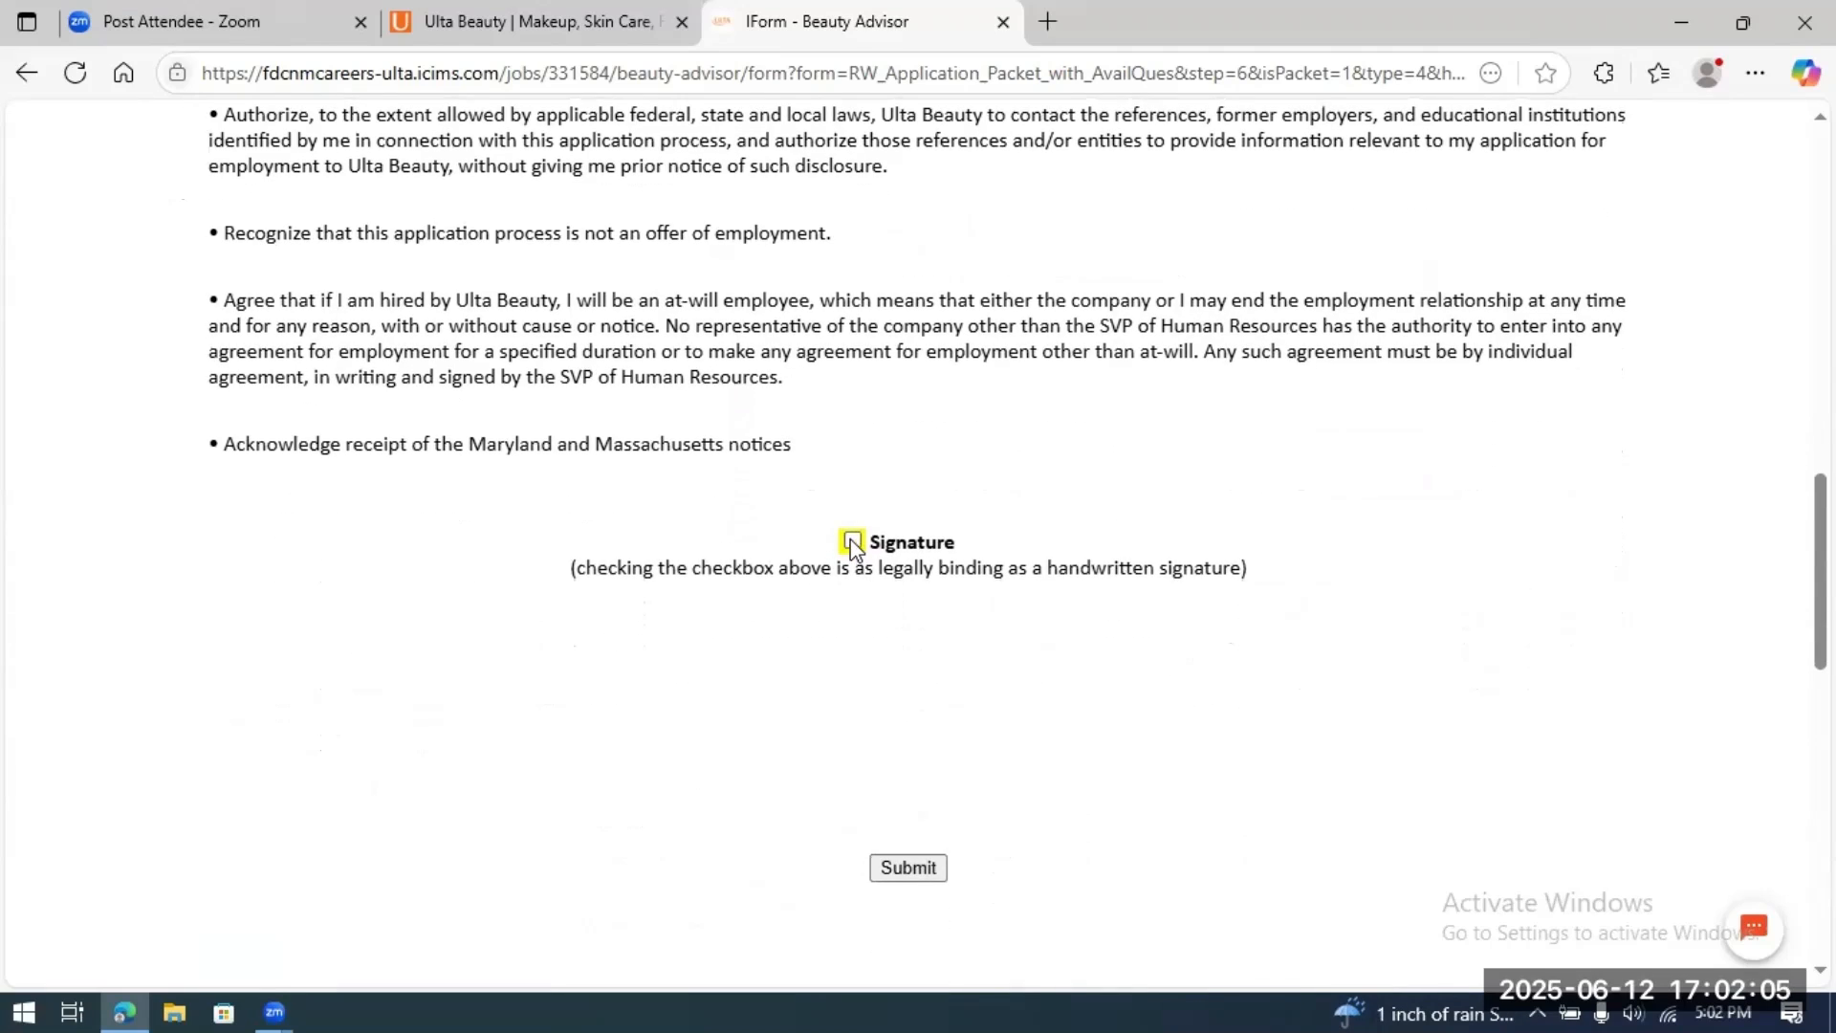
{"action": "left_click", "coordinate": [852, 543]}
{"action": "scroll", "coordinate": [1131, 647], "scroll_direction": "down", "scroll_amount": 1}
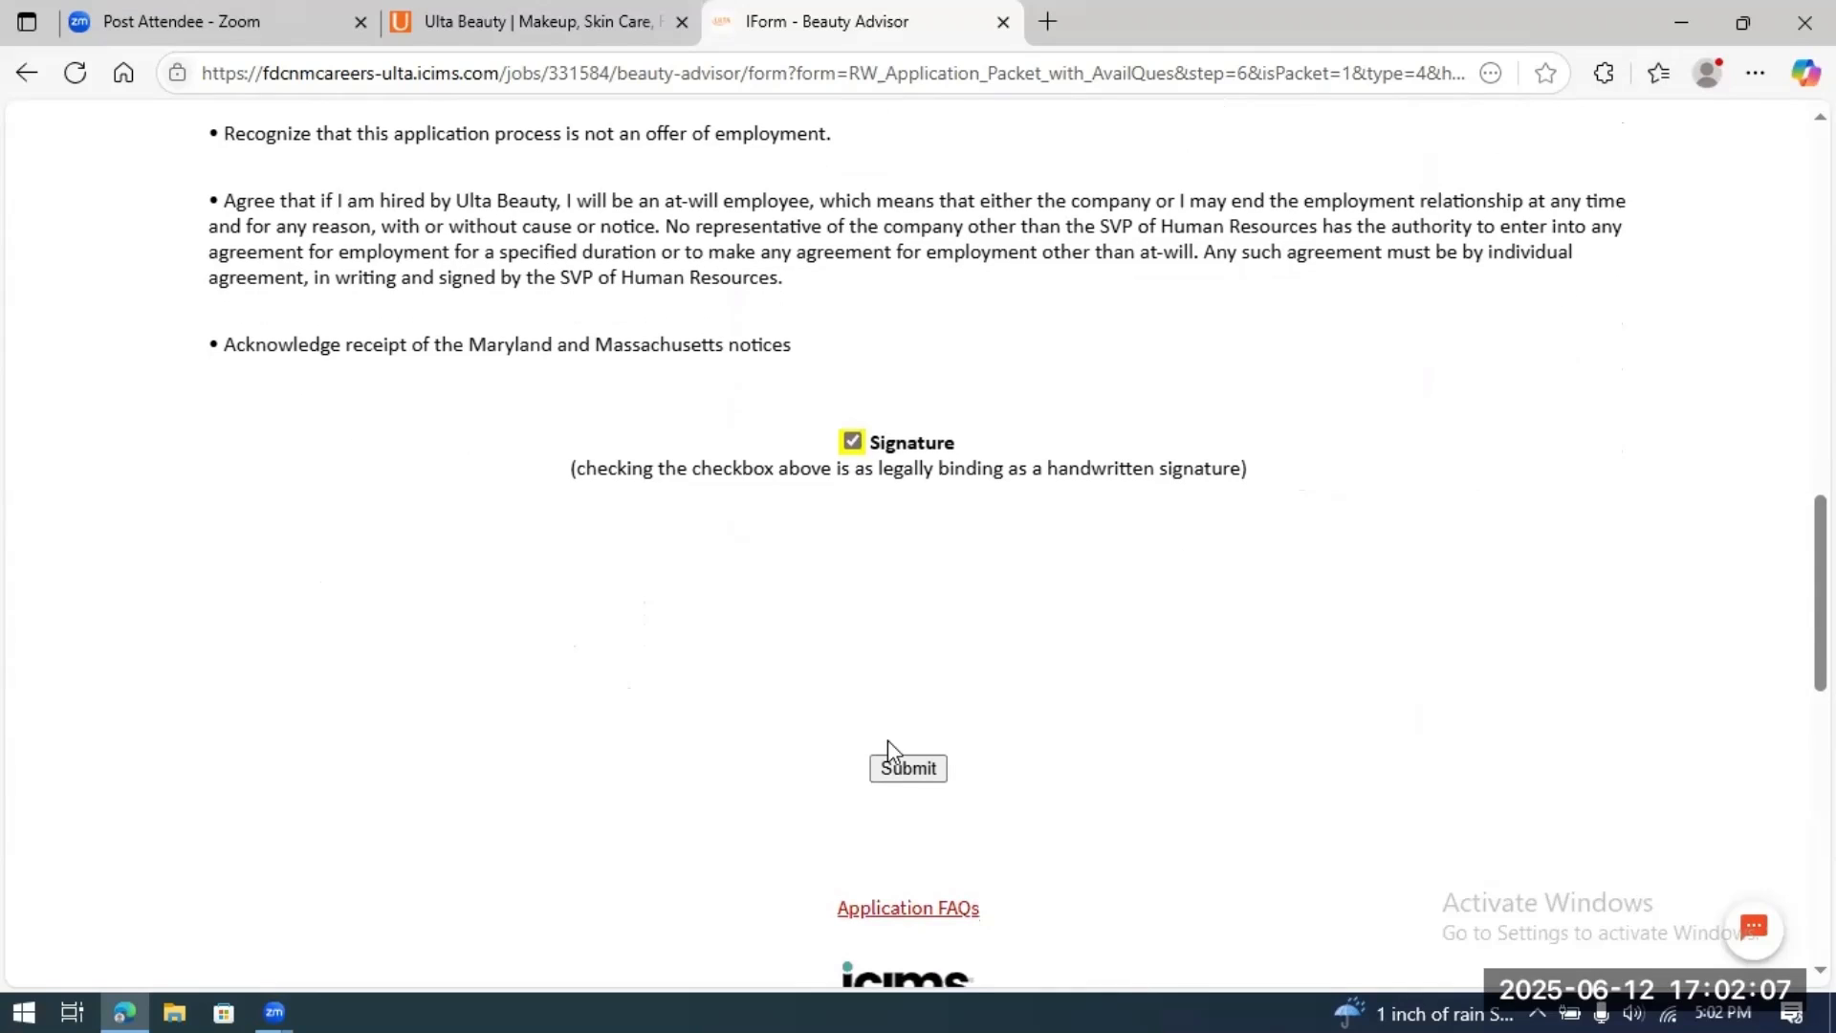
{"action": "left_click", "coordinate": [894, 777]}
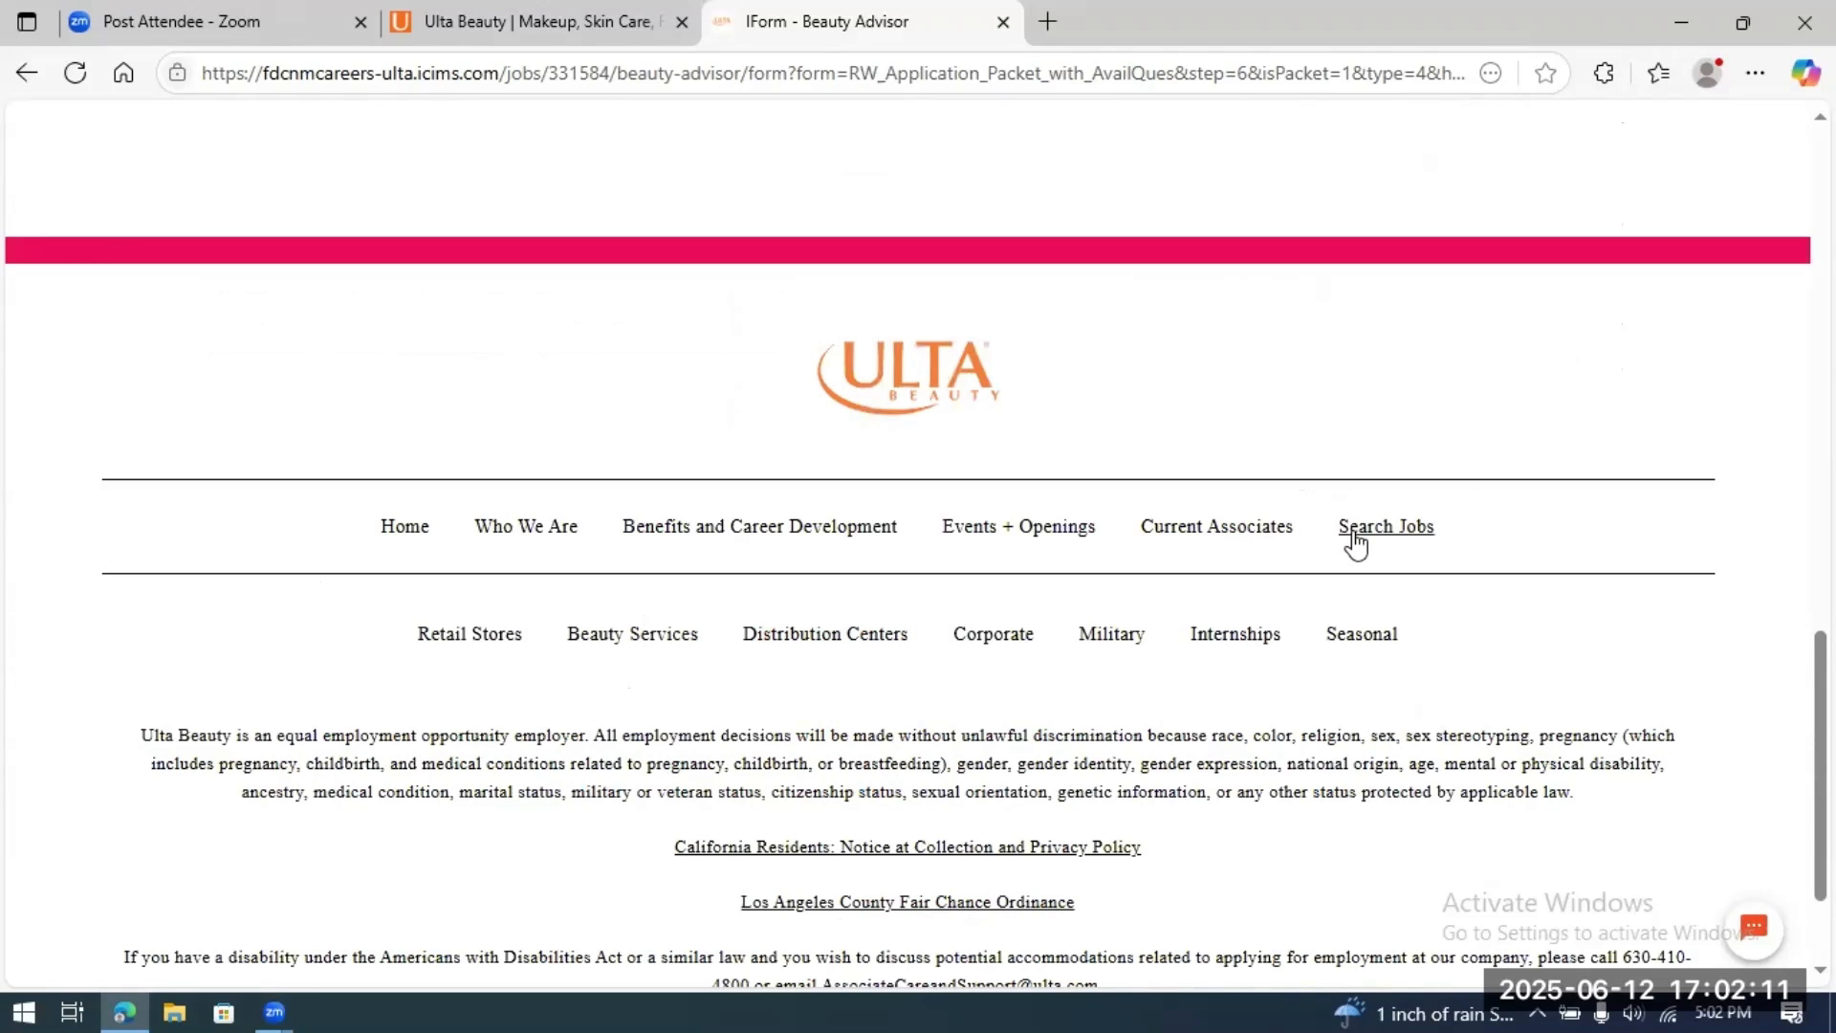
Step: Mark Monday available with a 9:00 AM start and 17:00 PM end time
{"action": "scroll", "coordinate": [1356, 542], "scroll_direction": "up", "scroll_amount": 7}
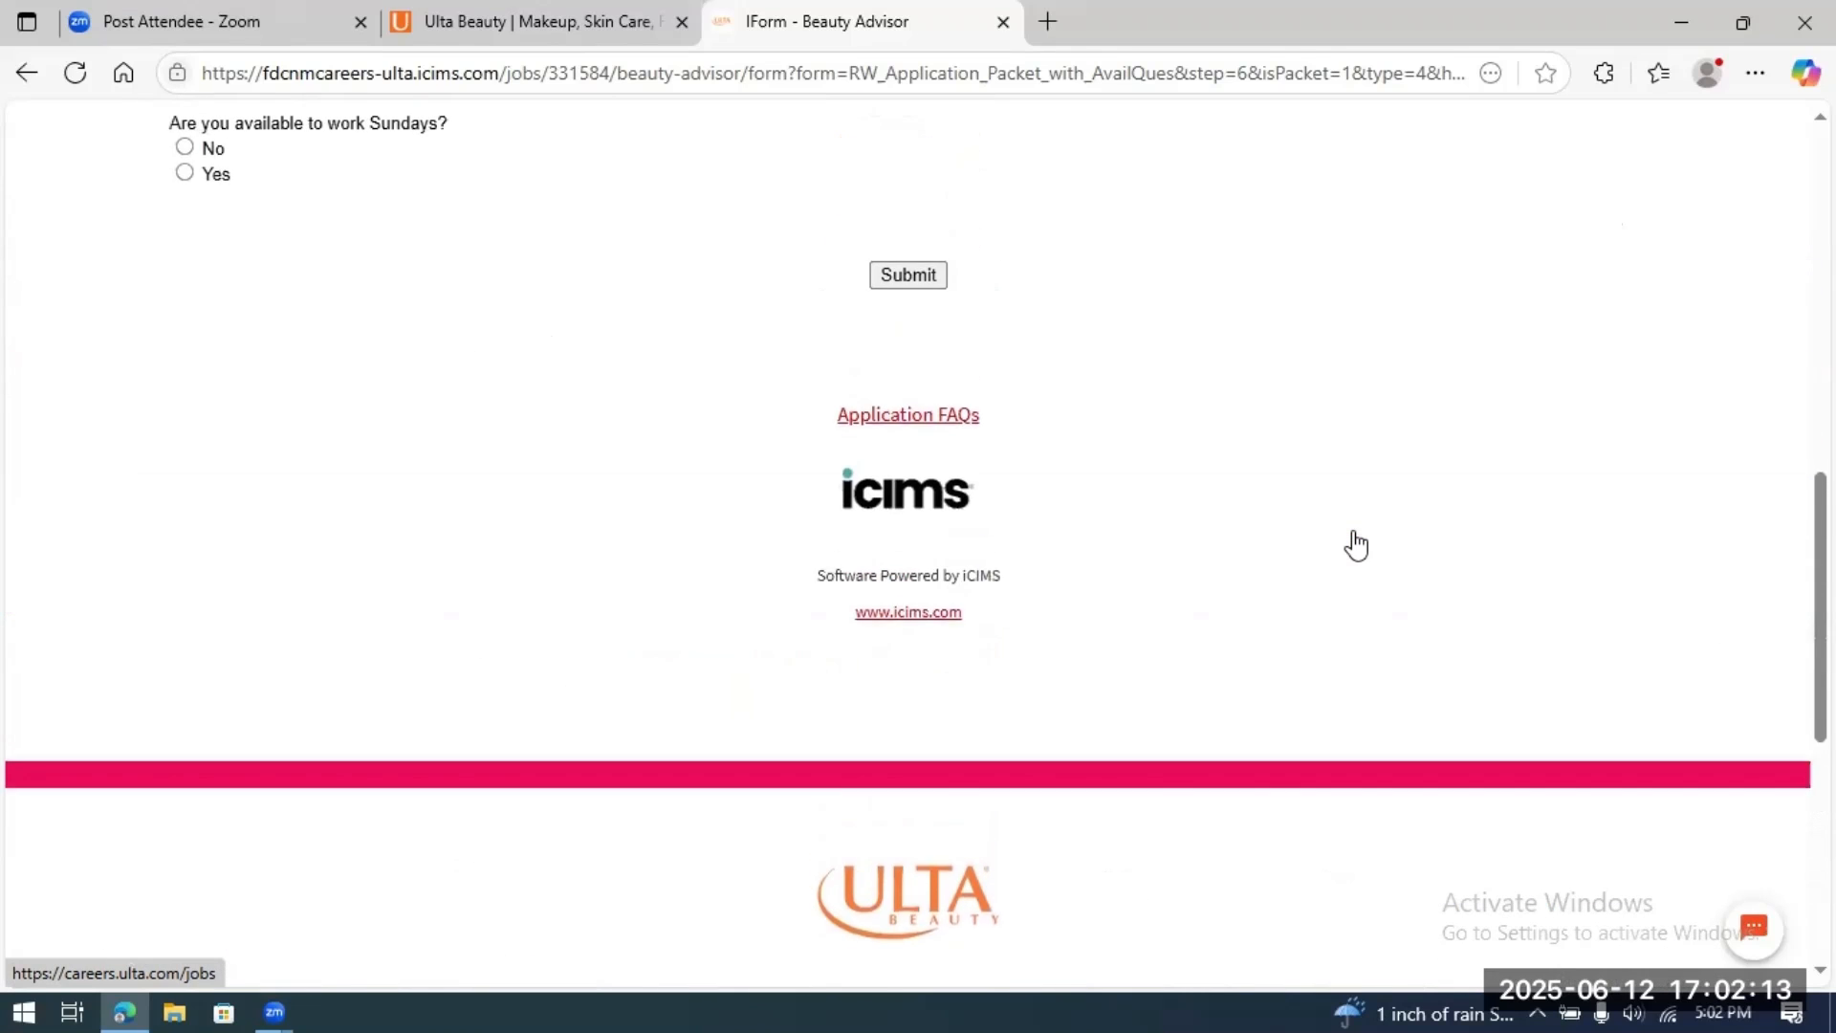
{"action": "scroll", "coordinate": [1360, 542], "scroll_direction": "up", "scroll_amount": 9}
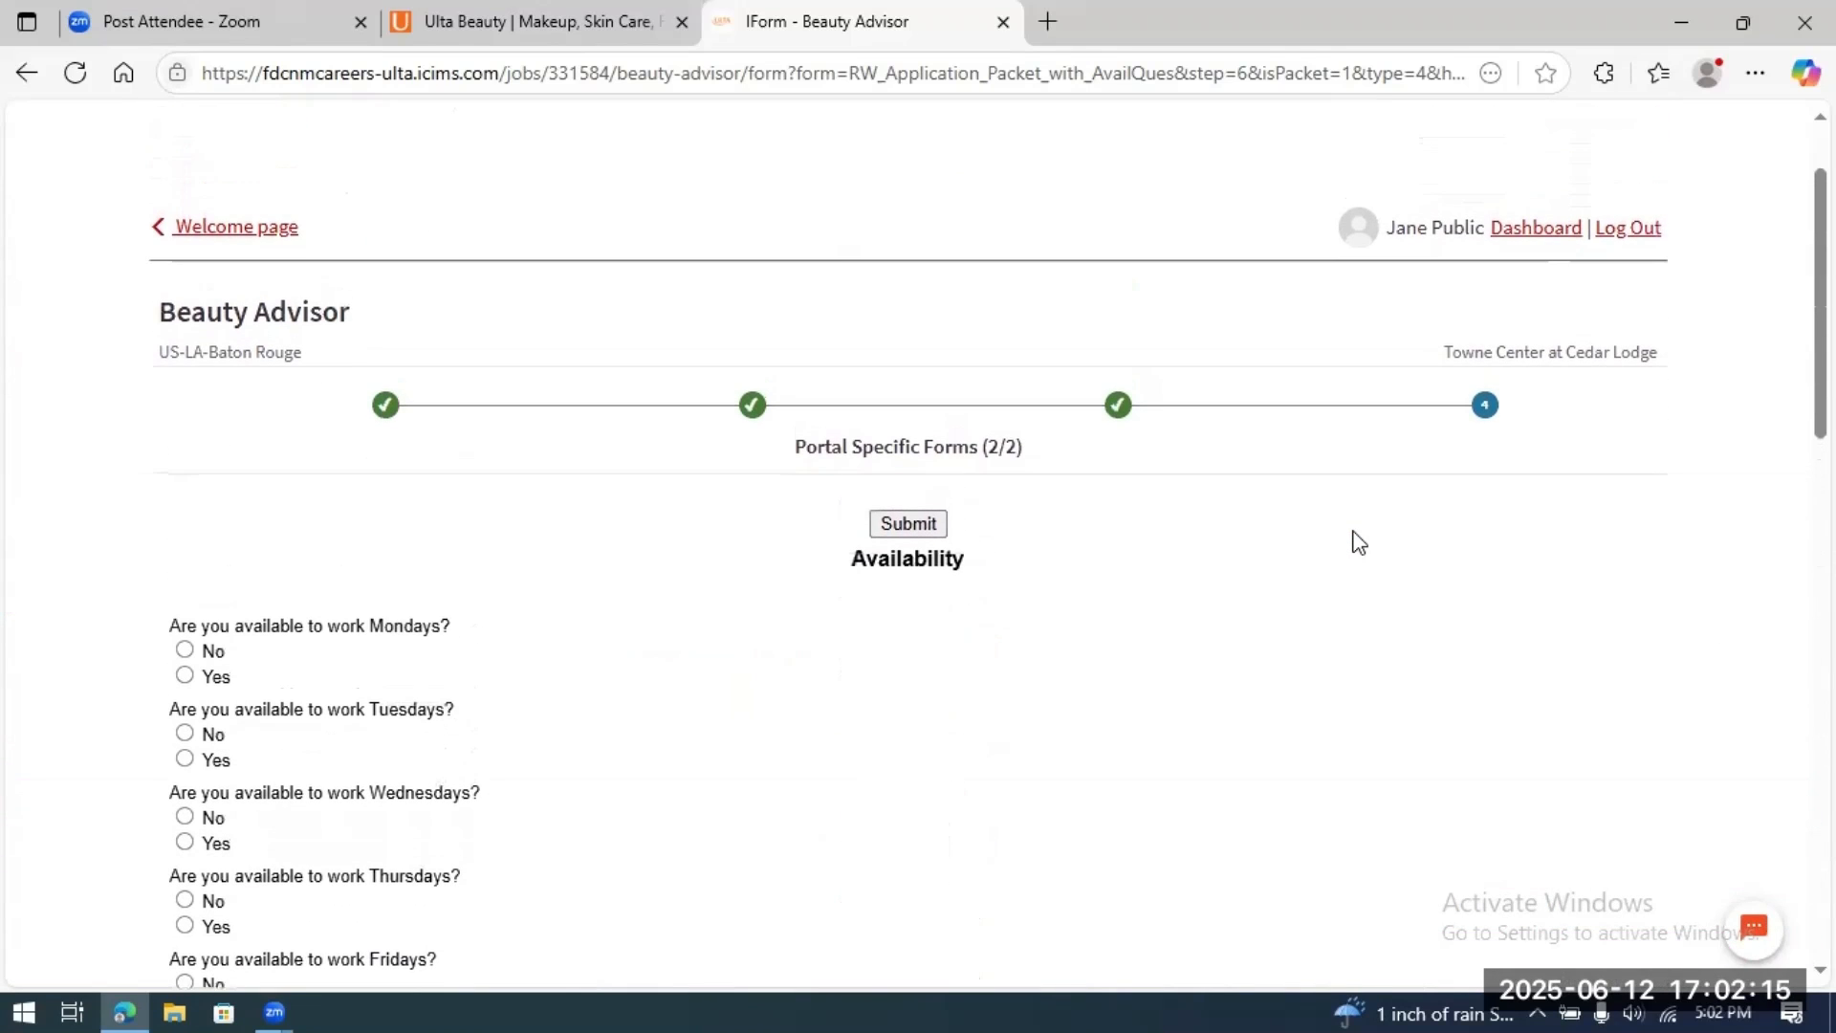
{"action": "scroll", "coordinate": [1359, 542], "scroll_direction": "down", "scroll_amount": 4}
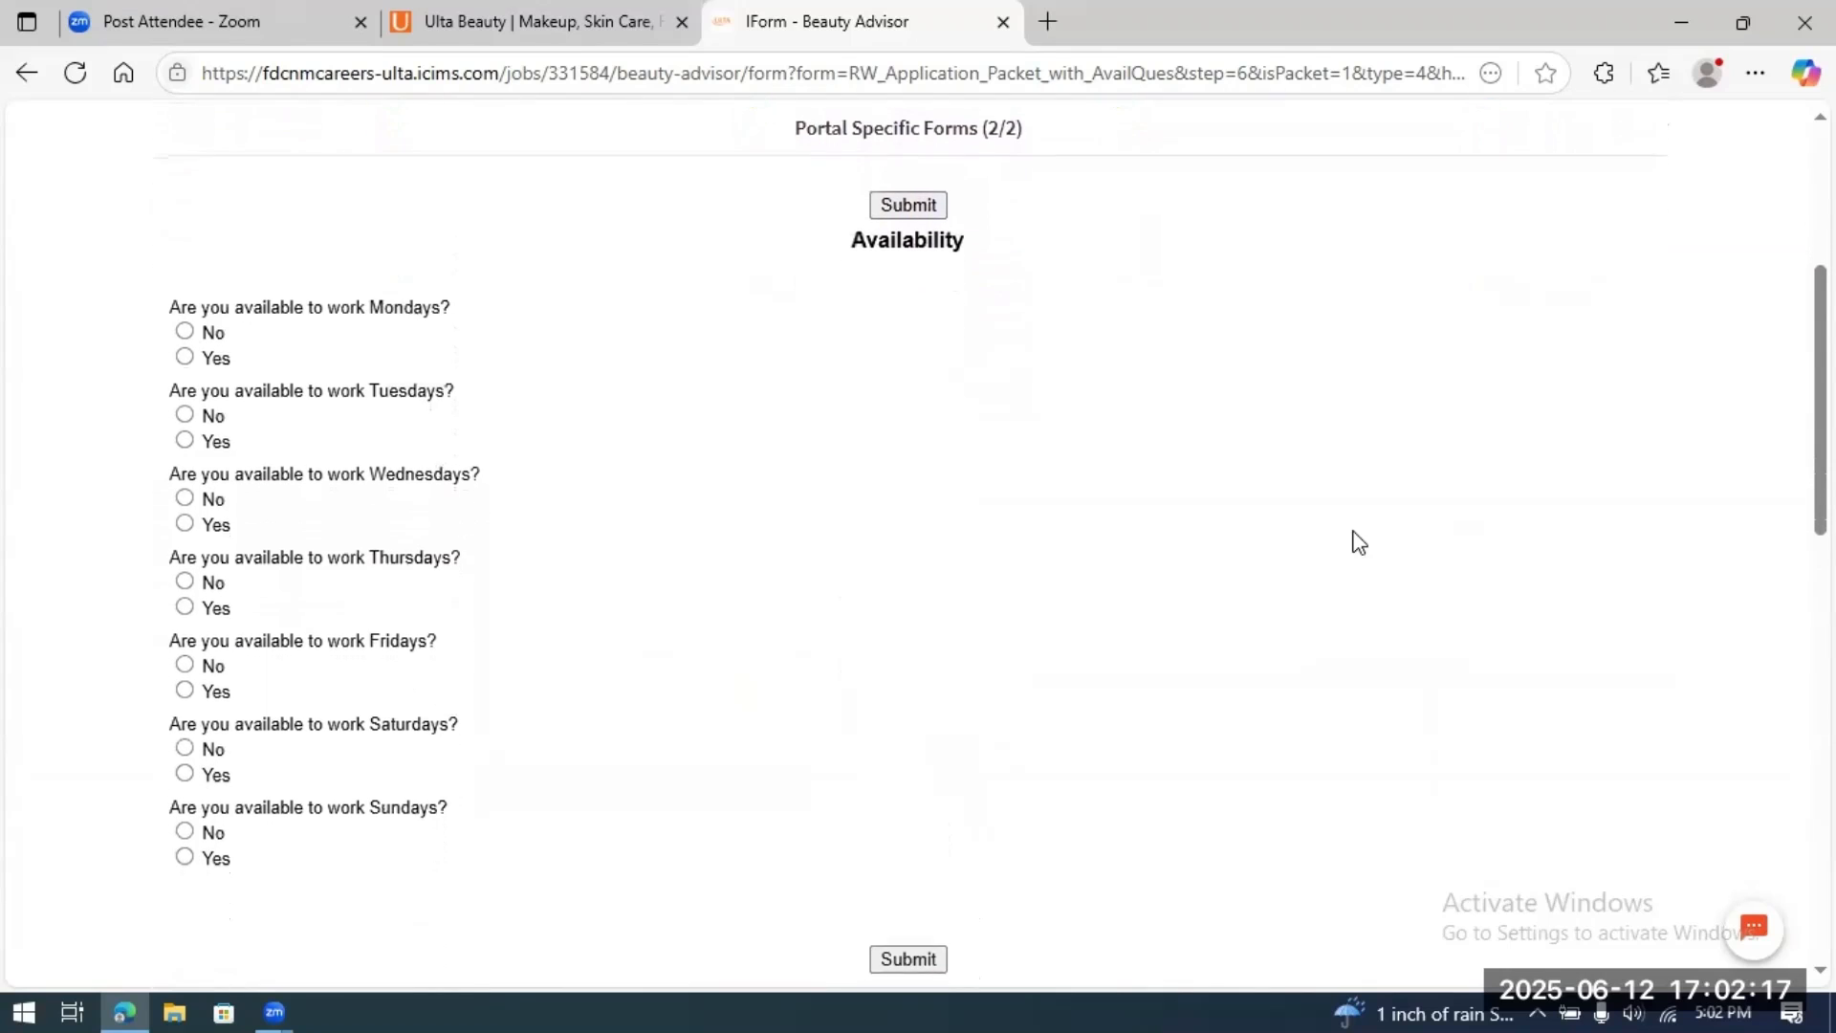
{"action": "scroll", "coordinate": [1359, 543], "scroll_direction": "down", "scroll_amount": 1}
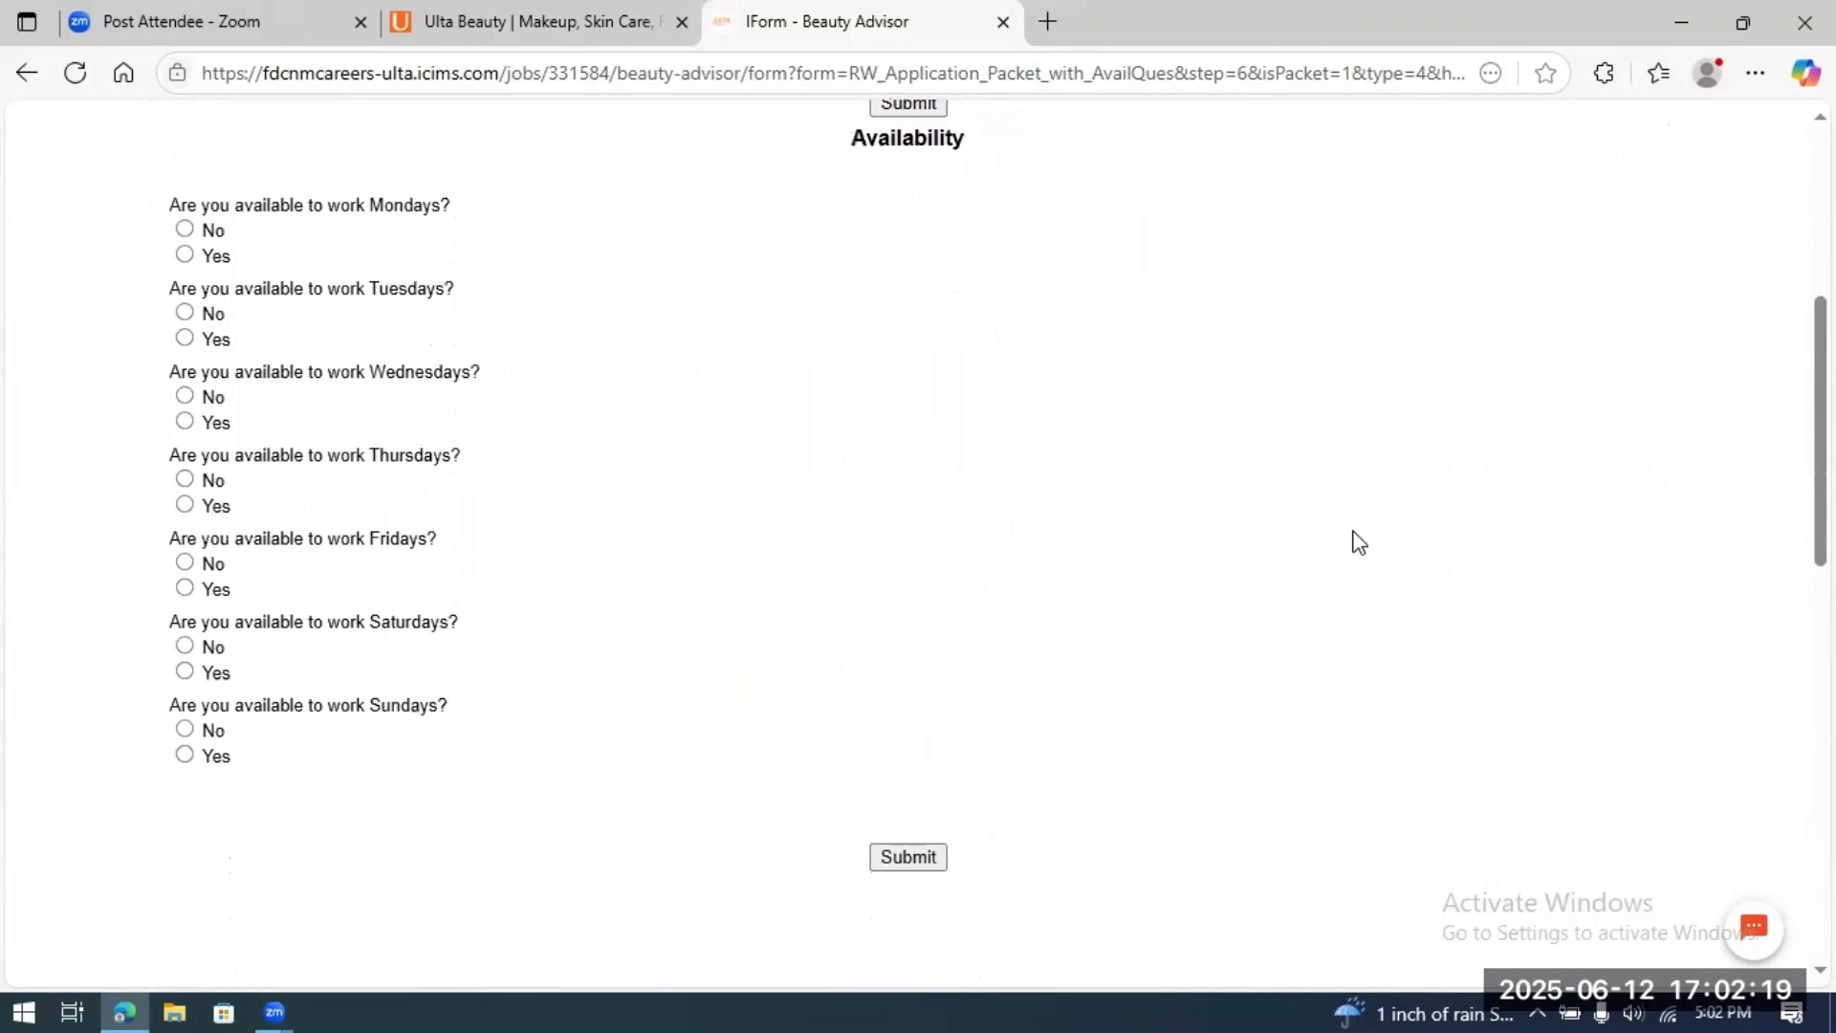
{"action": "left_click", "coordinate": [184, 254]}
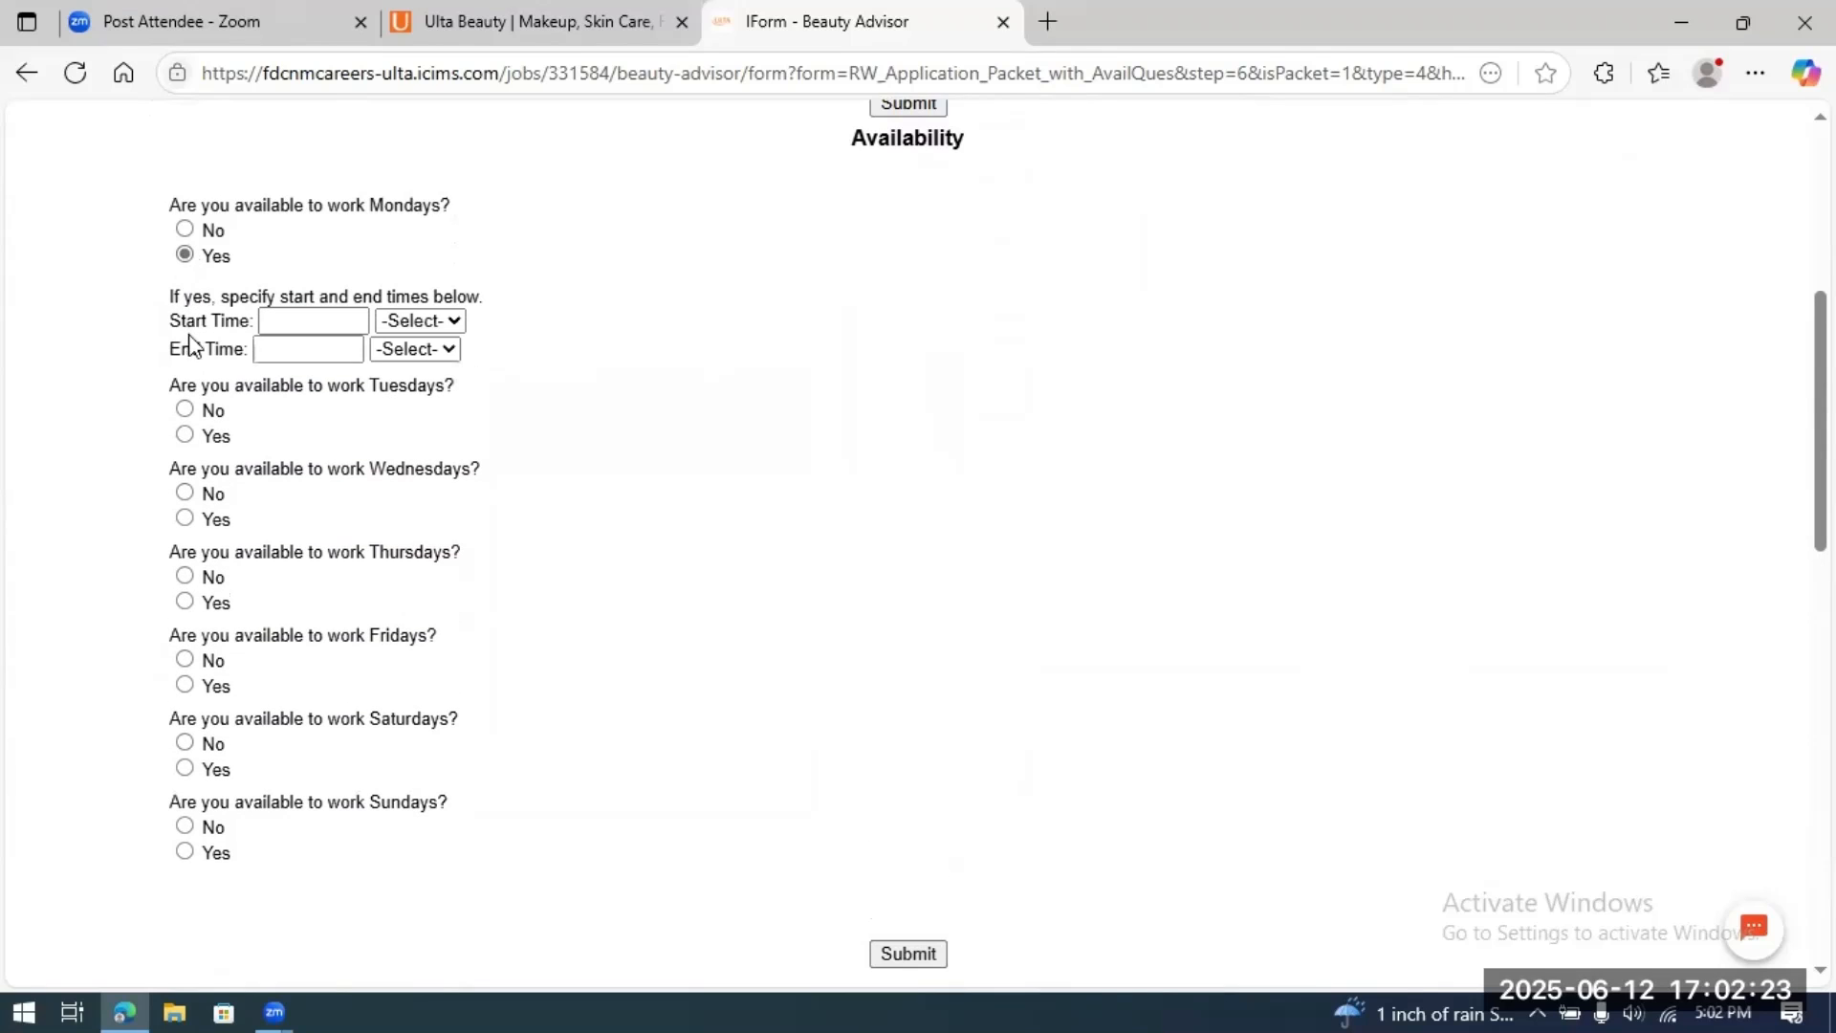
{"action": "left_click", "coordinate": [349, 319]}
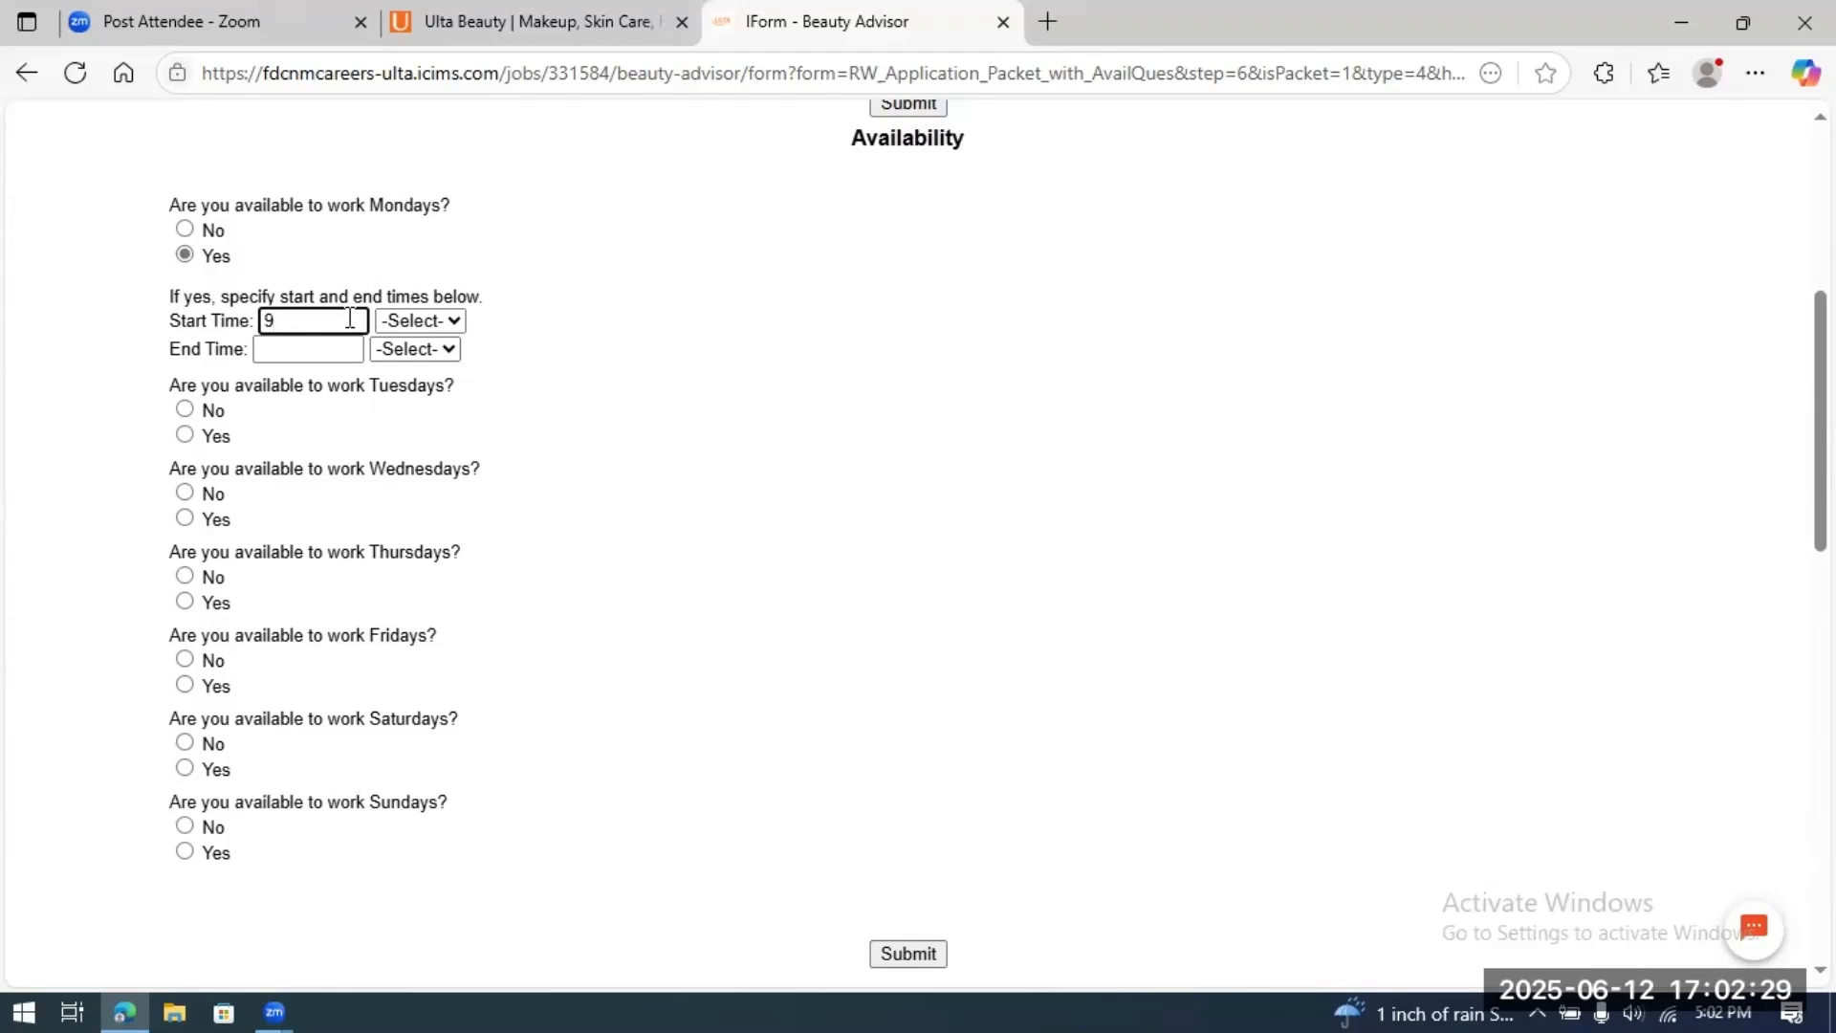
{"action": "type", "text": "9:00"}
{"action": "left_click", "coordinate": [448, 323]}
{"action": "left_click", "coordinate": [422, 387]}
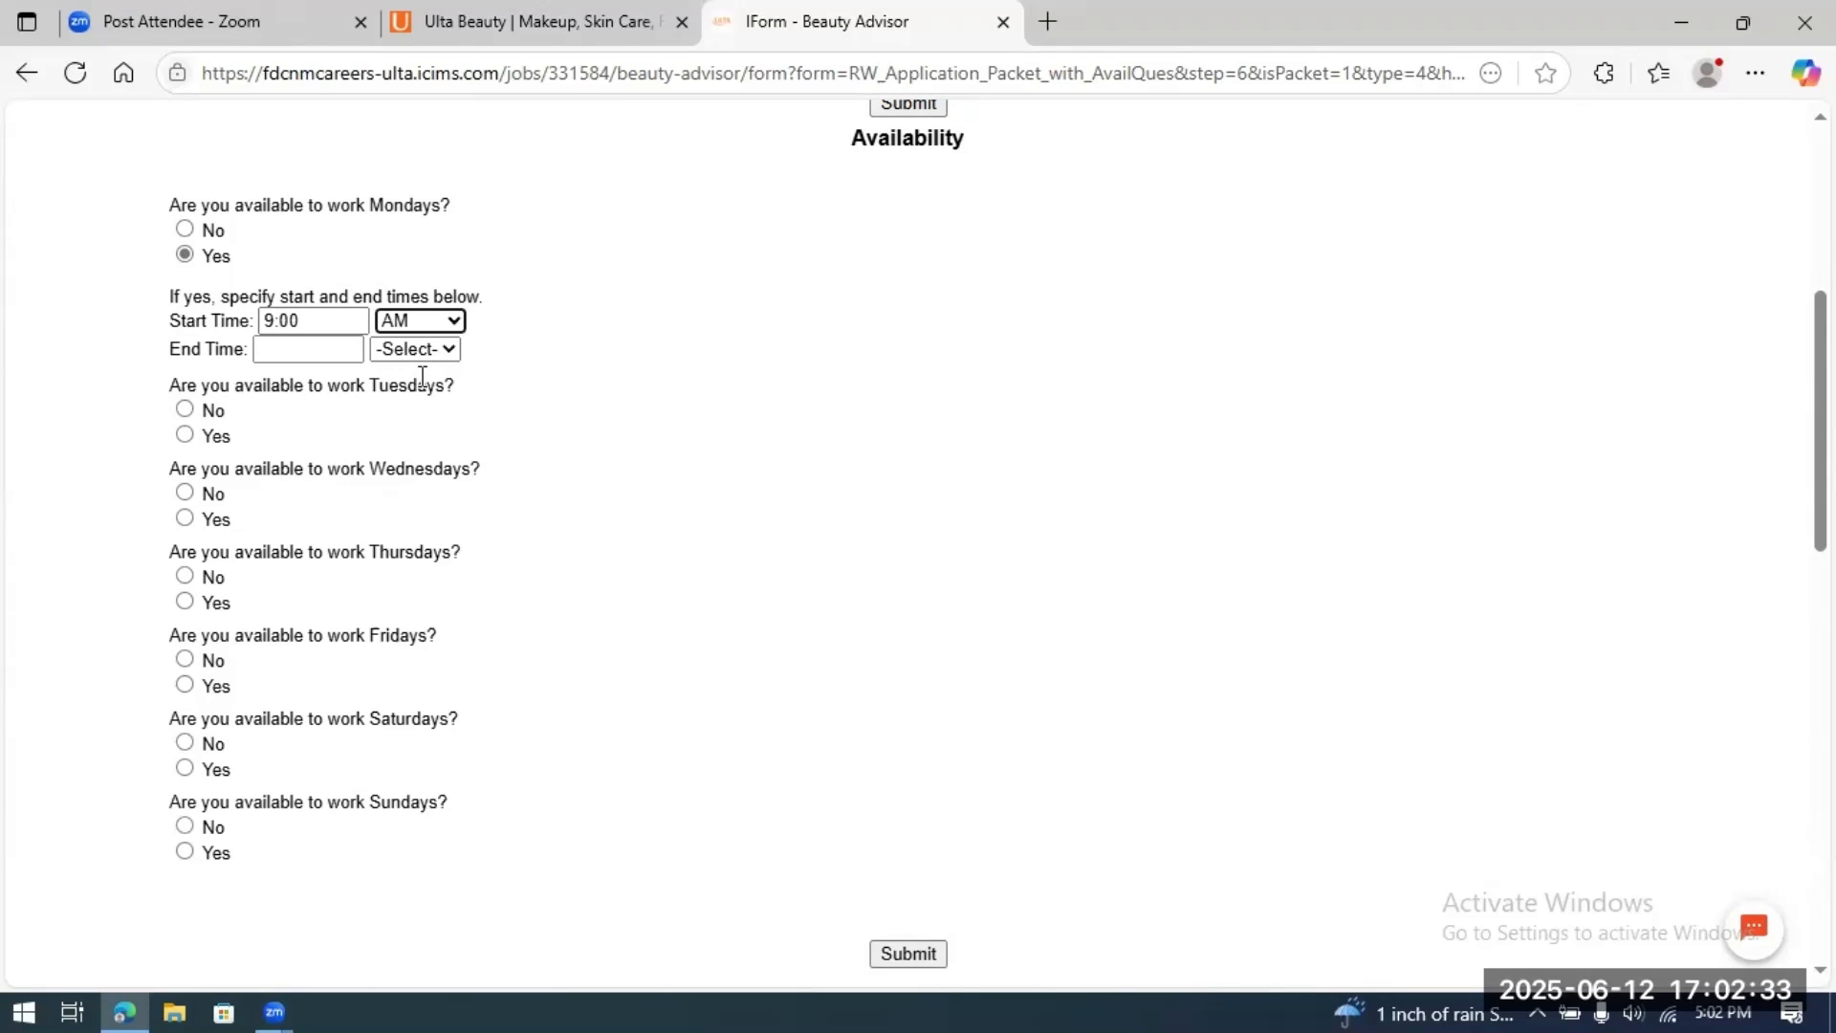
{"action": "left_click", "coordinate": [323, 345]}
{"action": "type", "text": "1"}
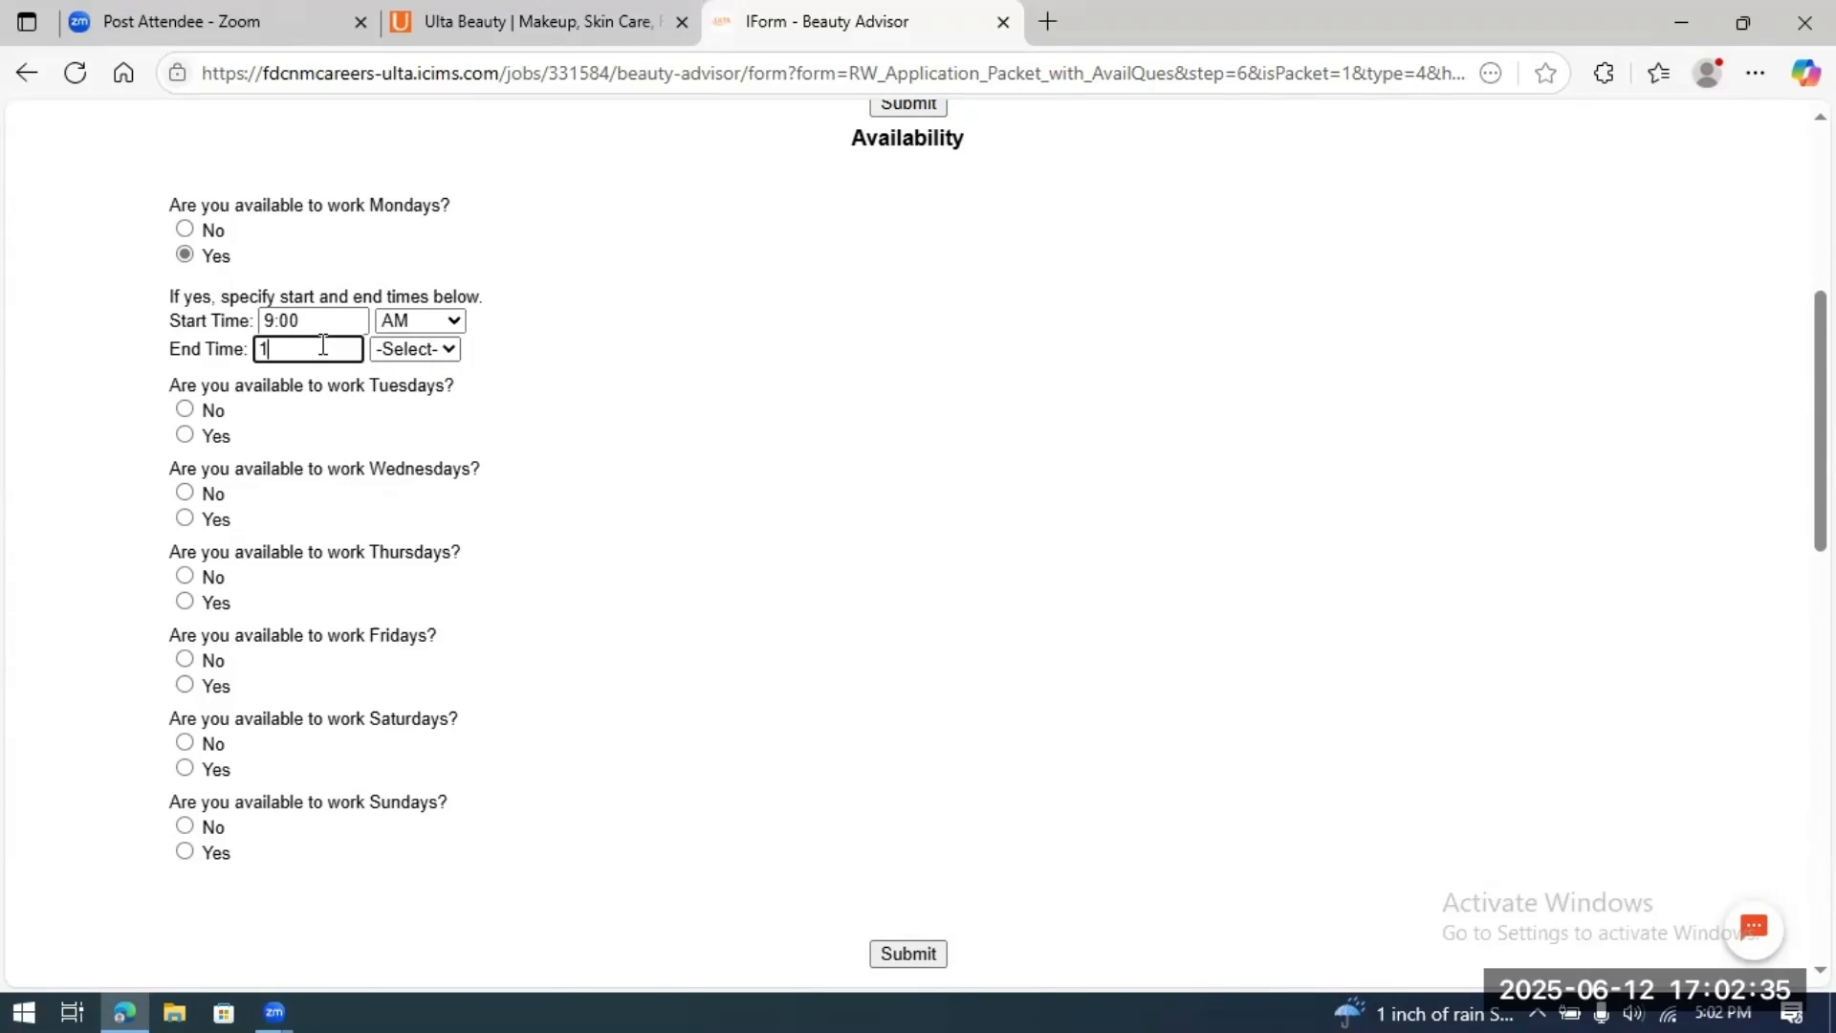
{"action": "type", "text": "7:00"}
{"action": "left_click", "coordinate": [440, 350]}
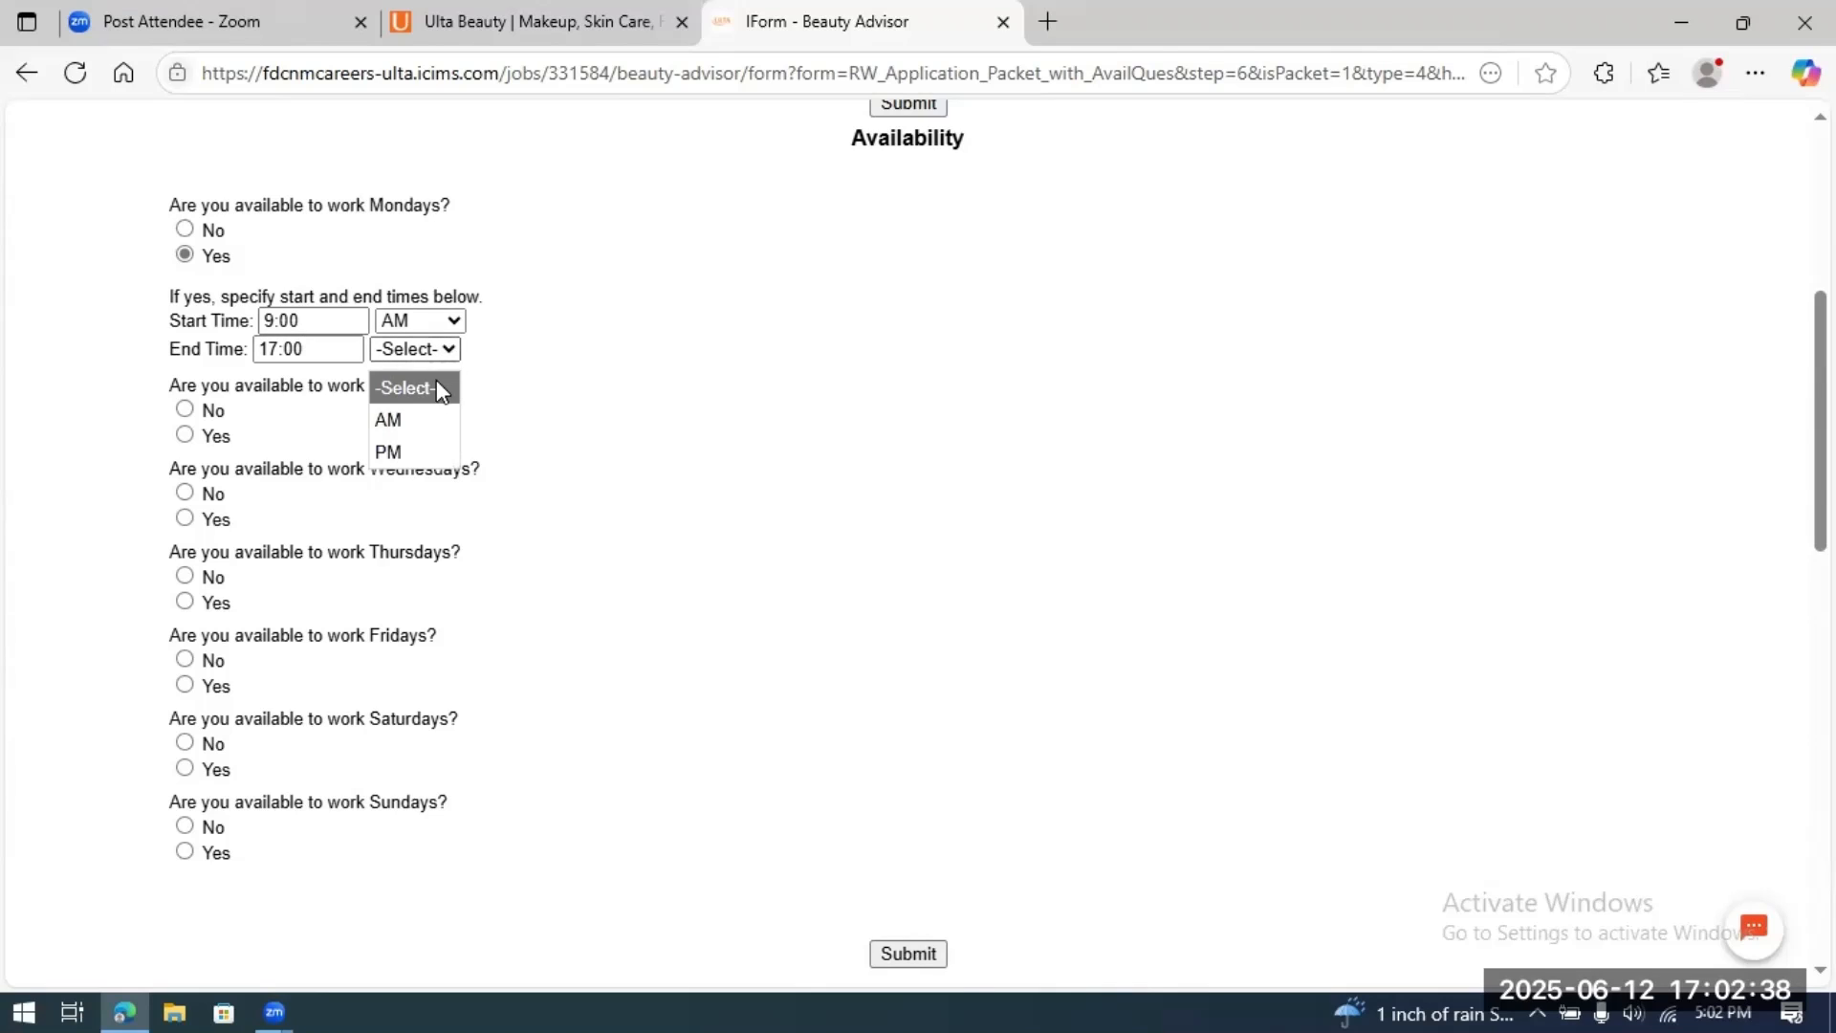
{"action": "left_click", "coordinate": [417, 448]}
Step: Mark Tuesday available with a 9:00 AM start and 21:00 PM end time
{"action": "left_click", "coordinate": [187, 439]}
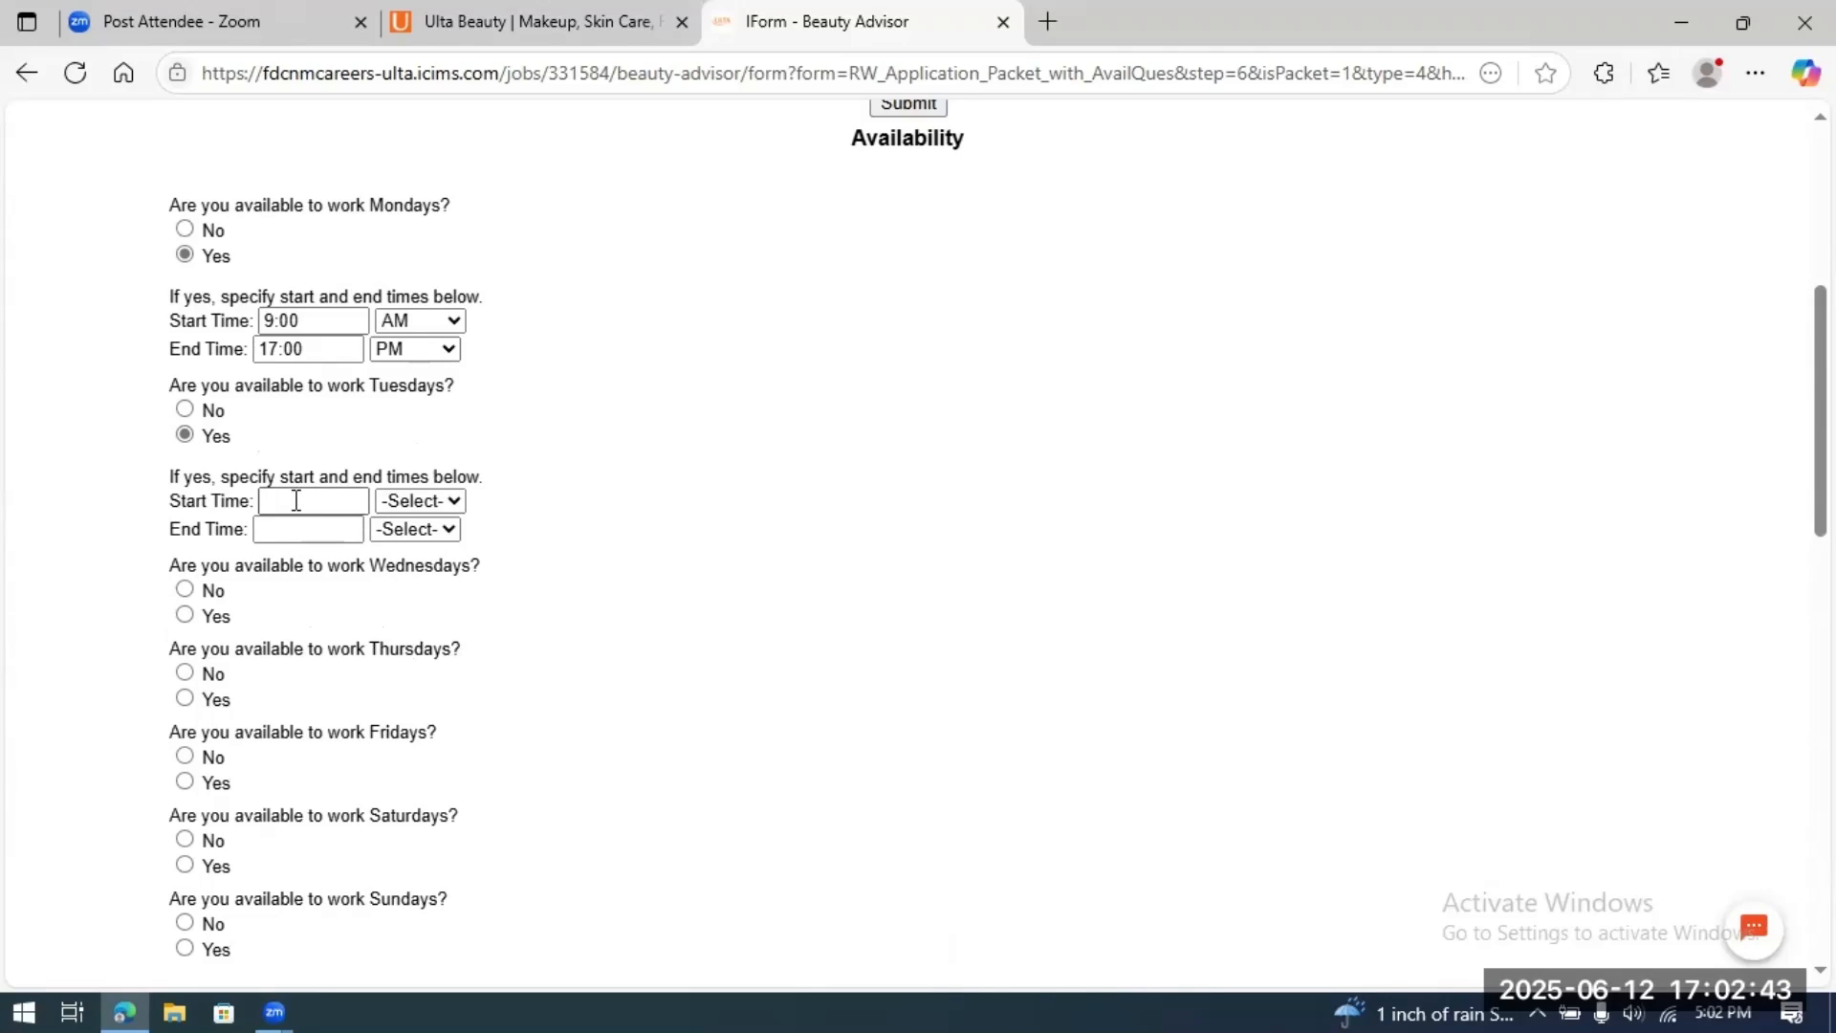
{"action": "left_click", "coordinate": [296, 501]}
{"action": "type", "text": "9:00"}
{"action": "left_click", "coordinate": [446, 528]}
{"action": "left_click", "coordinate": [426, 572]}
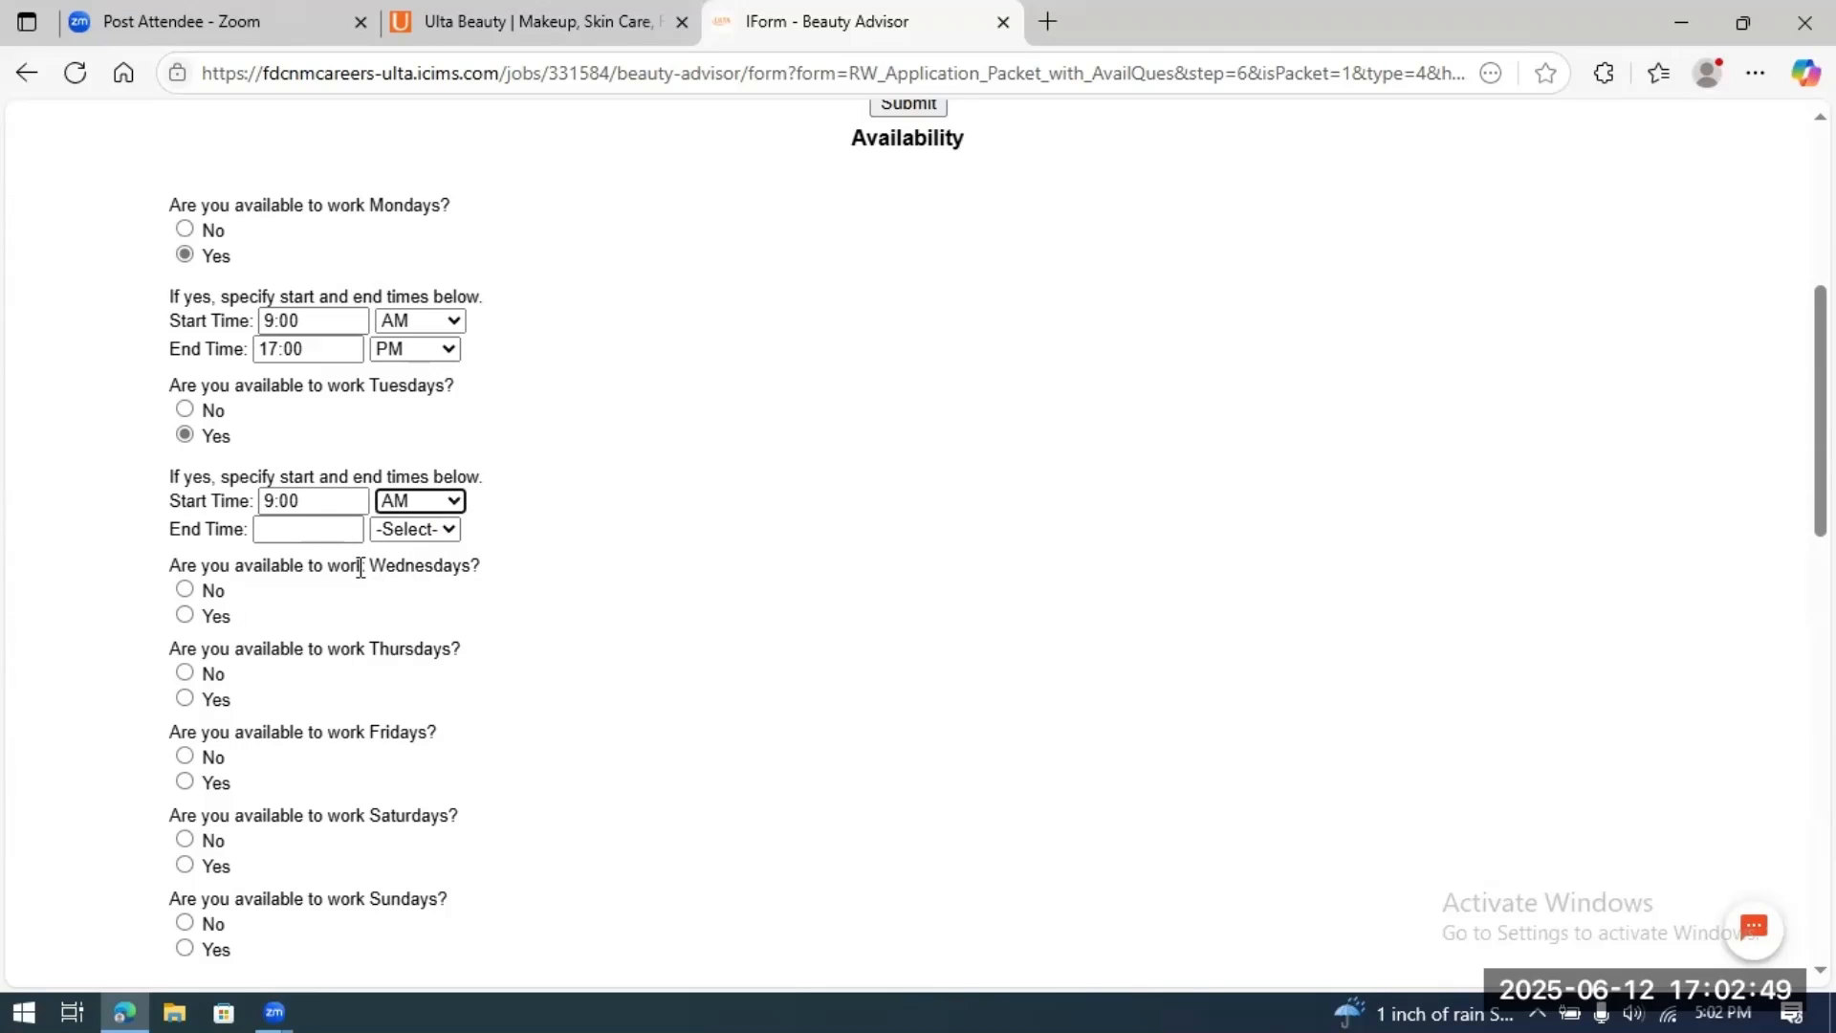
{"action": "left_click", "coordinate": [322, 528]}
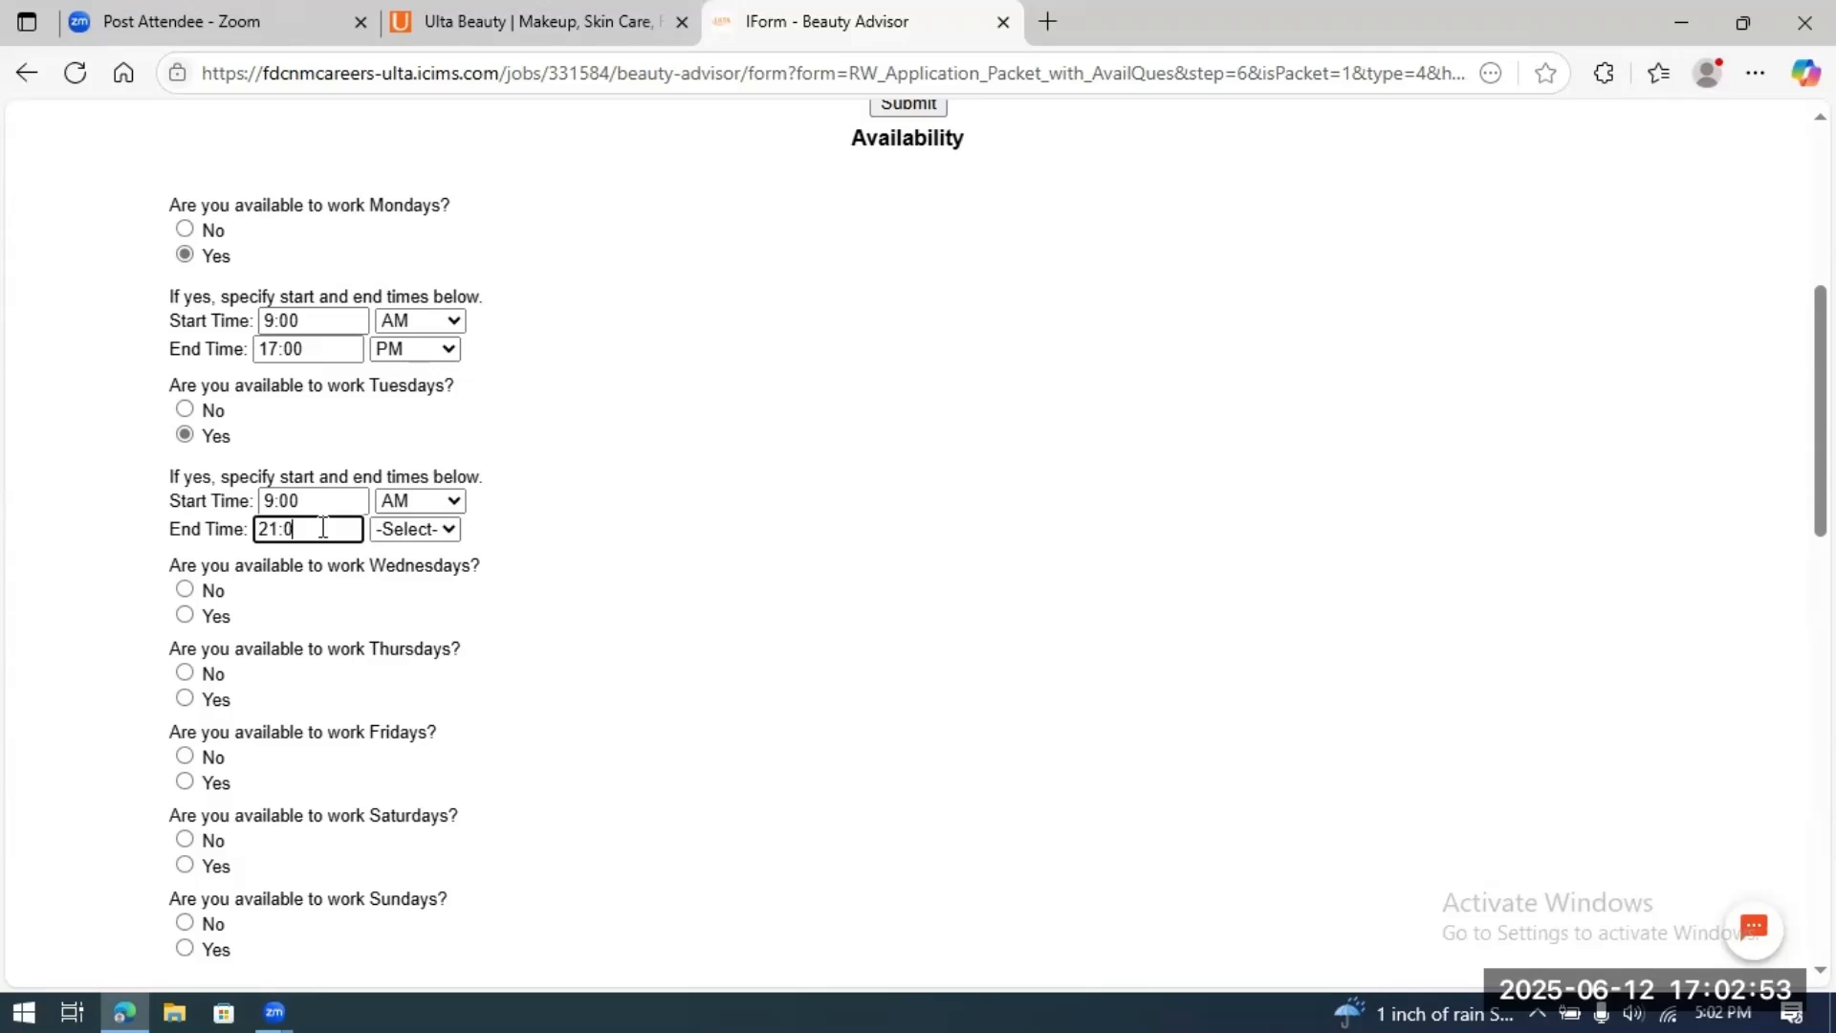
{"action": "type", "text": "21:00"}
{"action": "left_click", "coordinate": [438, 532]}
{"action": "left_click", "coordinate": [404, 627]}
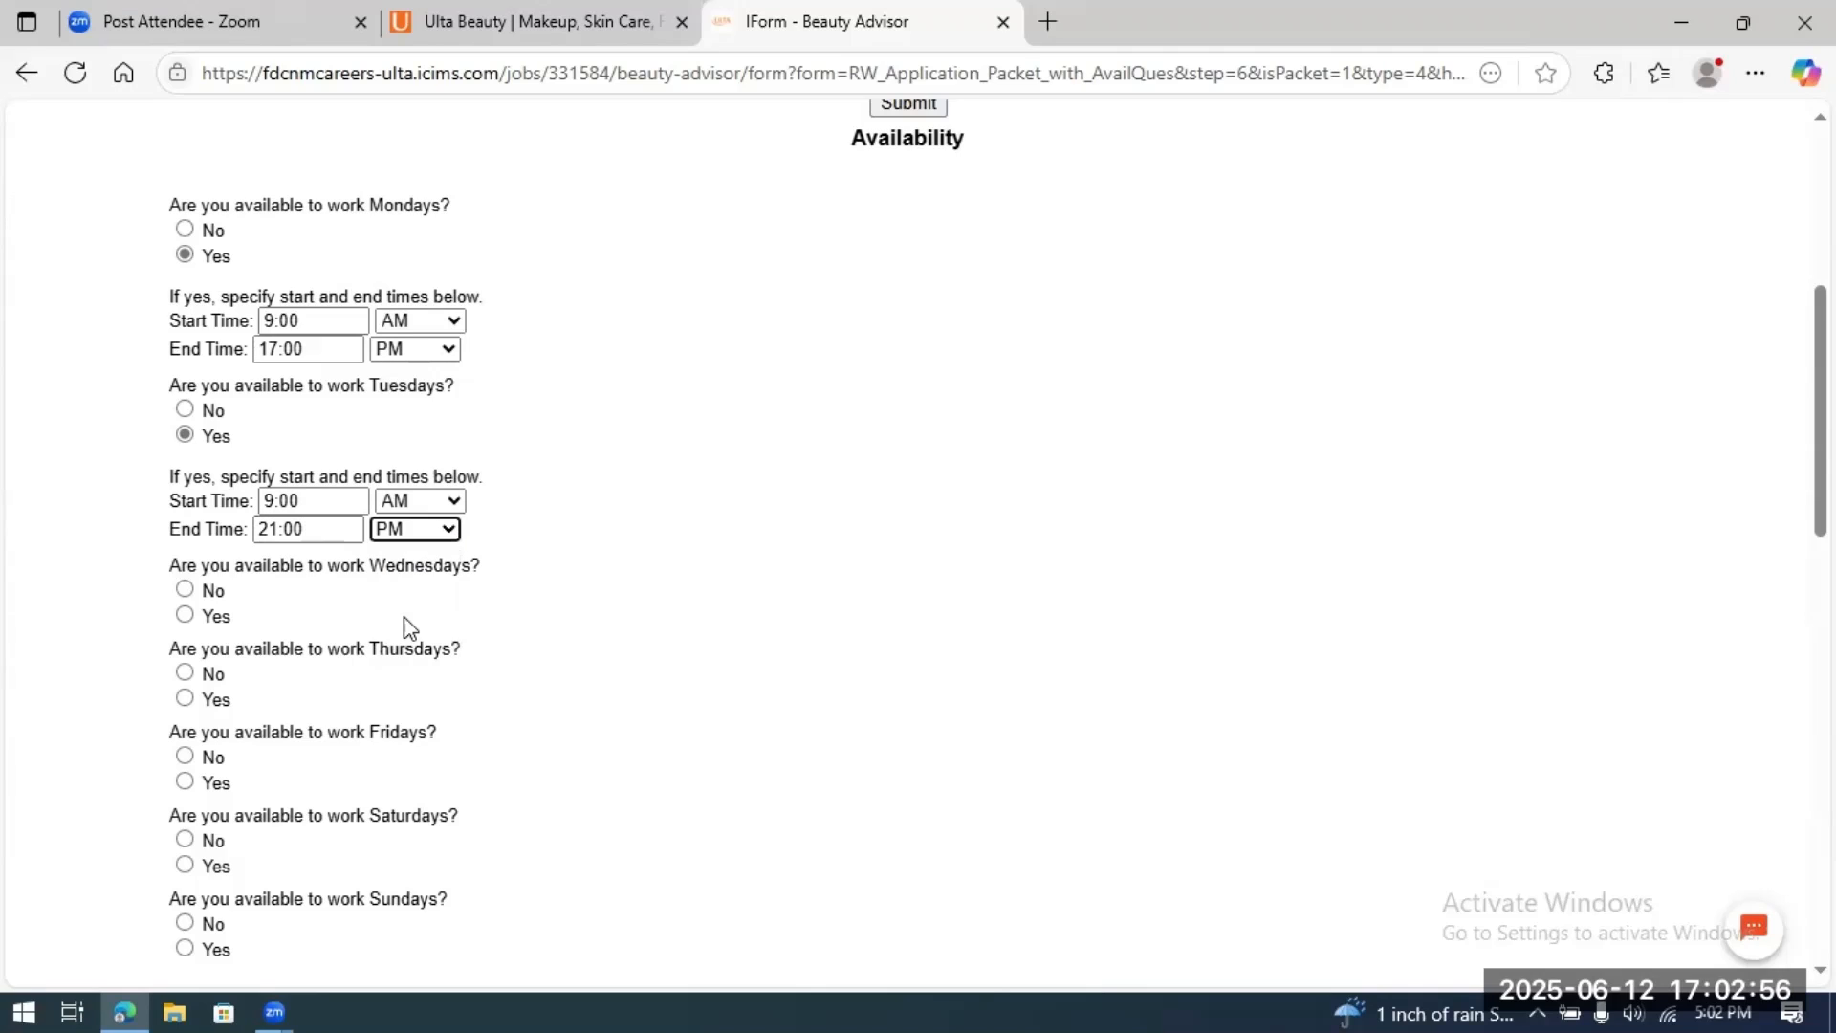
Step: Correct the end times to 09:00 PM for Tuesday and 5:00 PM for Monday
{"action": "left_click", "coordinate": [261, 529]}
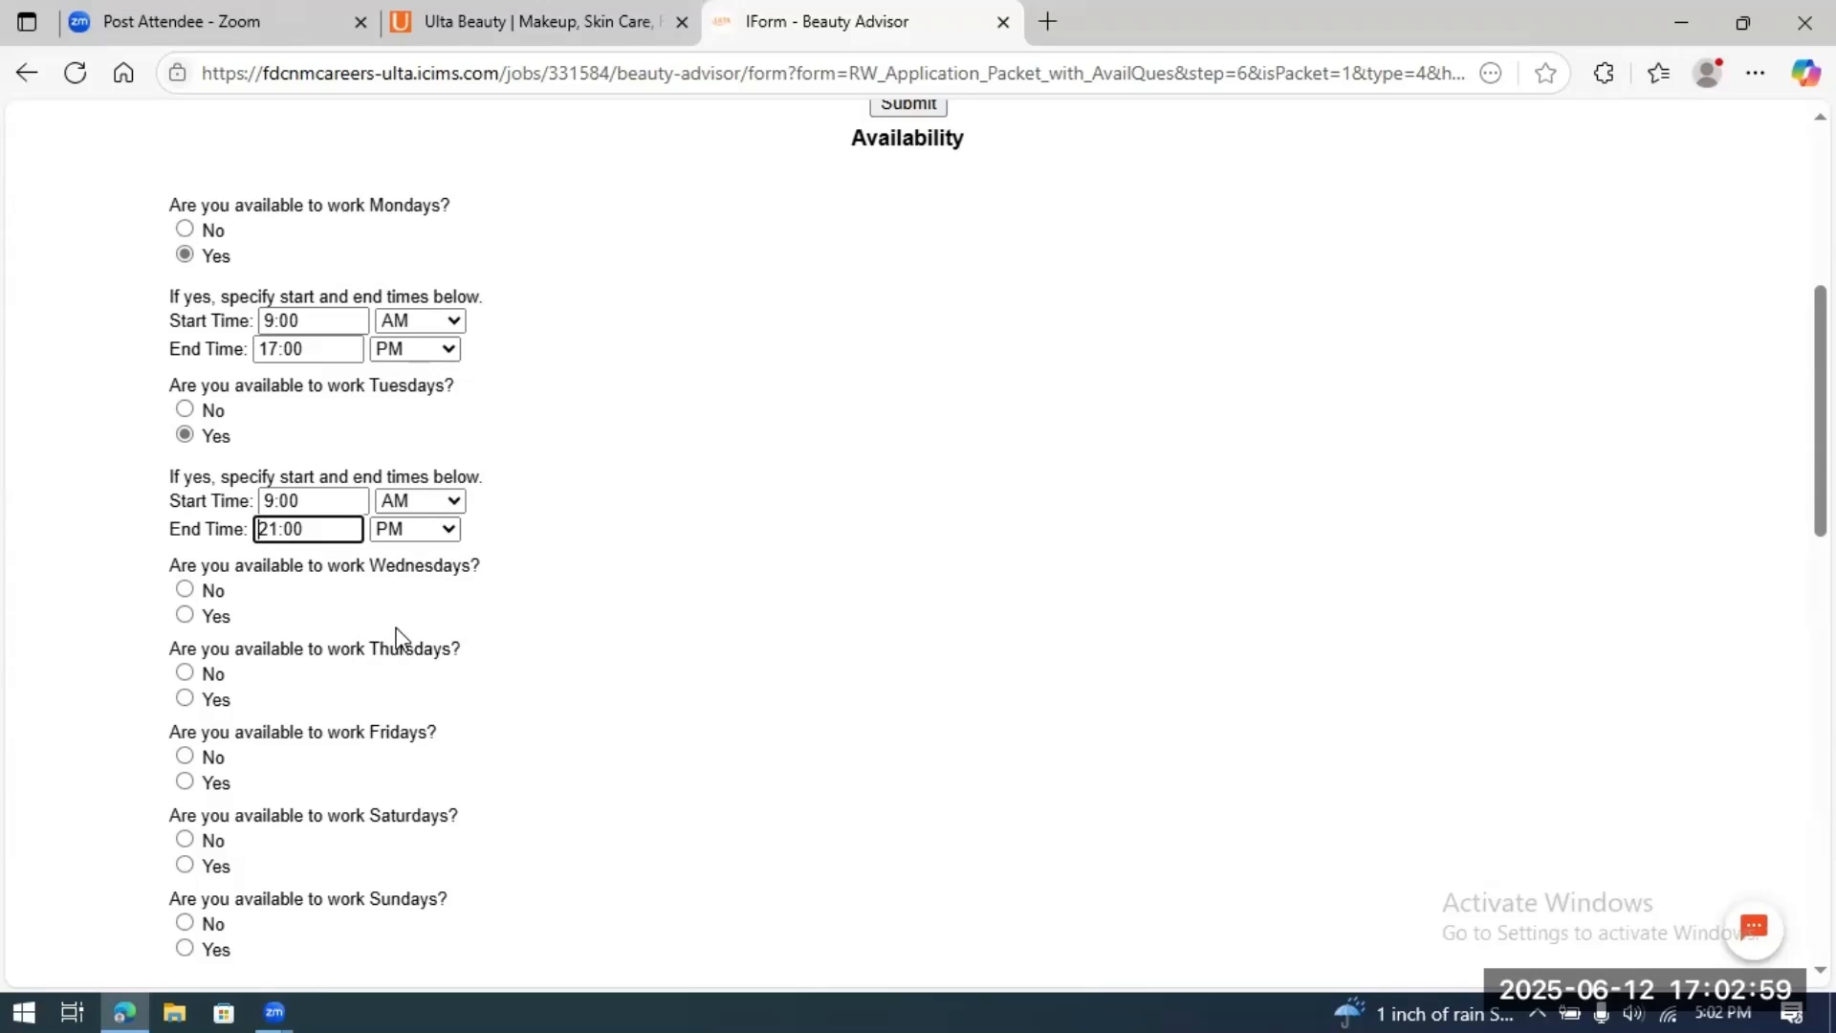
{"action": "key", "text": "Delete"}
{"action": "key", "text": "Delete"}
{"action": "type", "text": "09"}
{"action": "left_click", "coordinate": [273, 350]}
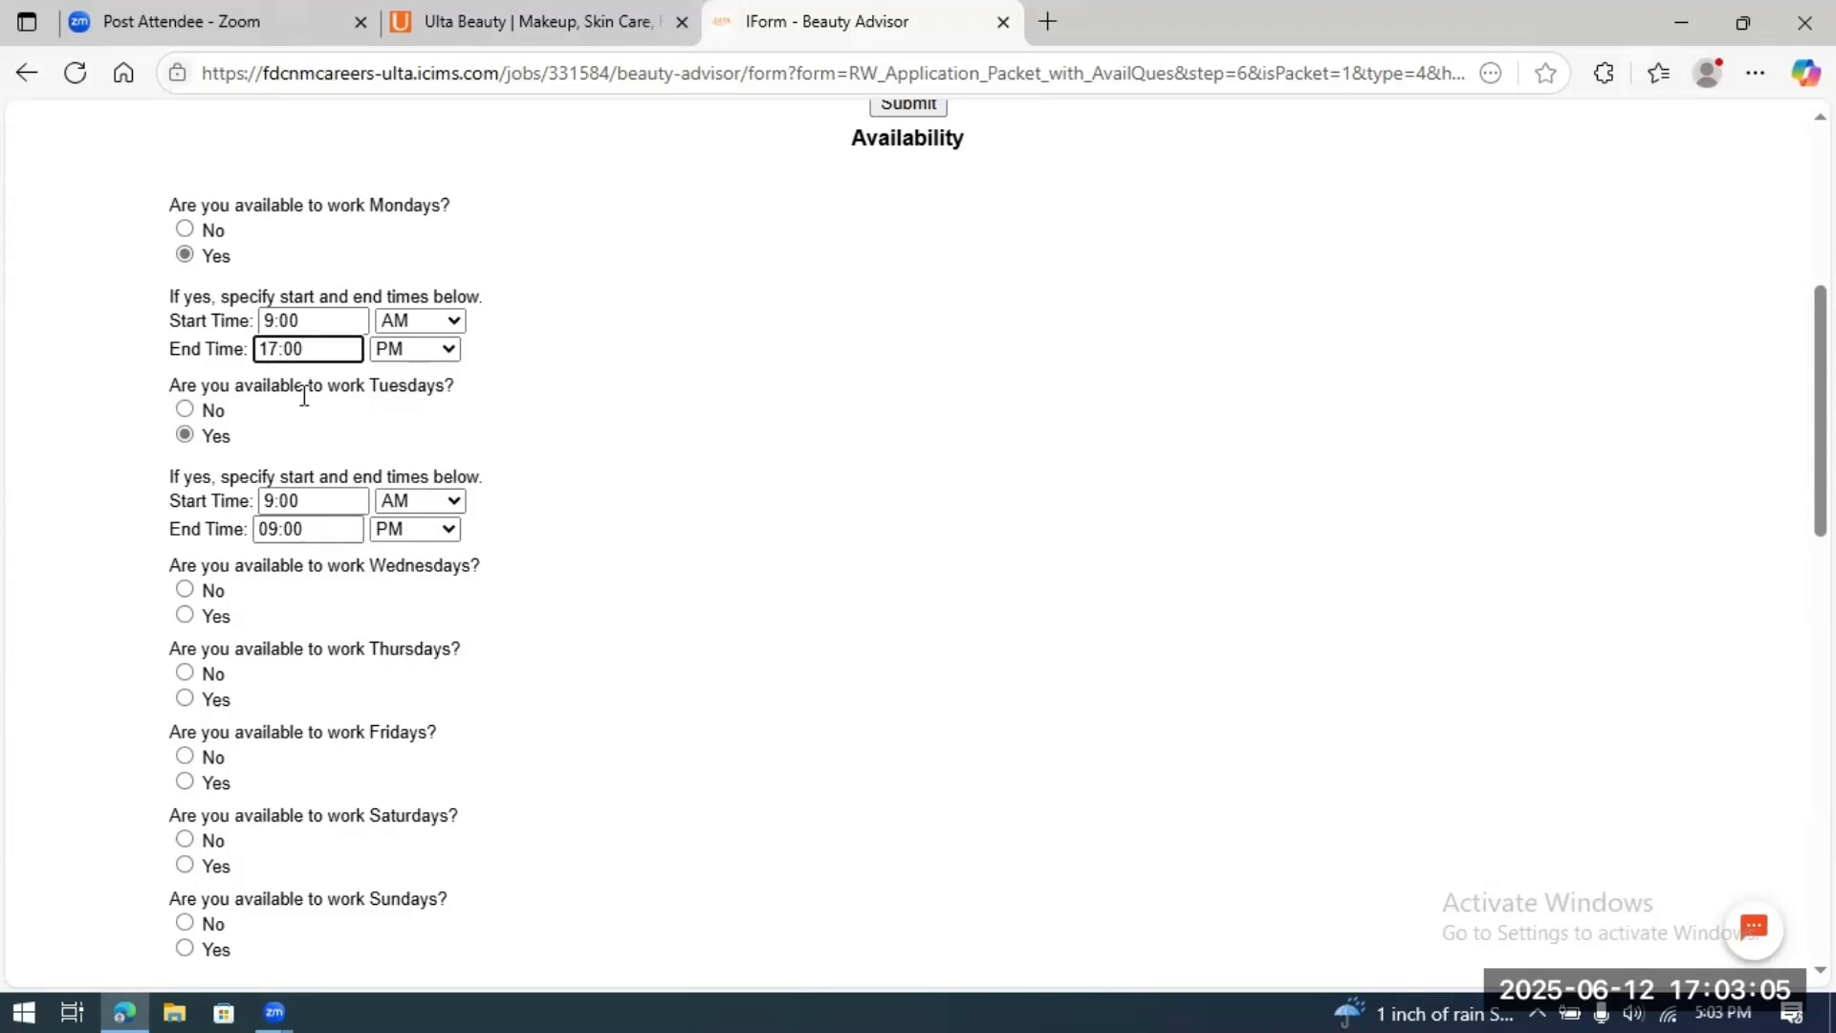
{"action": "key", "text": "Delete"}
{"action": "key", "text": "Delete"}
{"action": "type", "text": "5"}
{"action": "scroll", "coordinate": [636, 597], "scroll_direction": "down", "scroll_amount": 1}
{"action": "scroll", "coordinate": [635, 595], "scroll_direction": "down", "scroll_amount": 1}
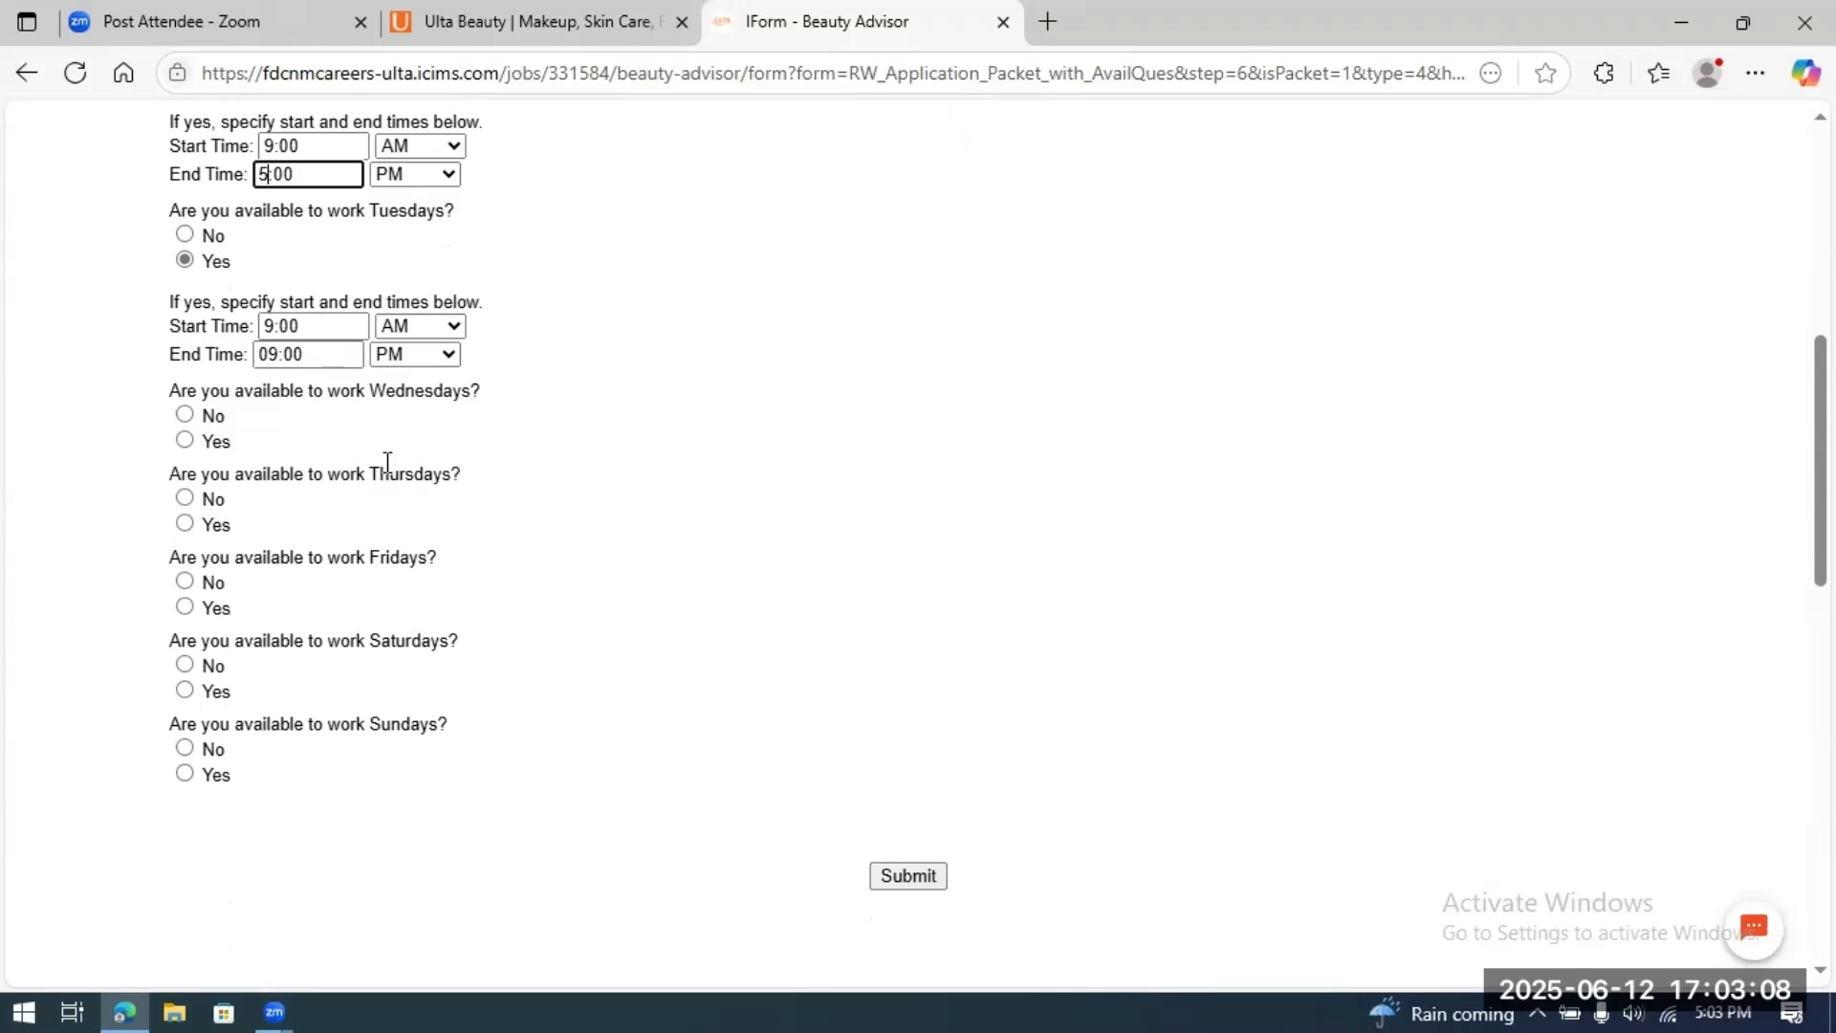
Step: Mark Wednesday available from 9:00 AM to 9:00 PM
{"action": "left_click", "coordinate": [185, 441]}
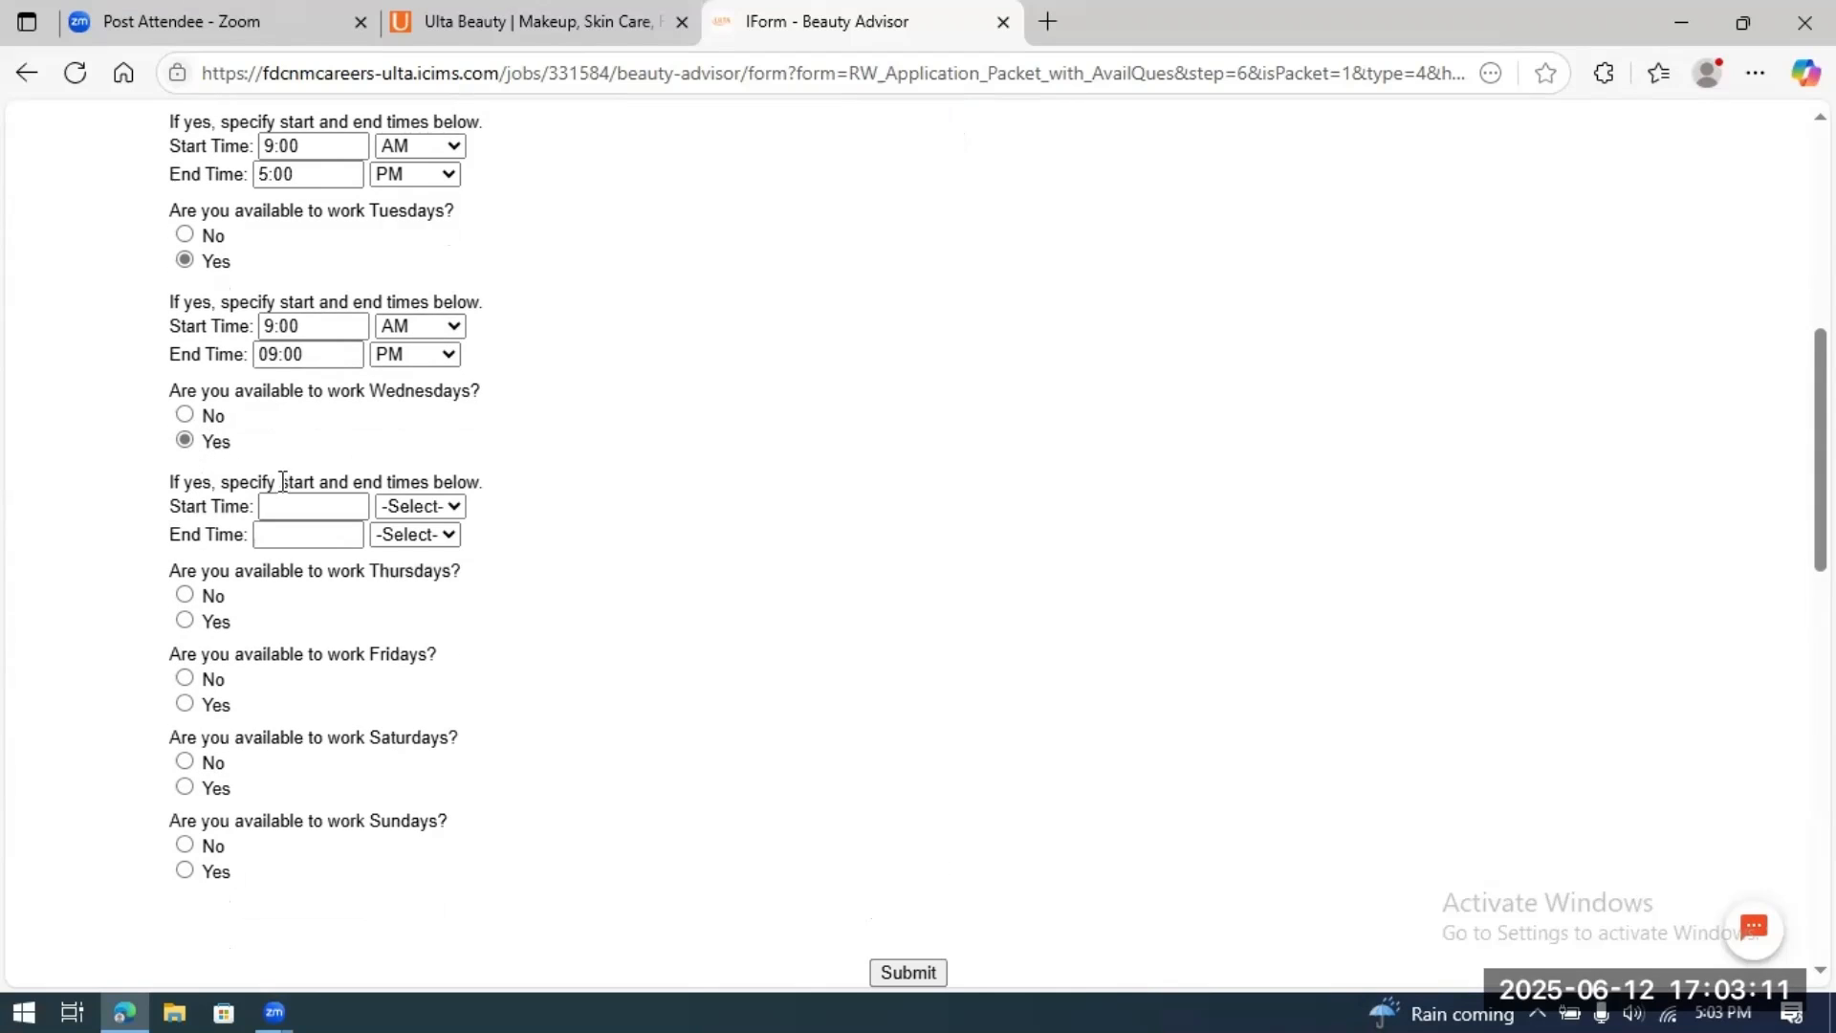
{"action": "left_click", "coordinate": [296, 507]}
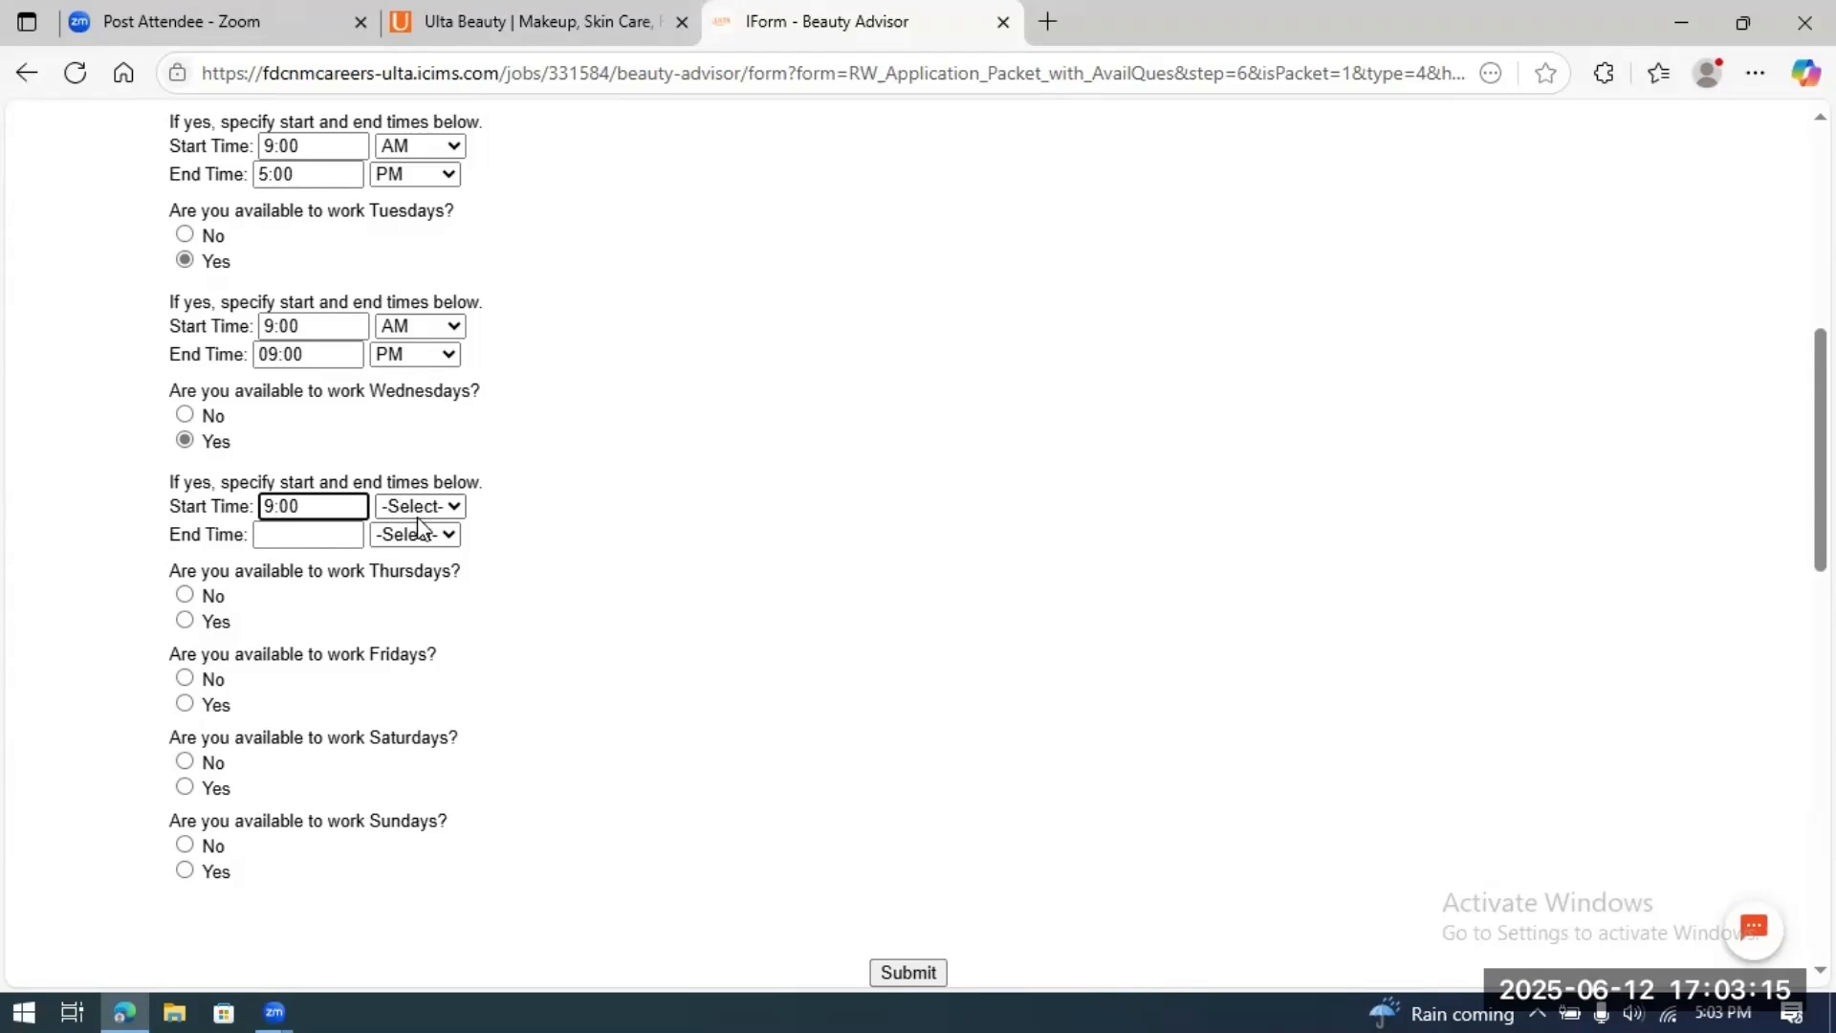
{"action": "left_click", "coordinate": [451, 508]}
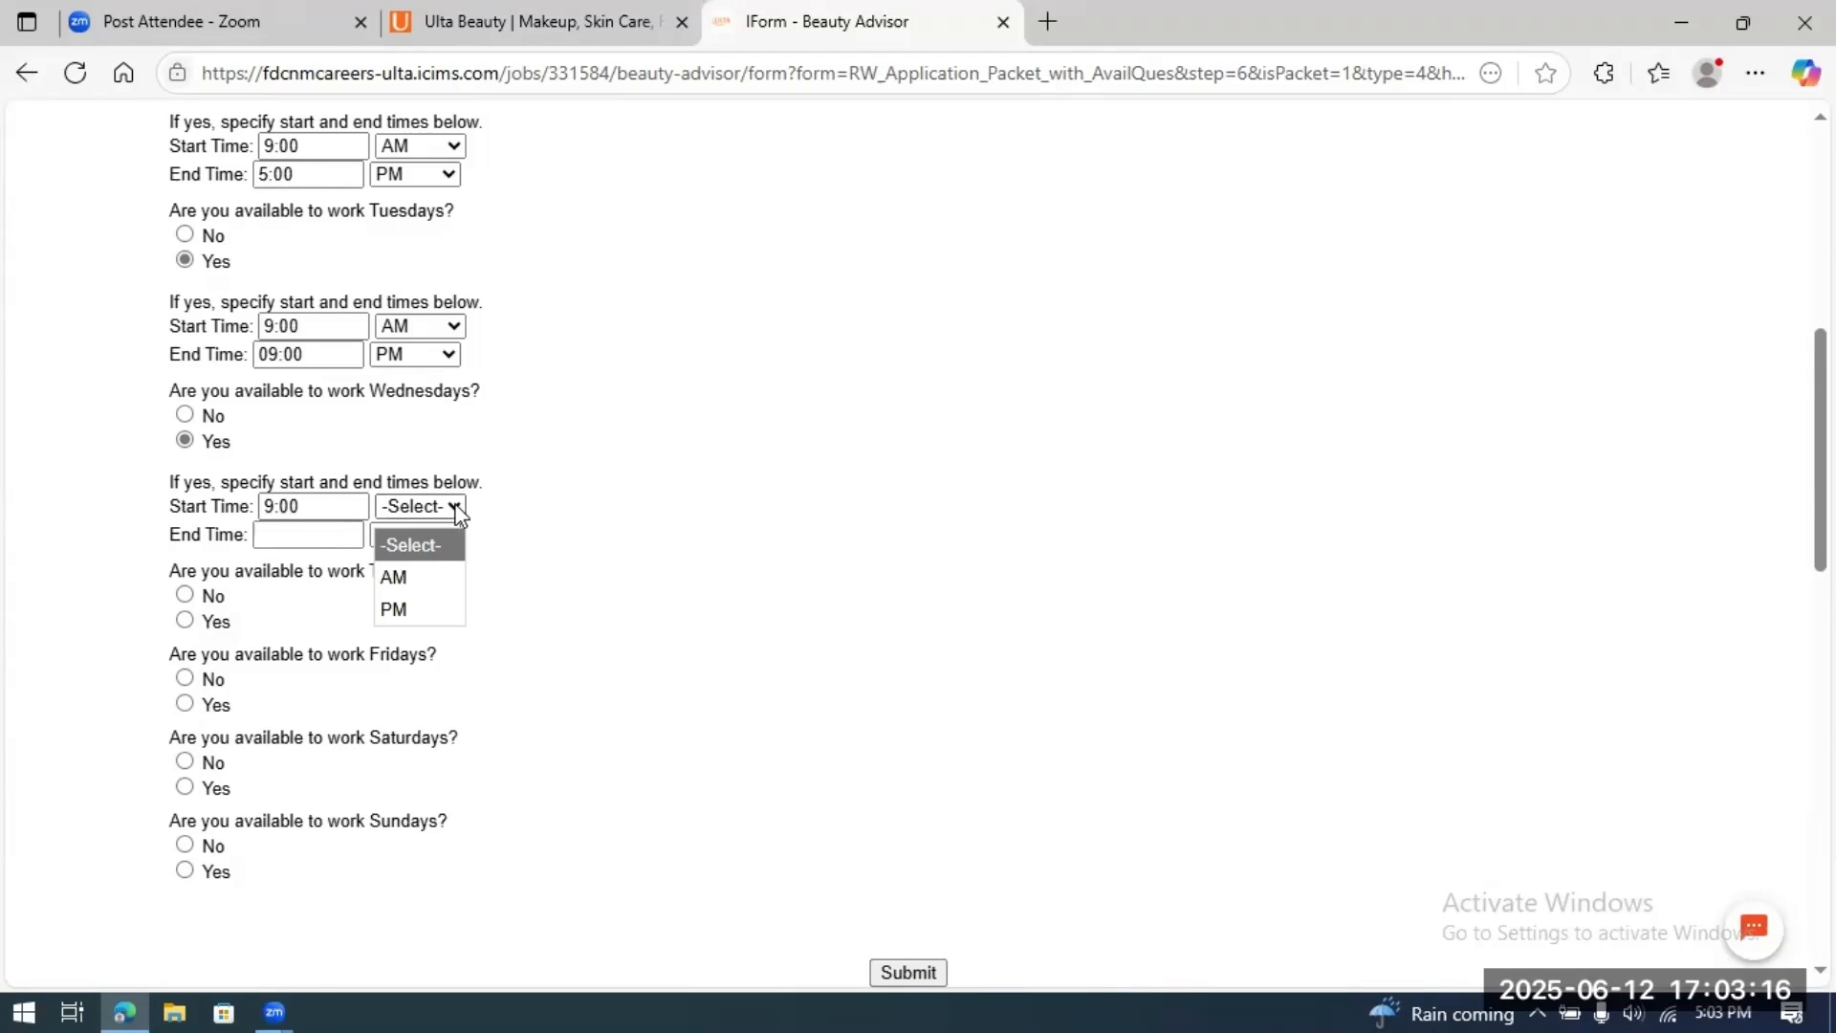
{"action": "left_click", "coordinate": [418, 582]}
{"action": "left_click", "coordinate": [312, 532]}
{"action": "type", "text": "9"}
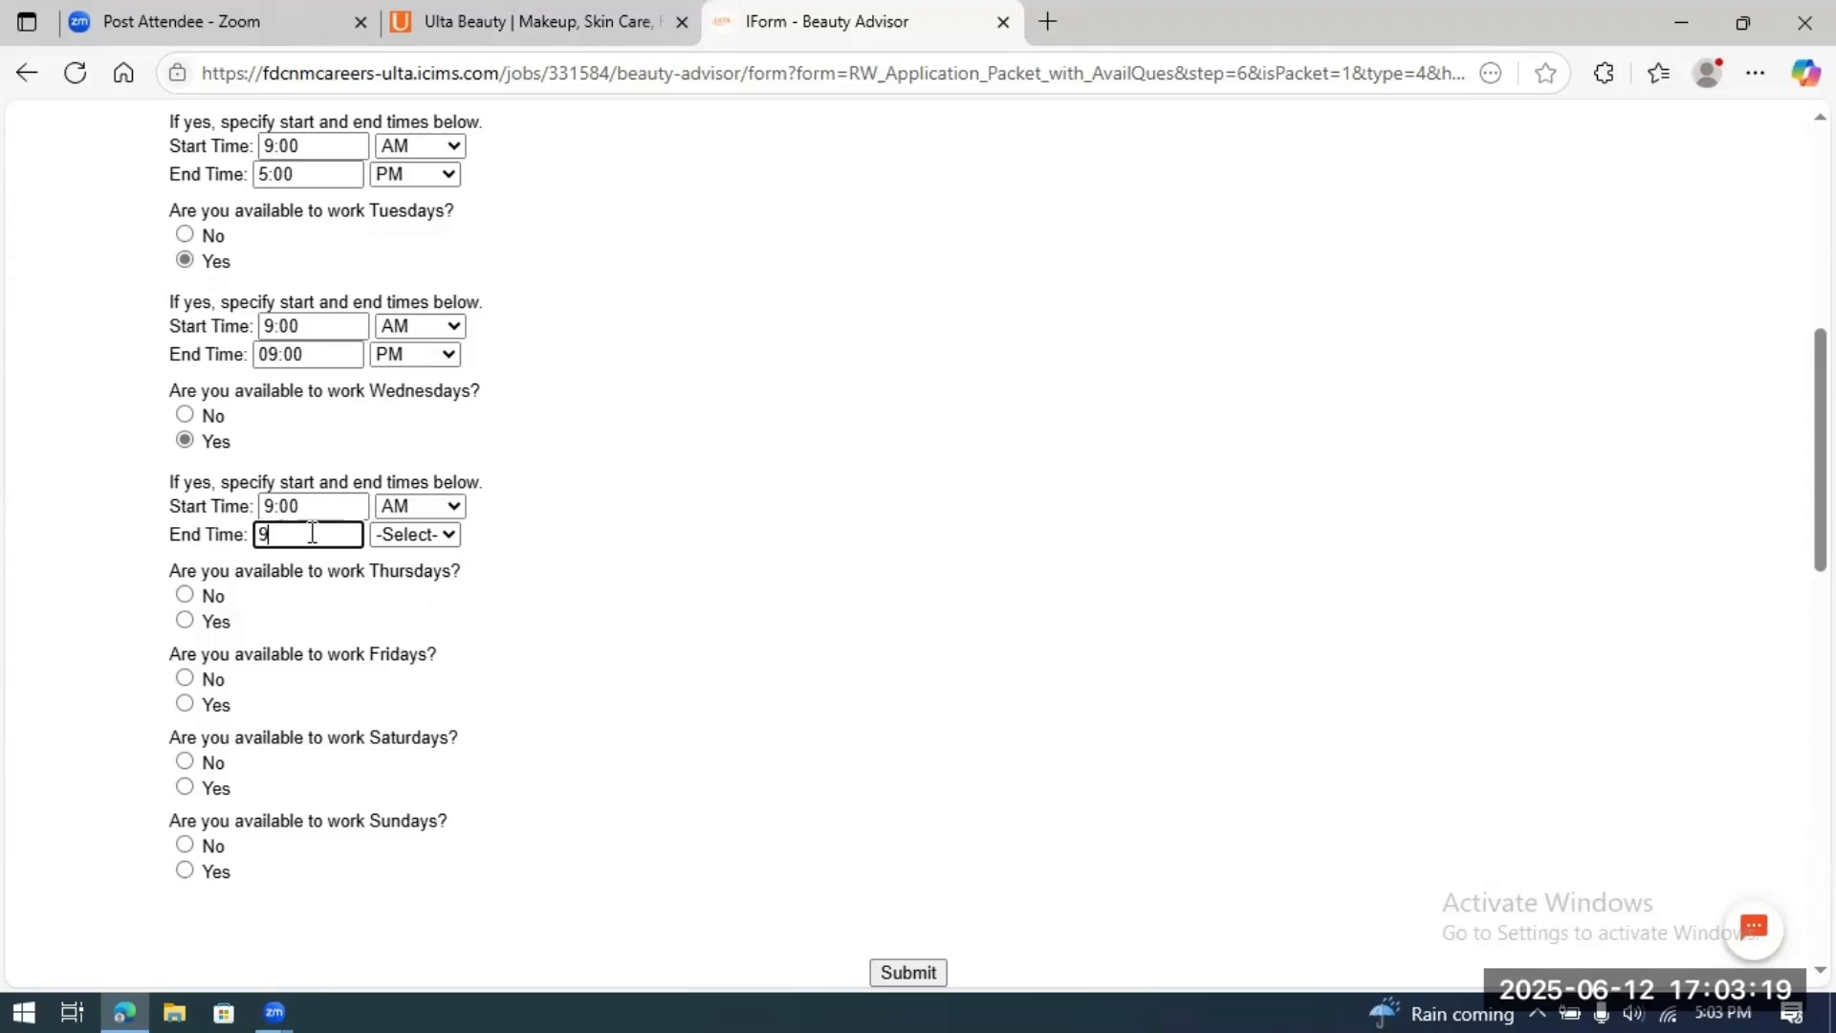
{"action": "type", "text": ":00"}
{"action": "left_click", "coordinate": [450, 536]}
{"action": "left_click", "coordinate": [406, 636]}
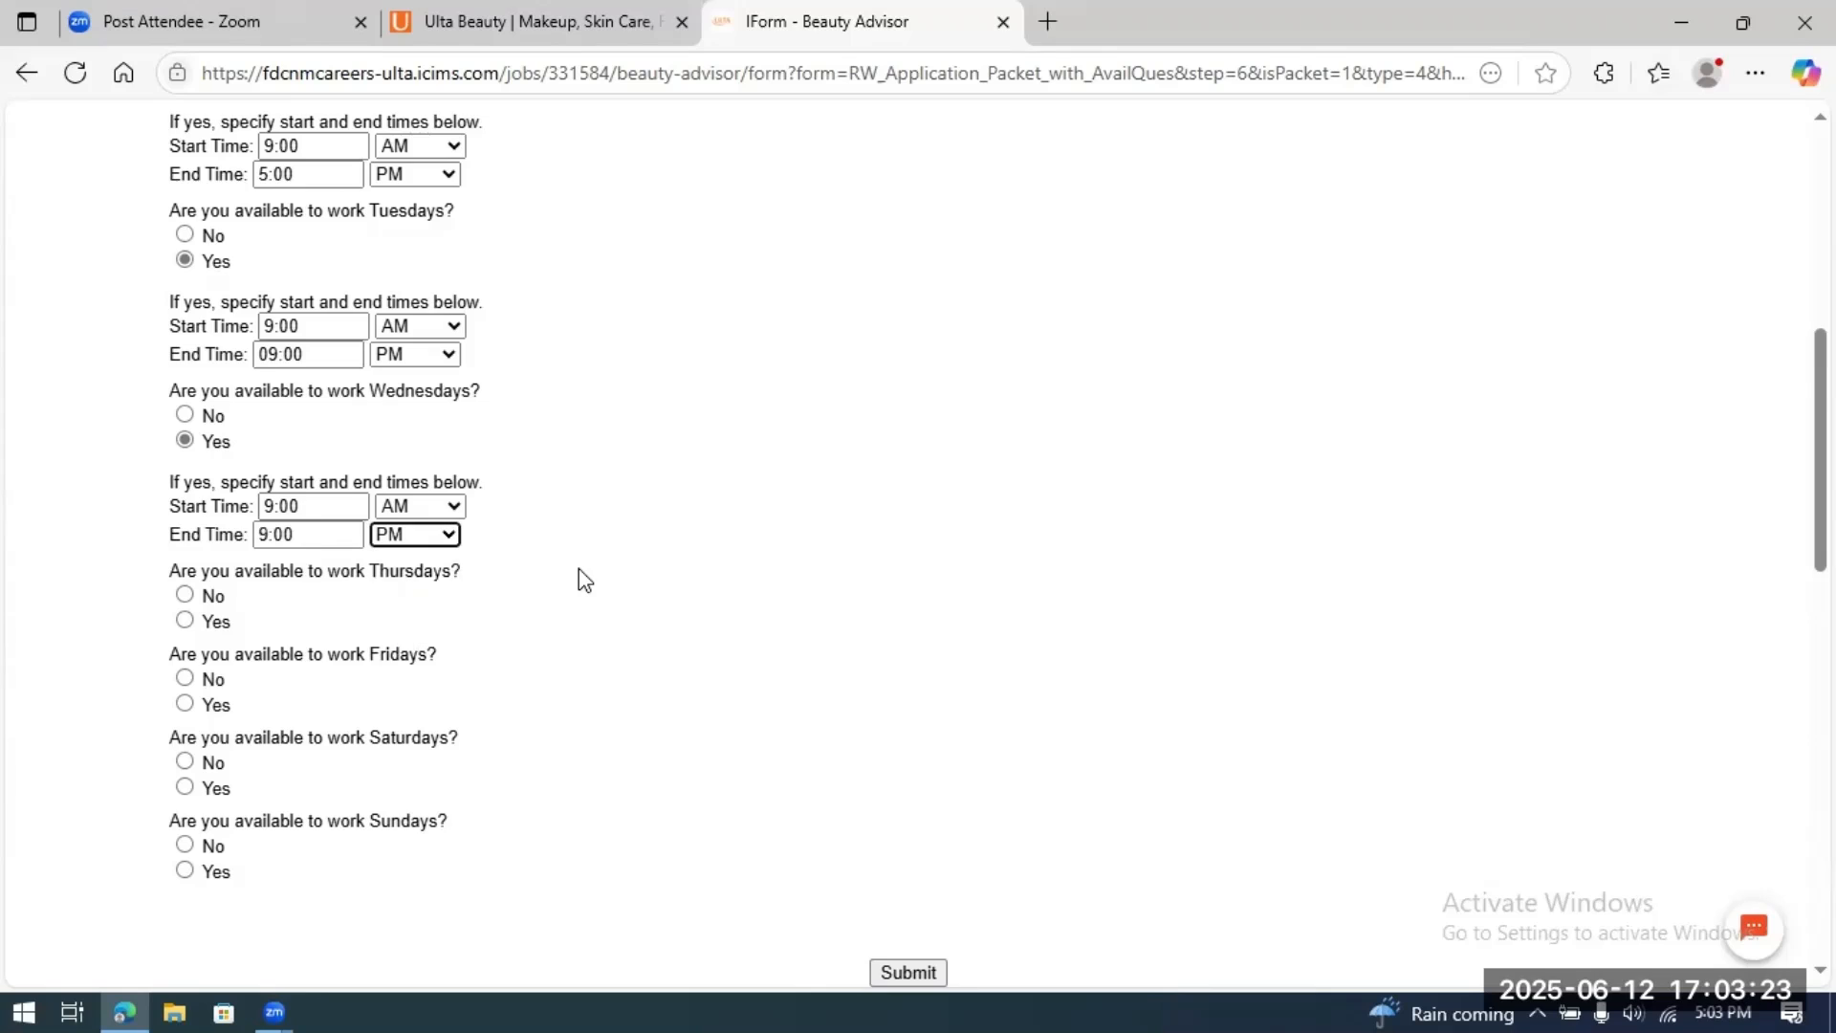
{"action": "scroll", "coordinate": [582, 576], "scroll_direction": "down", "scroll_amount": 2}
Step: Mark Thursday available from 9:00 AM to 5:00 PM
{"action": "left_click", "coordinate": [185, 411]}
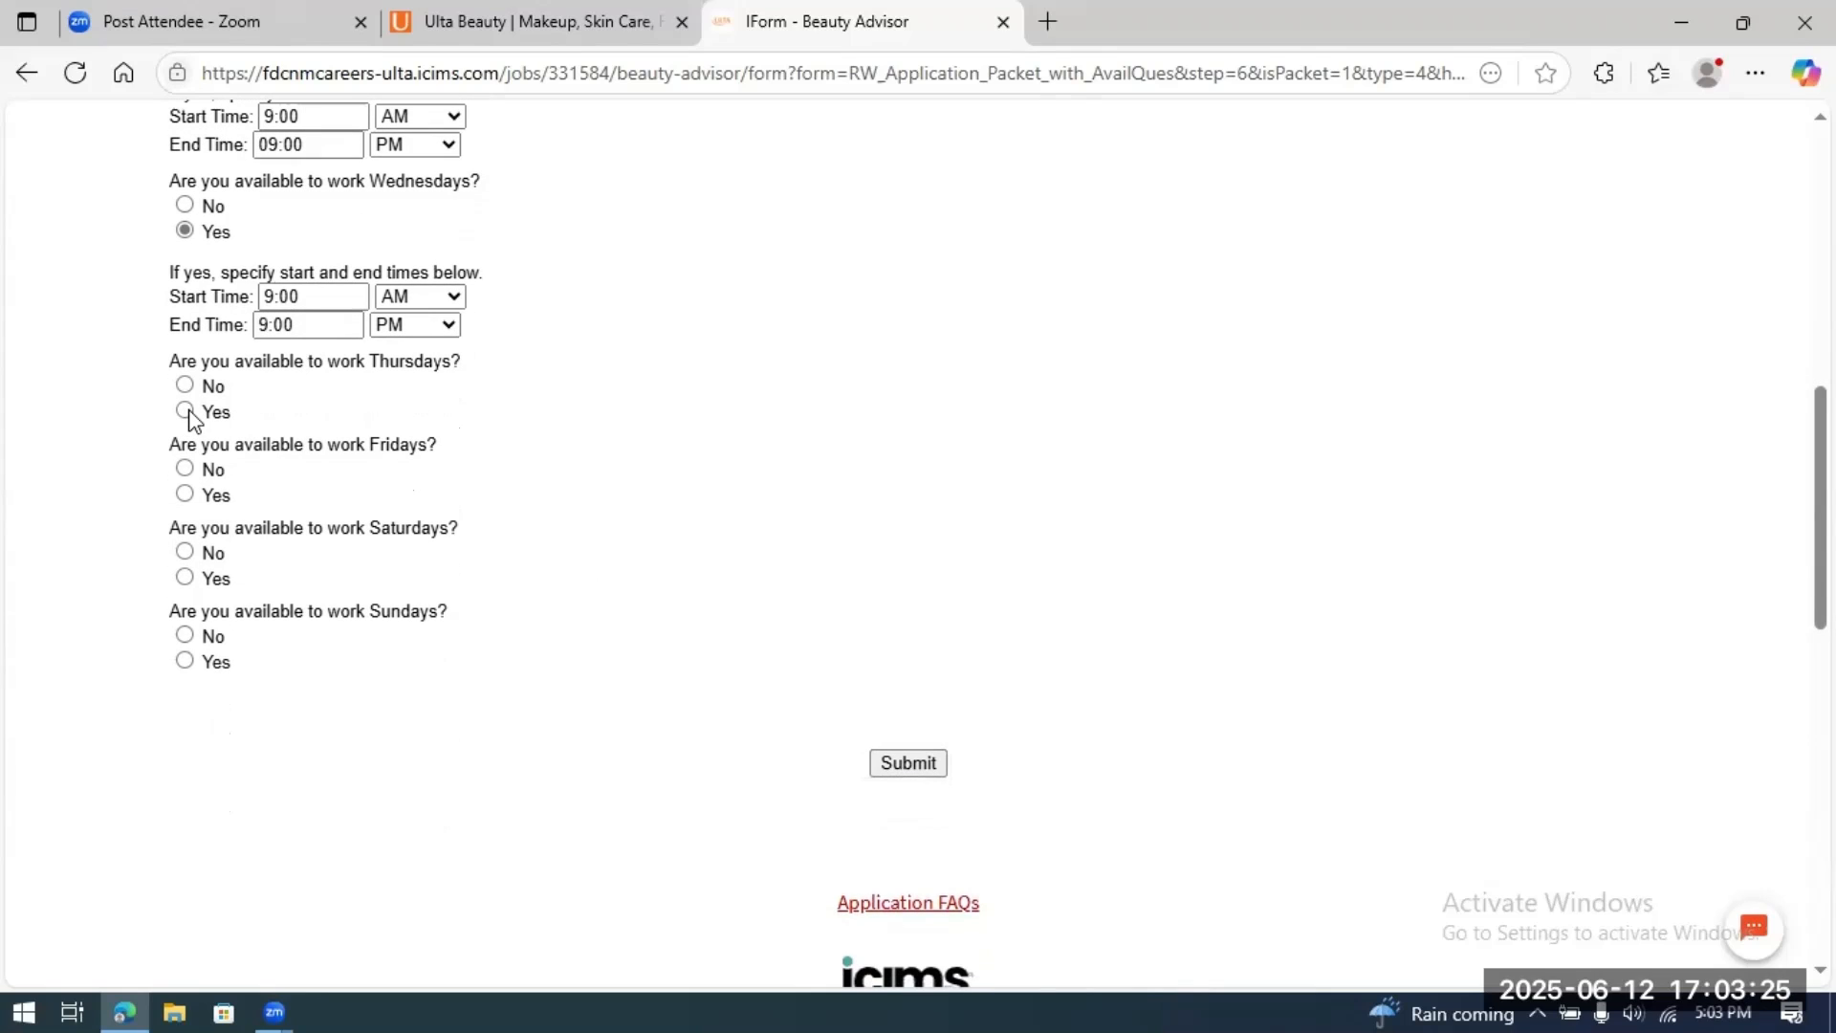
{"action": "left_click", "coordinate": [285, 479]}
{"action": "type", "text": "9"}
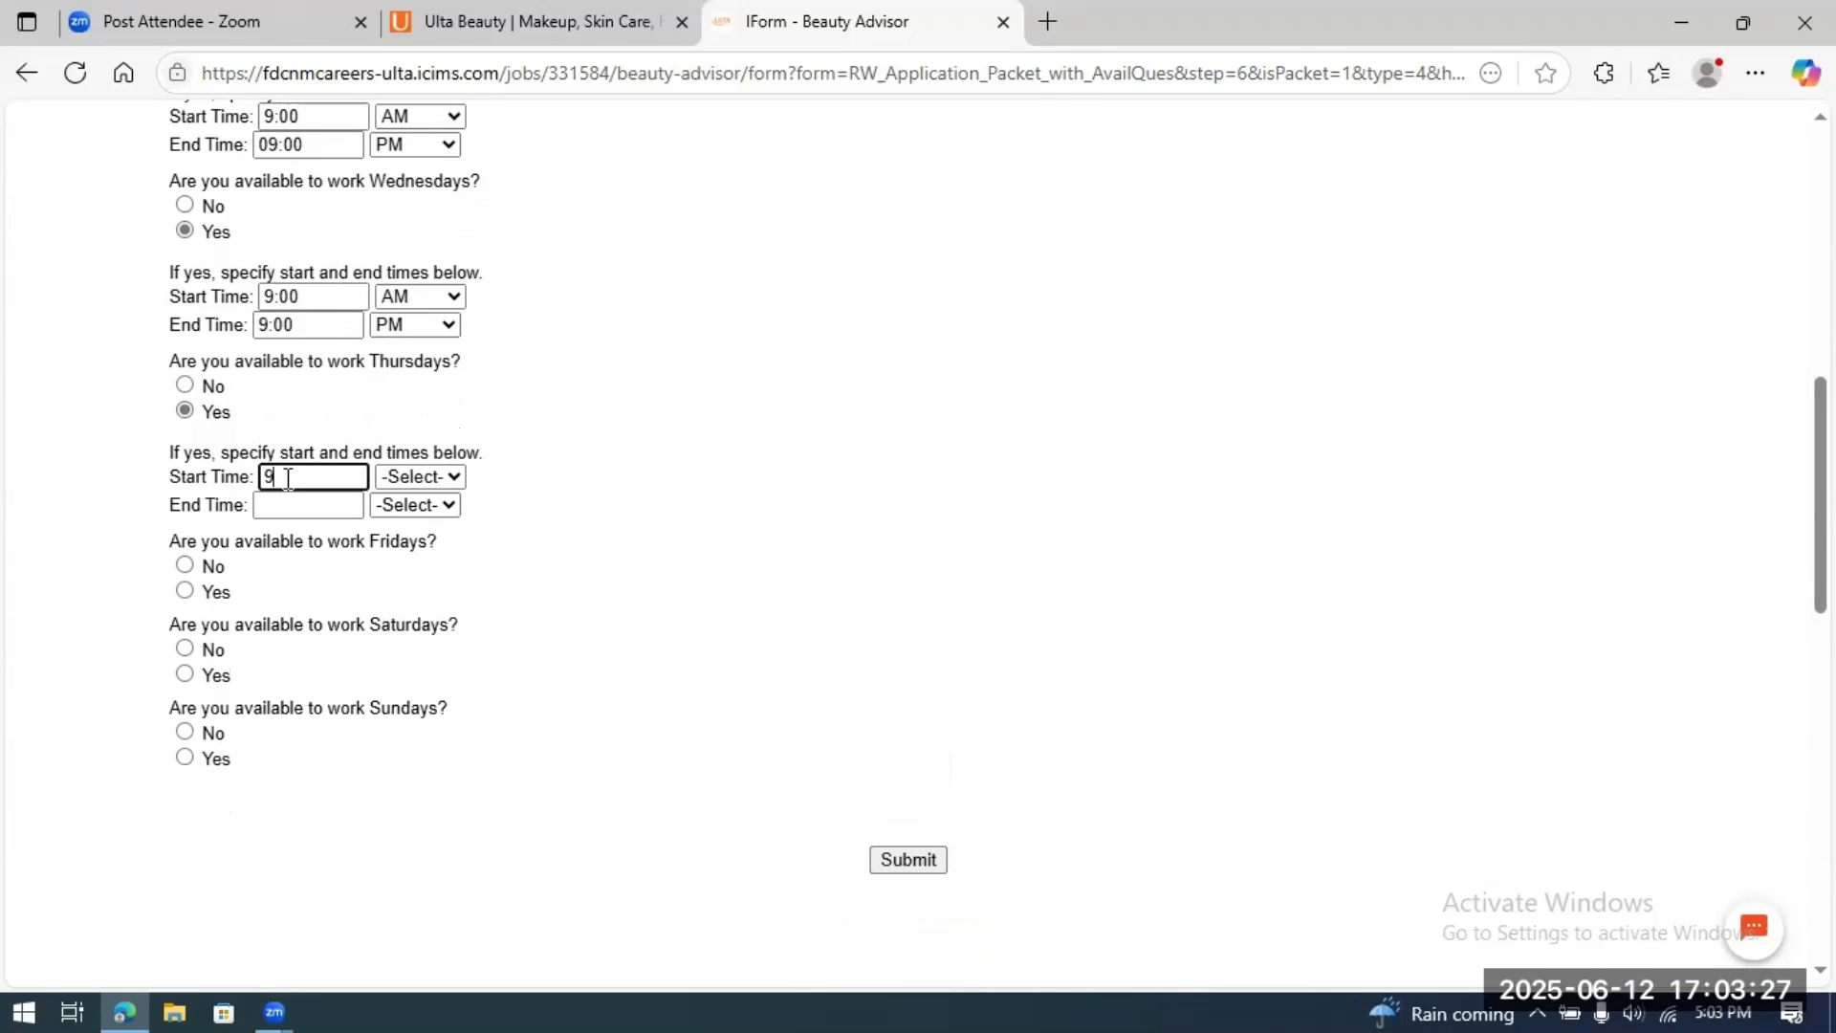
{"action": "type", "text": ":00"}
{"action": "left_click", "coordinate": [446, 476]}
{"action": "left_click", "coordinate": [433, 545]}
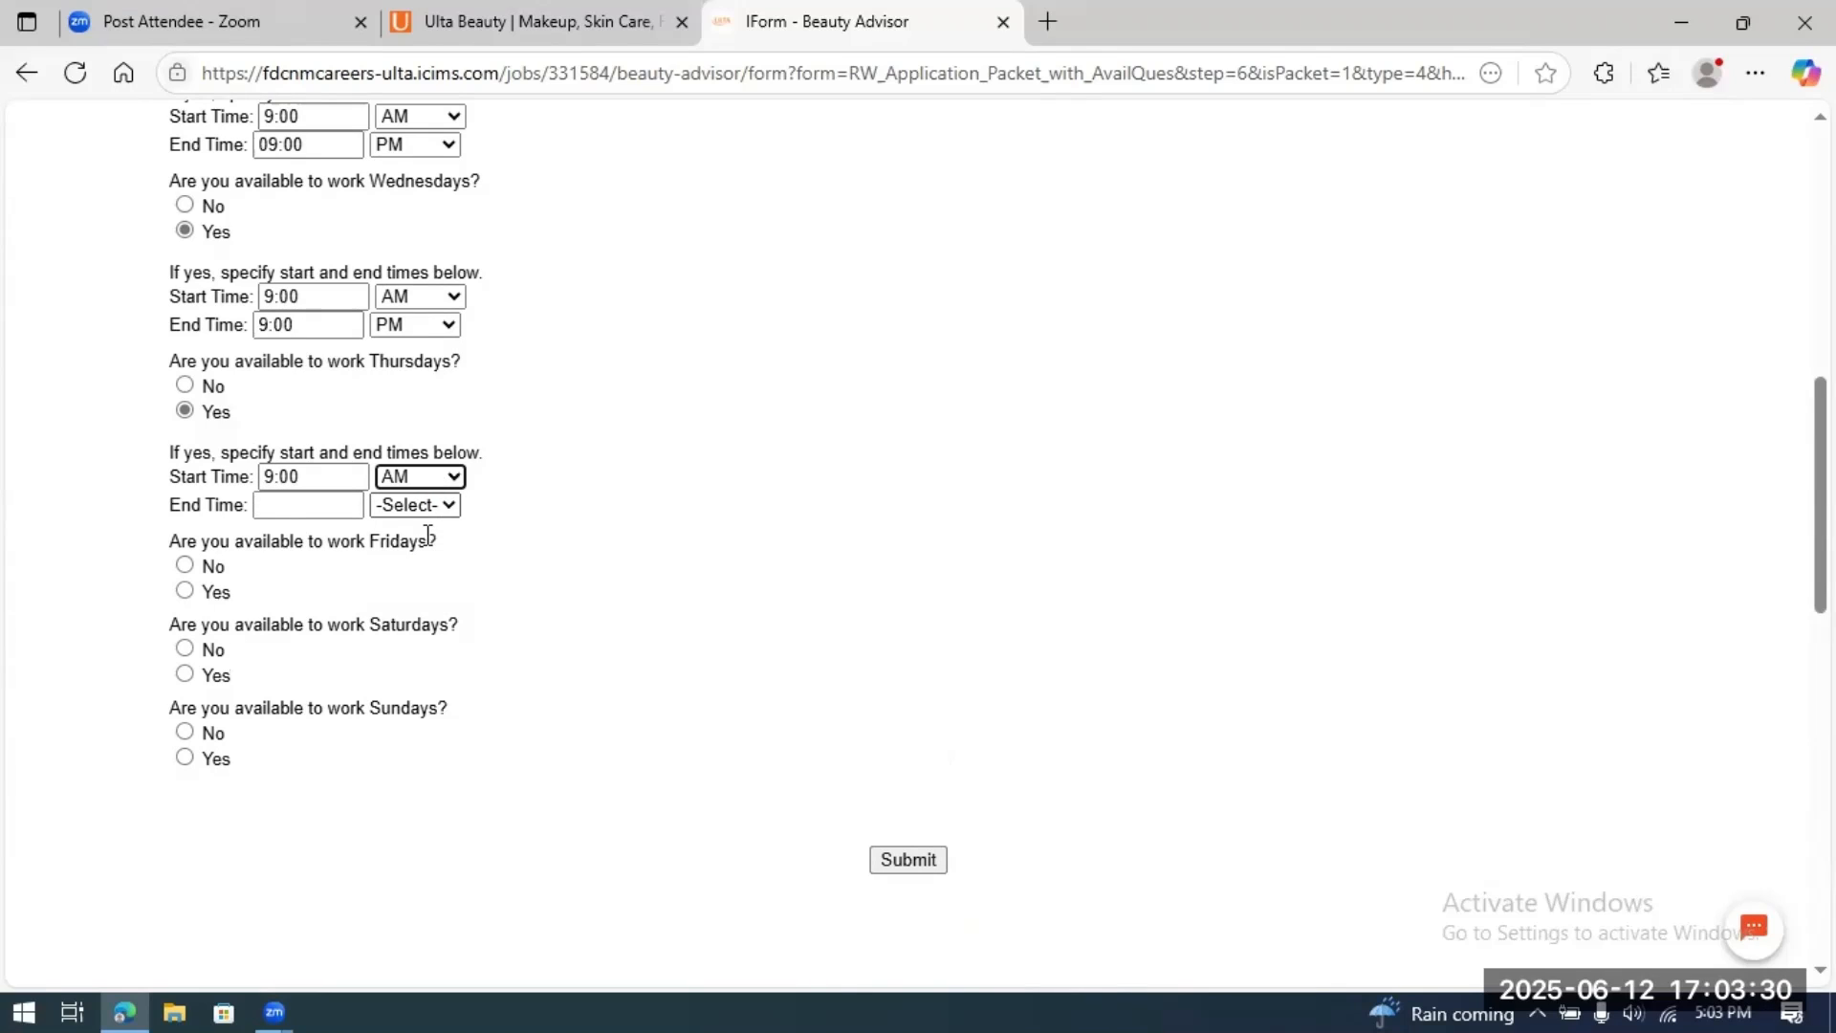
{"action": "left_click", "coordinate": [313, 505]}
{"action": "type", "text": "5:"}
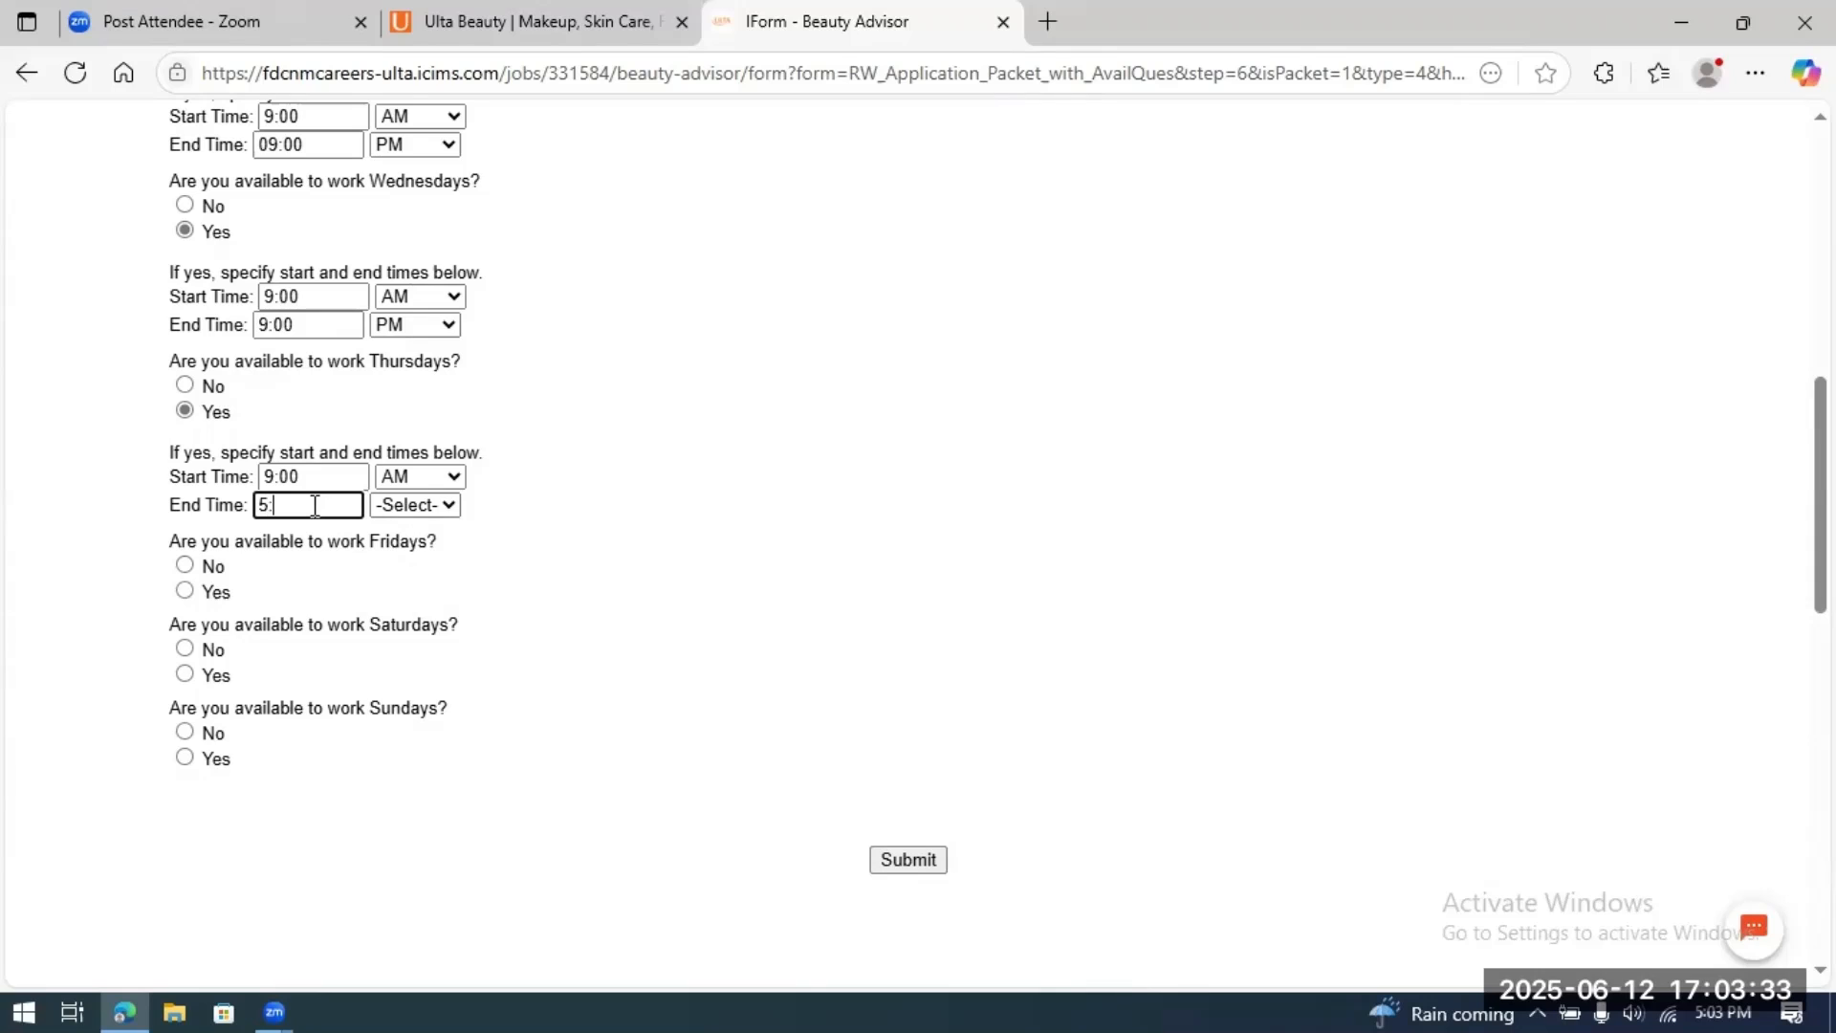
{"action": "type", "text": "00"}
{"action": "left_click", "coordinate": [453, 507]}
{"action": "left_click", "coordinate": [404, 605]}
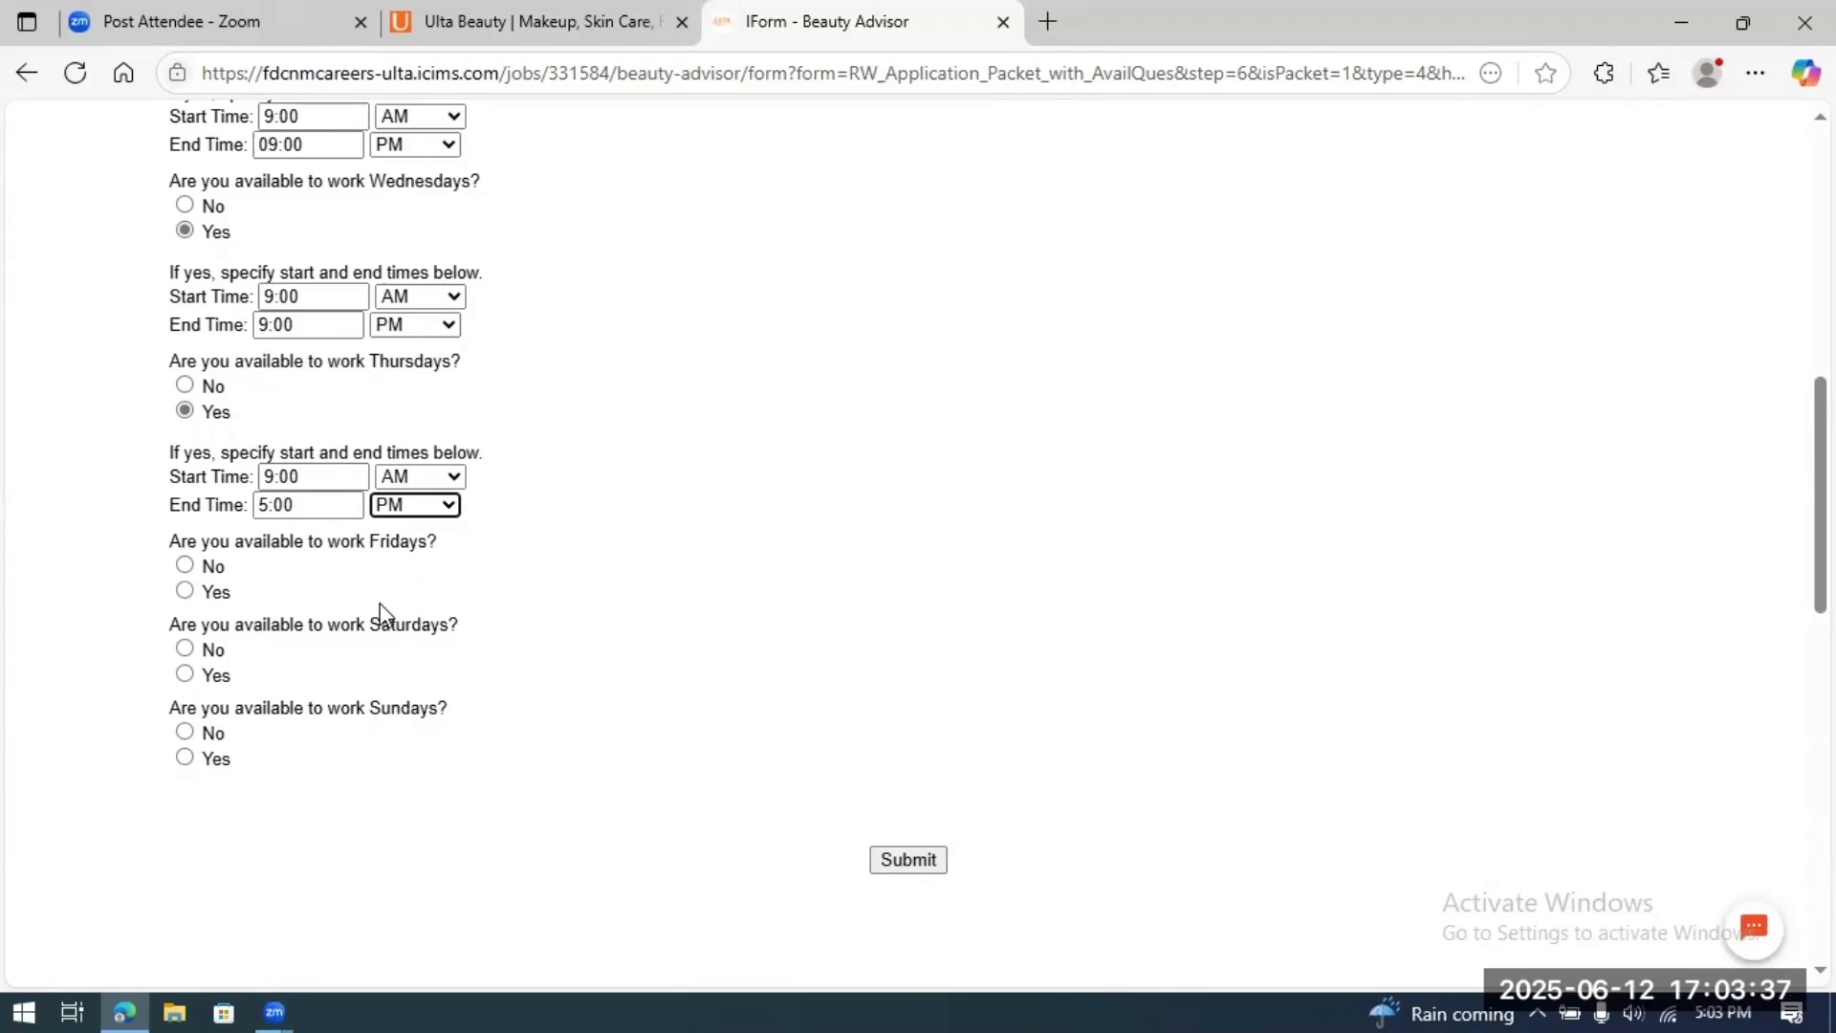
Step: Mark Friday as available with hours 9:00 AM to 6:00 PM
{"action": "left_click", "coordinate": [200, 591]}
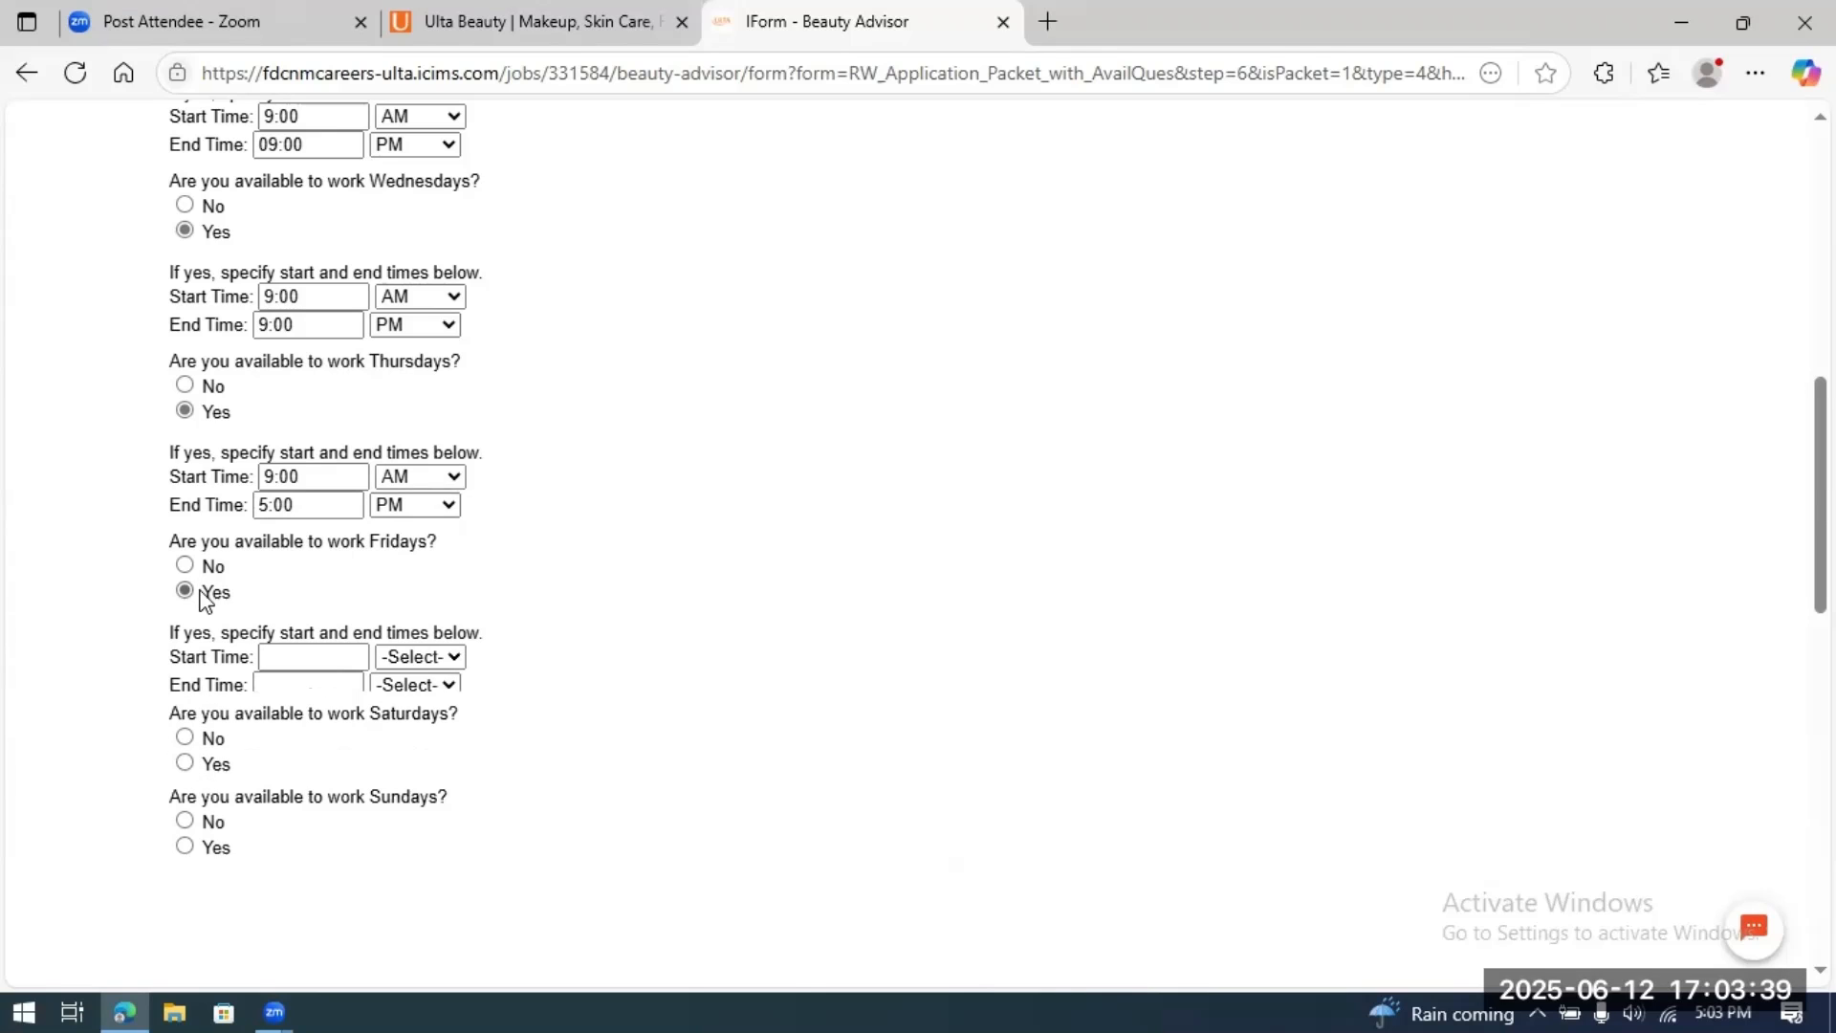
{"action": "scroll", "coordinate": [651, 530], "scroll_direction": "down", "scroll_amount": 2}
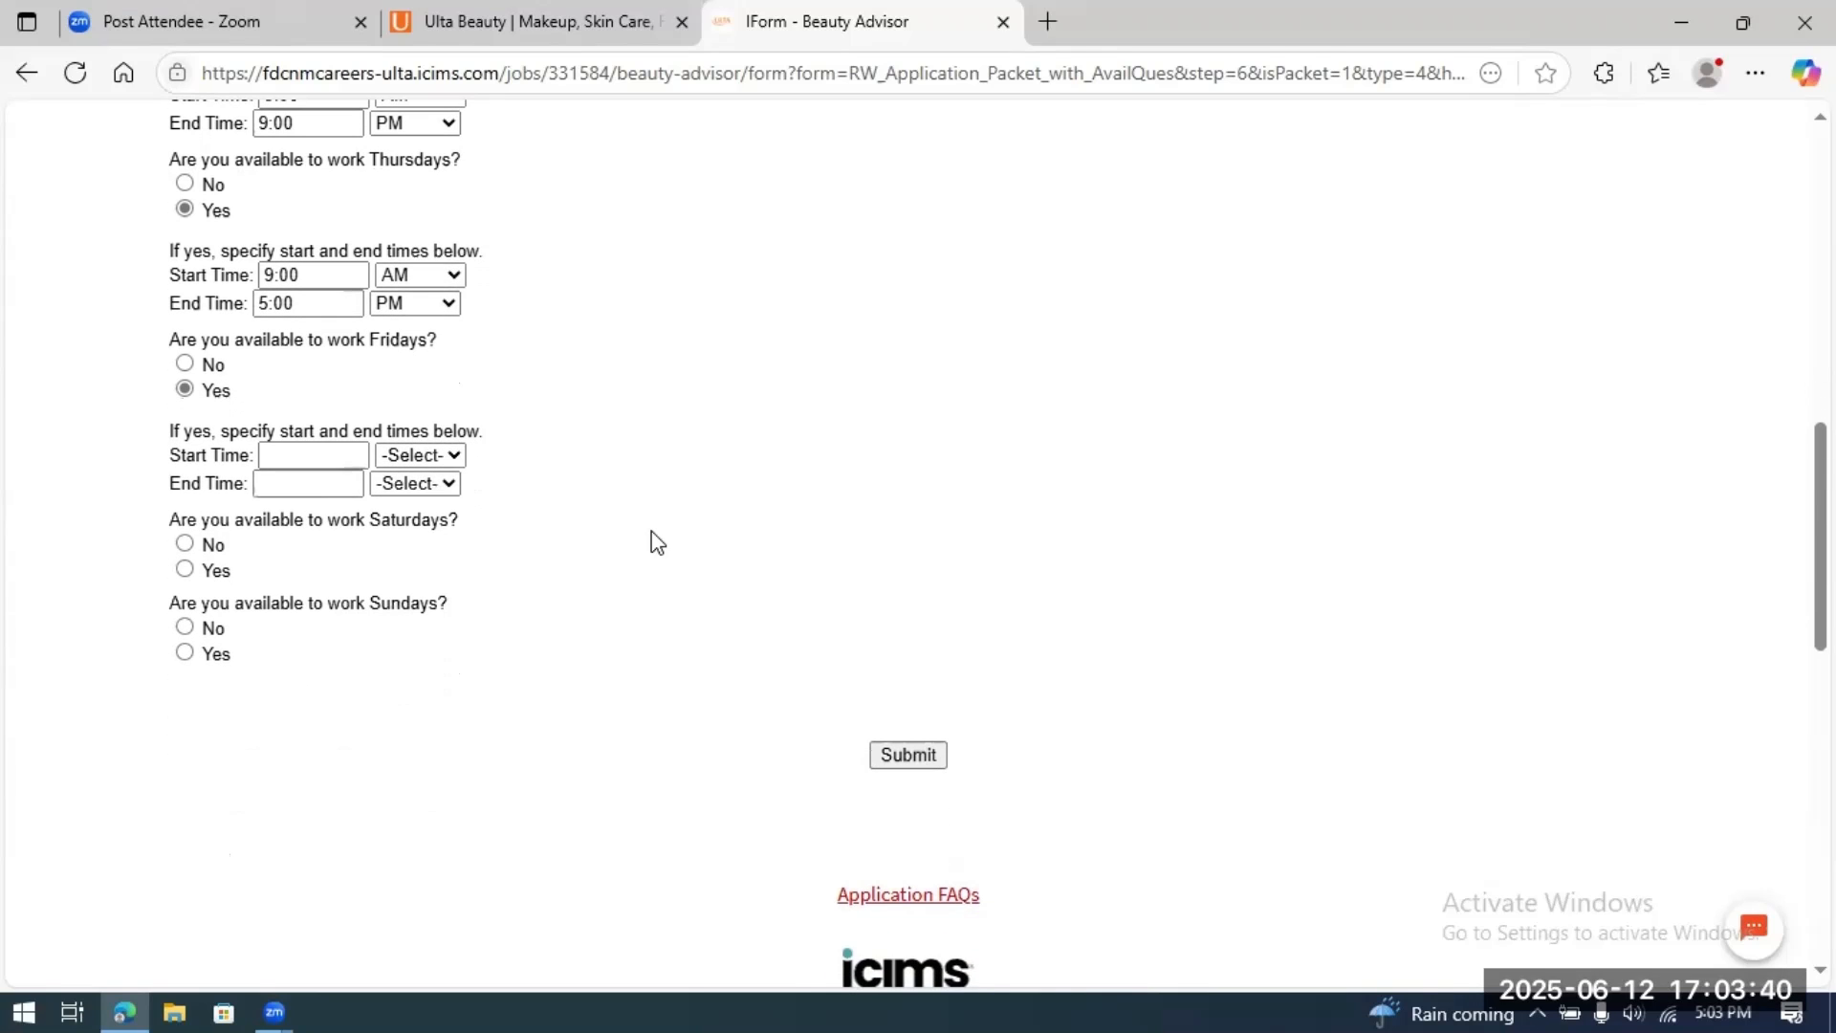
{"action": "left_click", "coordinate": [341, 460]}
{"action": "left_click", "coordinate": [453, 459]}
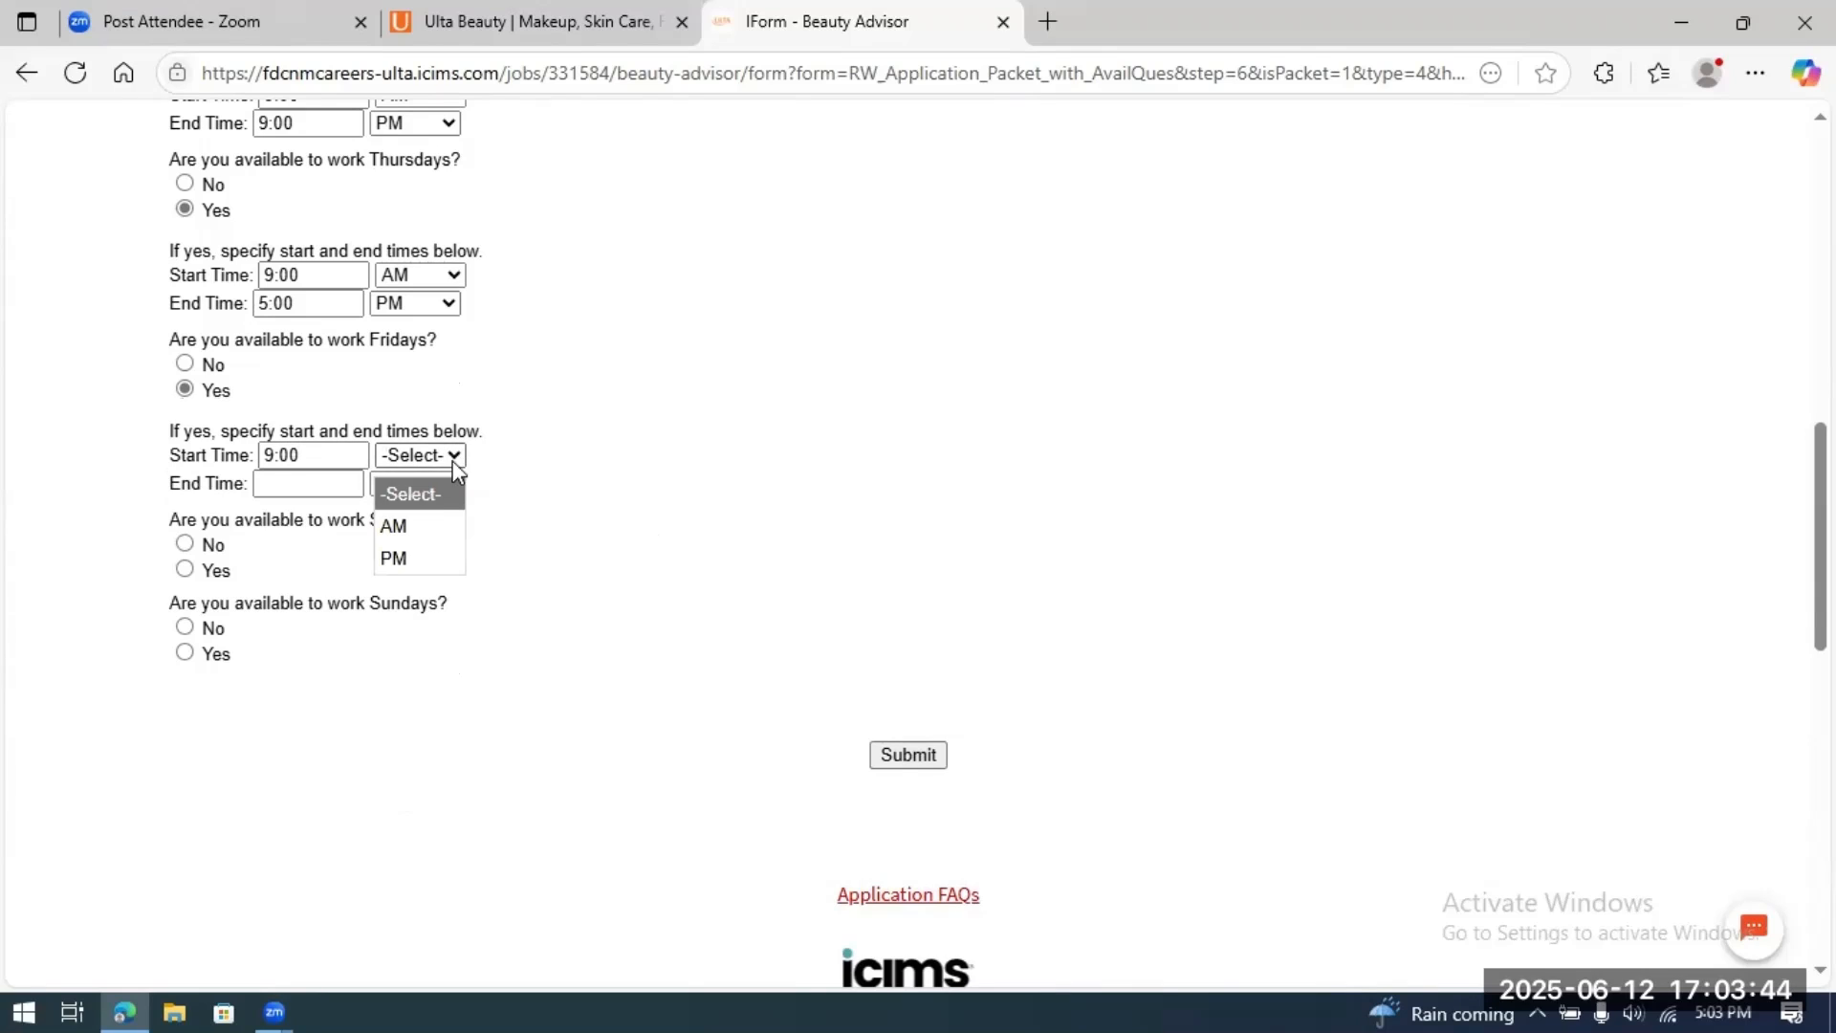
{"action": "left_click", "coordinate": [422, 532]}
{"action": "left_click", "coordinate": [332, 486]}
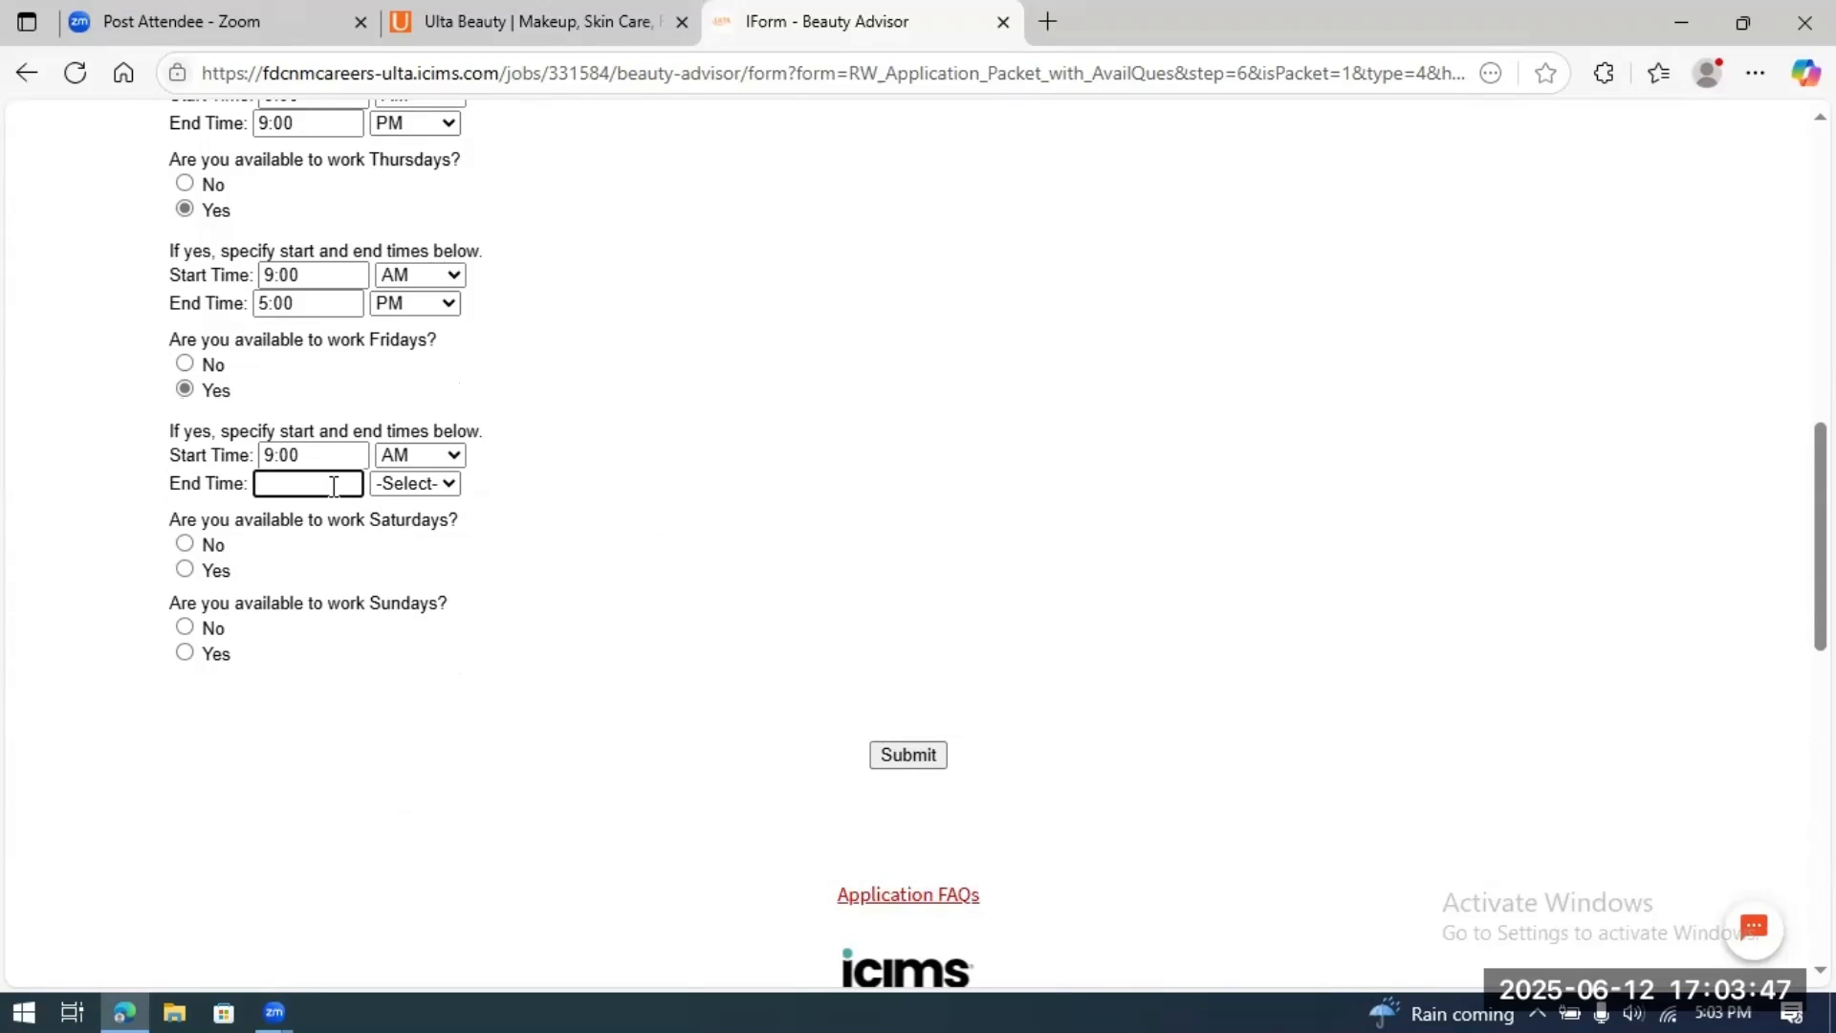
{"action": "type", "text": "6:00"}
{"action": "left_click", "coordinate": [448, 487]}
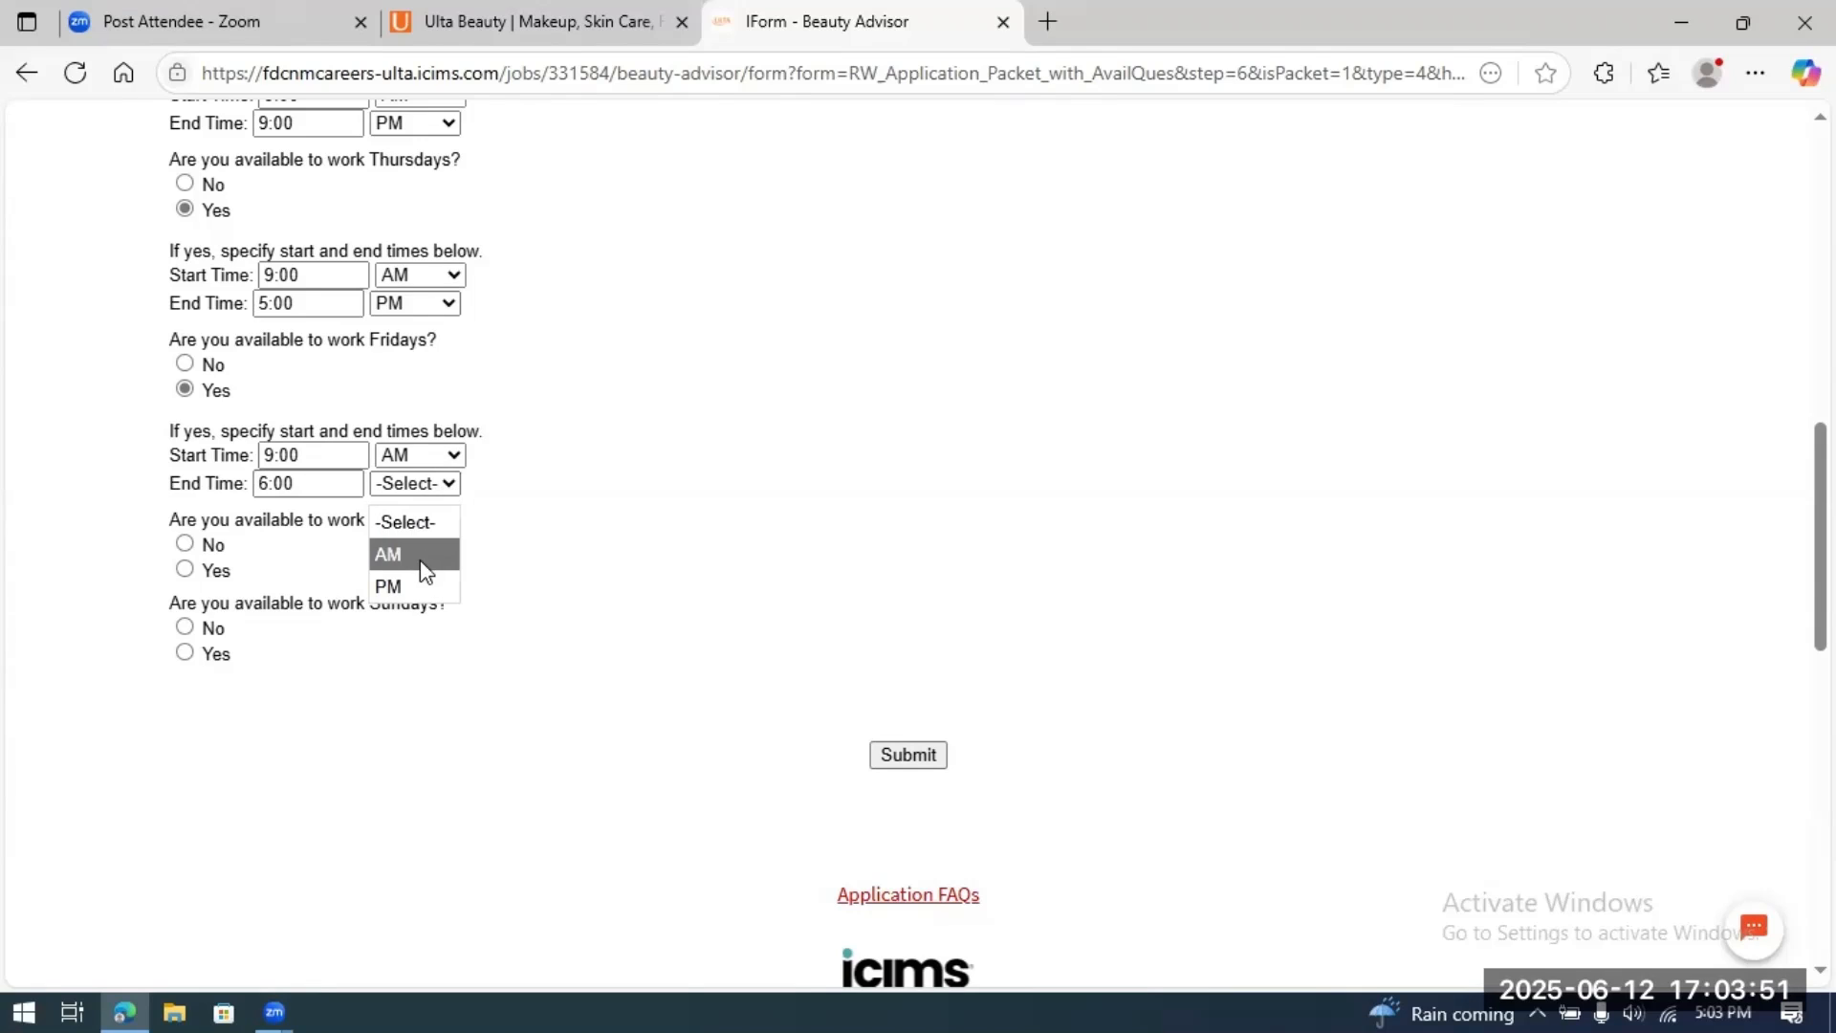
{"action": "left_click", "coordinate": [417, 586]}
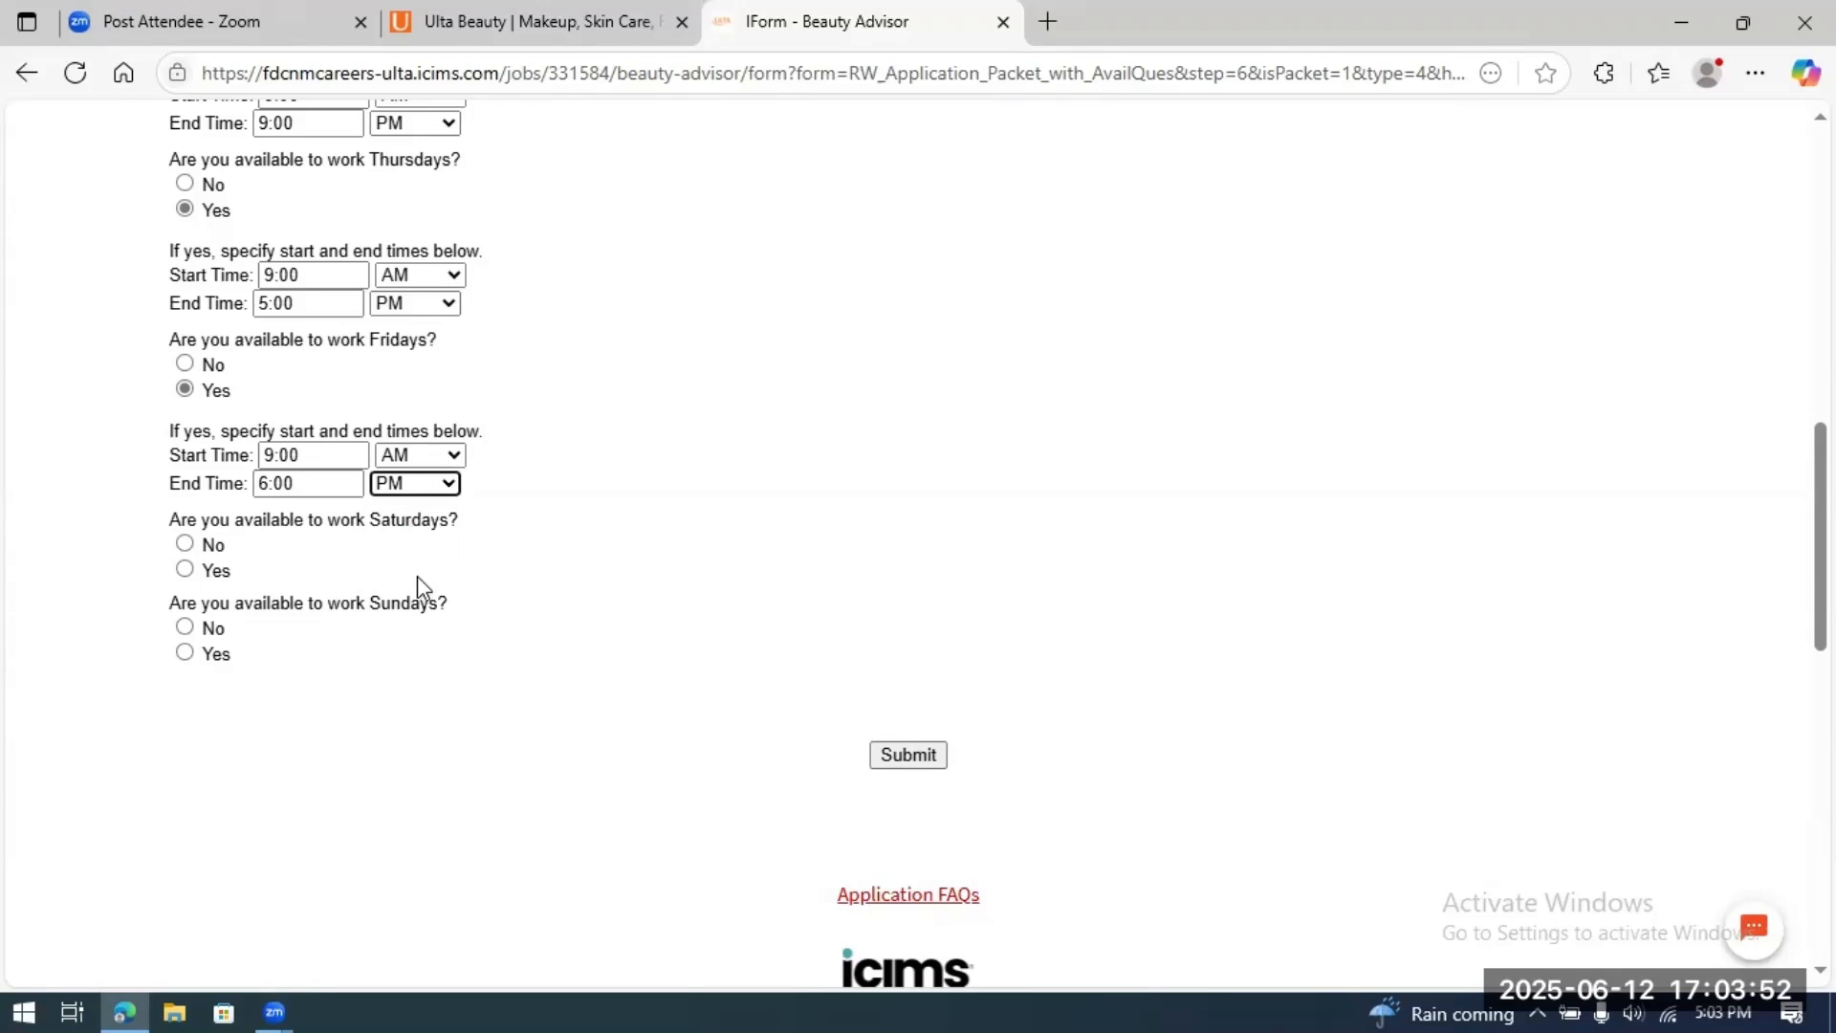
Step: Mark Saturday available from 10:00 AM to 8:00 PM, and mark Sunday Yes
{"action": "left_click", "coordinate": [186, 570]}
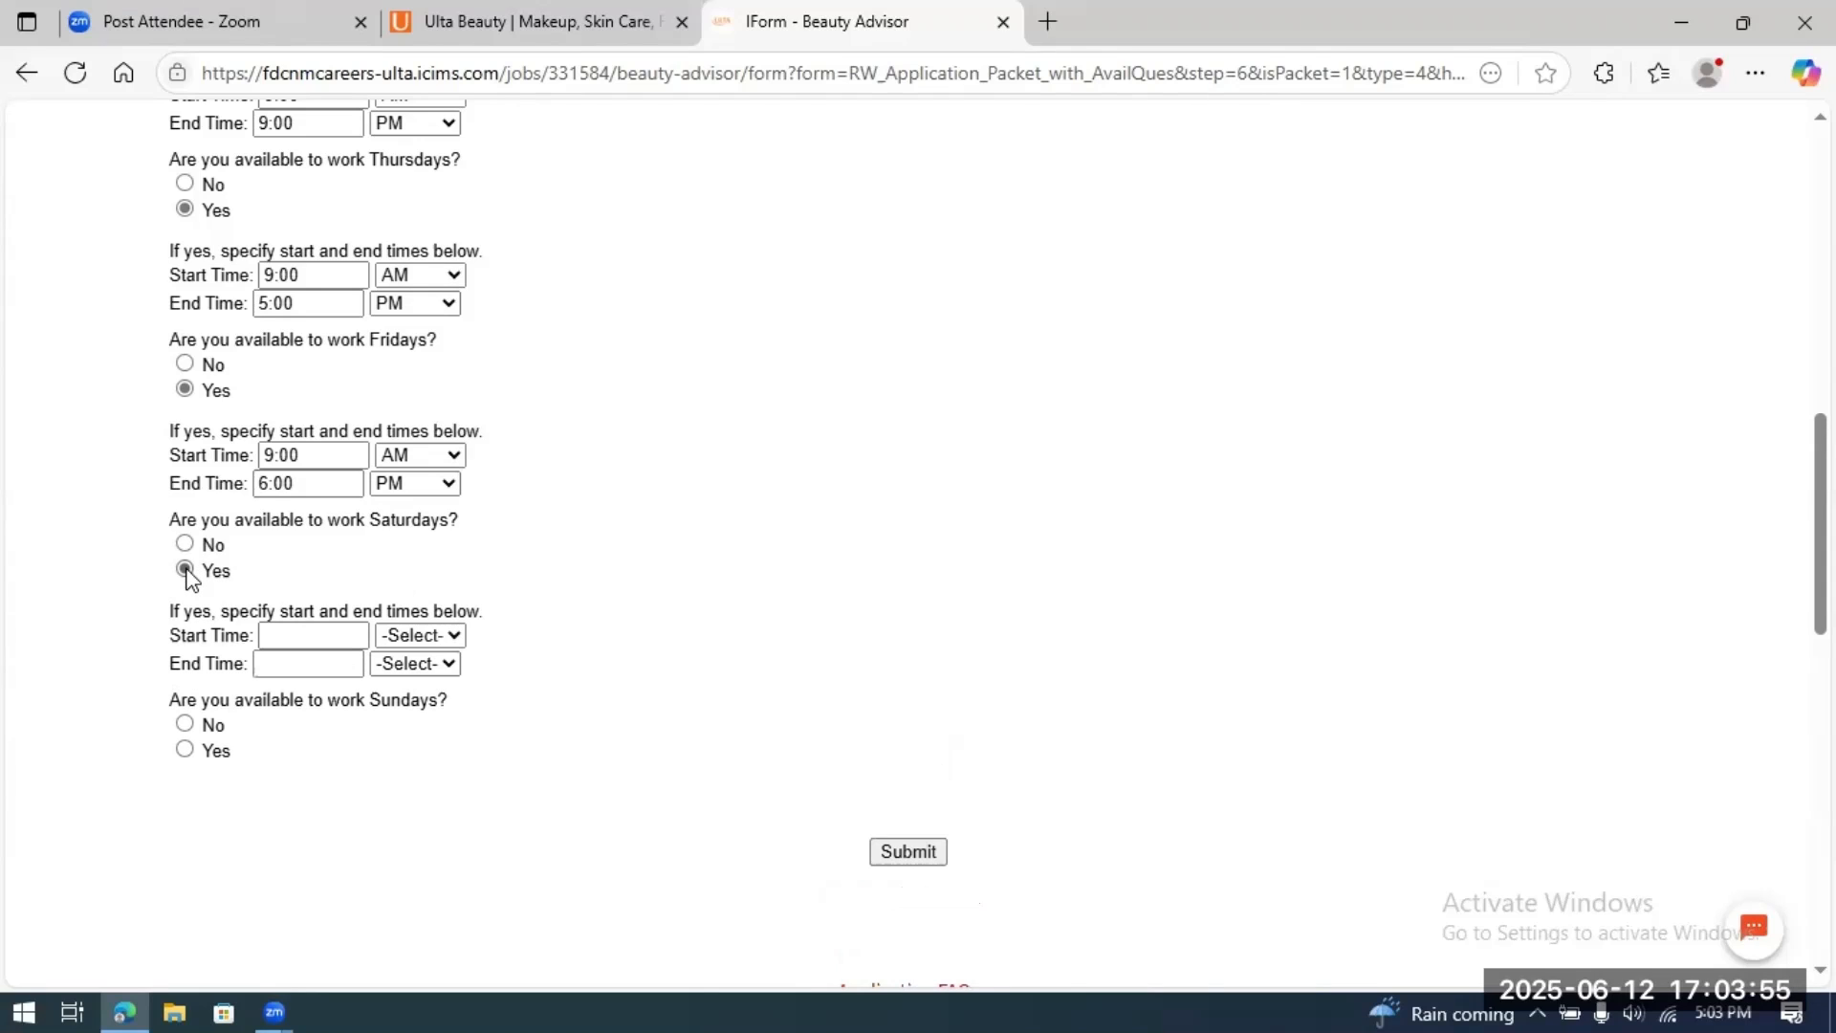
{"action": "left_click", "coordinate": [290, 639]}
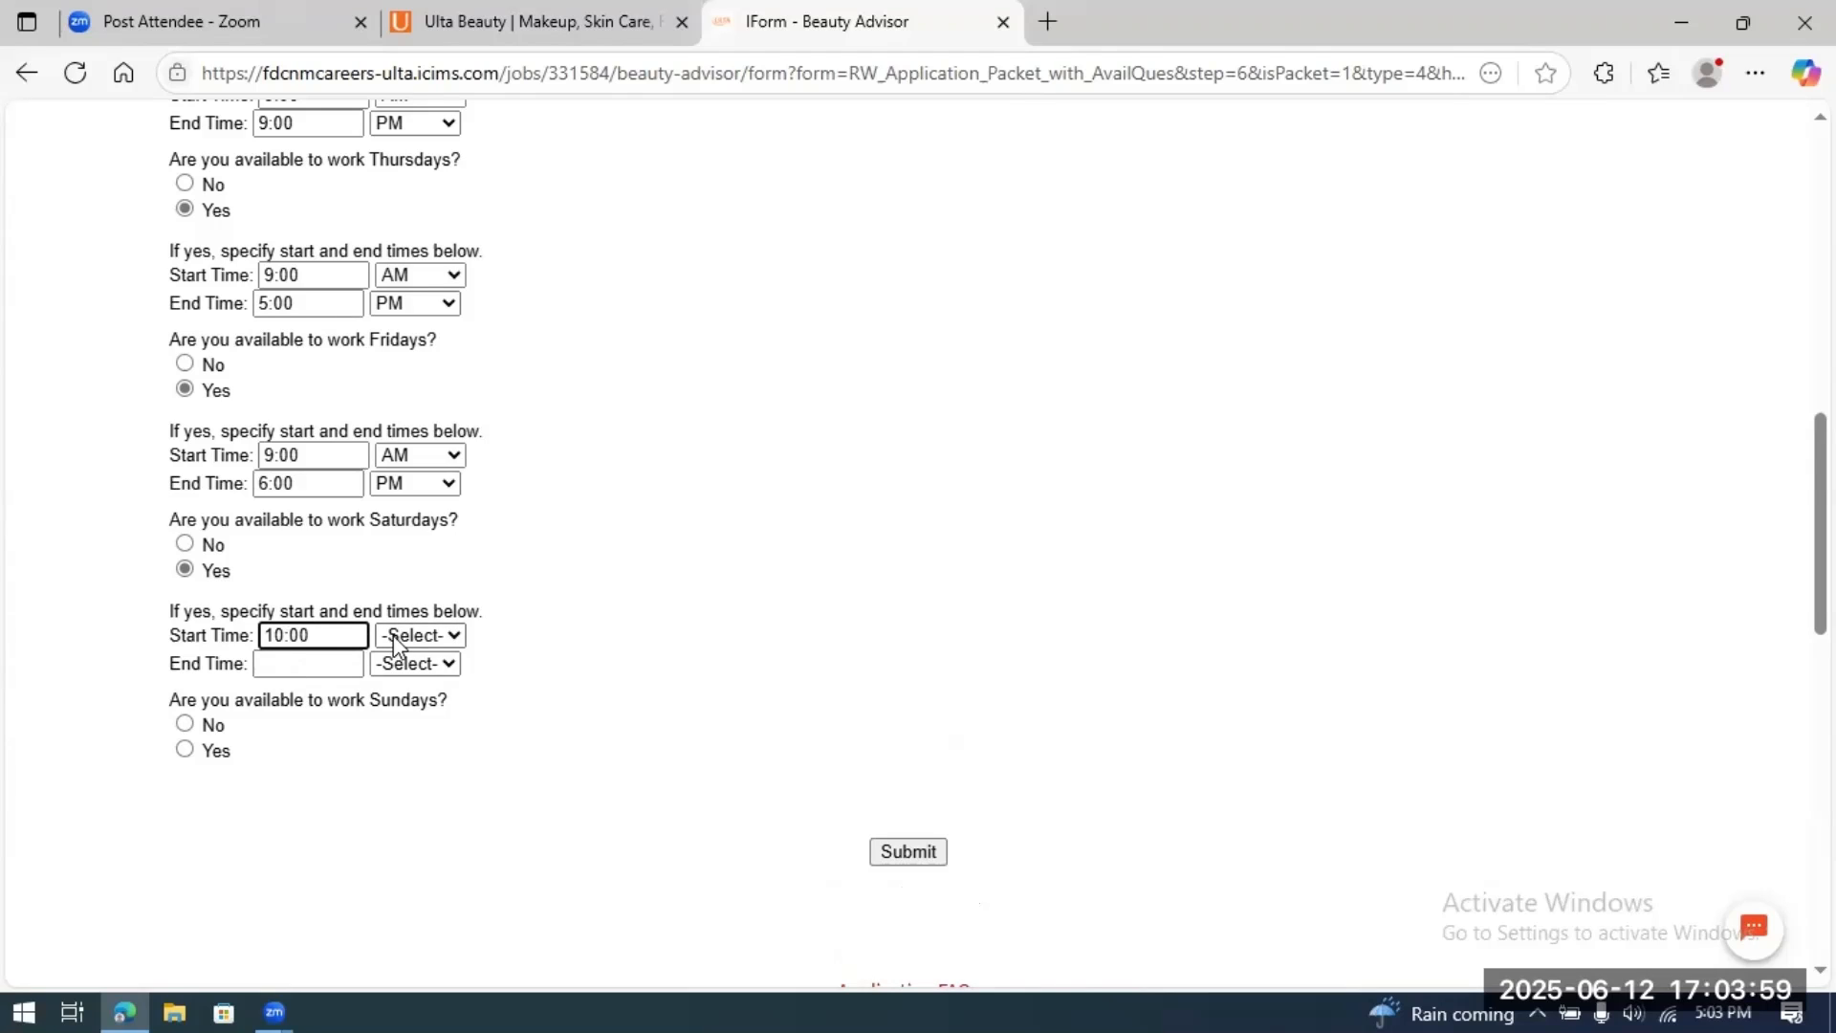
{"action": "left_click", "coordinate": [457, 636]}
{"action": "left_click", "coordinate": [394, 705]}
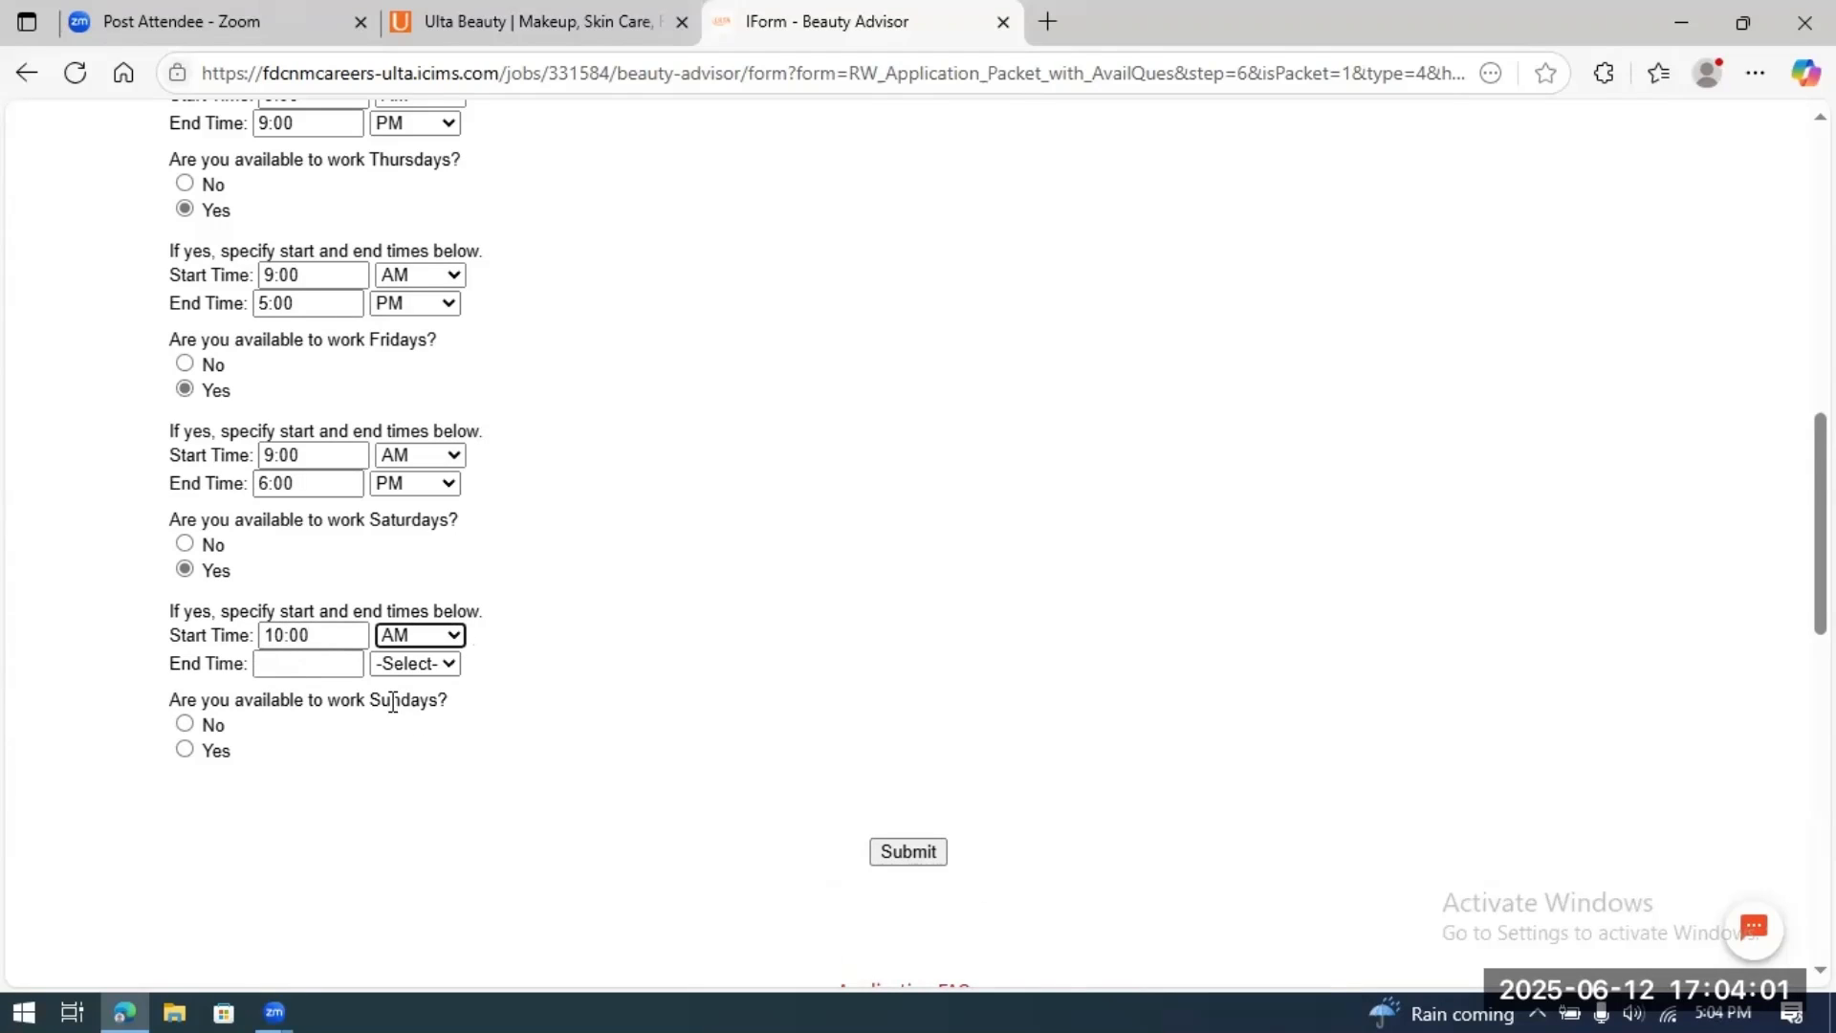
{"action": "left_click", "coordinate": [314, 665]}
{"action": "type", "text": "8:"}
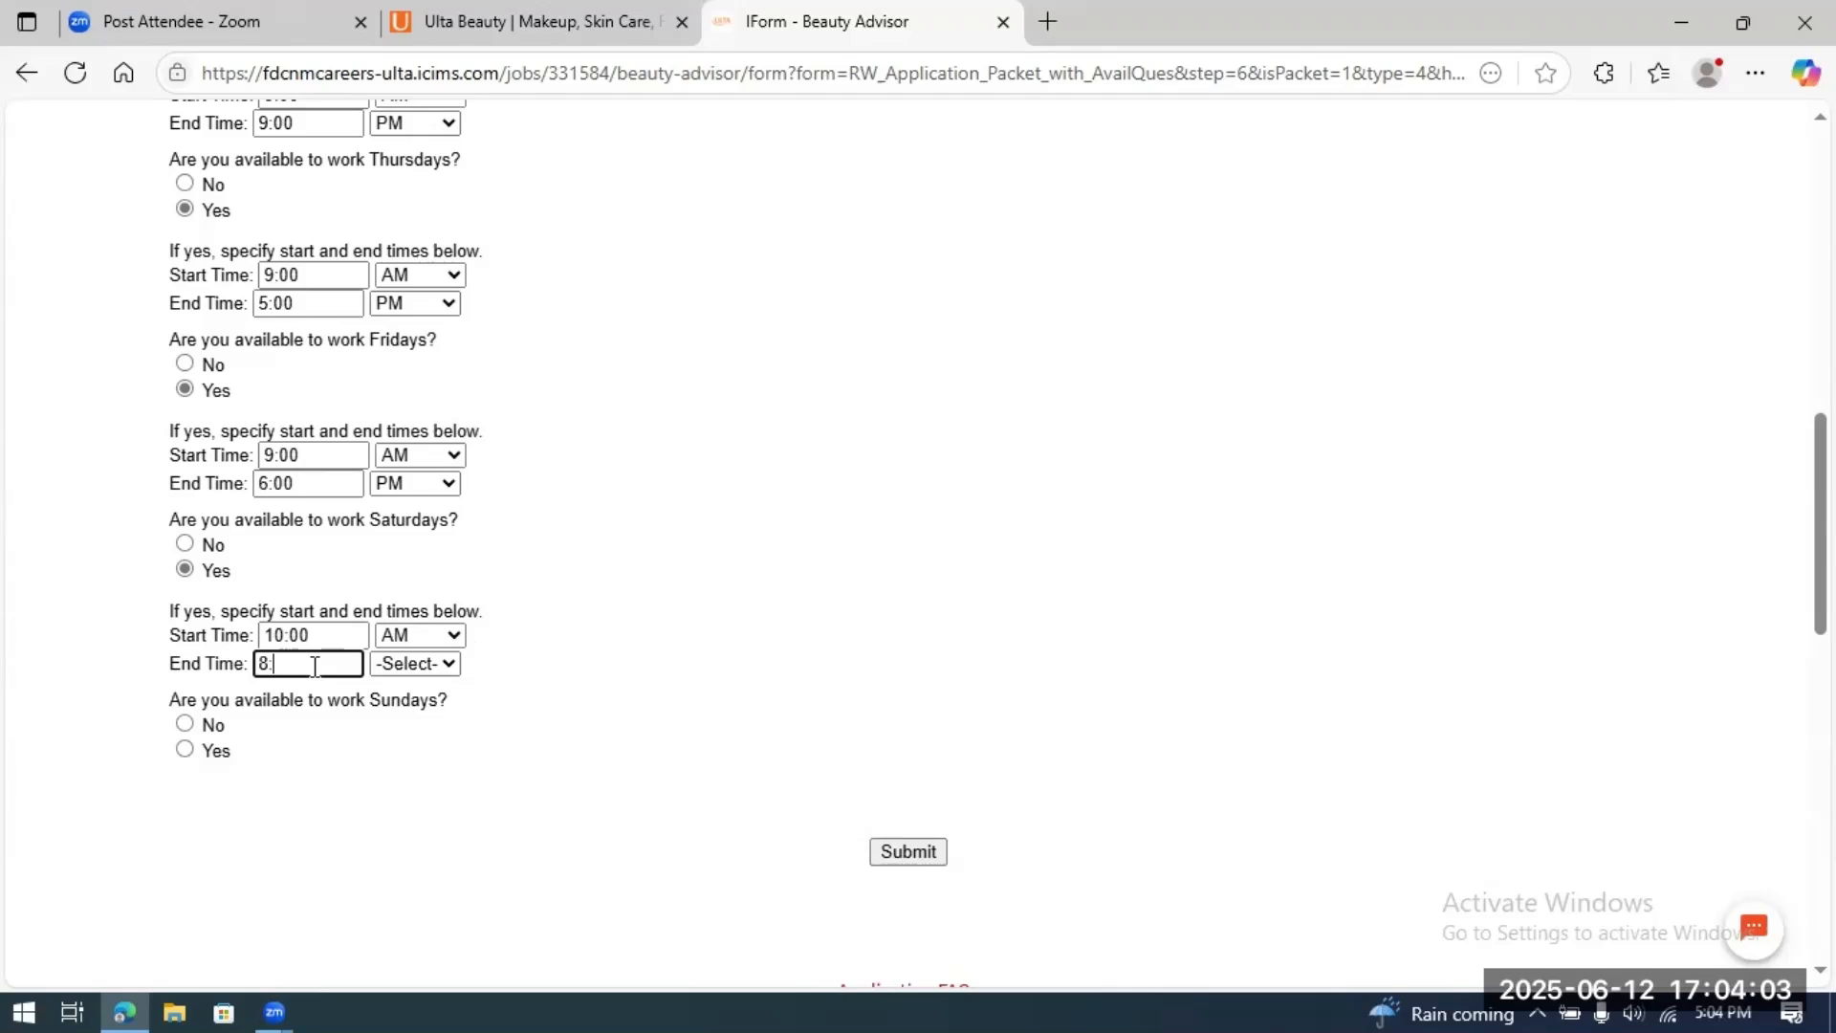
{"action": "type", "text": "00"}
{"action": "left_click", "coordinate": [450, 664]}
{"action": "left_click", "coordinate": [411, 767]}
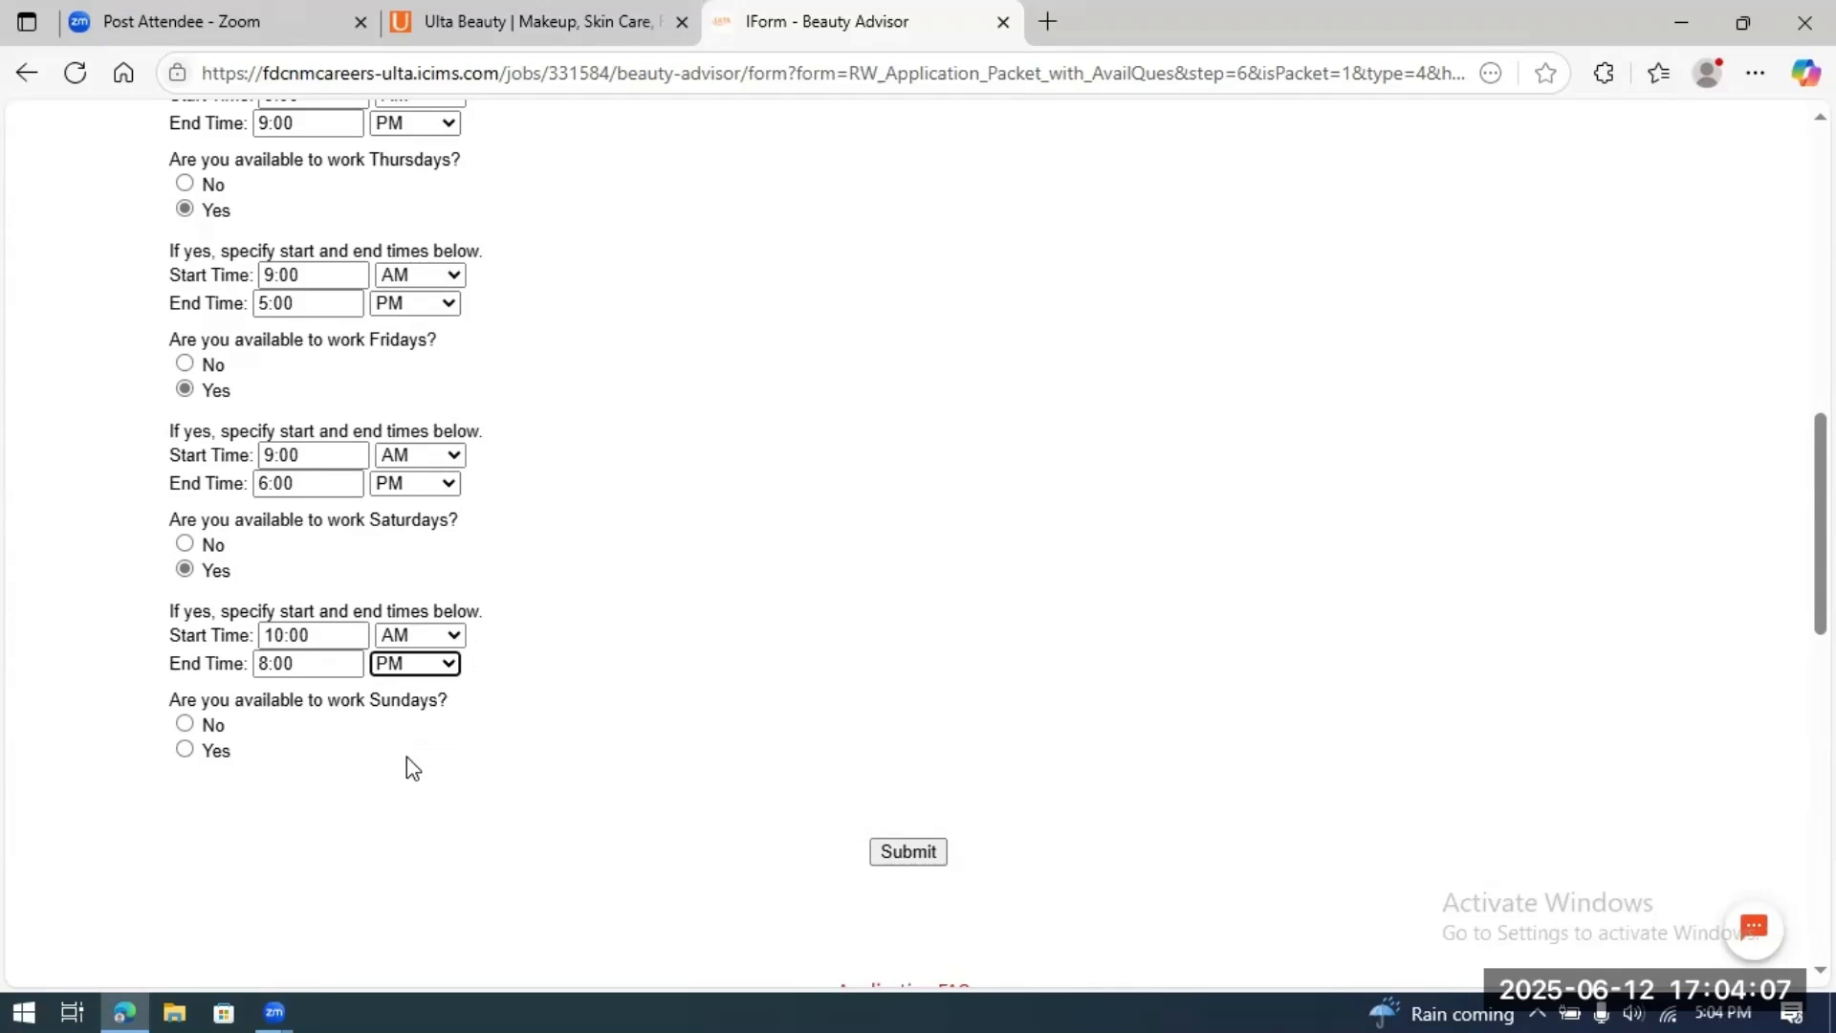
{"action": "left_click", "coordinate": [184, 750]}
Step: Enter Sunday hours 1:00 PM to 6:00 PM and submit the Beauty Advisor application
{"action": "scroll", "coordinate": [615, 554], "scroll_direction": "down", "scroll_amount": 2}
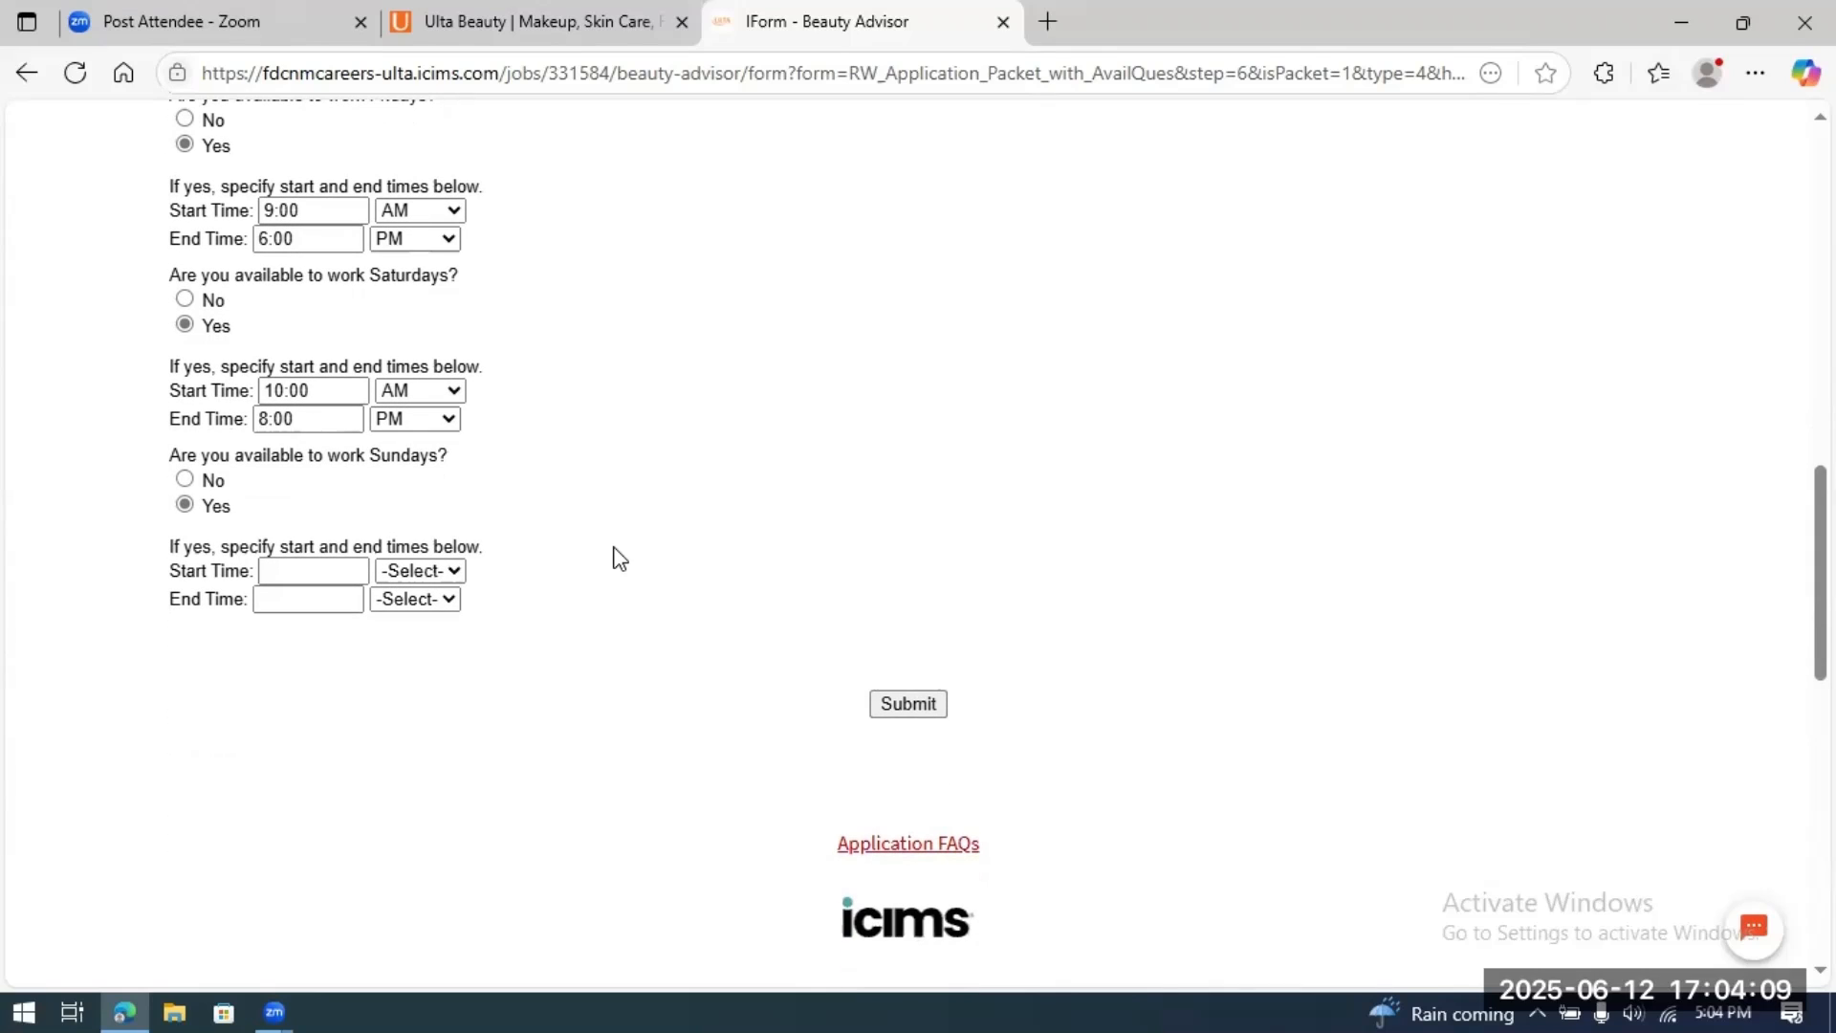
{"action": "left_click", "coordinate": [302, 570]}
{"action": "left_click", "coordinate": [301, 570]}
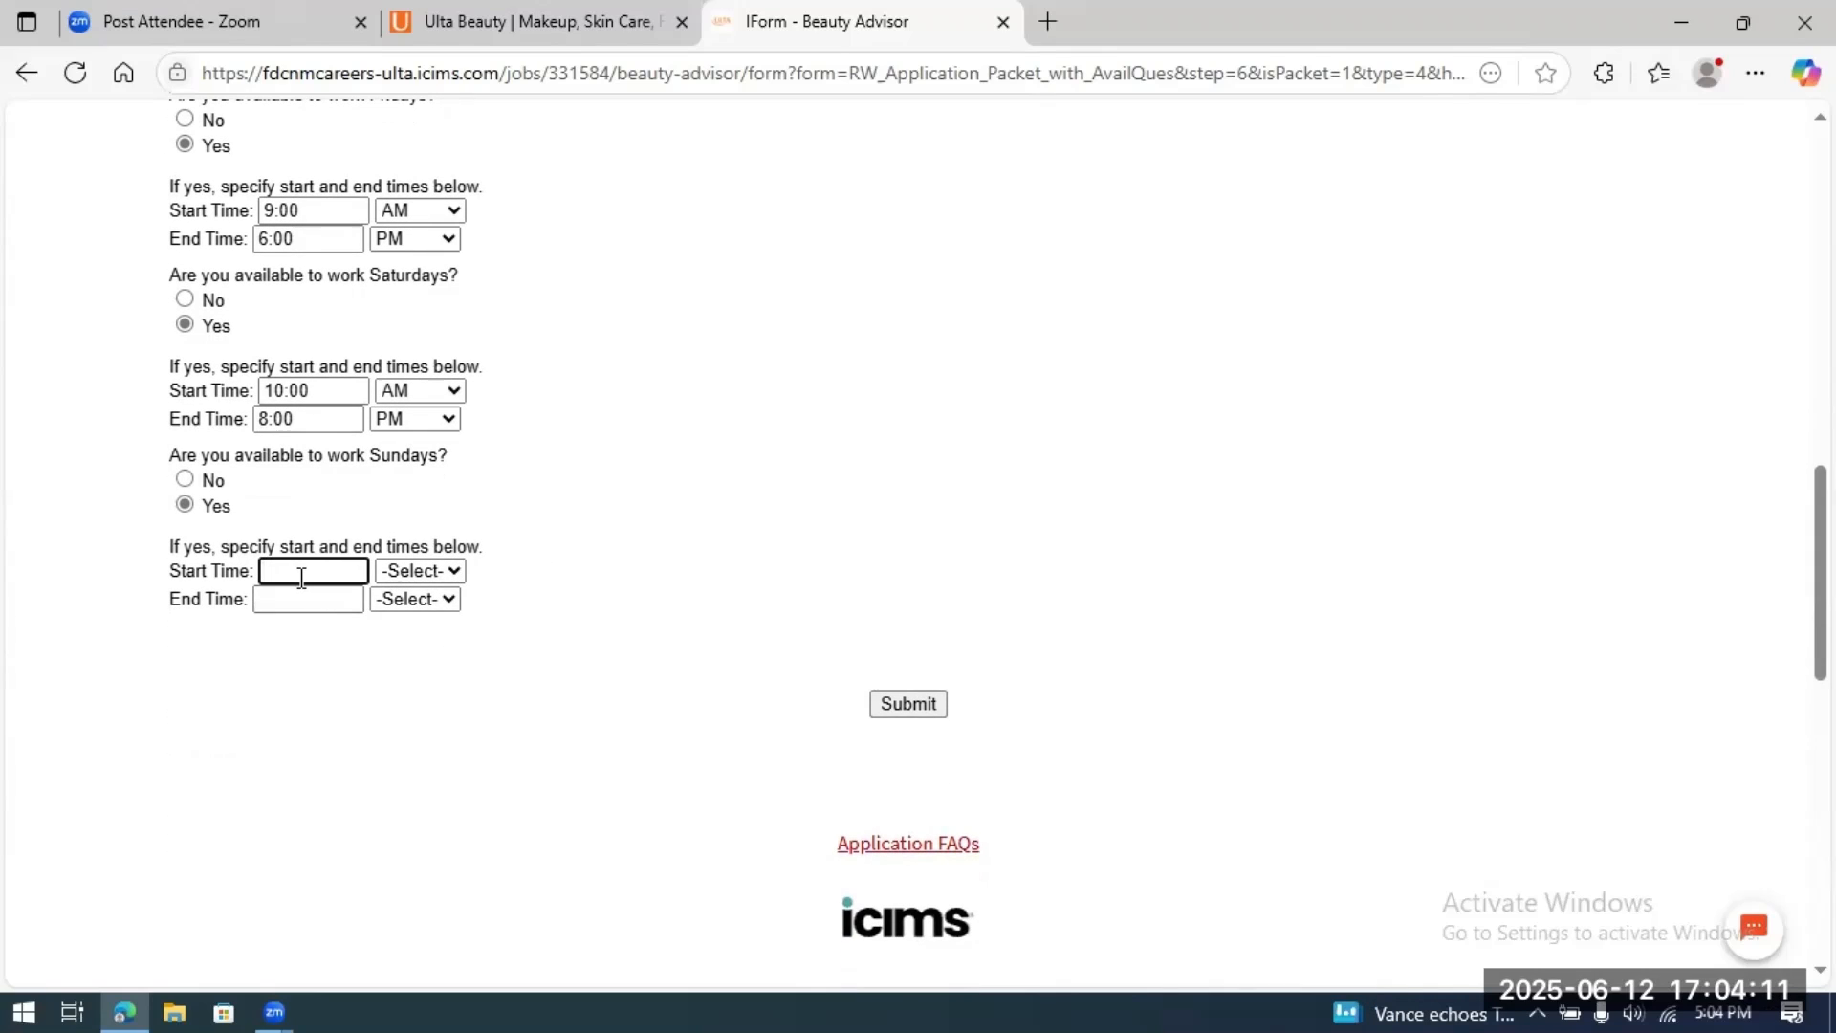
{"action": "type", "text": ":00"}
{"action": "left_click", "coordinate": [453, 572]}
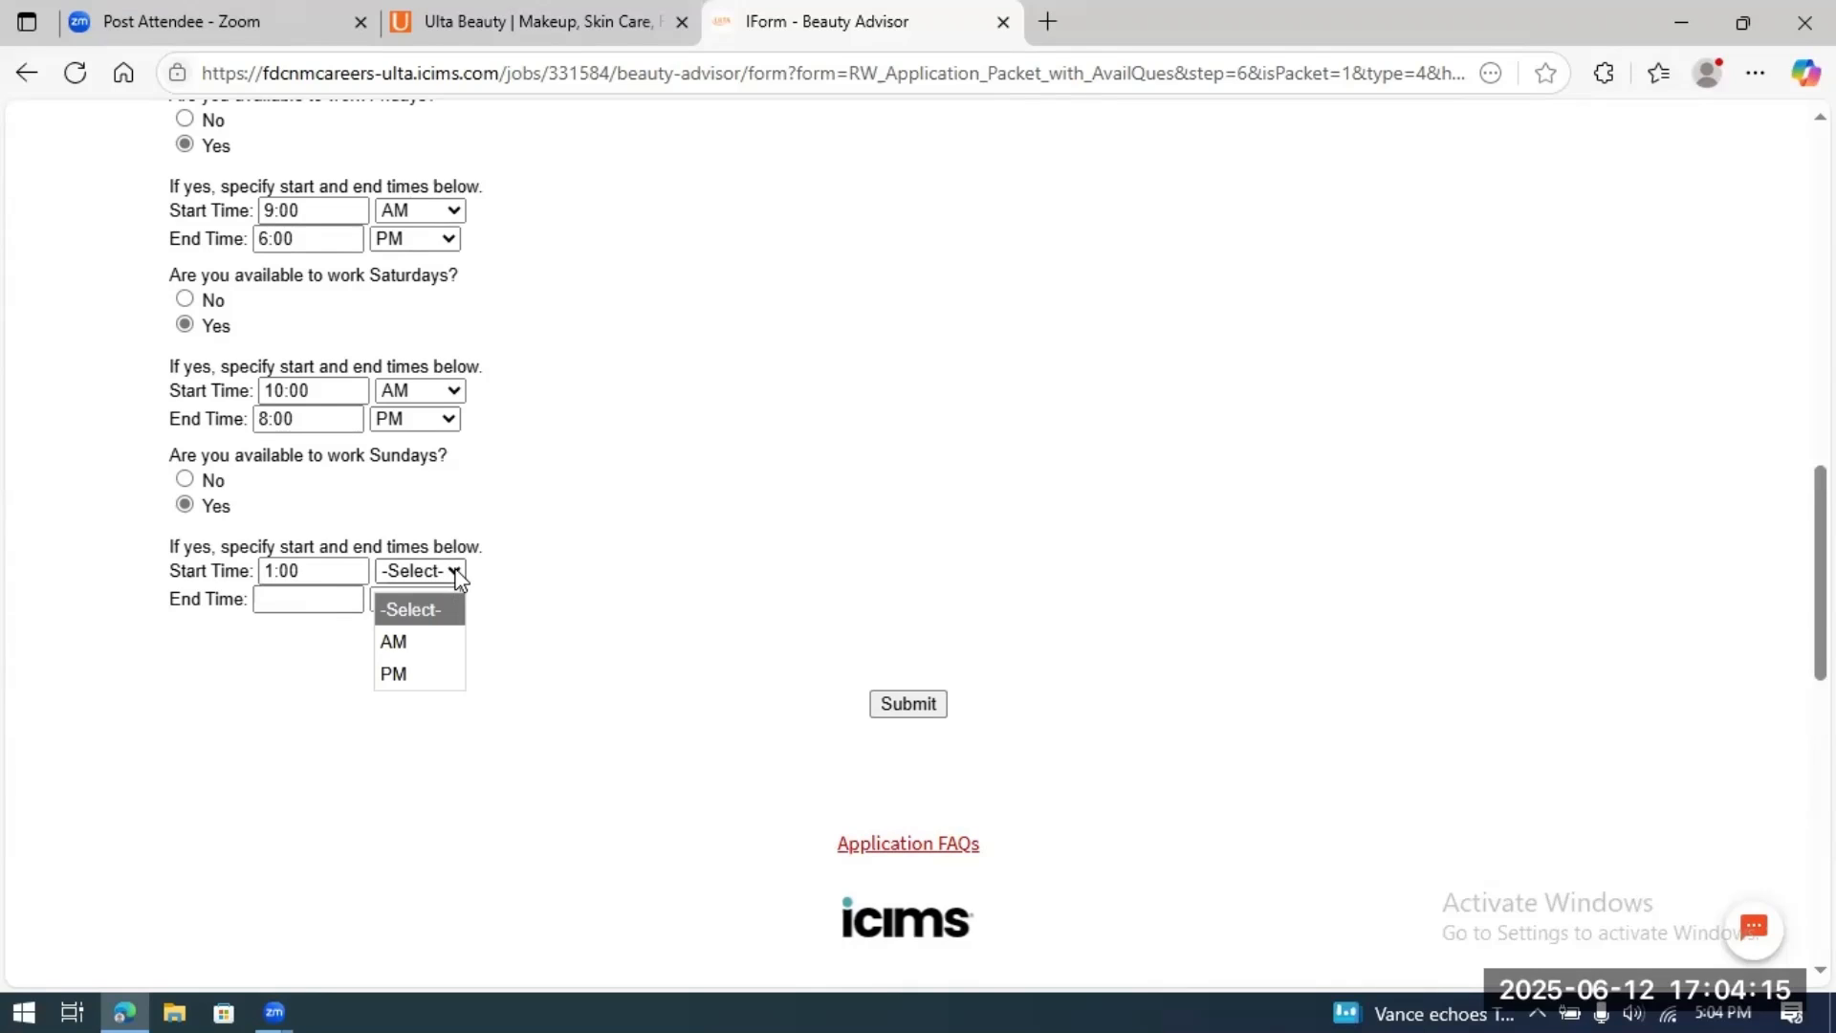
{"action": "left_click", "coordinate": [405, 670]}
{"action": "left_click", "coordinate": [307, 597]}
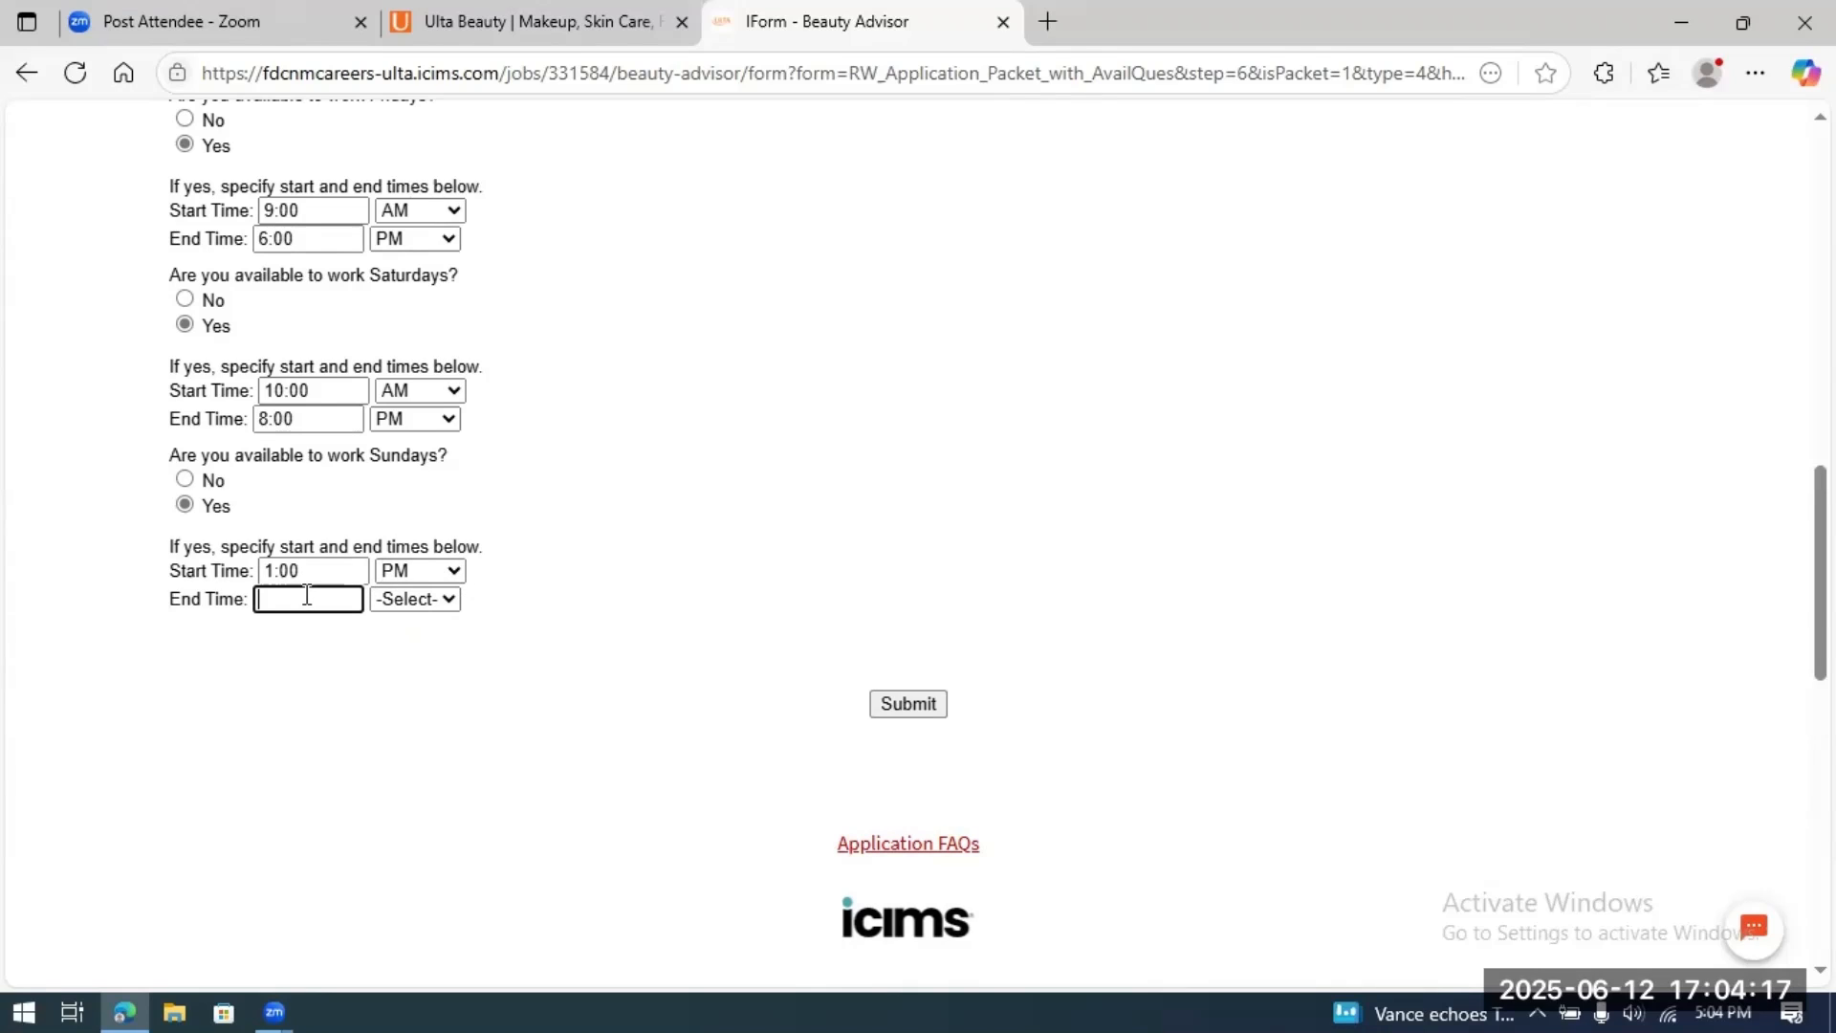
{"action": "type", "text": "6:00"}
{"action": "left_click", "coordinate": [447, 599]}
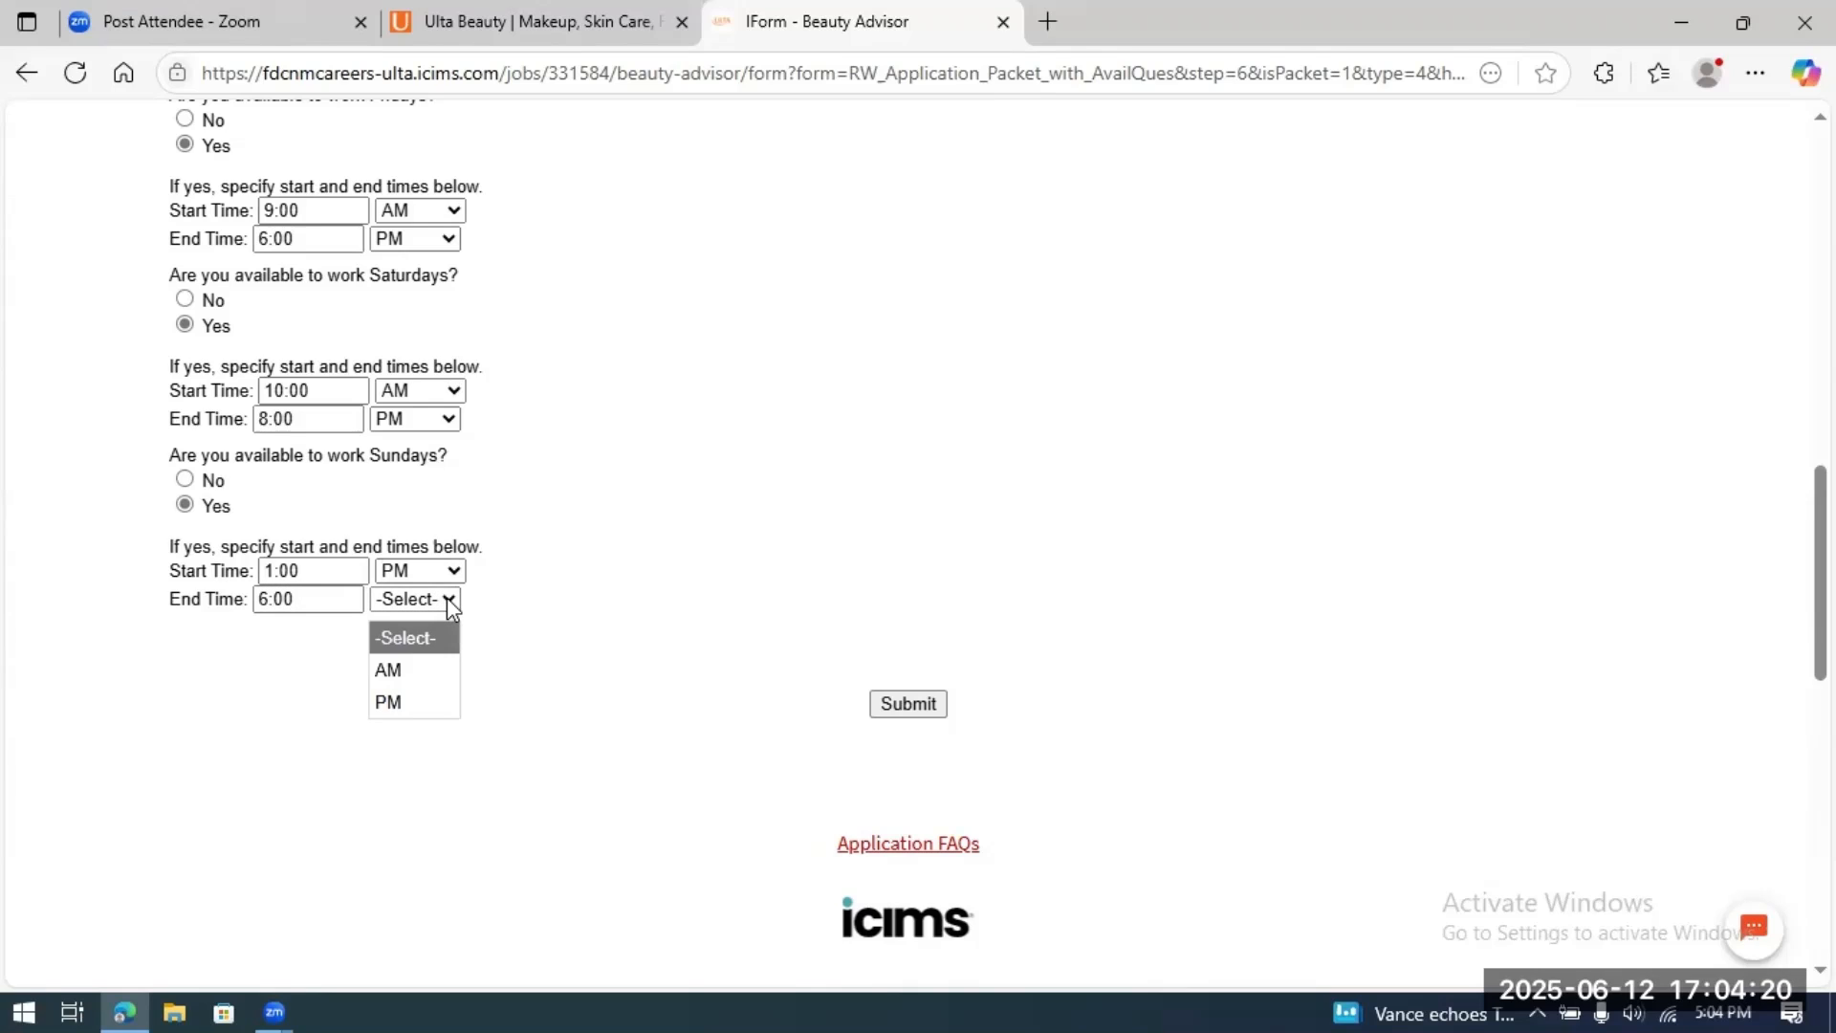
{"action": "left_click", "coordinate": [394, 699]}
{"action": "left_click", "coordinate": [923, 706]}
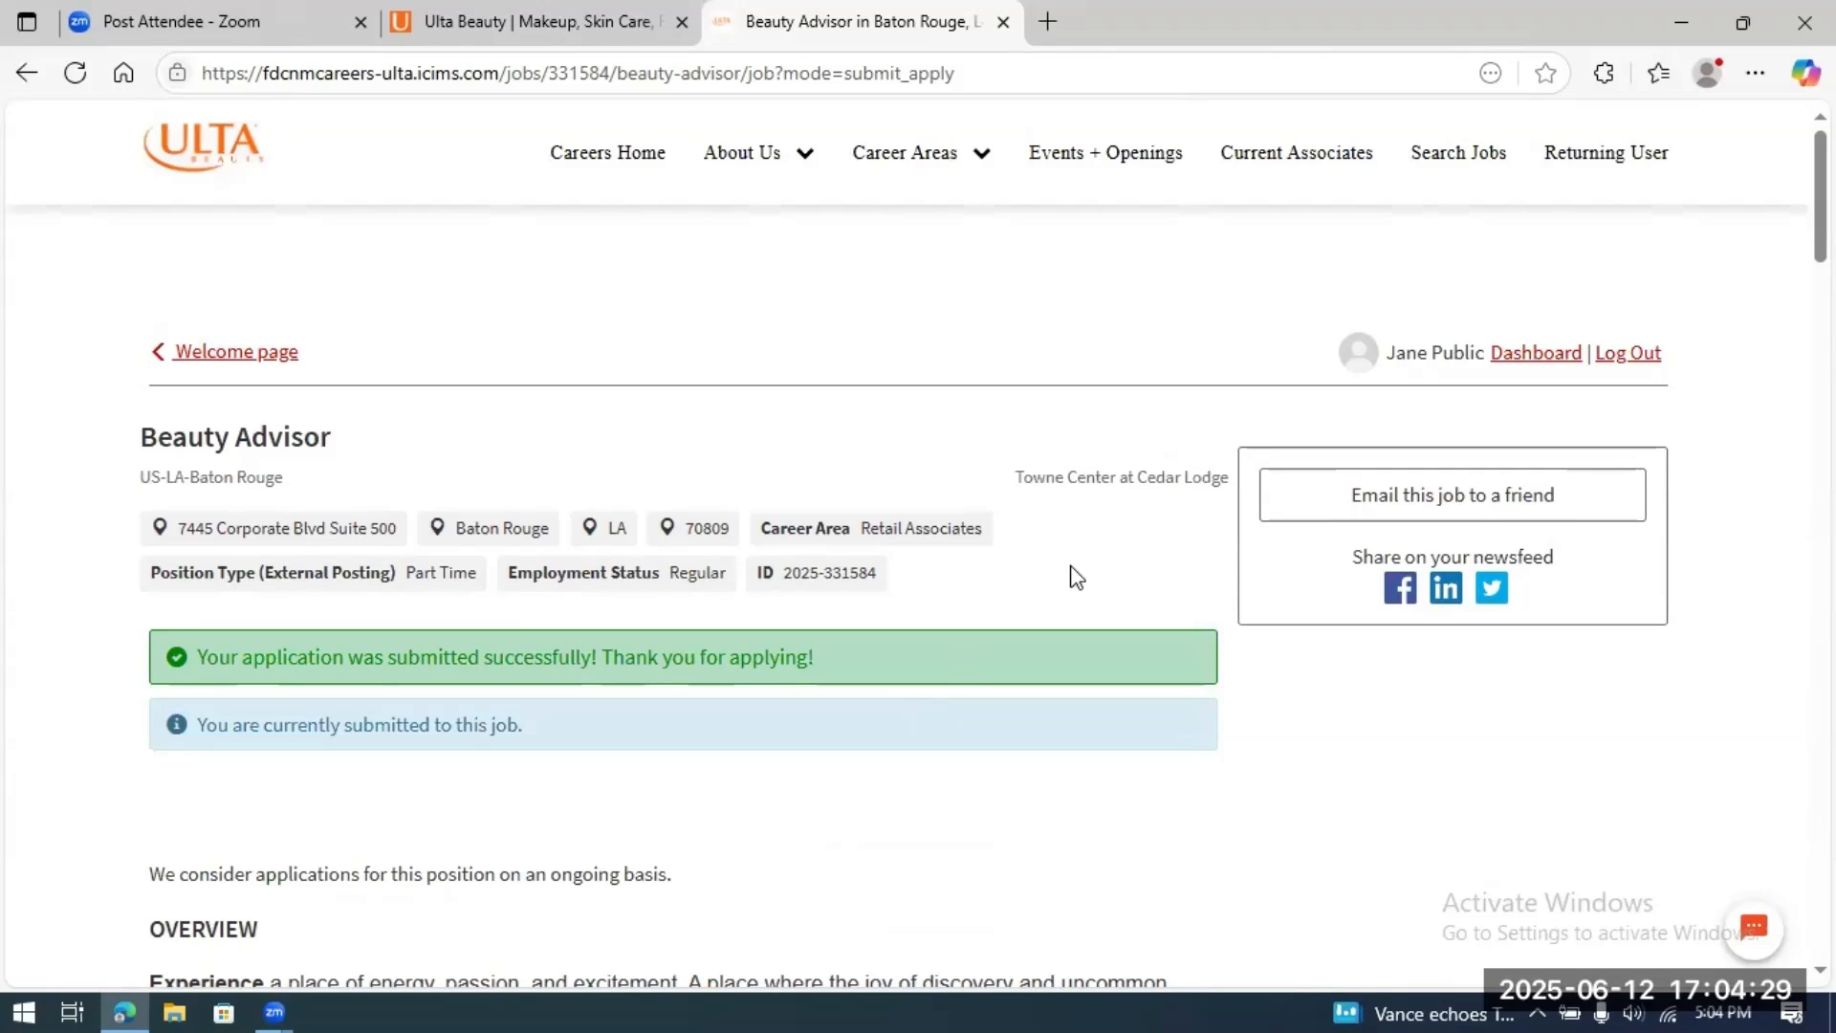
Step: Scroll down the Beauty Advisor job description and back up to the submitted-status banner
{"action": "scroll", "coordinate": [1176, 535], "scroll_direction": "down", "scroll_amount": 2}
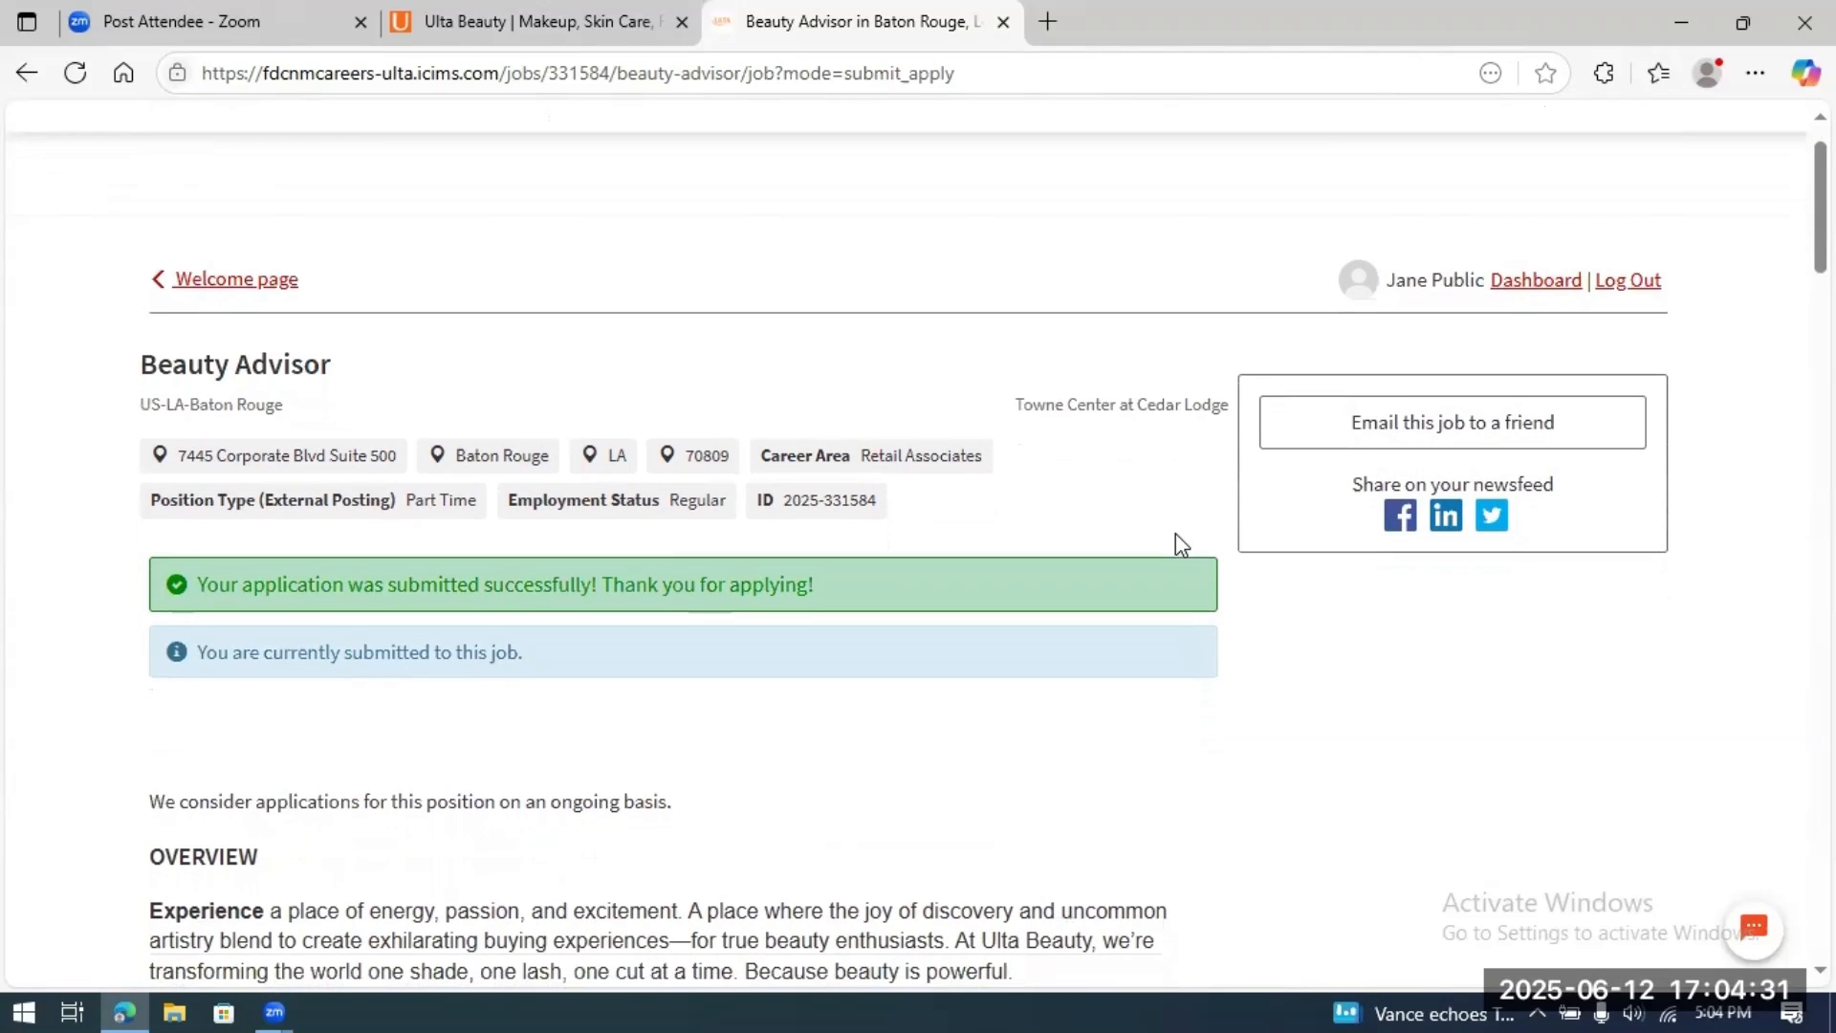
{"action": "scroll", "coordinate": [1176, 536], "scroll_direction": "down", "scroll_amount": 2}
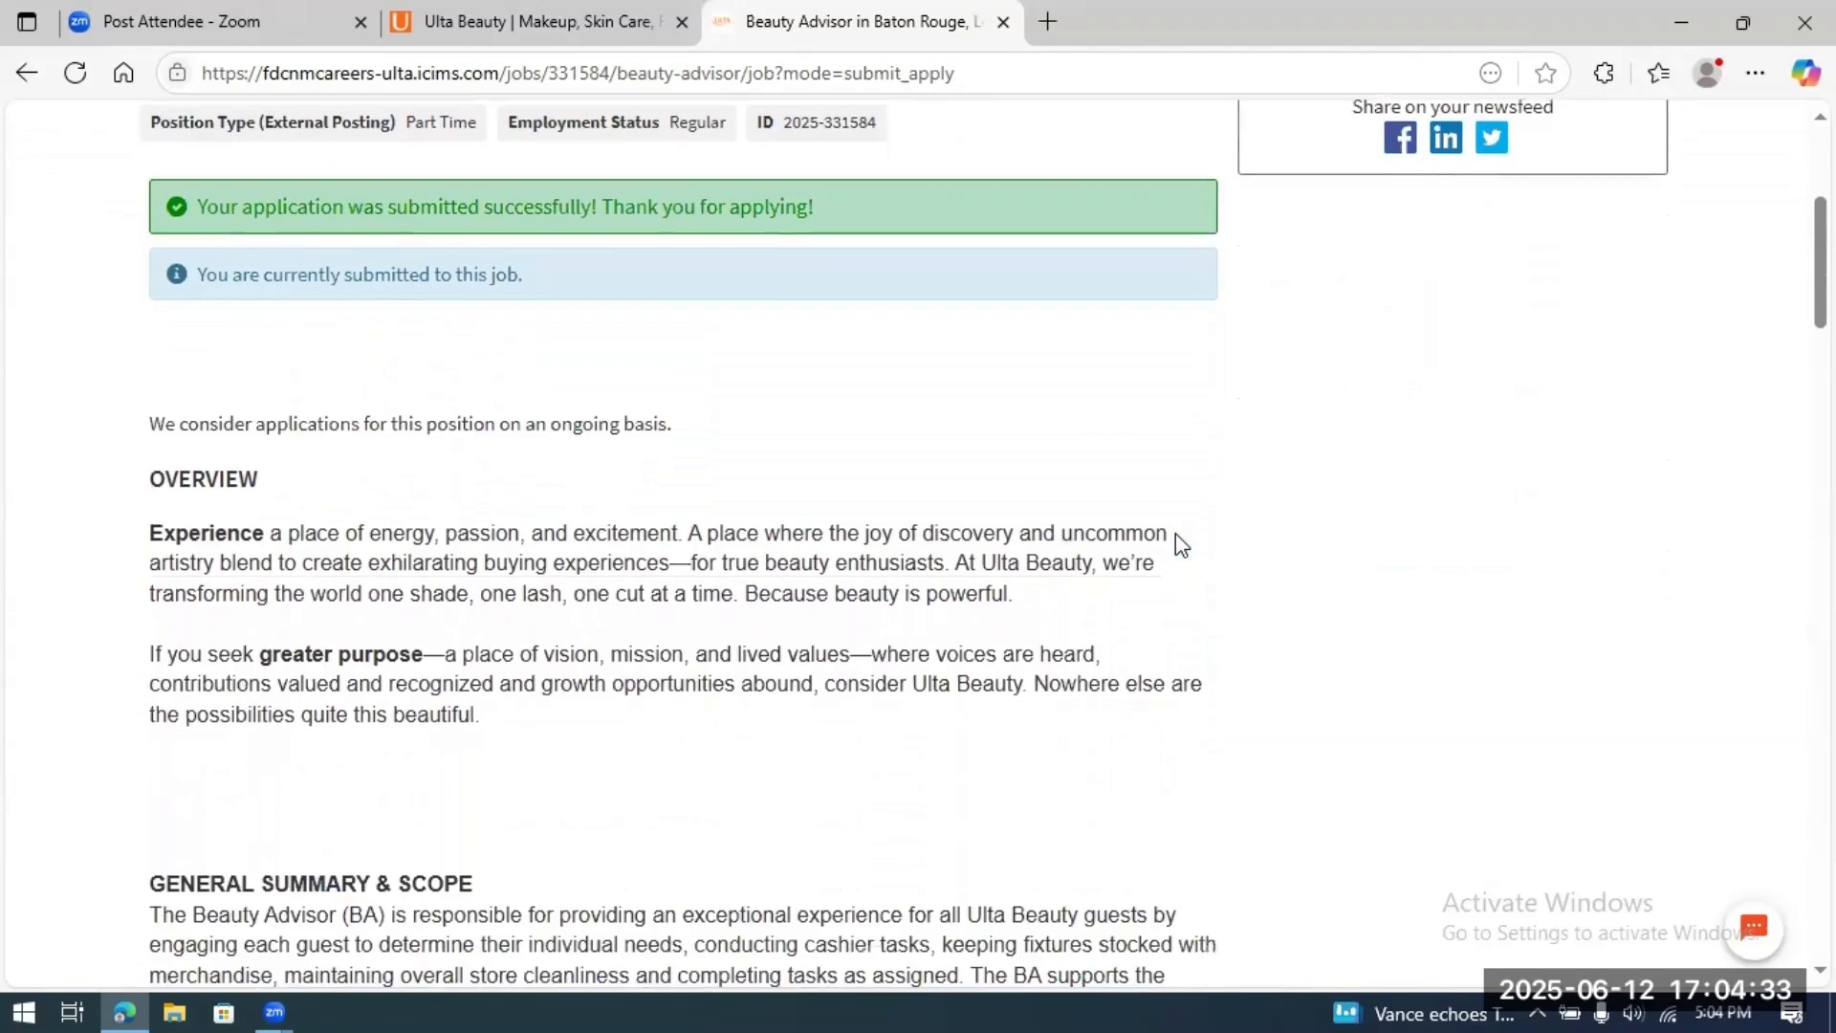
{"action": "scroll", "coordinate": [1176, 539], "scroll_direction": "down", "scroll_amount": 7}
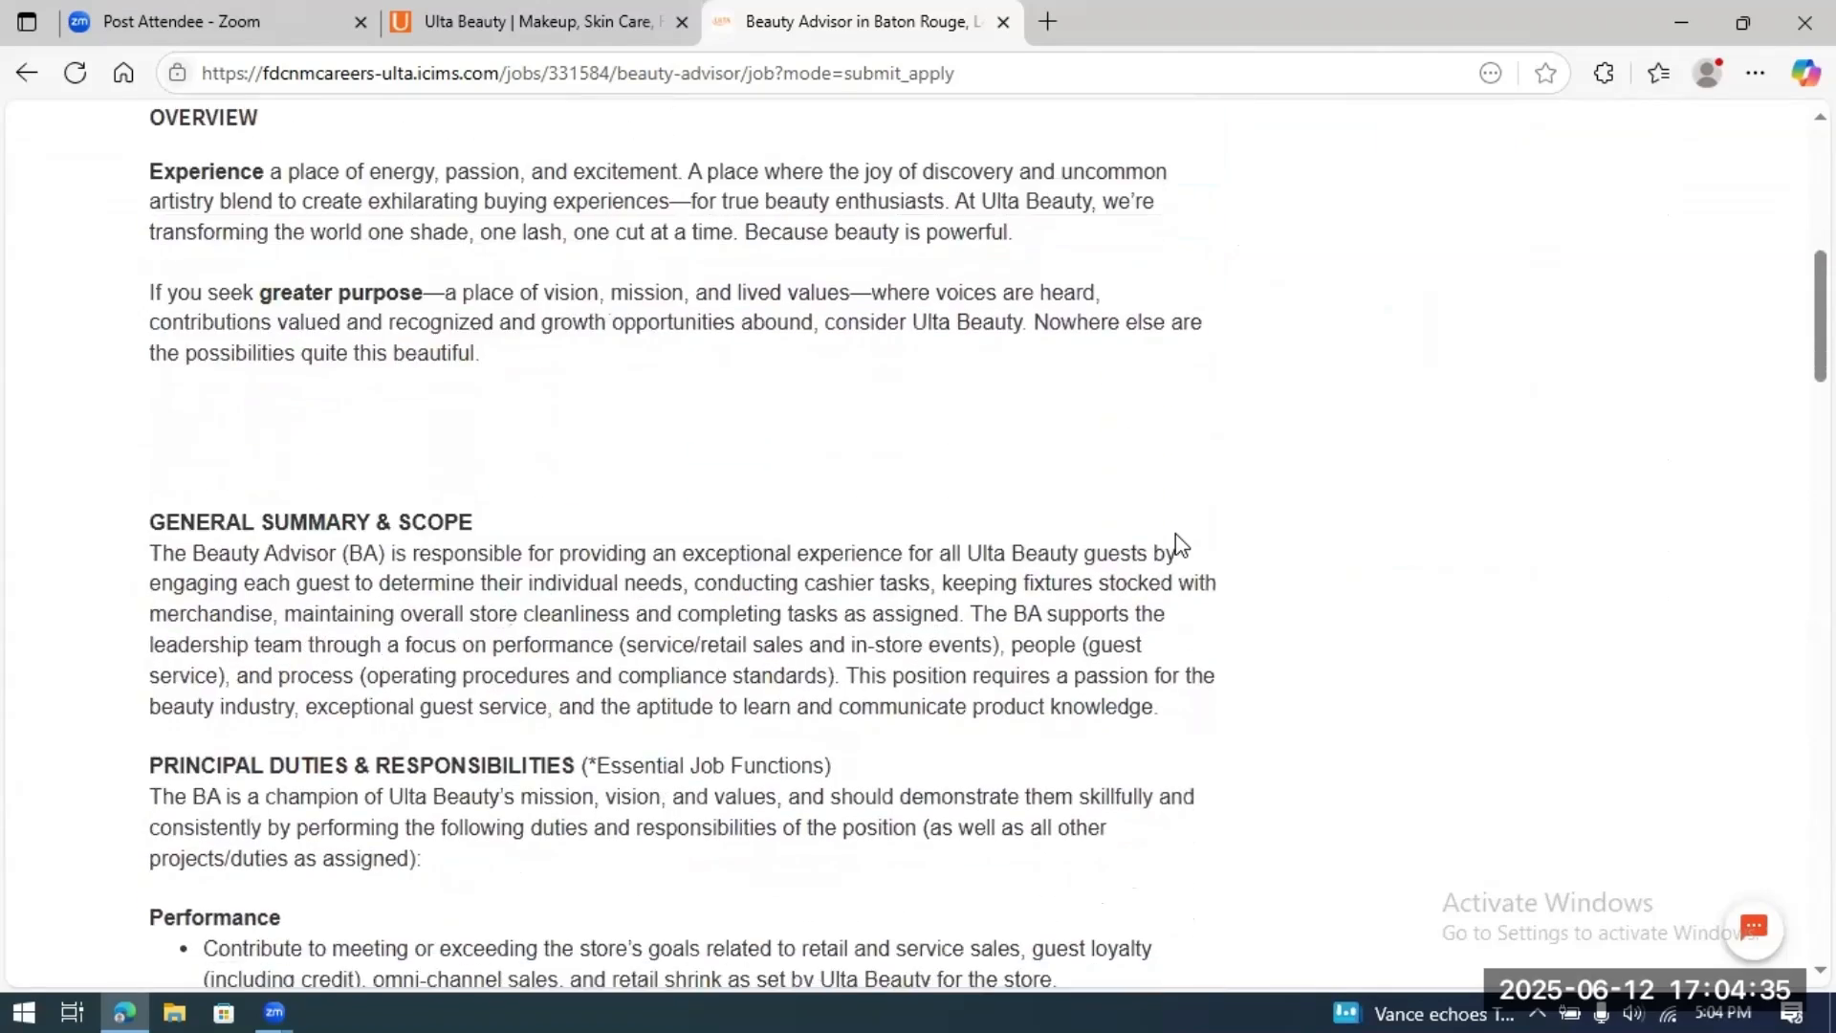
{"action": "scroll", "coordinate": [1182, 544], "scroll_direction": "down", "scroll_amount": 13}
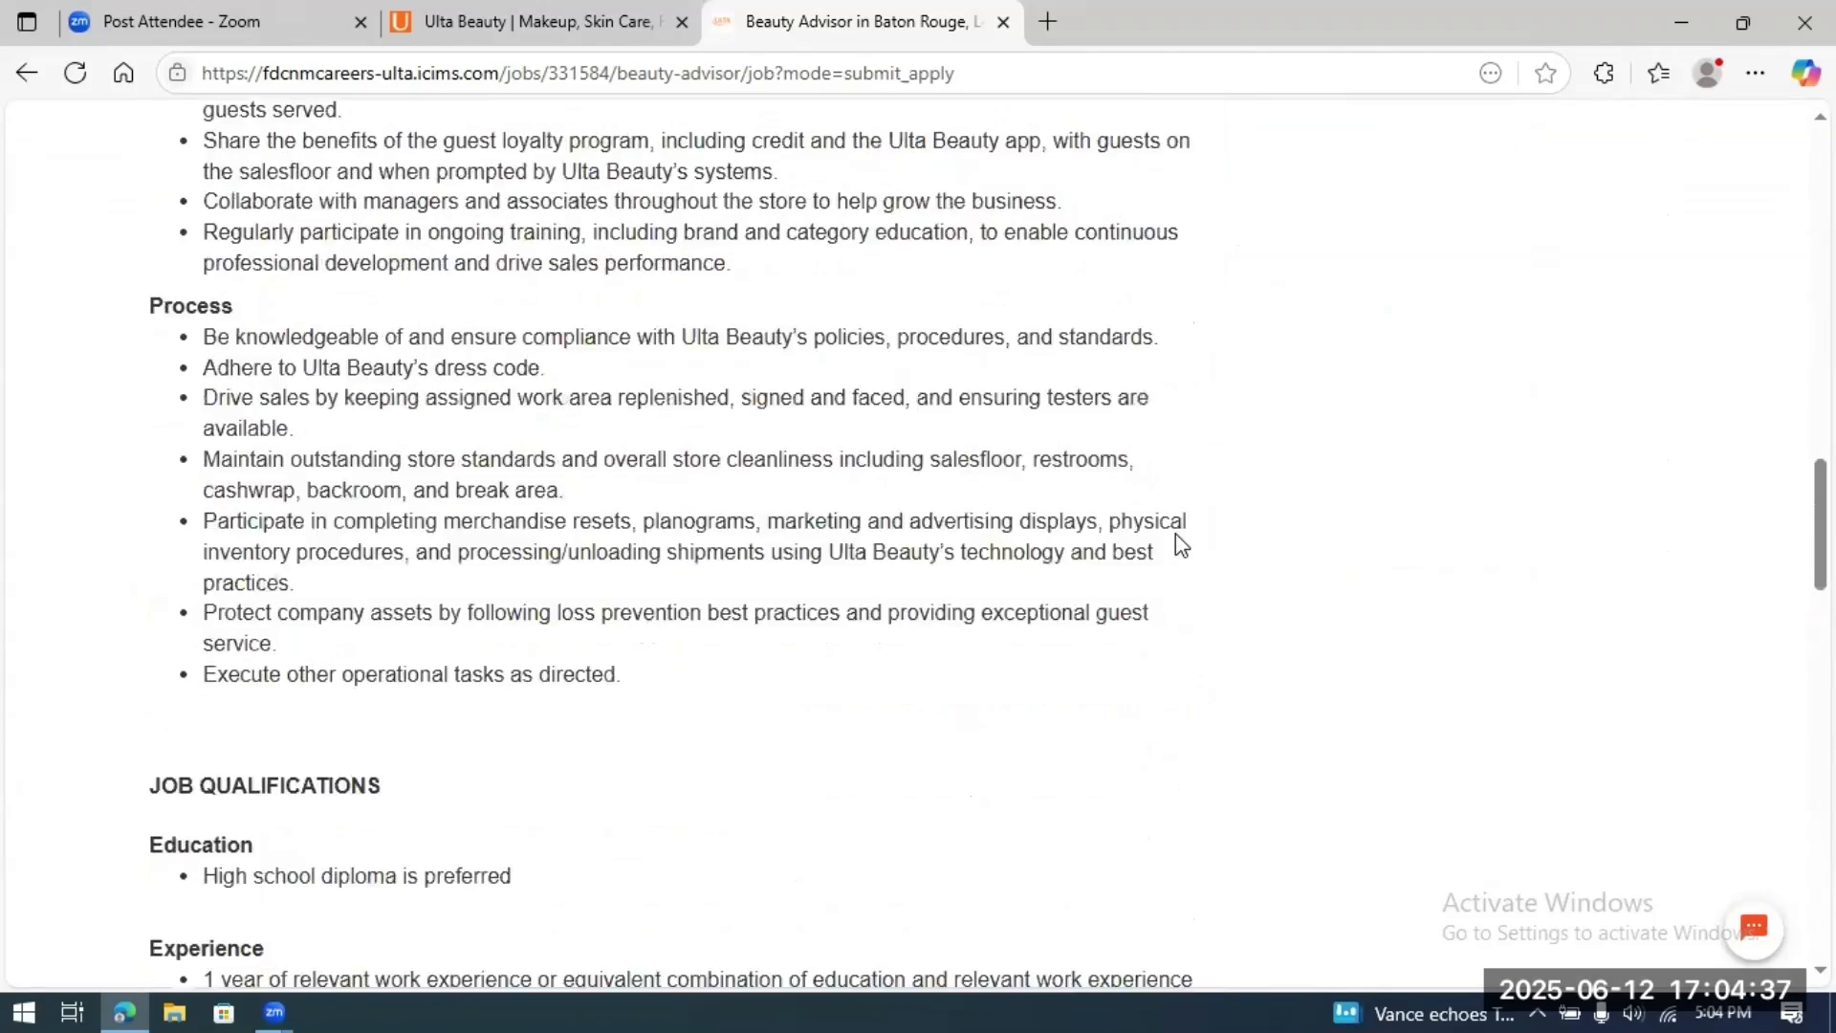
{"action": "scroll", "coordinate": [1178, 534], "scroll_direction": "down", "scroll_amount": 12}
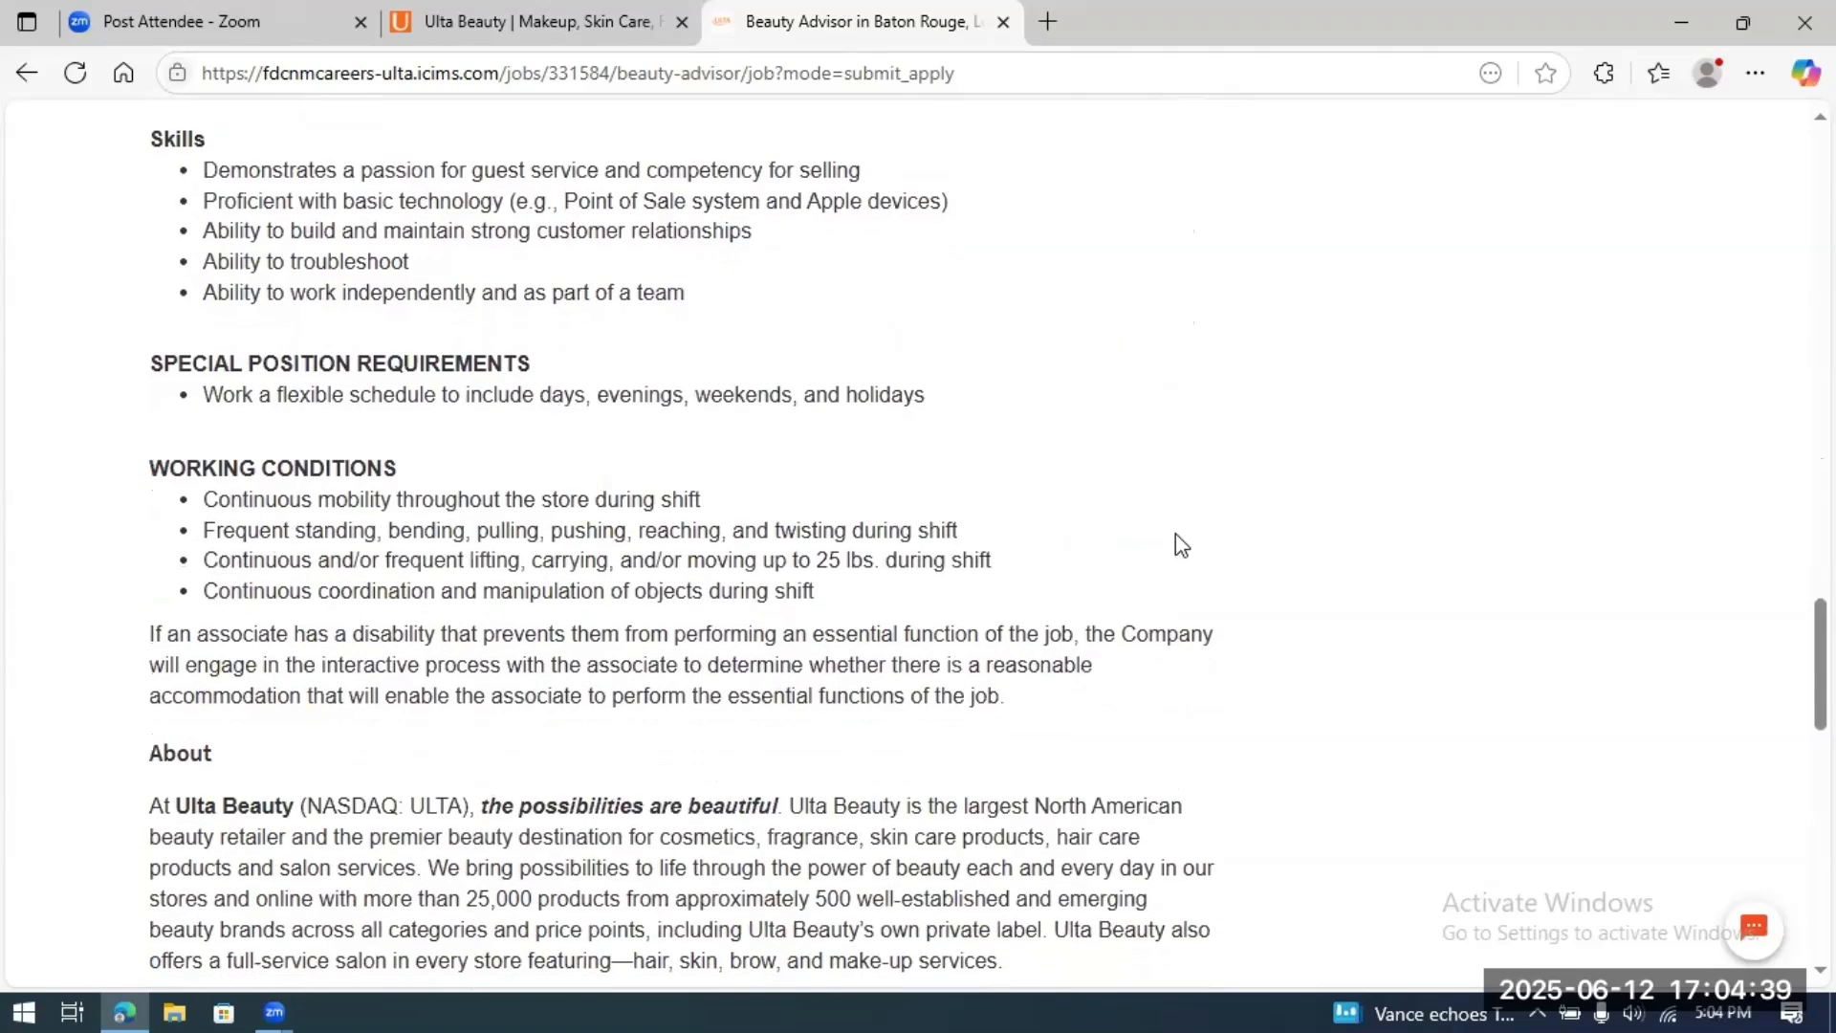
{"action": "scroll", "coordinate": [1177, 534], "scroll_direction": "up", "scroll_amount": 20}
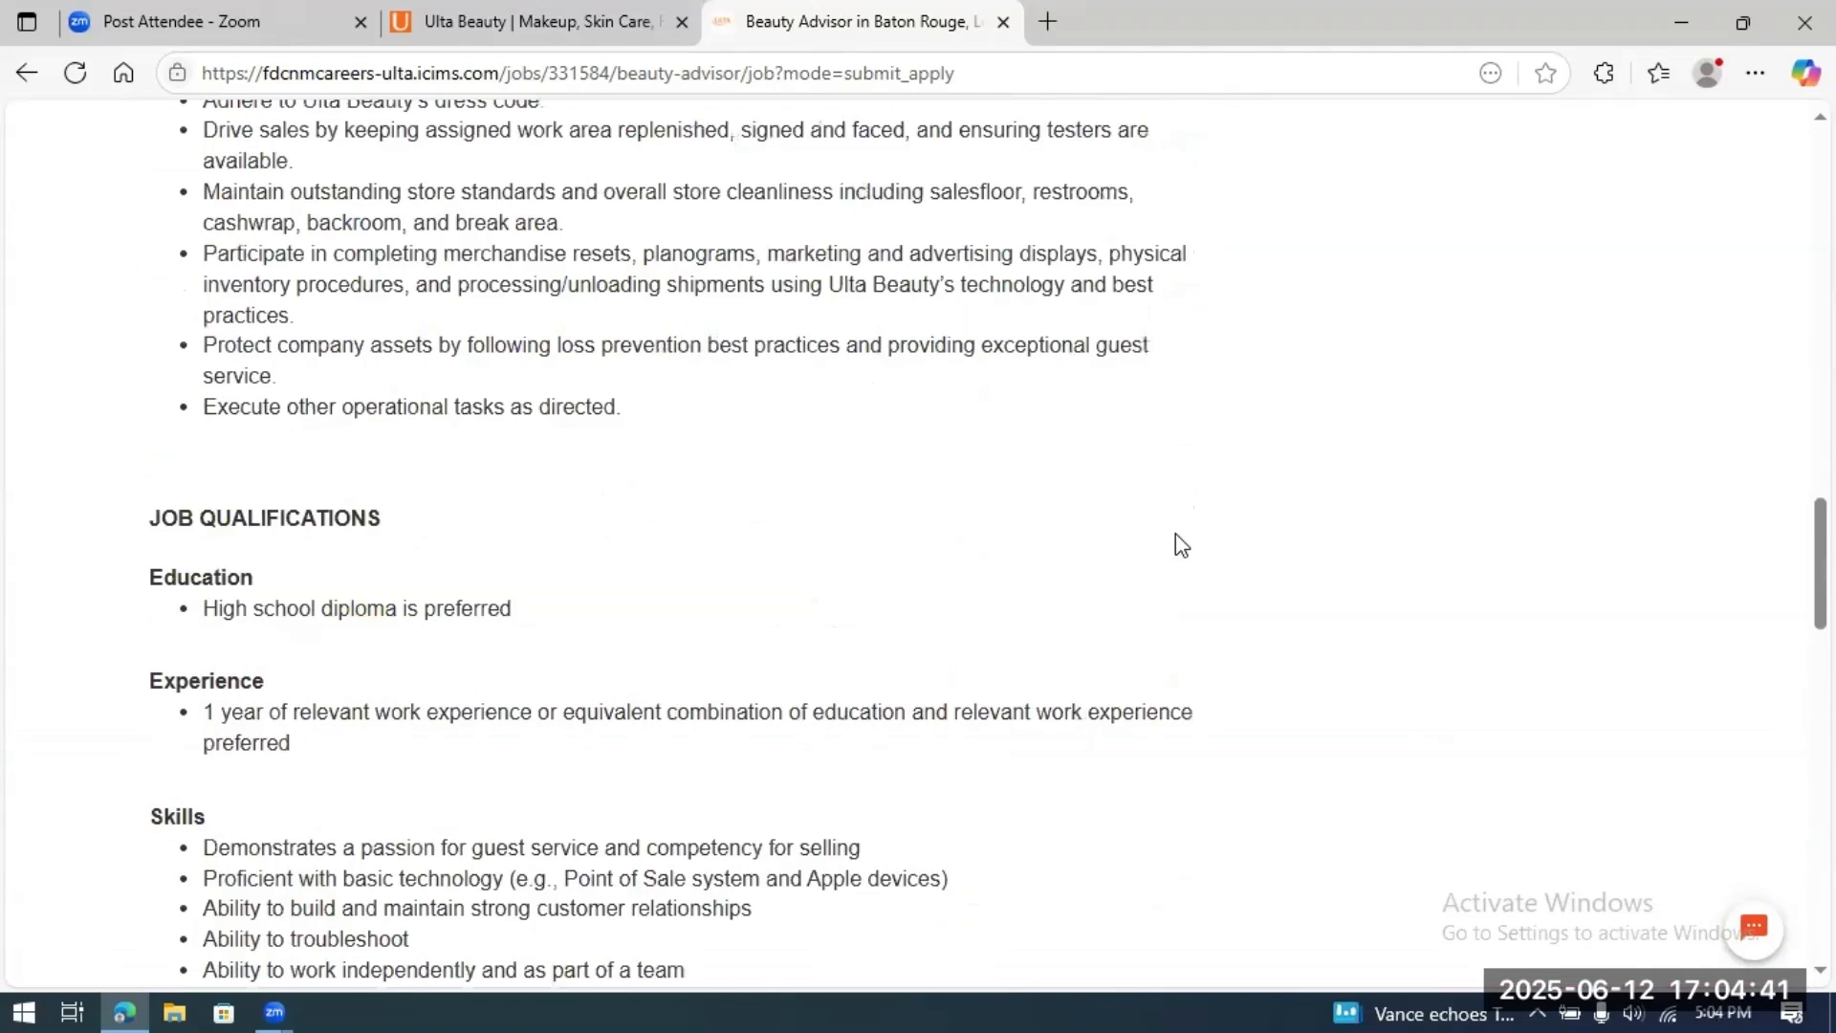
{"action": "scroll", "coordinate": [1177, 535], "scroll_direction": "up", "scroll_amount": 10}
{"action": "scroll", "coordinate": [1177, 535], "scroll_direction": "up", "scroll_amount": 8}
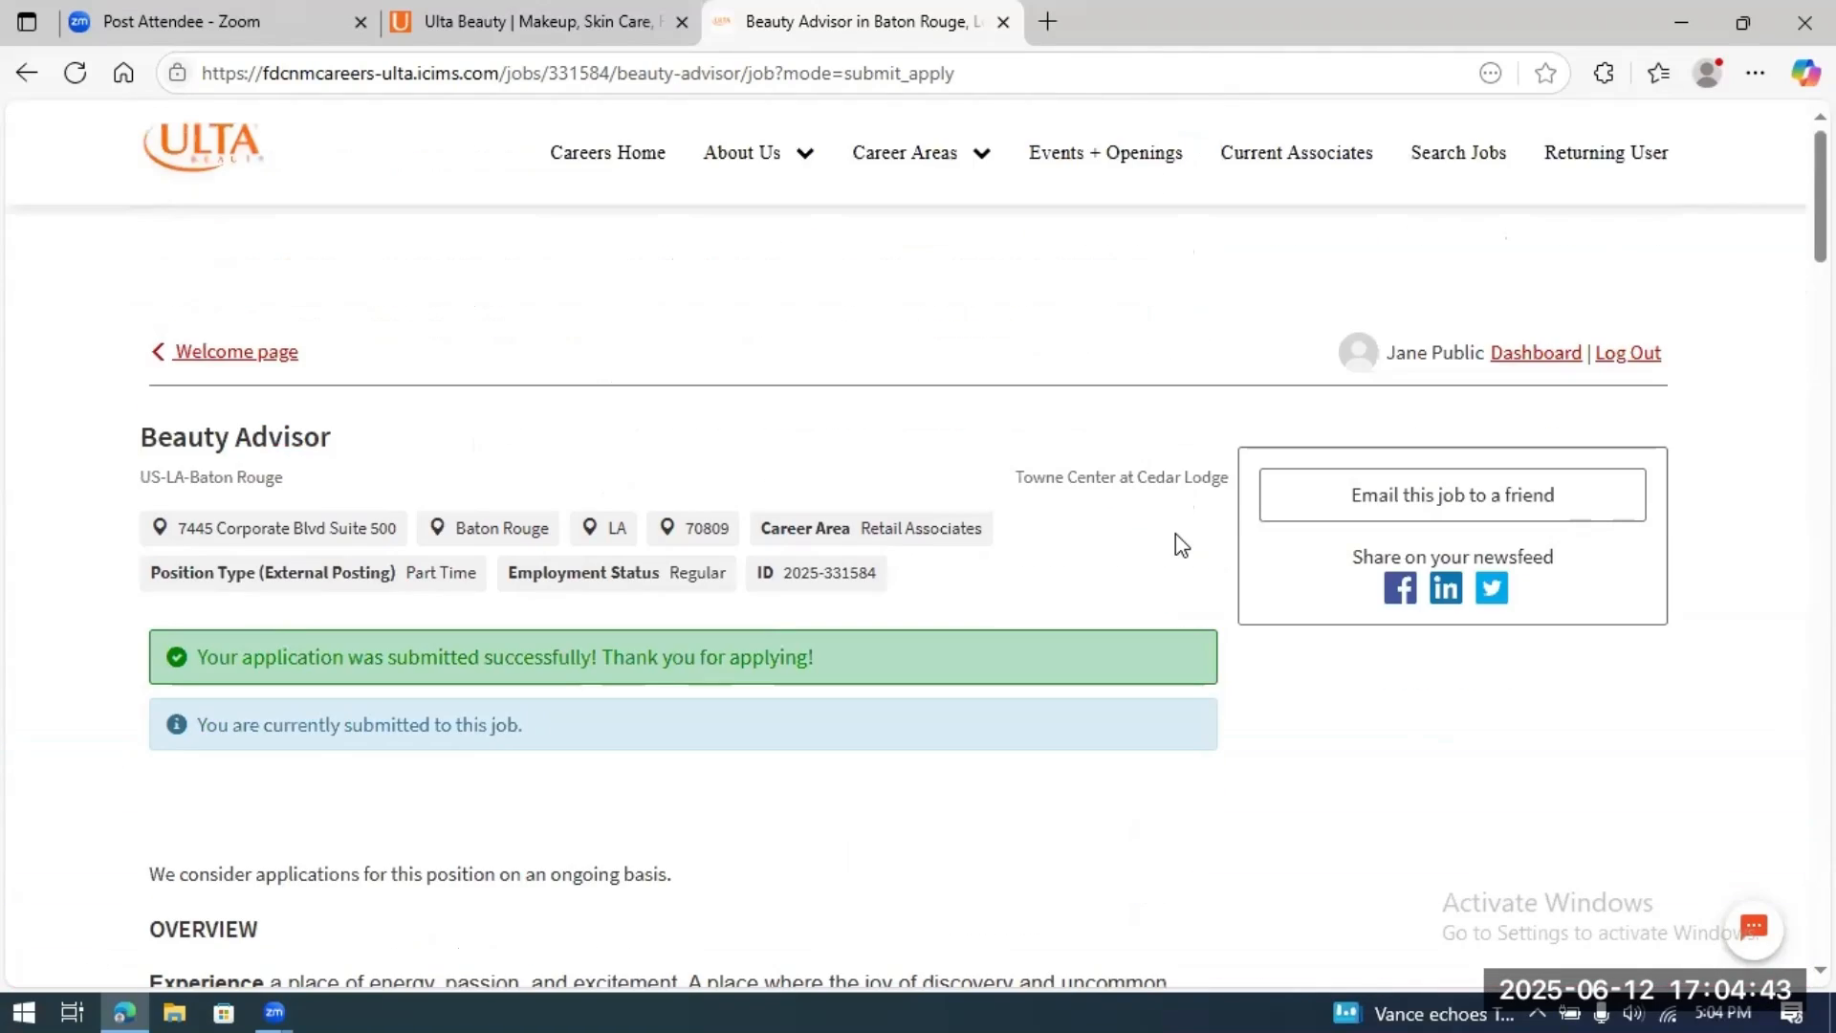